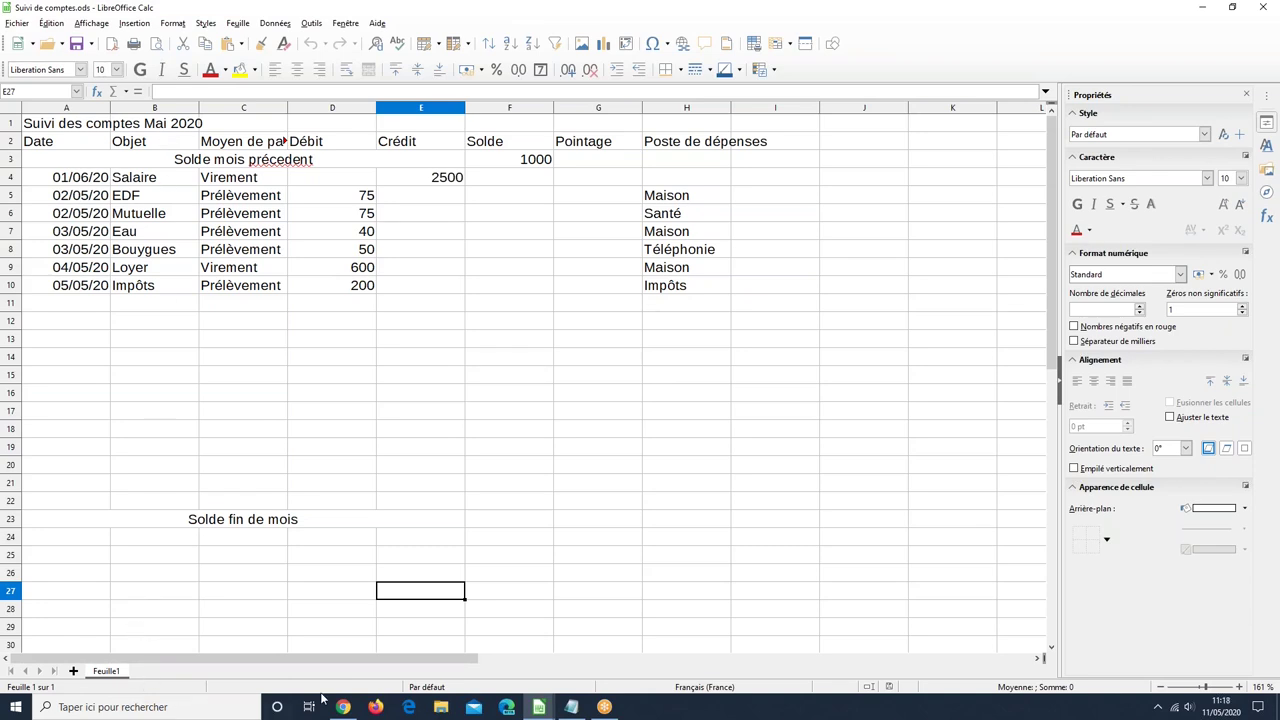
Step: Switch to the open workbook Présentation 4 opérations.ods
mouse_move(356, 705)
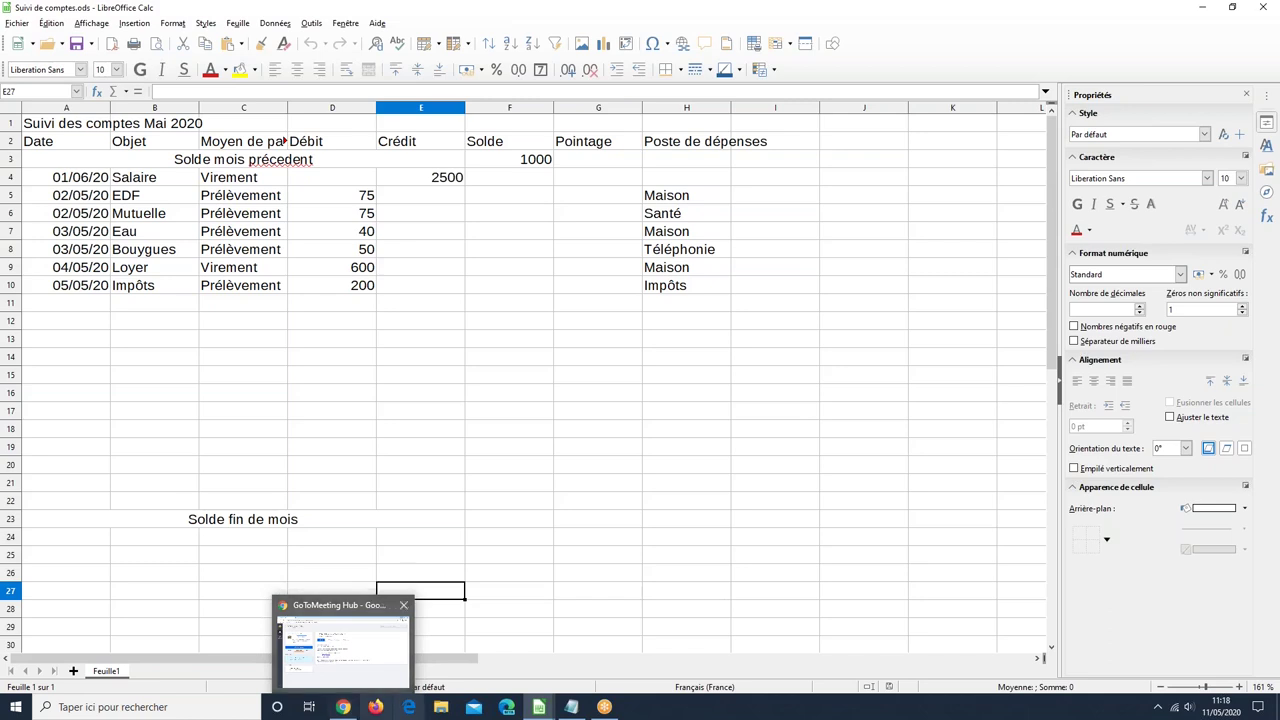
click(538, 707)
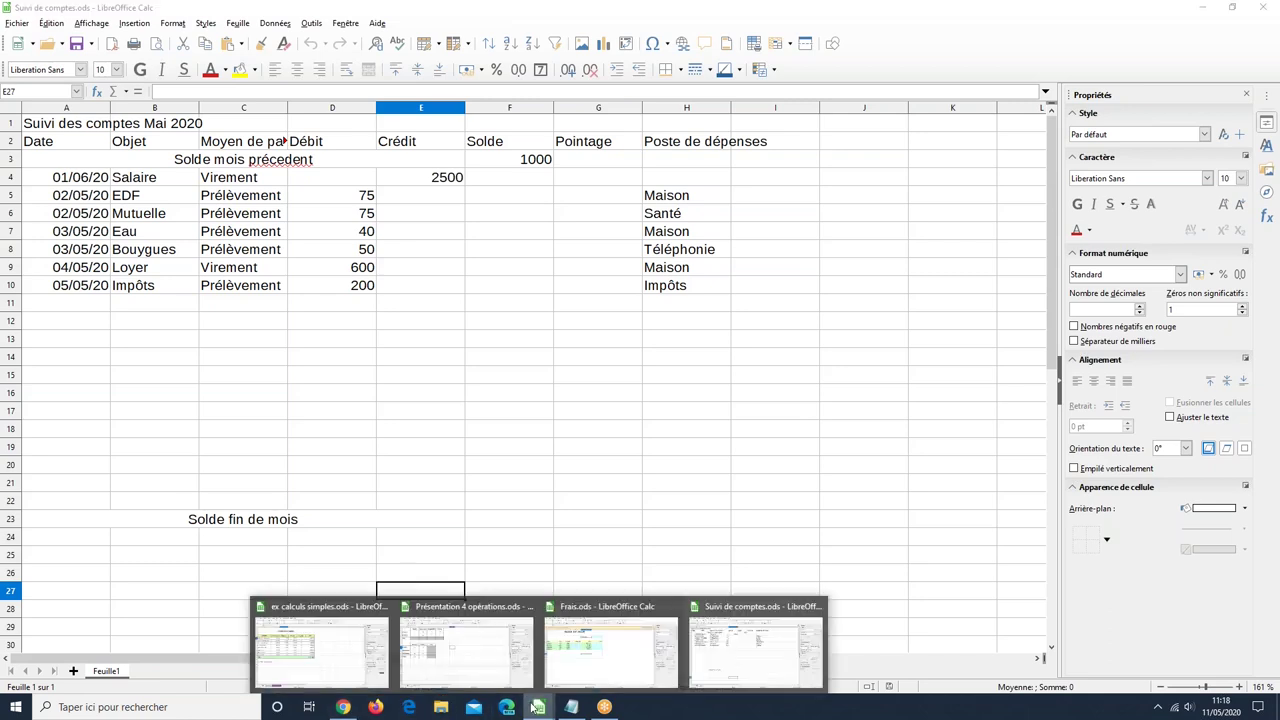
click(459, 661)
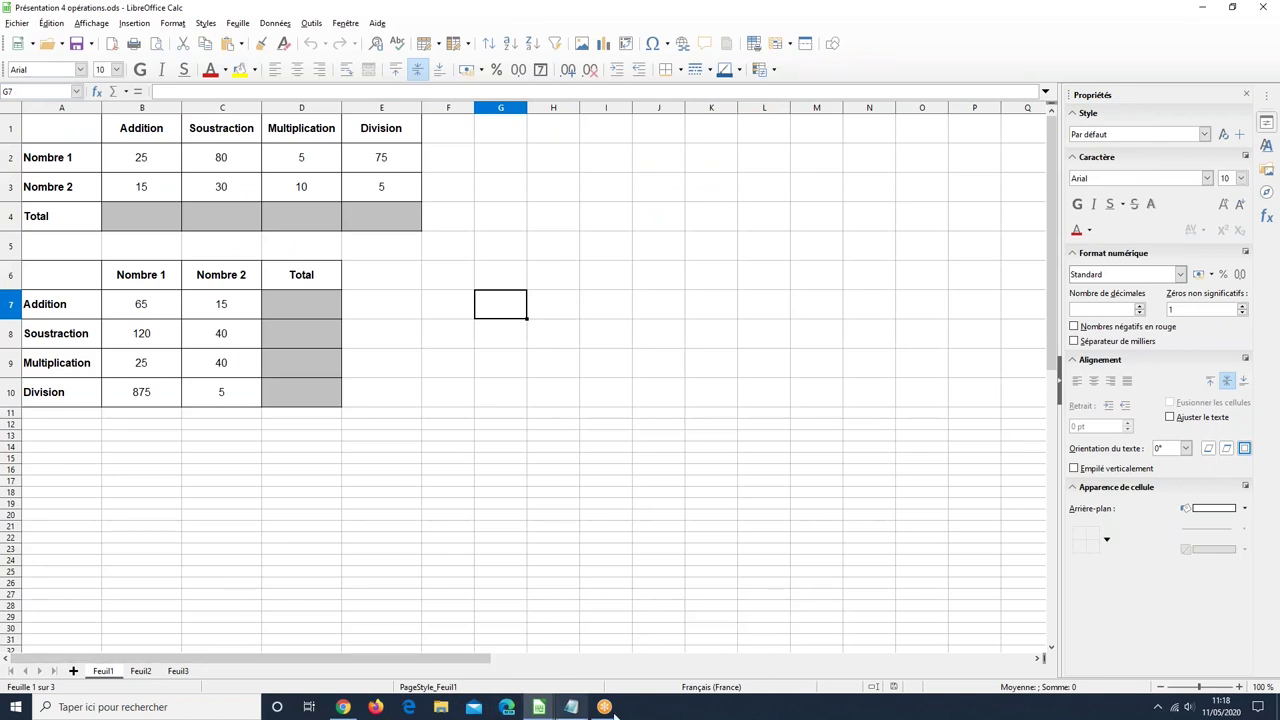
click(538, 707)
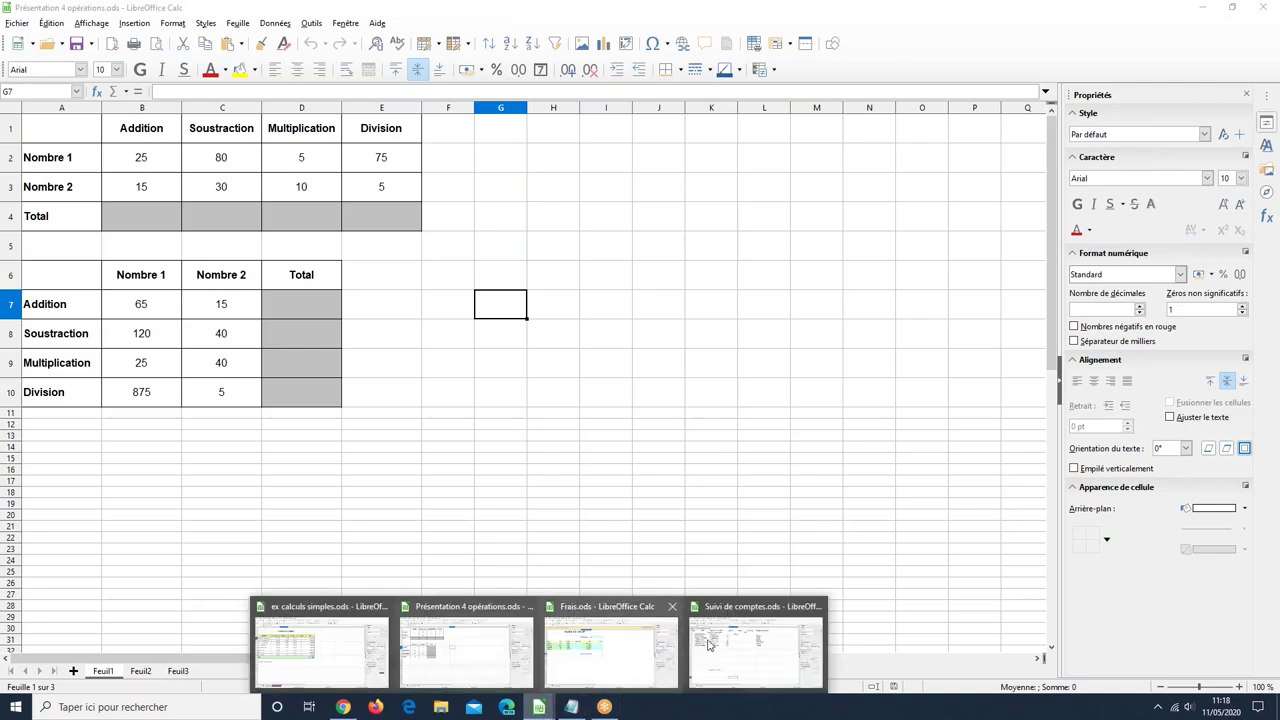
click(548, 437)
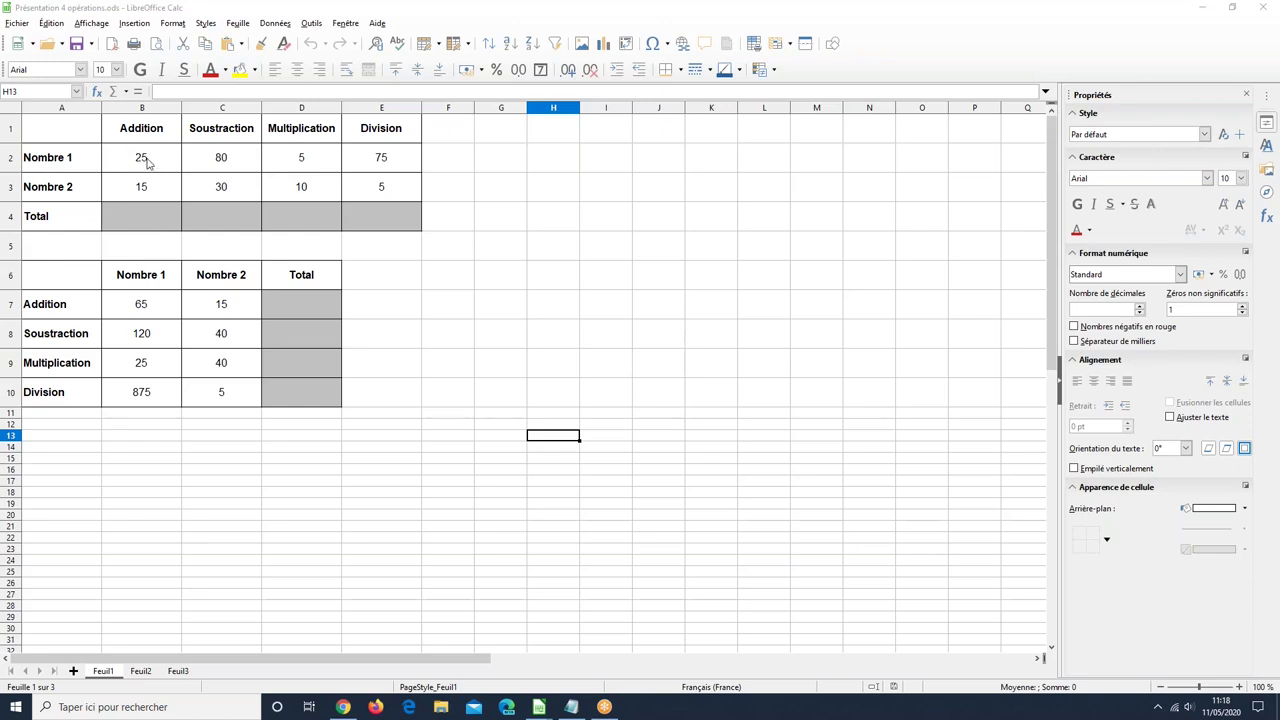
Step: Enter the formula =B2+B3 in cell B4 to total the Addition column
click(150, 228)
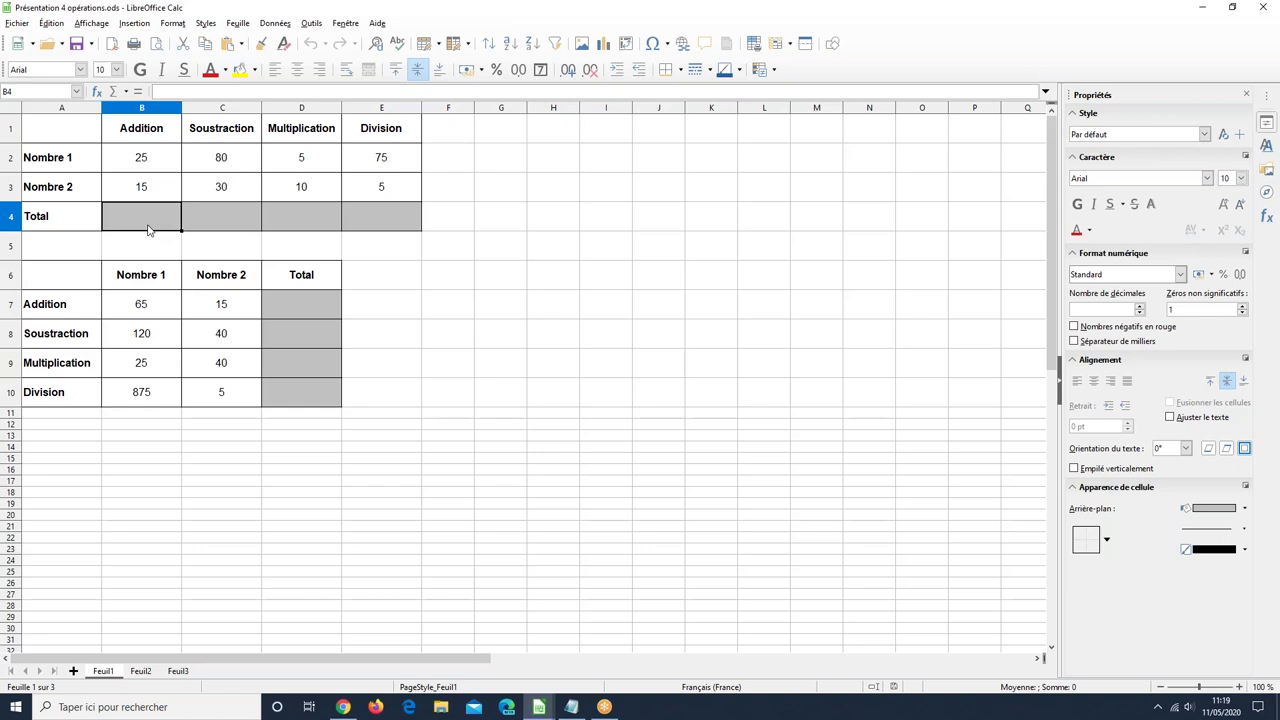
text(=)
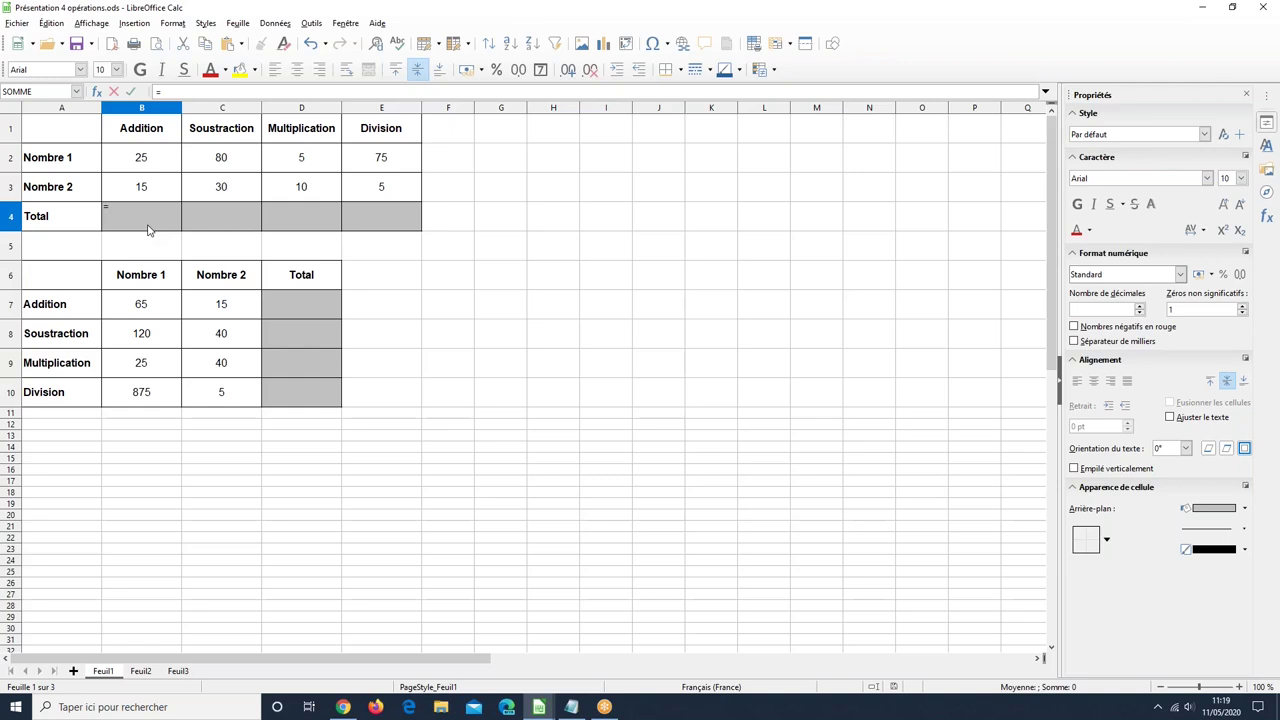
click(142, 162)
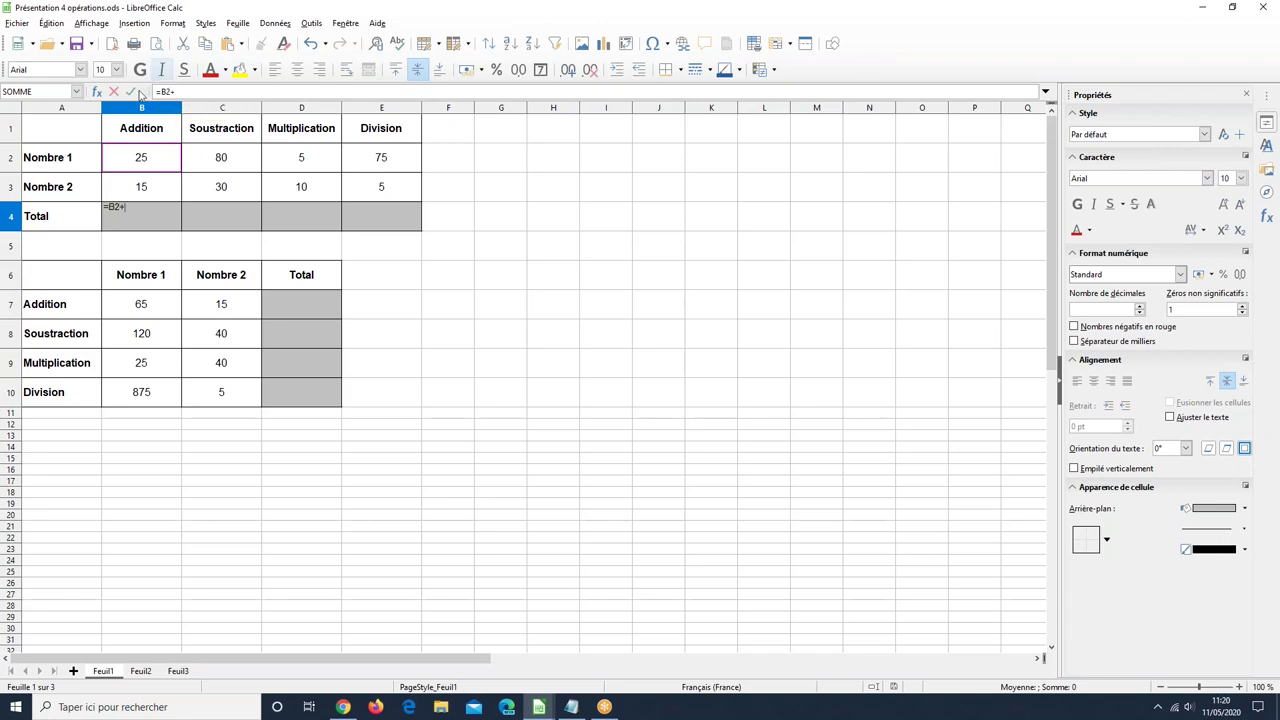
click(137, 193)
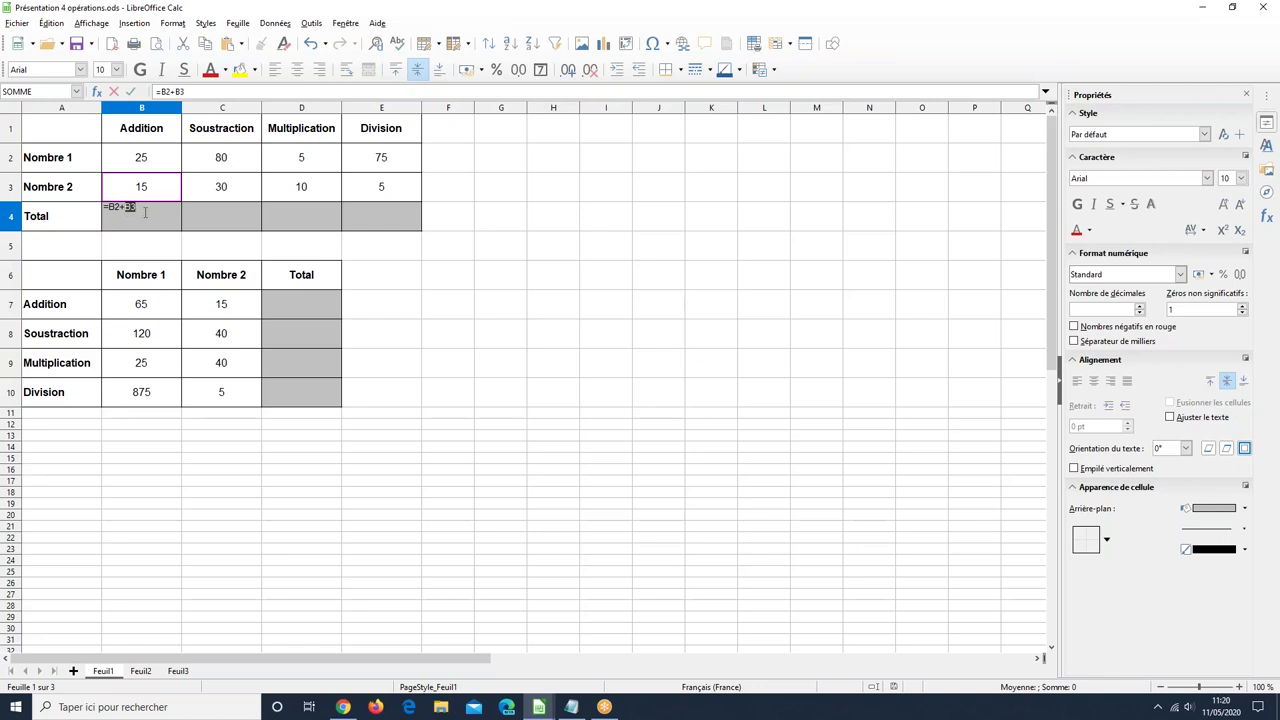
key(Return)
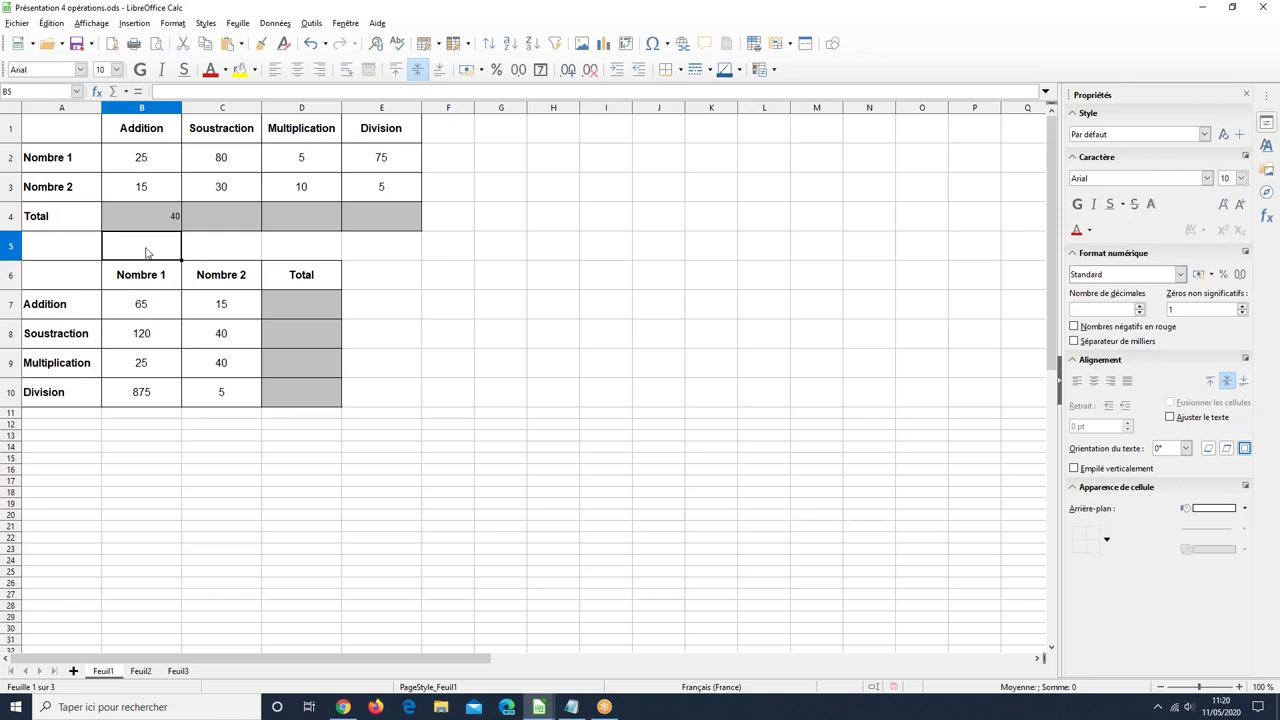
Step: Enter the literal calculation =25+15 in cell B5 below the addition total, and select that cell
text(=25+15)
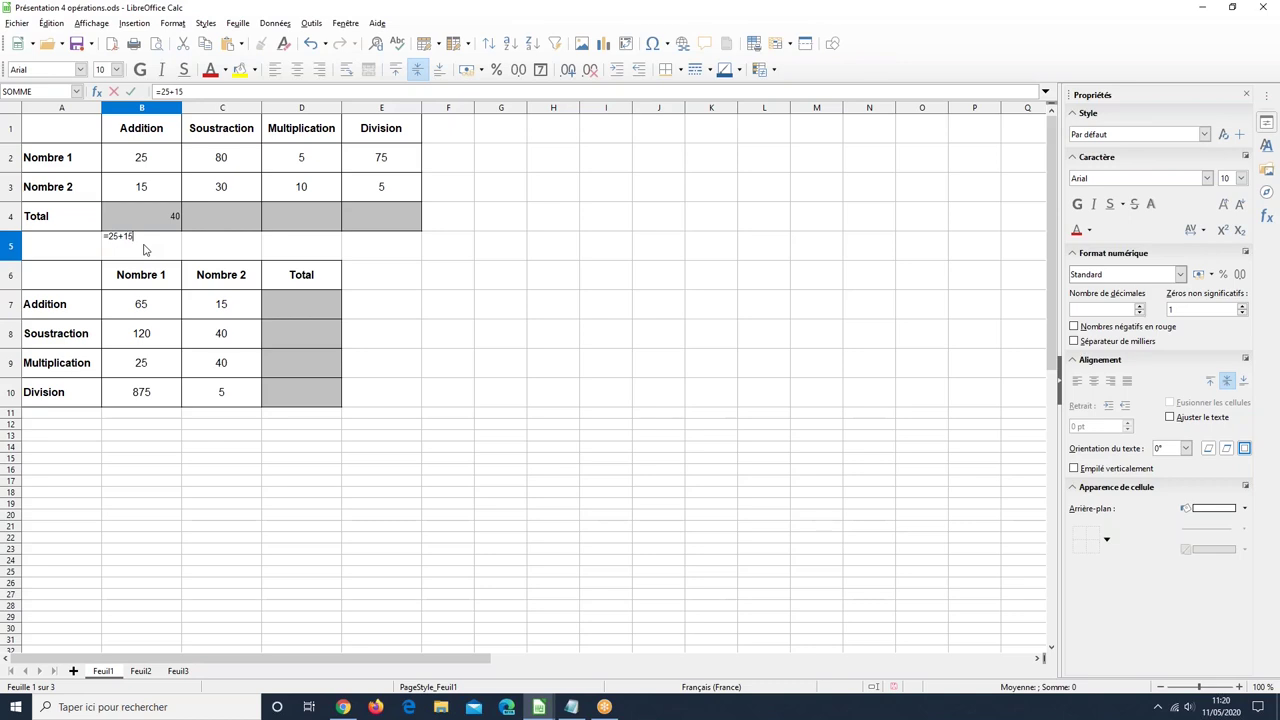
key(Return)
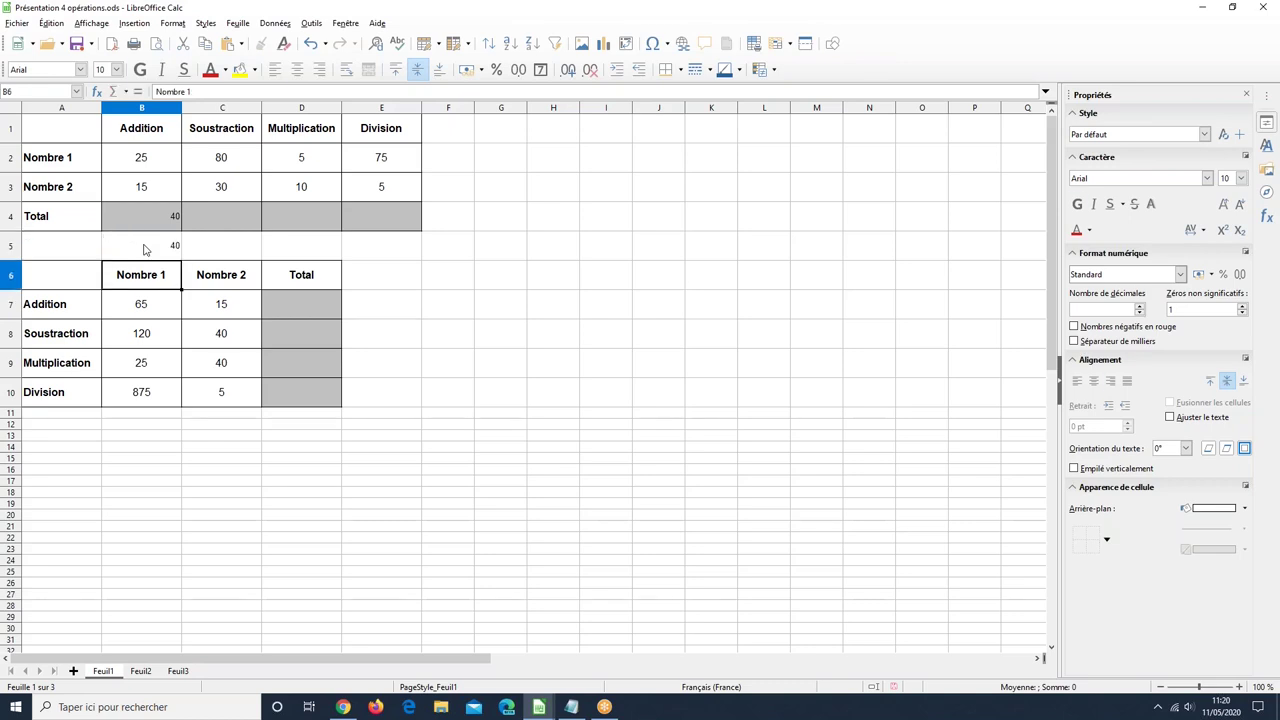
click(143, 249)
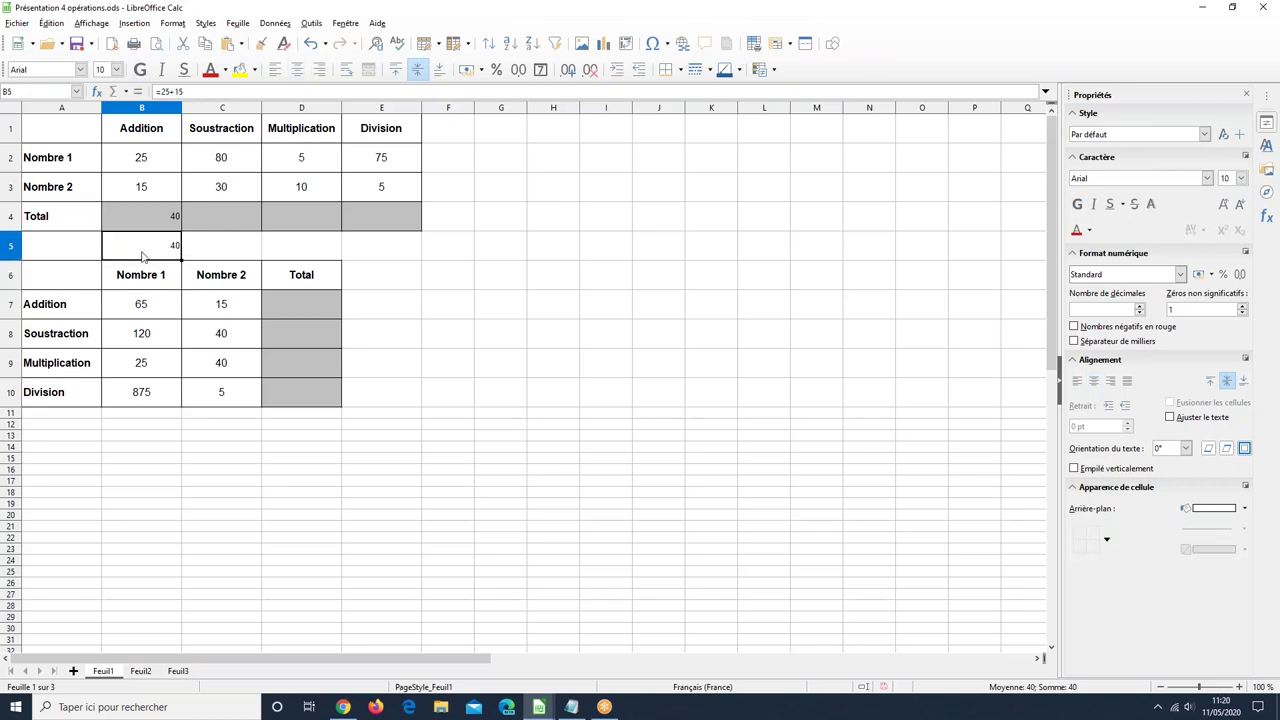
Step: Change the Nombre 1 value of the Addition column in cell B2 to 250
click(135, 160)
key(F2)
text(0)
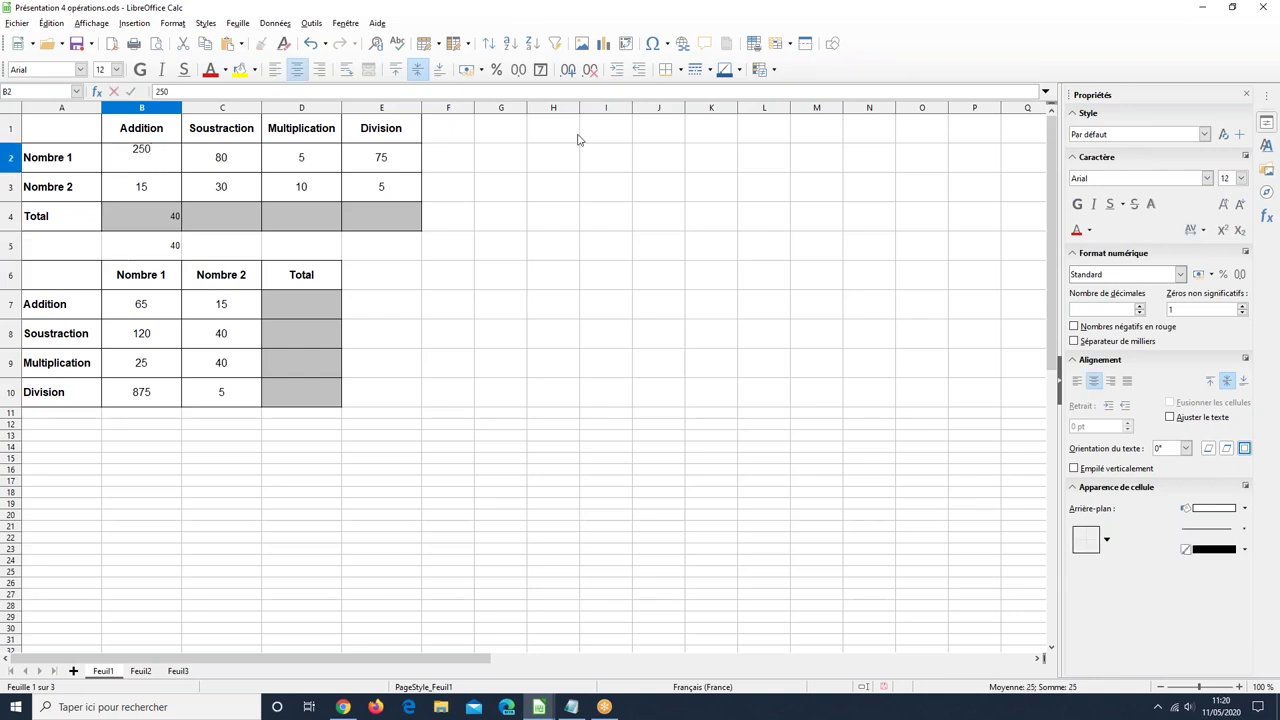
key(Return)
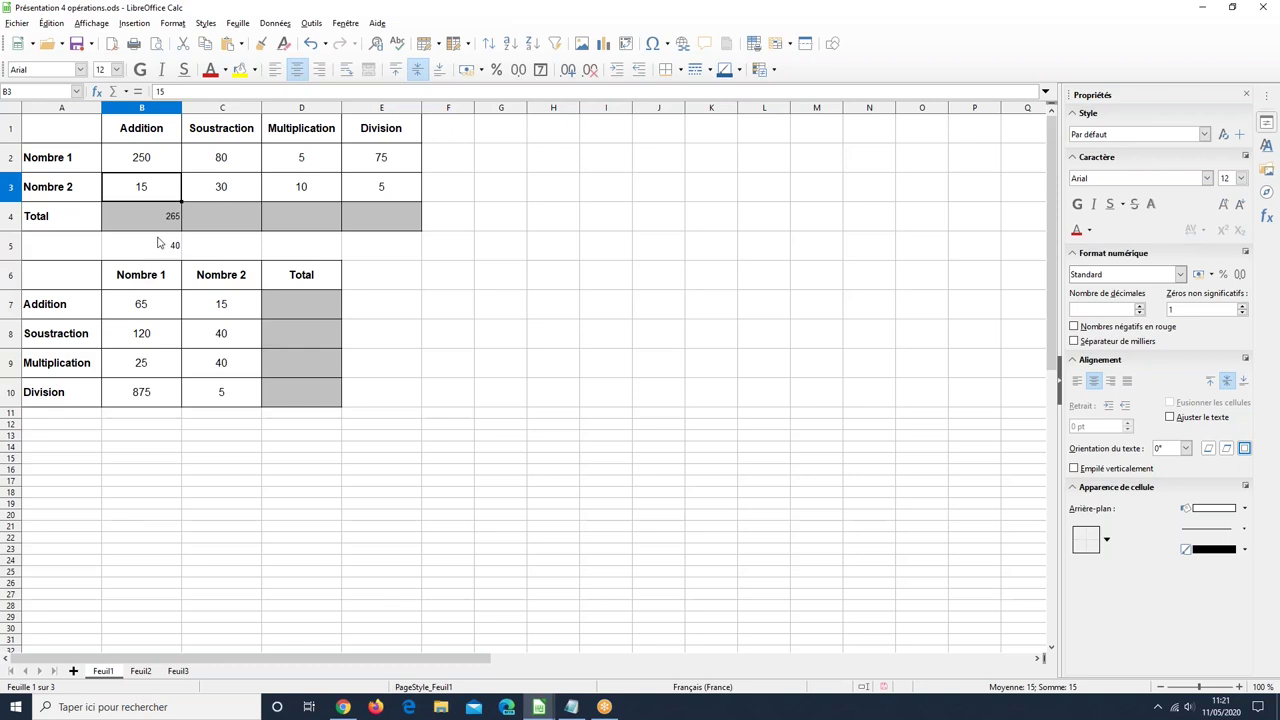
Step: Replace the Addition heading in cell B1 with the + sign
click(169, 143)
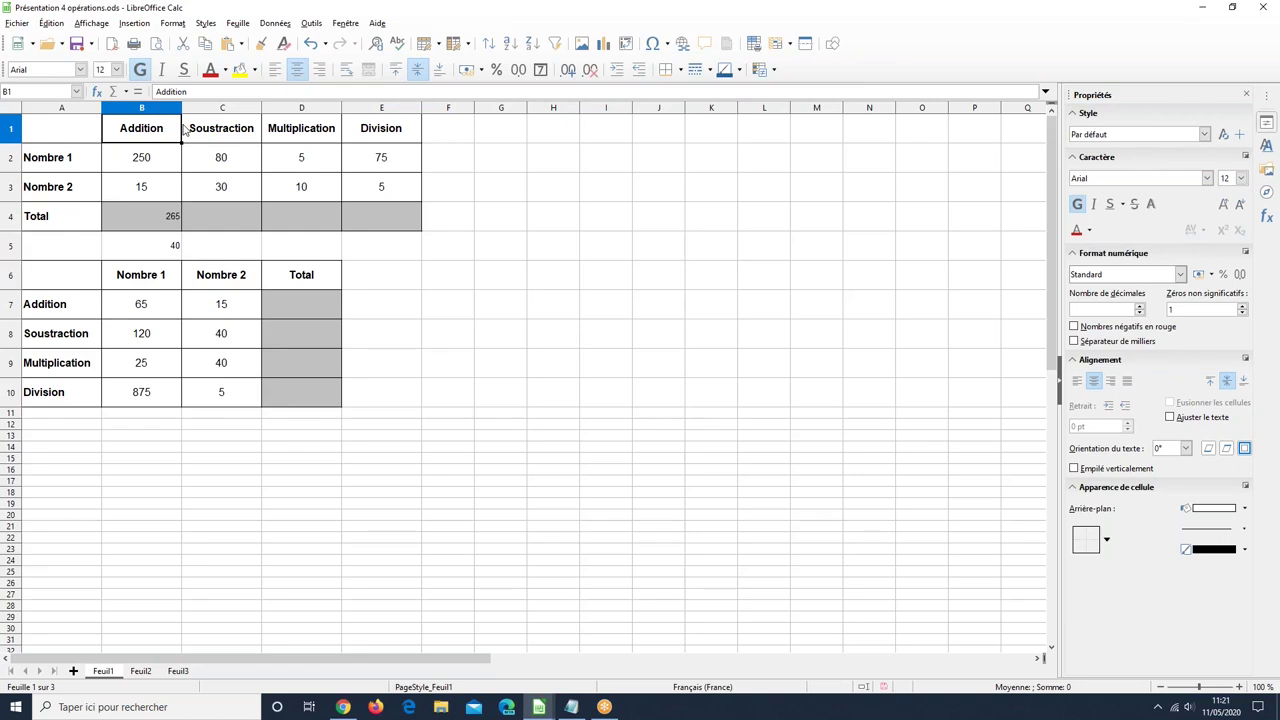
text(+)
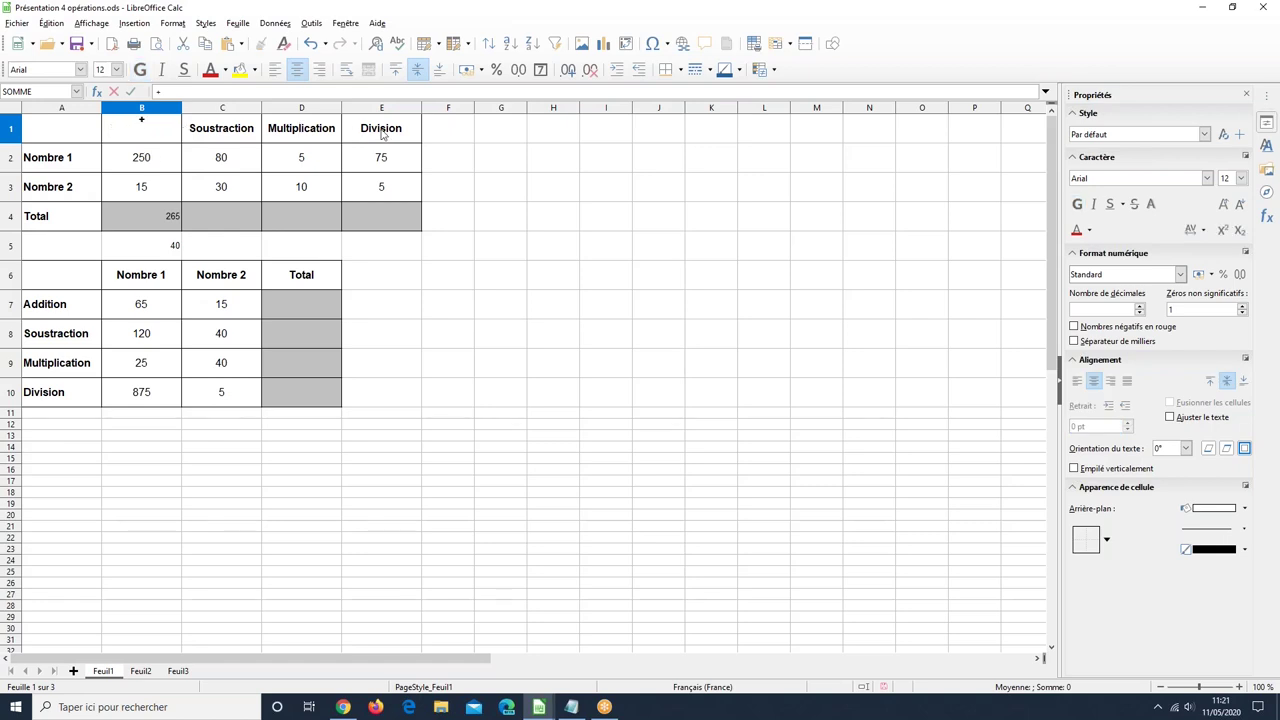
click(466, 370)
text(F)
key(BackSpace)
click(158, 93)
key(Return)
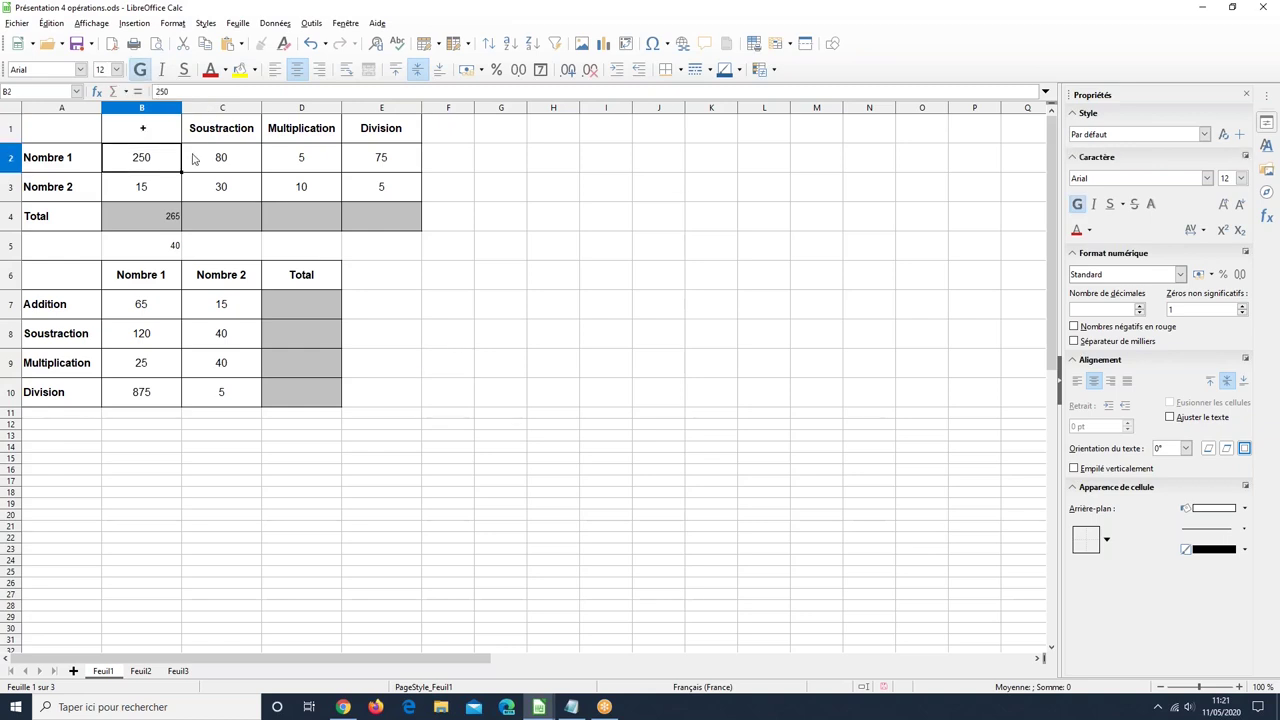
Step: Set the font size of the operation headings in B1:E1 to 16
click(125, 132)
drag(124, 132, 380, 136)
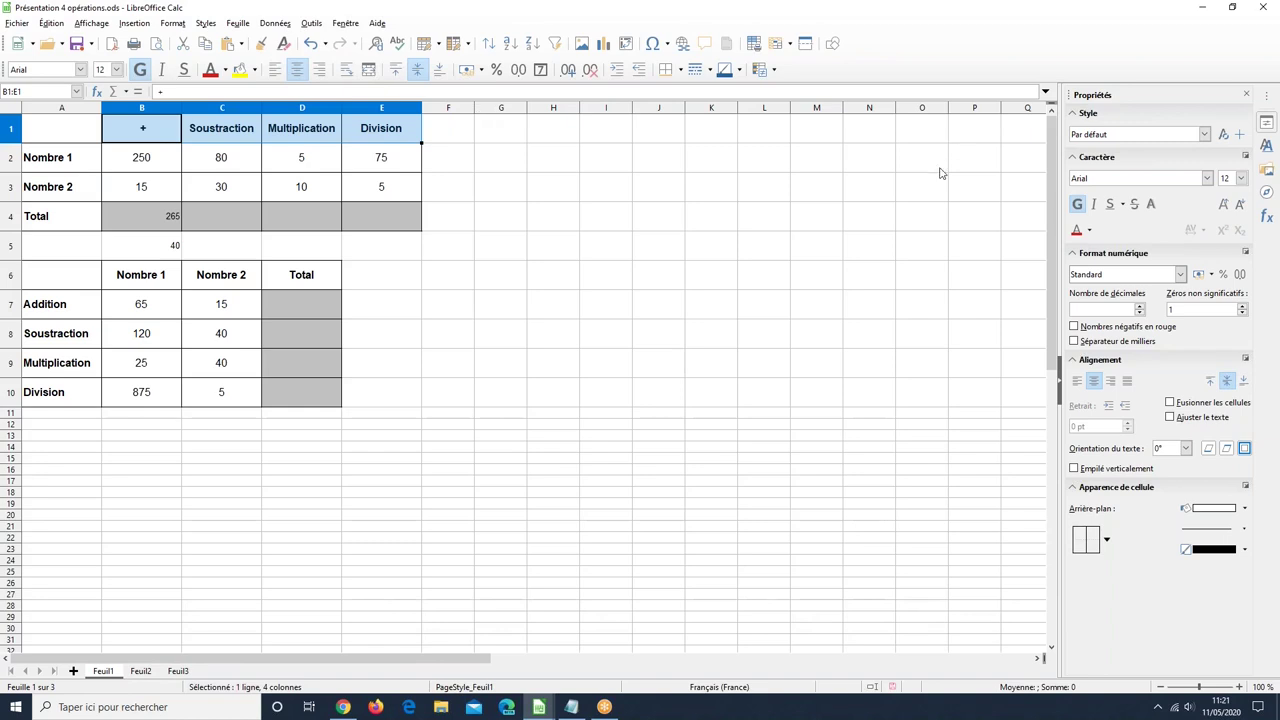
click(1242, 179)
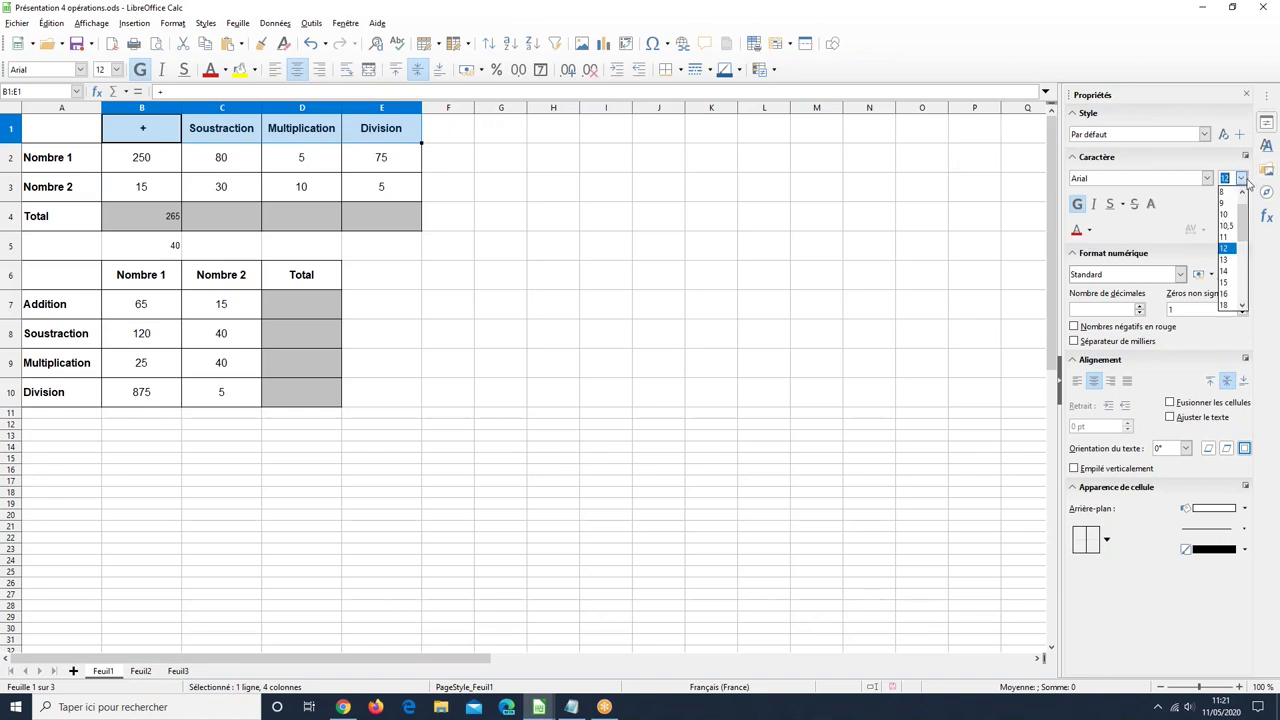
click(1228, 294)
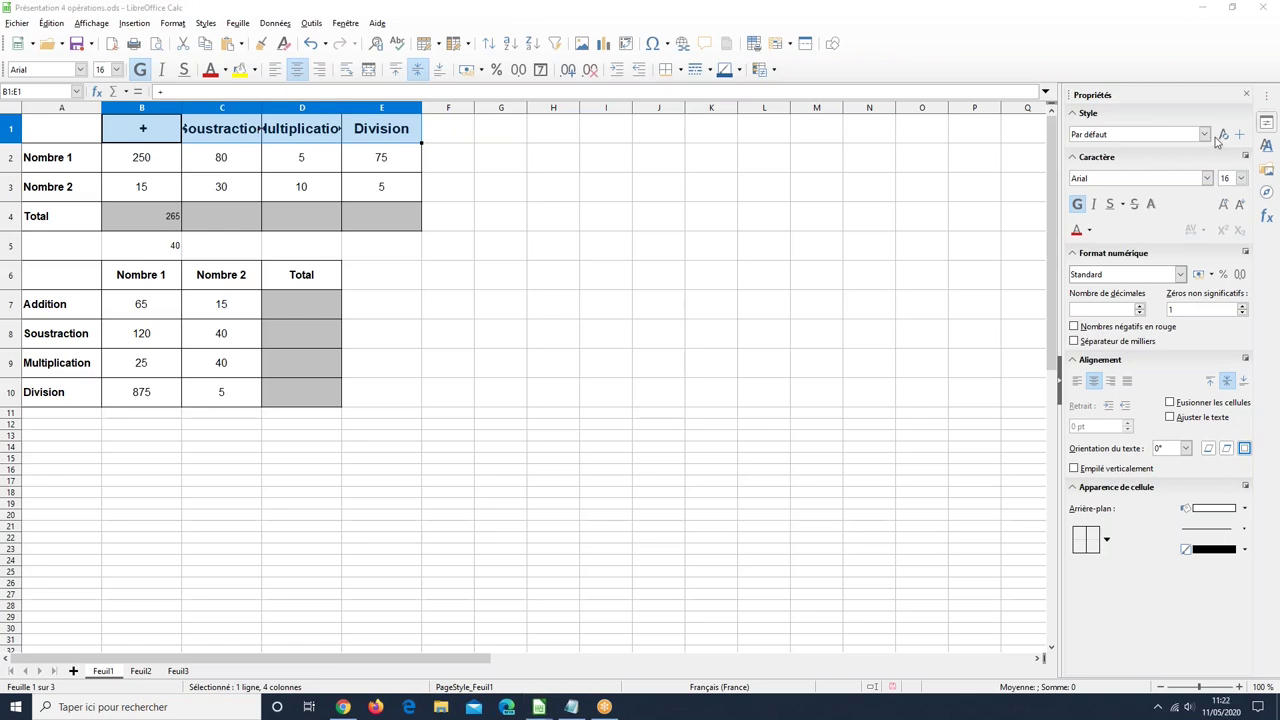
click(655, 372)
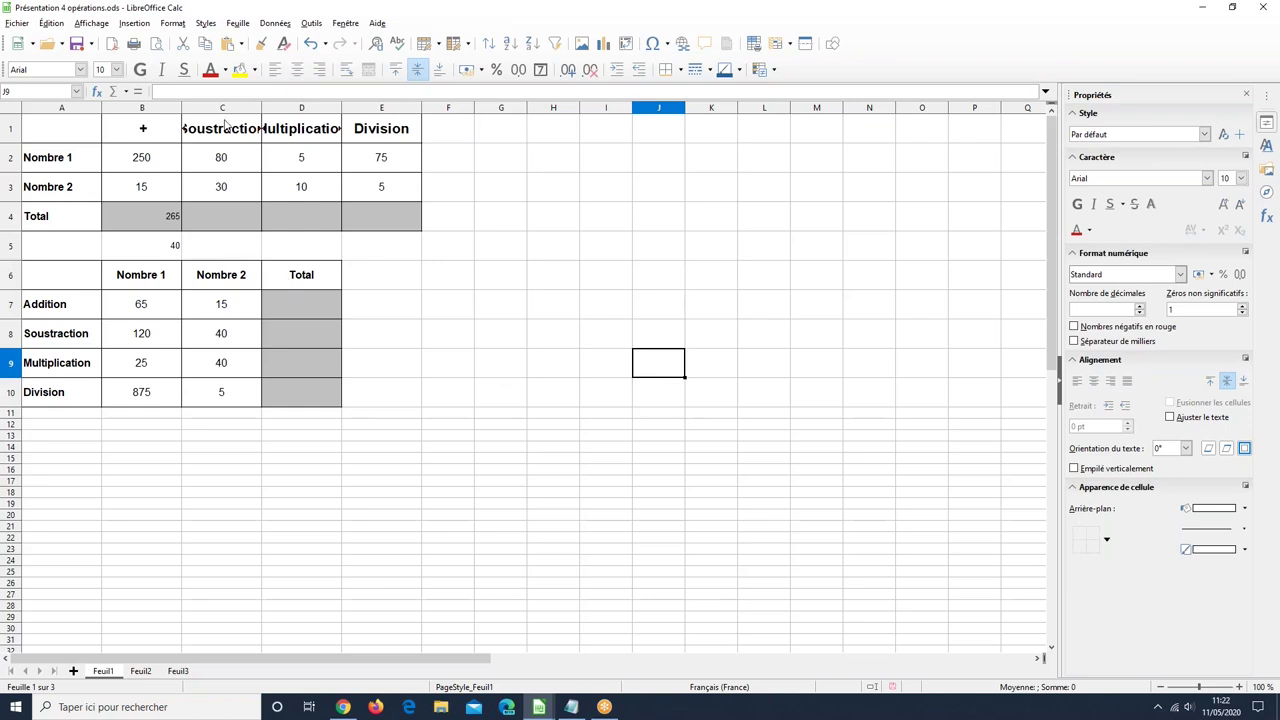
Step: Replace the Soustraction heading in cell C1 with the - sign
click(226, 125)
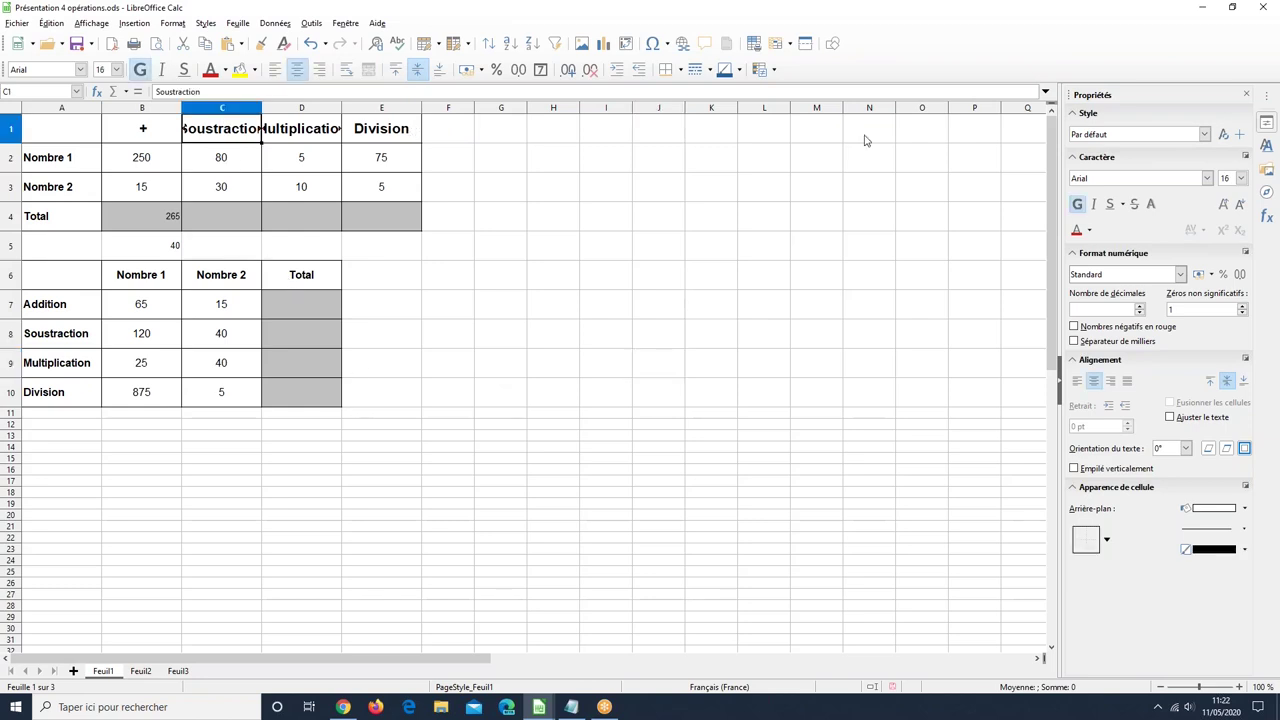
text(-)
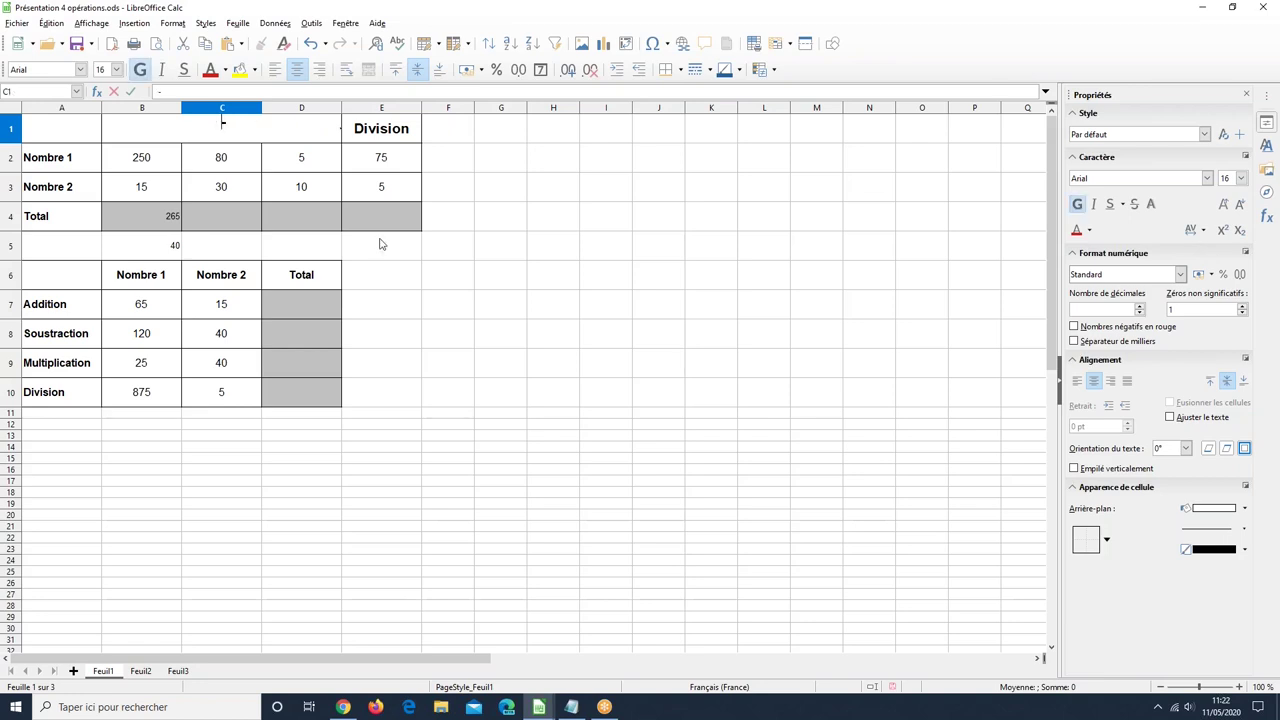
click(471, 286)
Step: Replace the Multiplication heading in cell D1 with the * sign
click(311, 138)
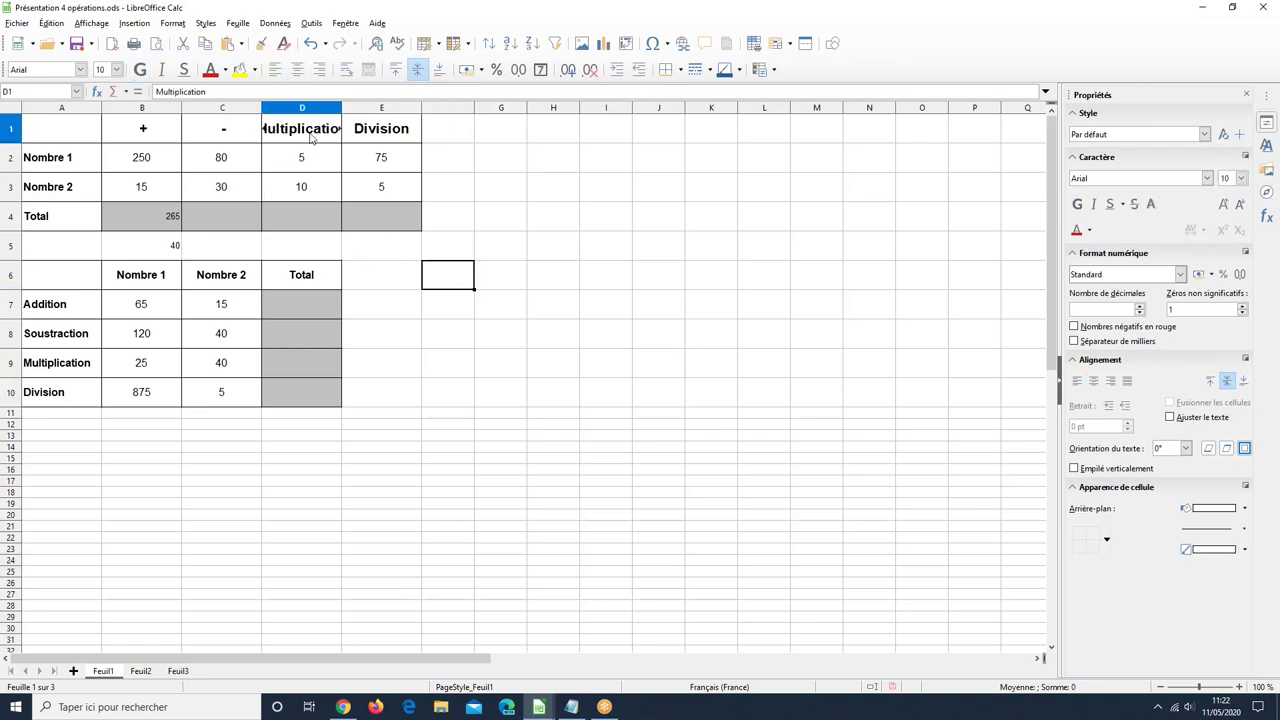
click(236, 93)
double_click(236, 93)
key(BackSpace)
text(*)
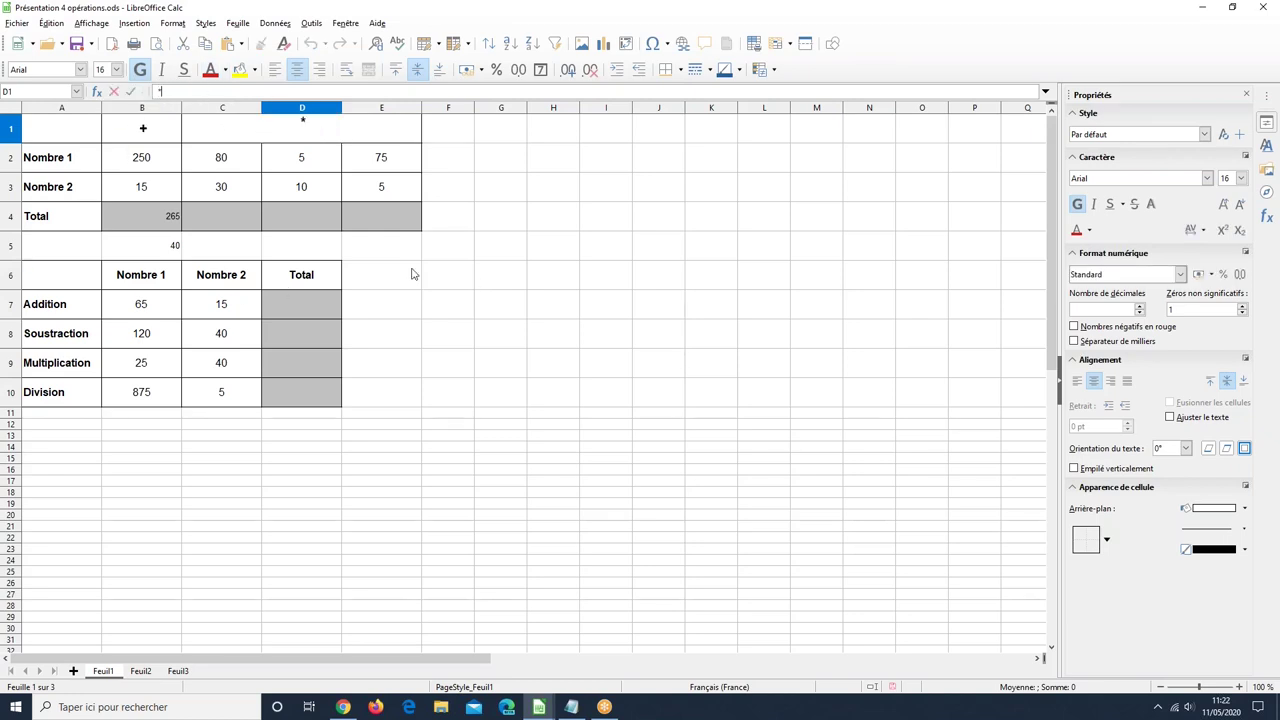
click(471, 282)
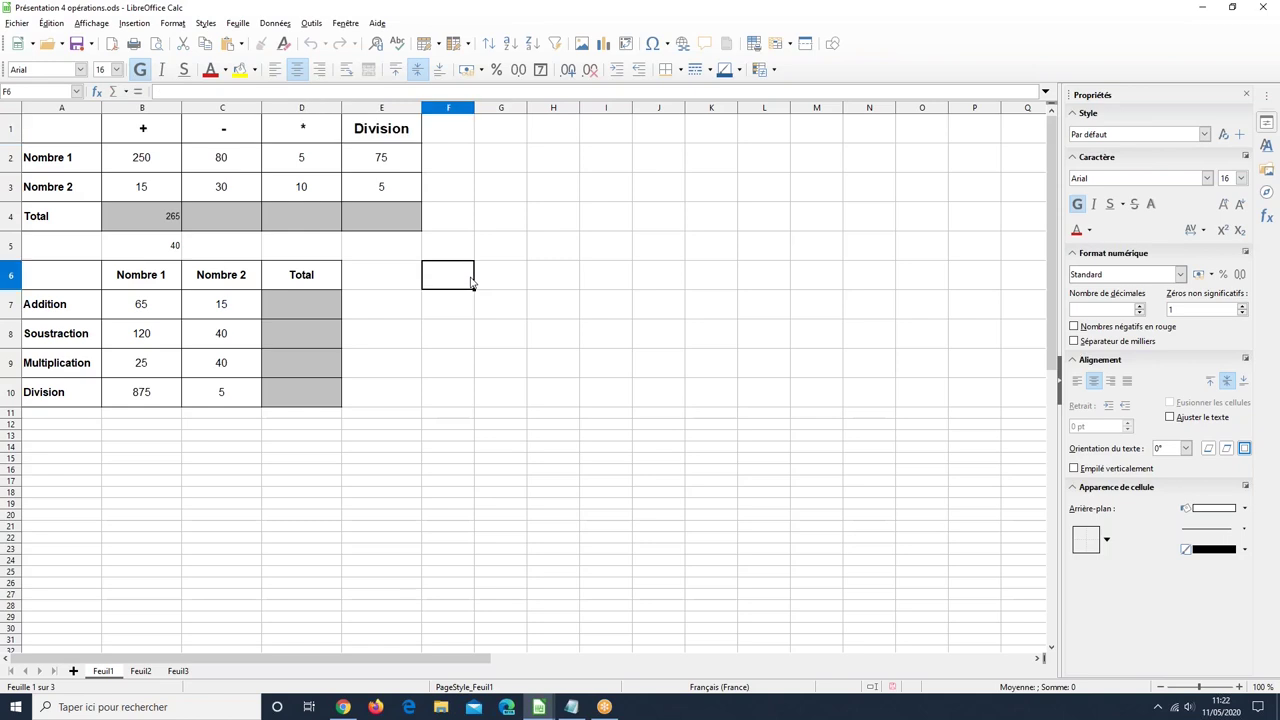
Step: Replace the Division heading in cell E1 with the / sign
click(376, 130)
key(BackSpace)
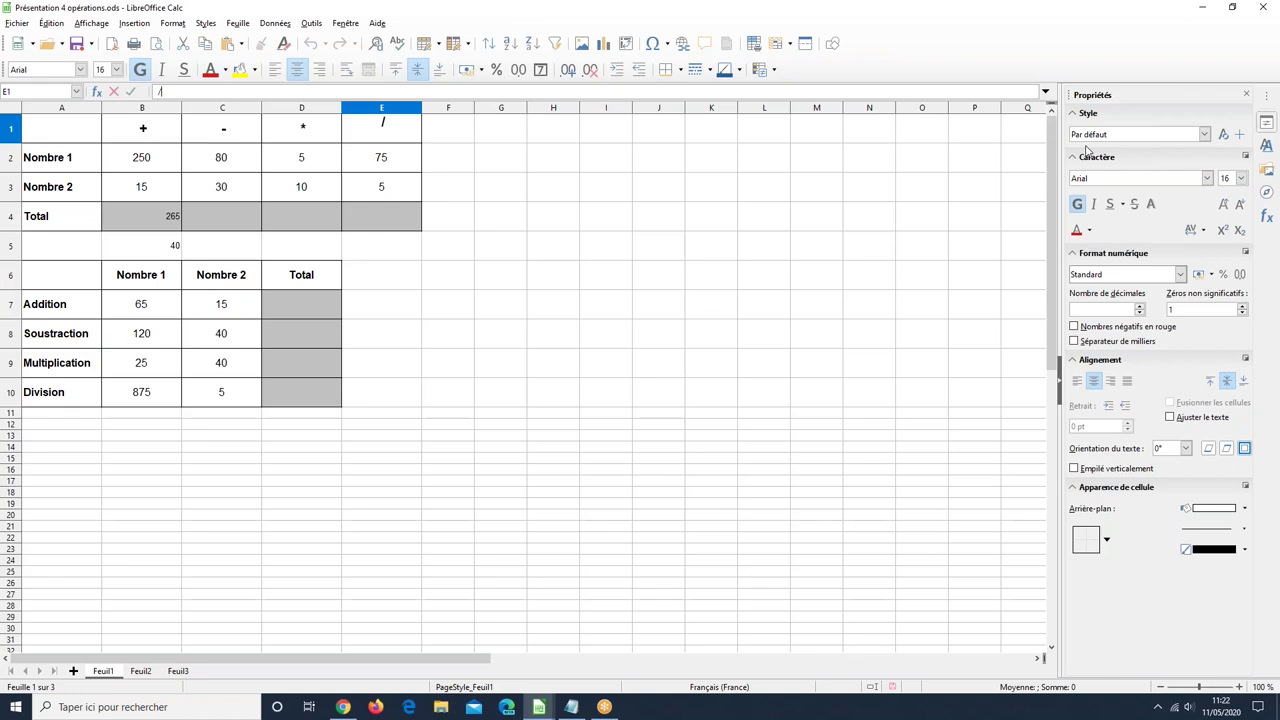
key(Return)
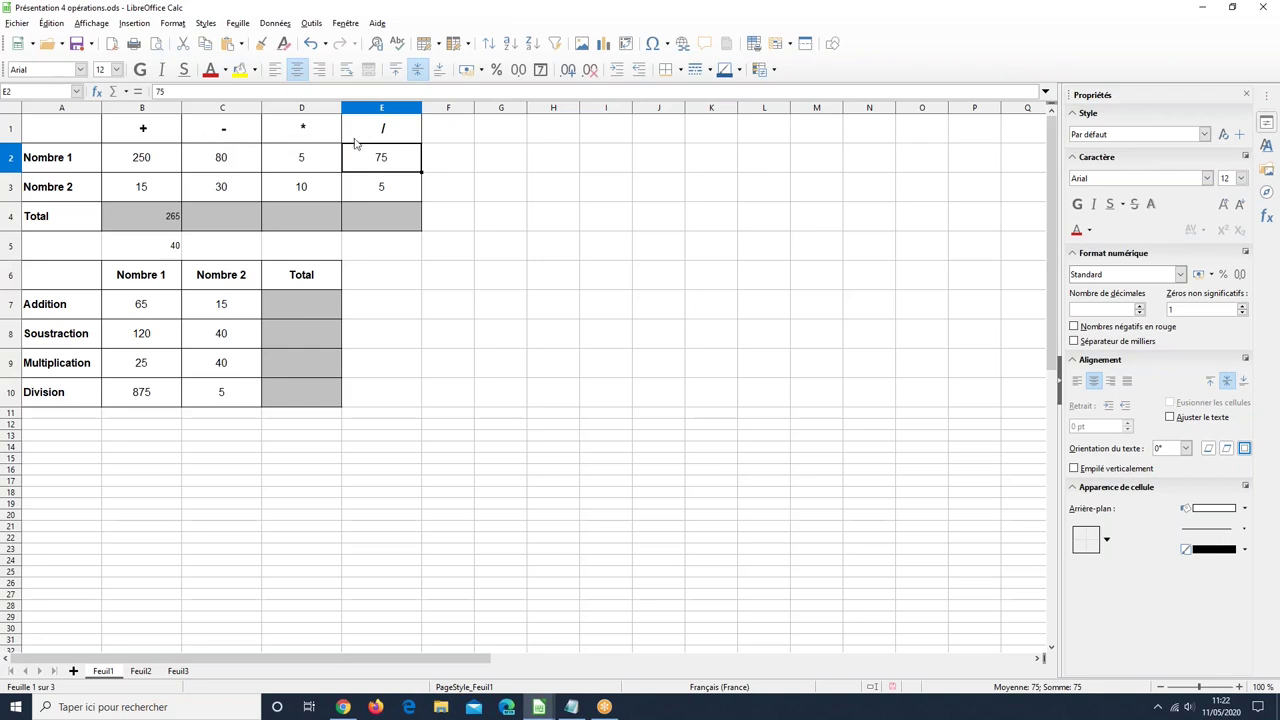
Step: Enter the formula =C2-C3 in cell C4 to calculate the subtraction column's total
click(245, 216)
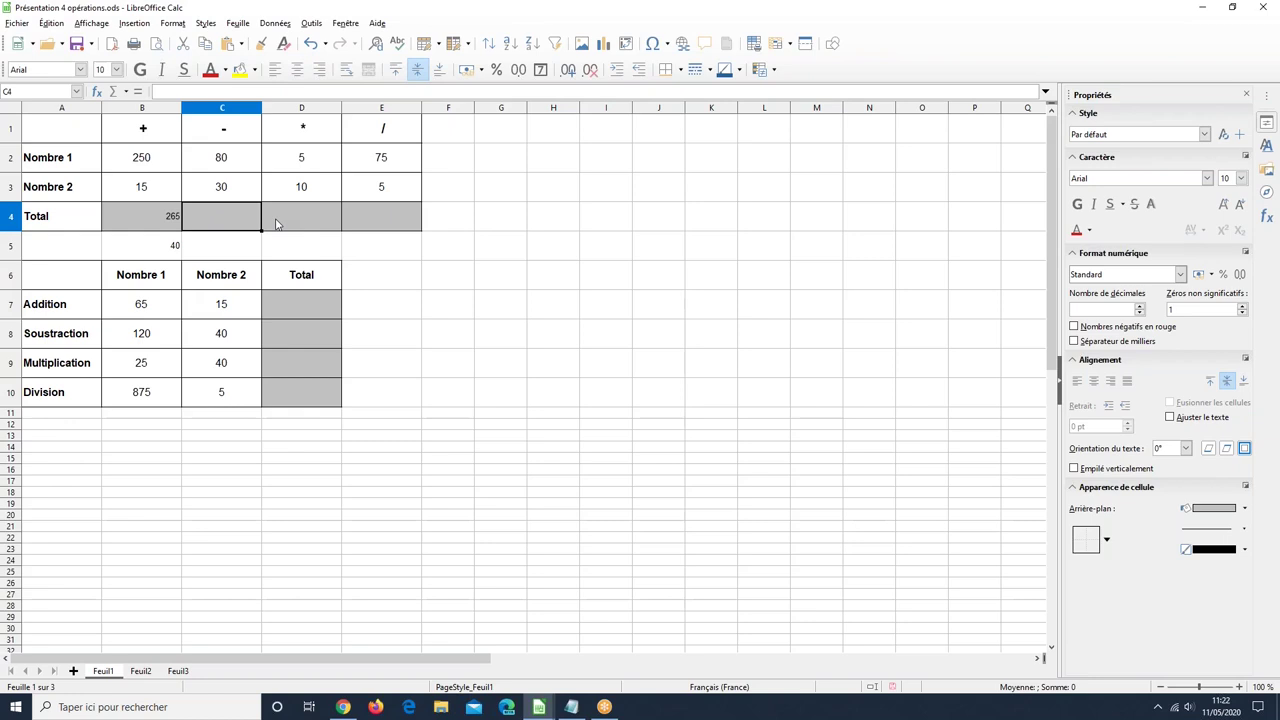
text(=)
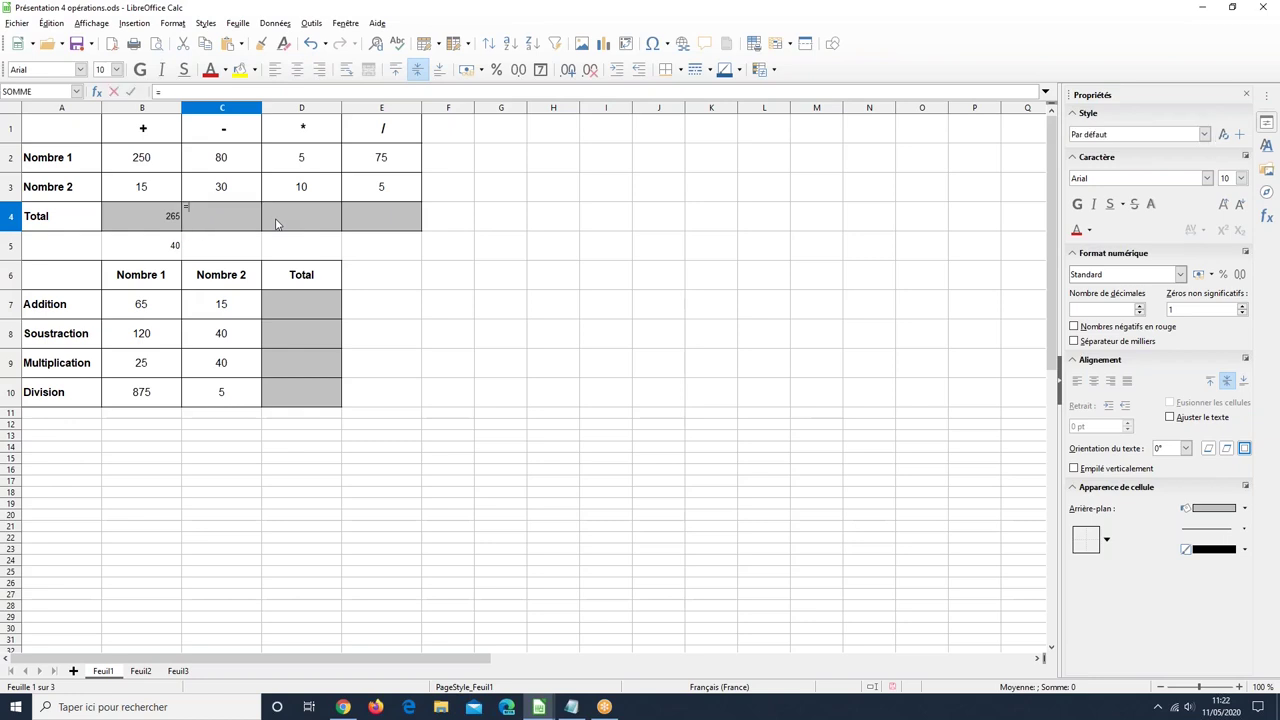
click(212, 157)
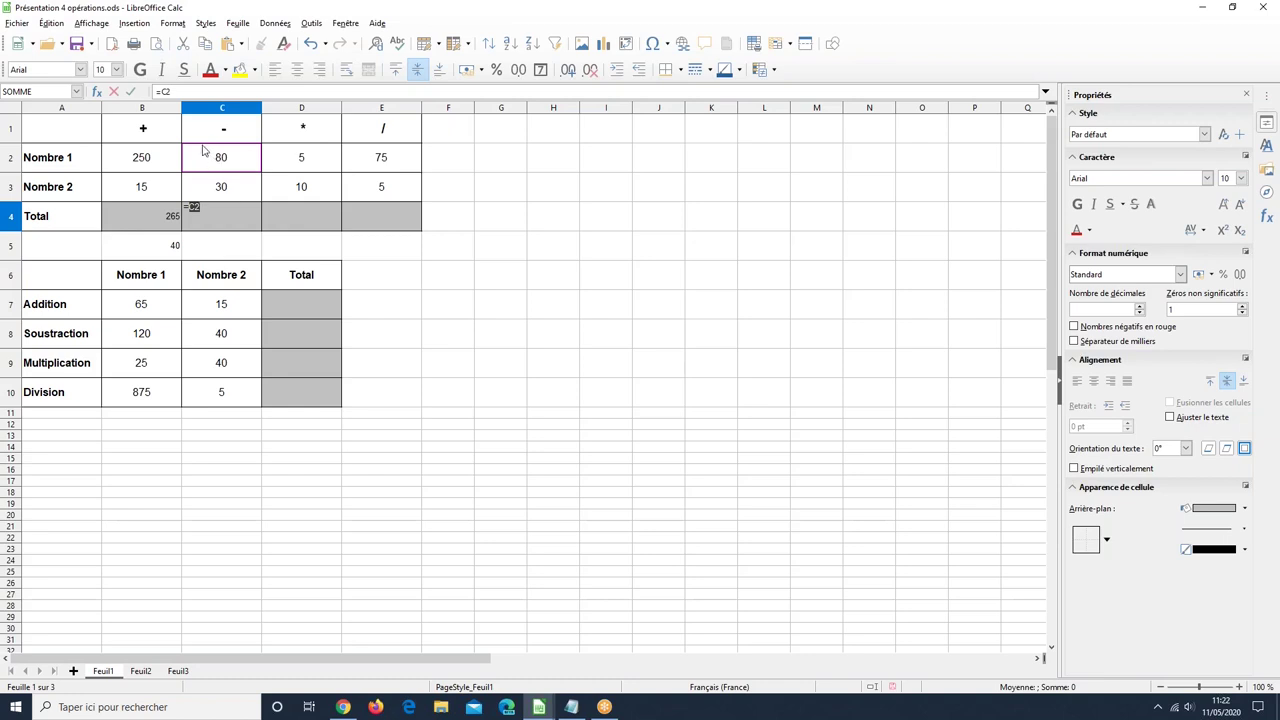
text(-)
click(212, 188)
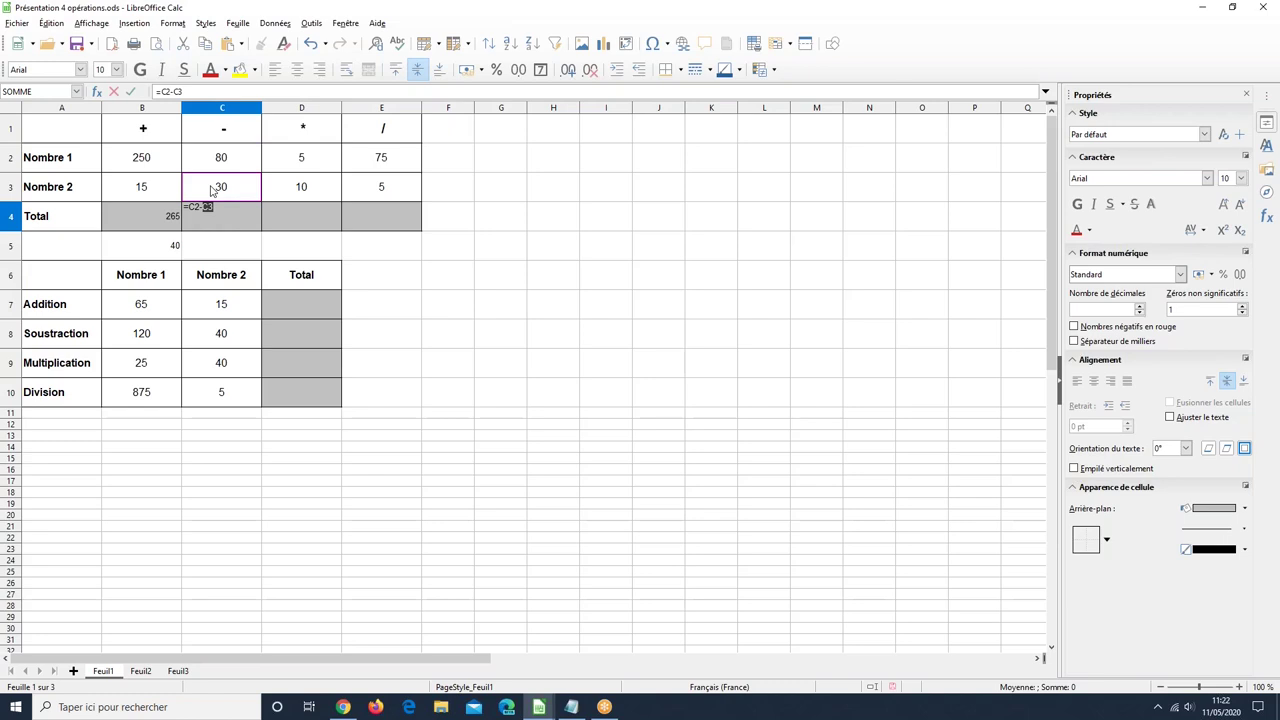
key(Return)
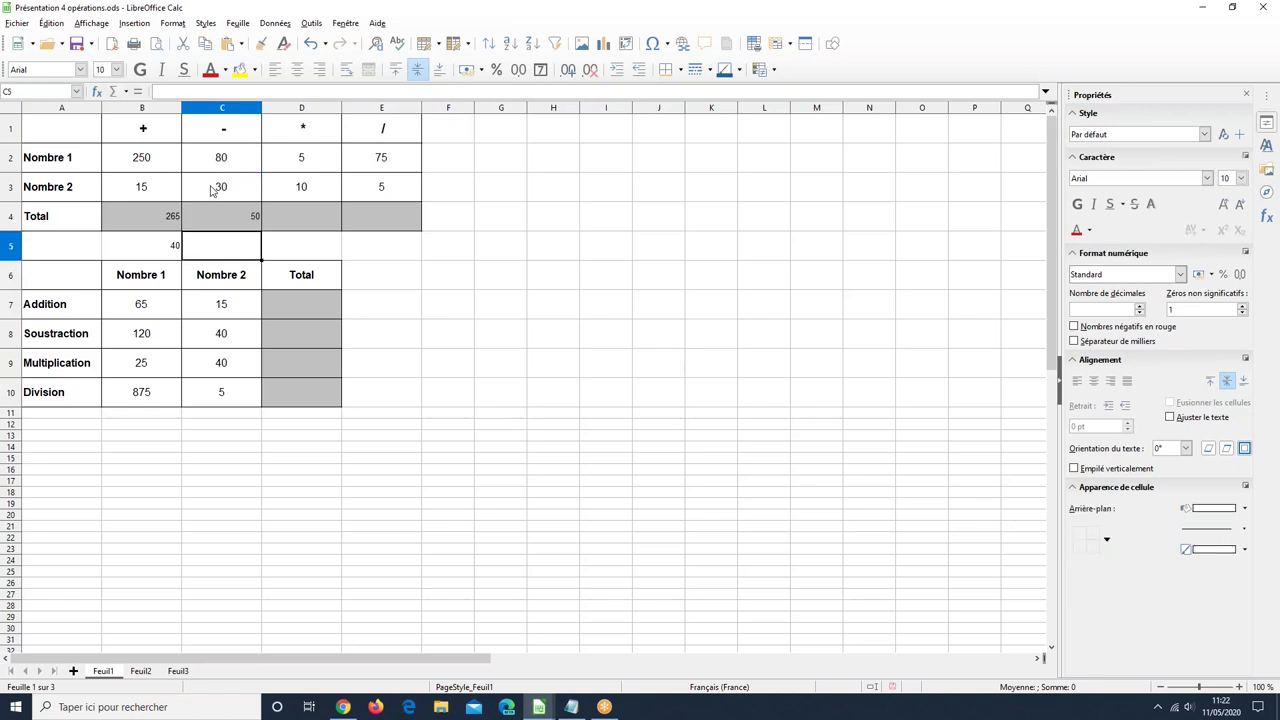
Step: Enter the formula =D2*D3 in cell D4 to calculate the multiplication column's total
click(307, 222)
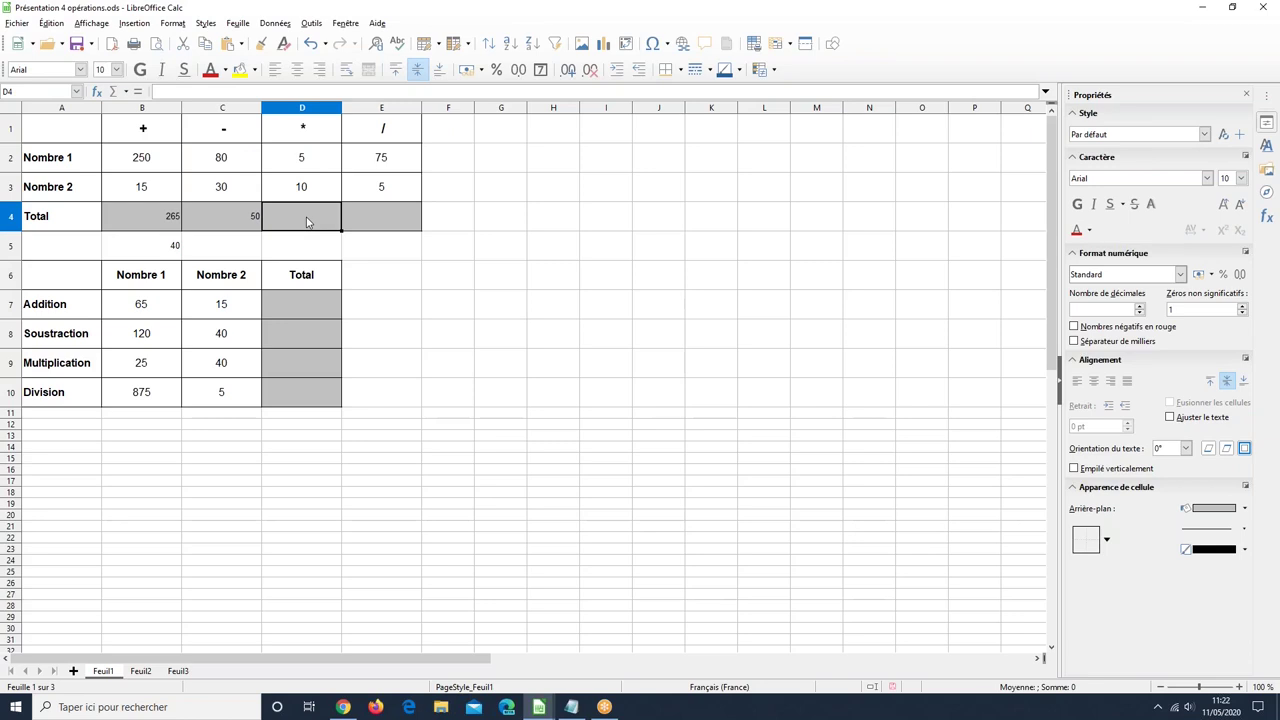
text(=)
click(289, 162)
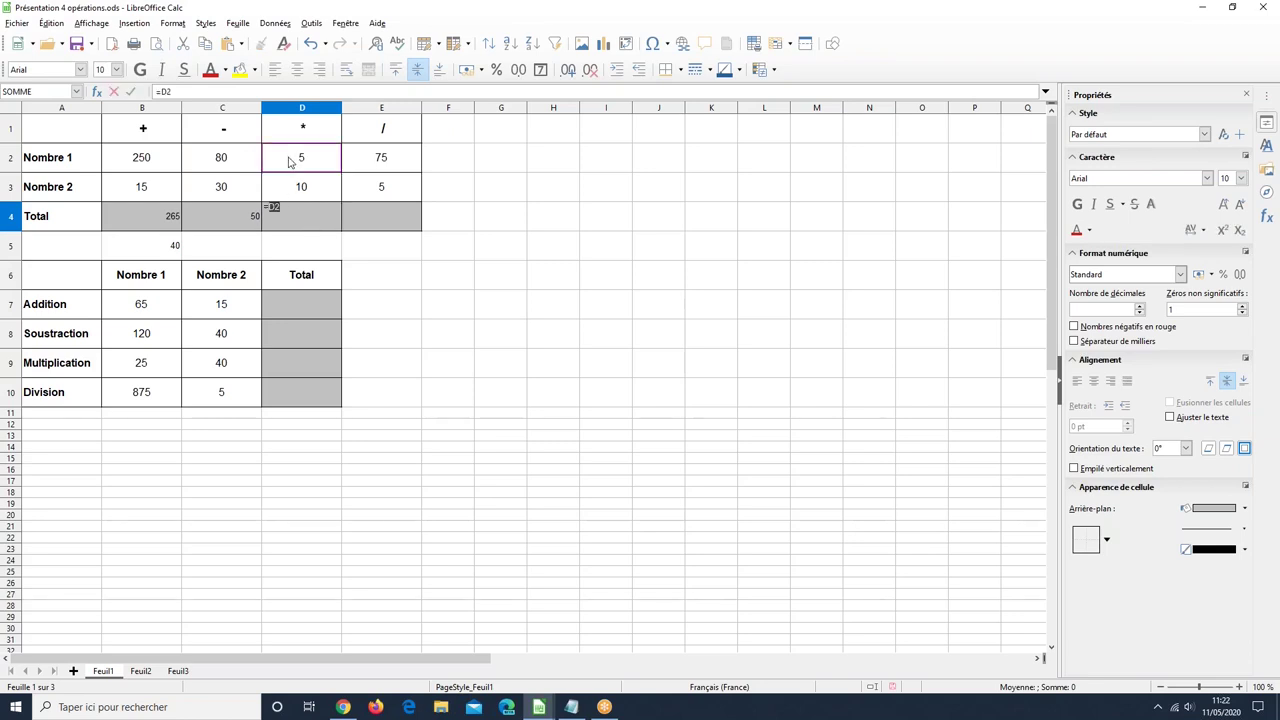
text(*)
click(285, 189)
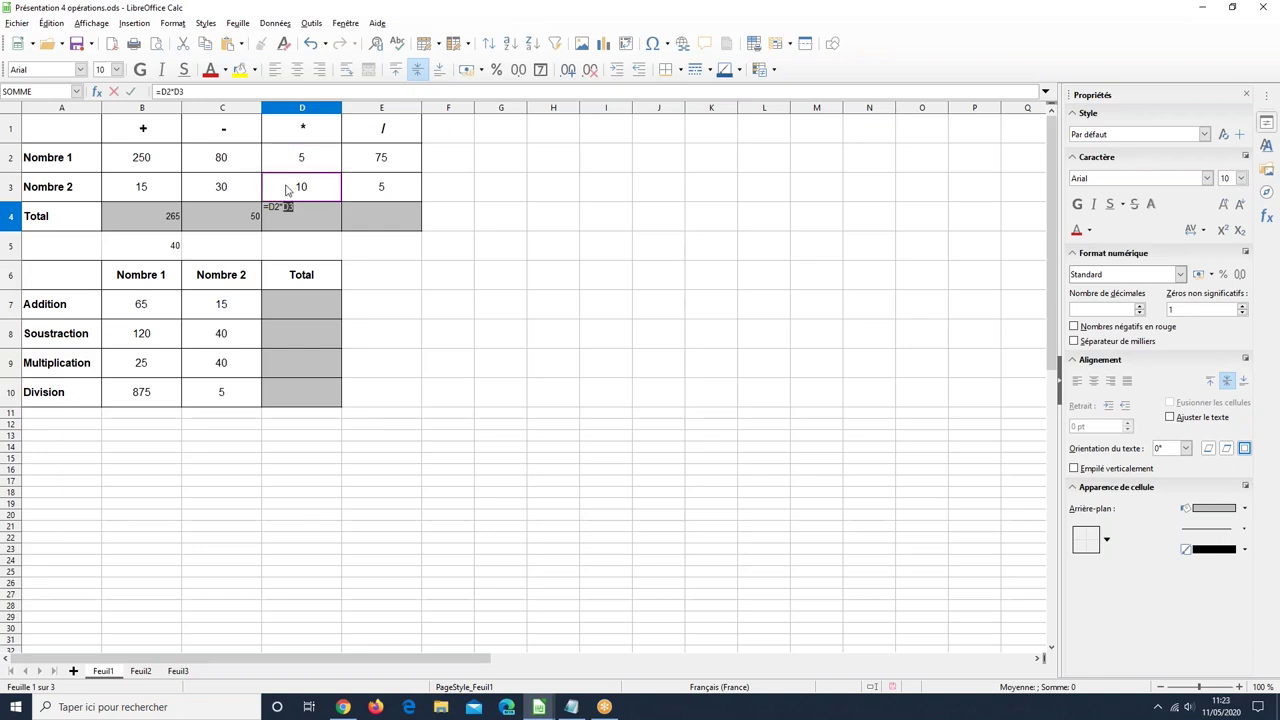
key(Return)
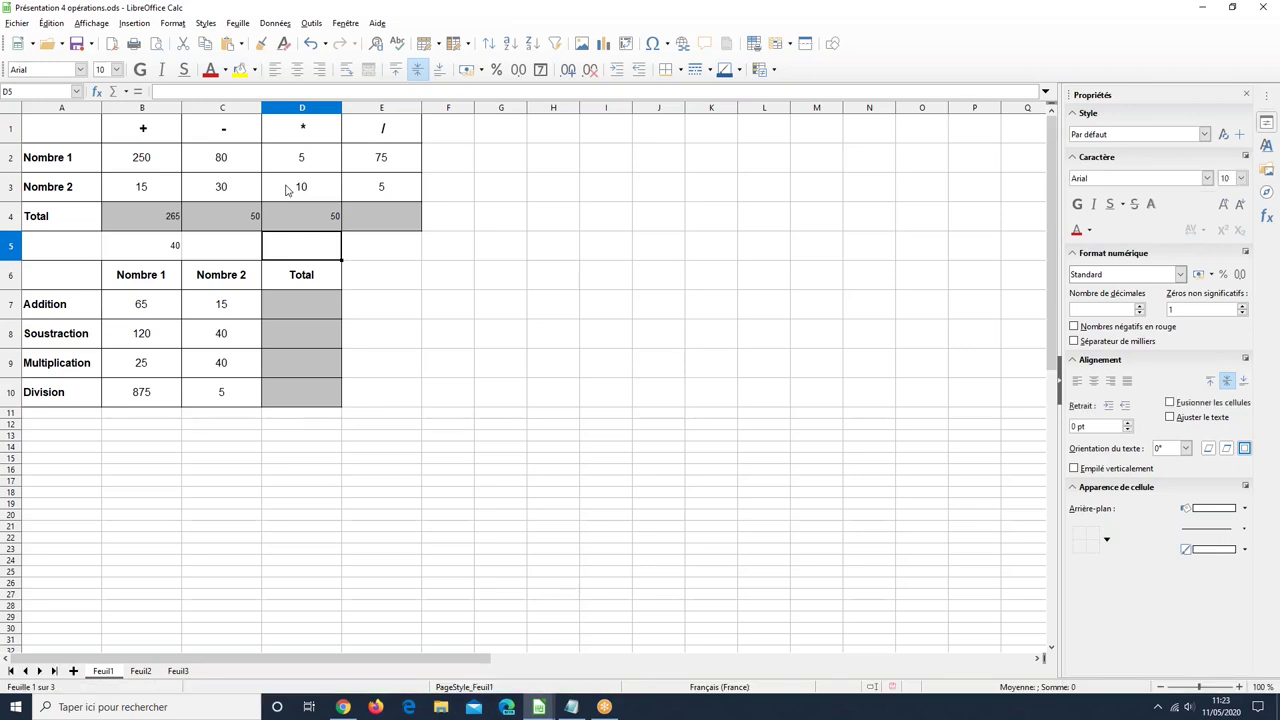
Step: Enter the formula =E2/E3 in cell E4 to calculate the division column's total
click(390, 228)
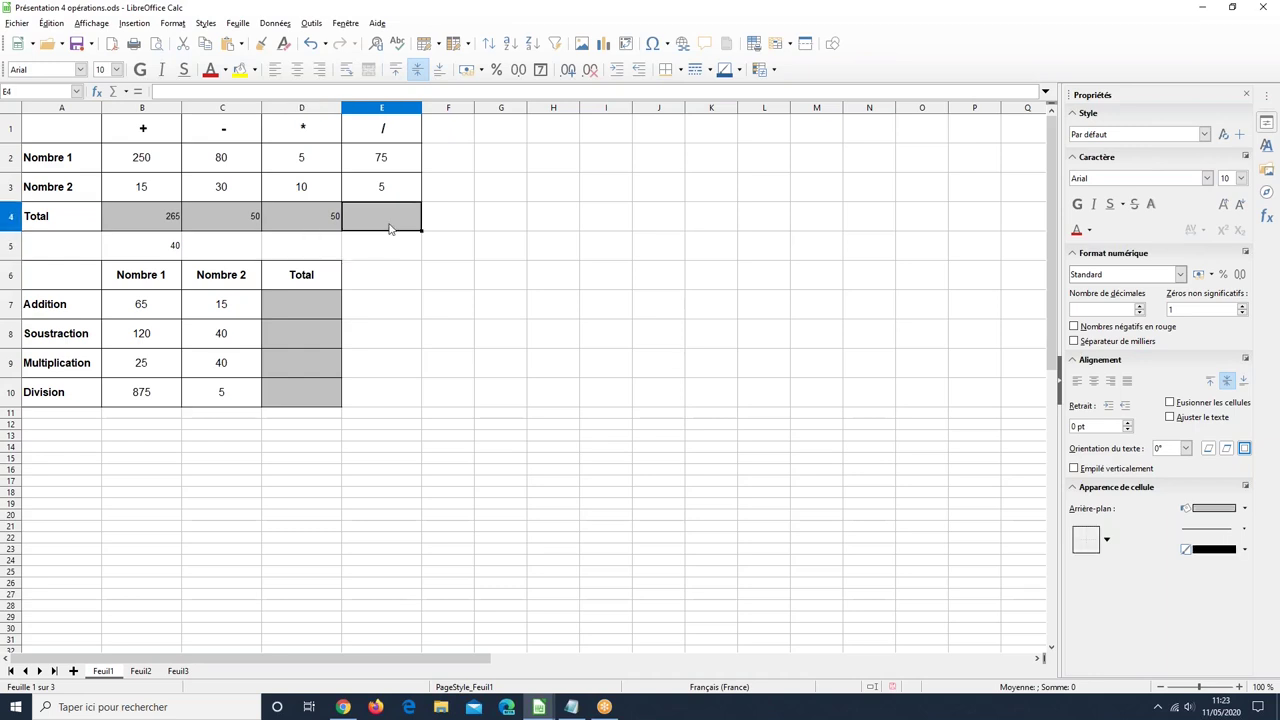
text(=)
click(381, 162)
text(/)
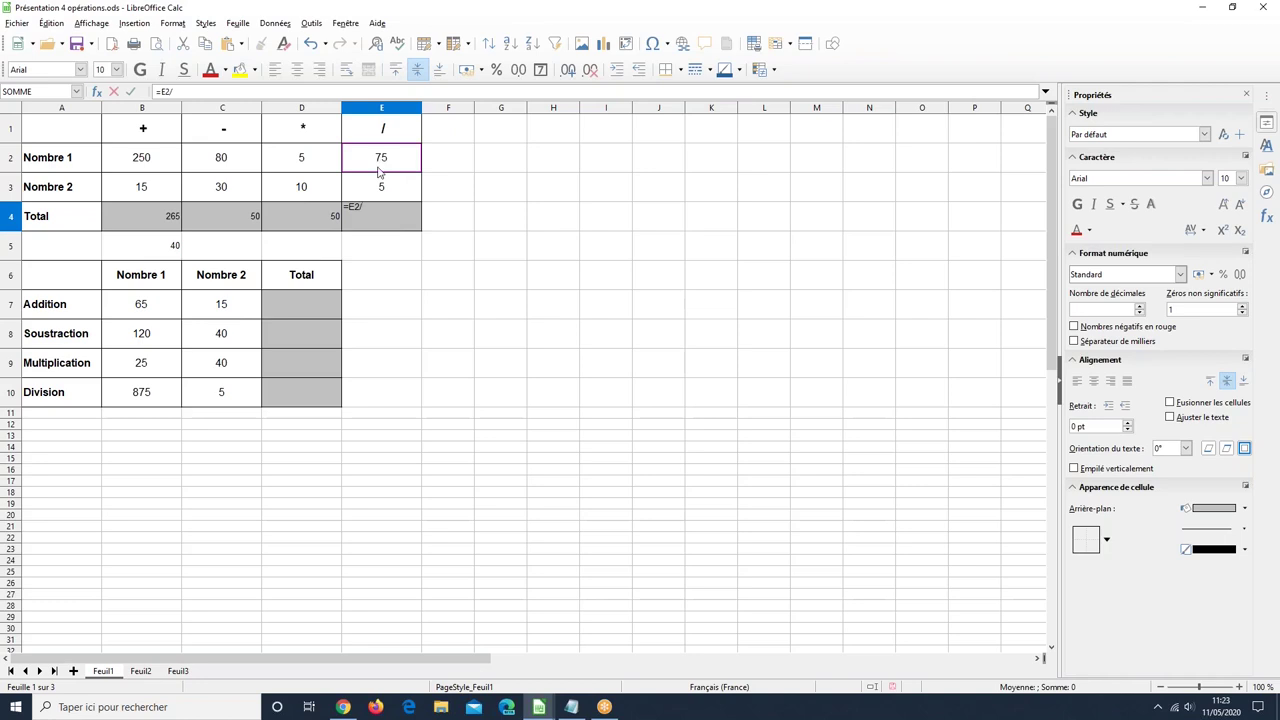
click(380, 188)
key(Return)
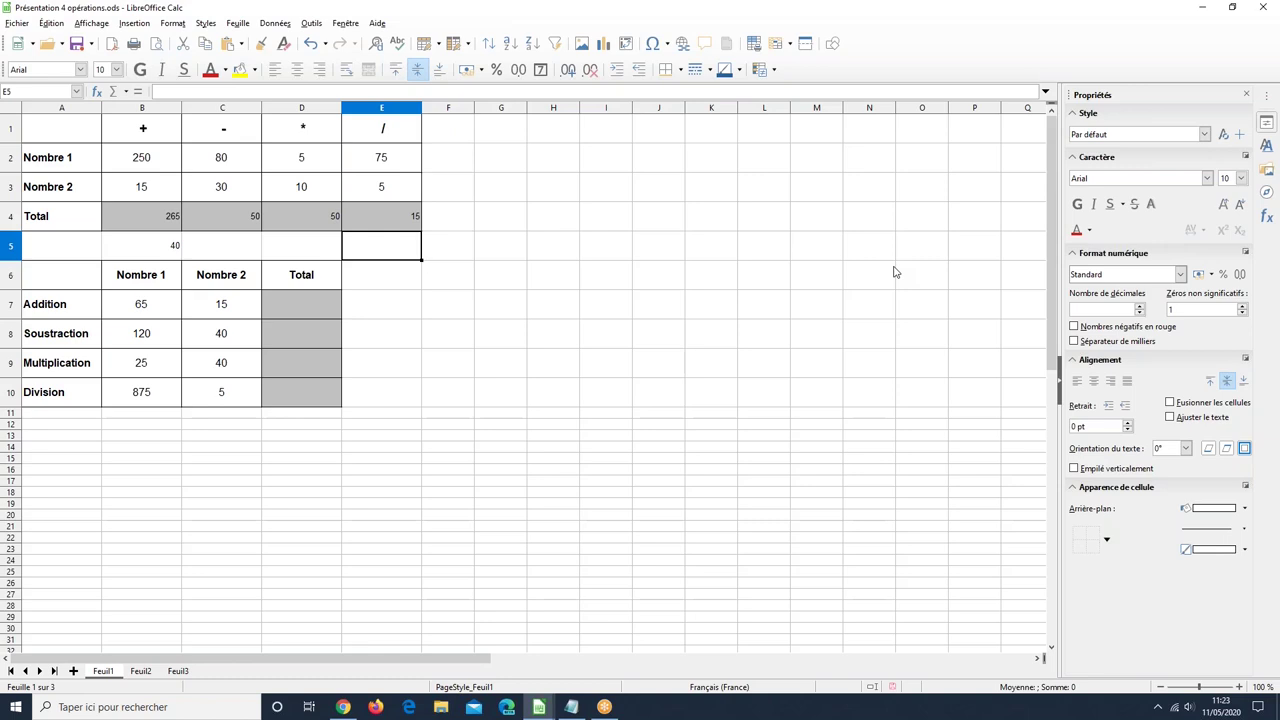
Step: Enter the formula =B3+B2-C2*D2/E2 in cell G2 to combine all four operations without parentheses
click(464, 163)
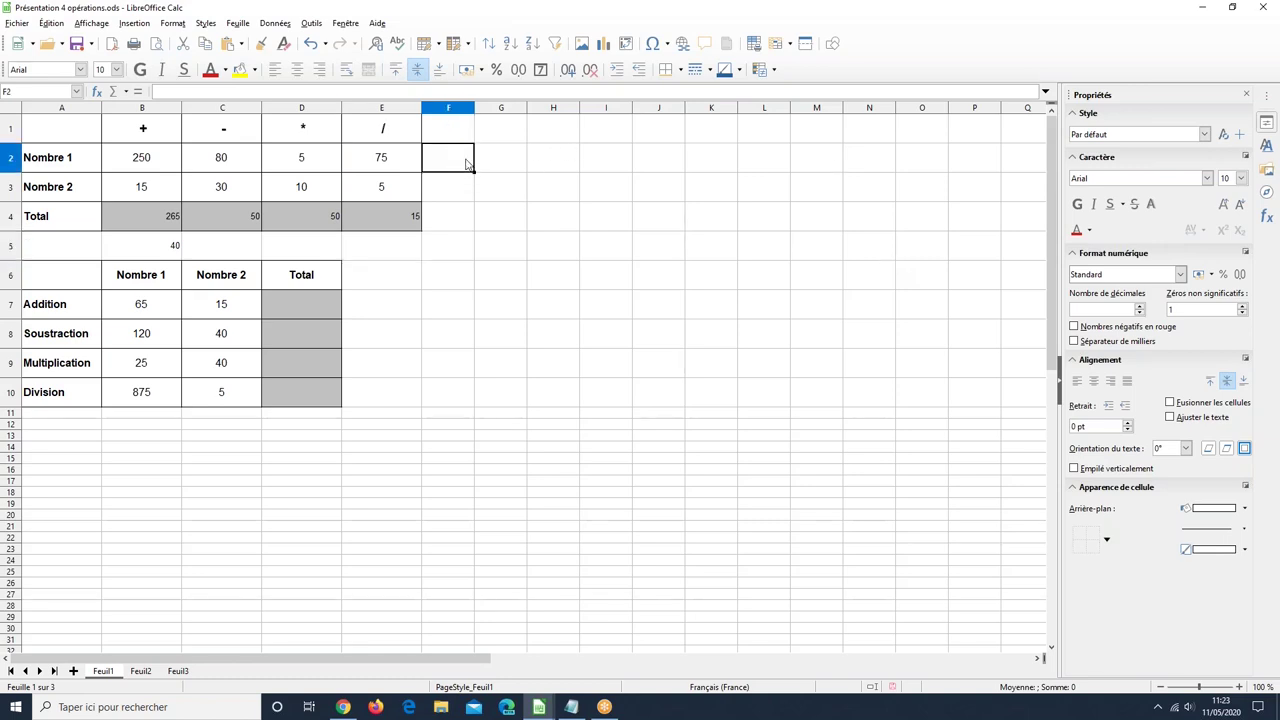
click(515, 166)
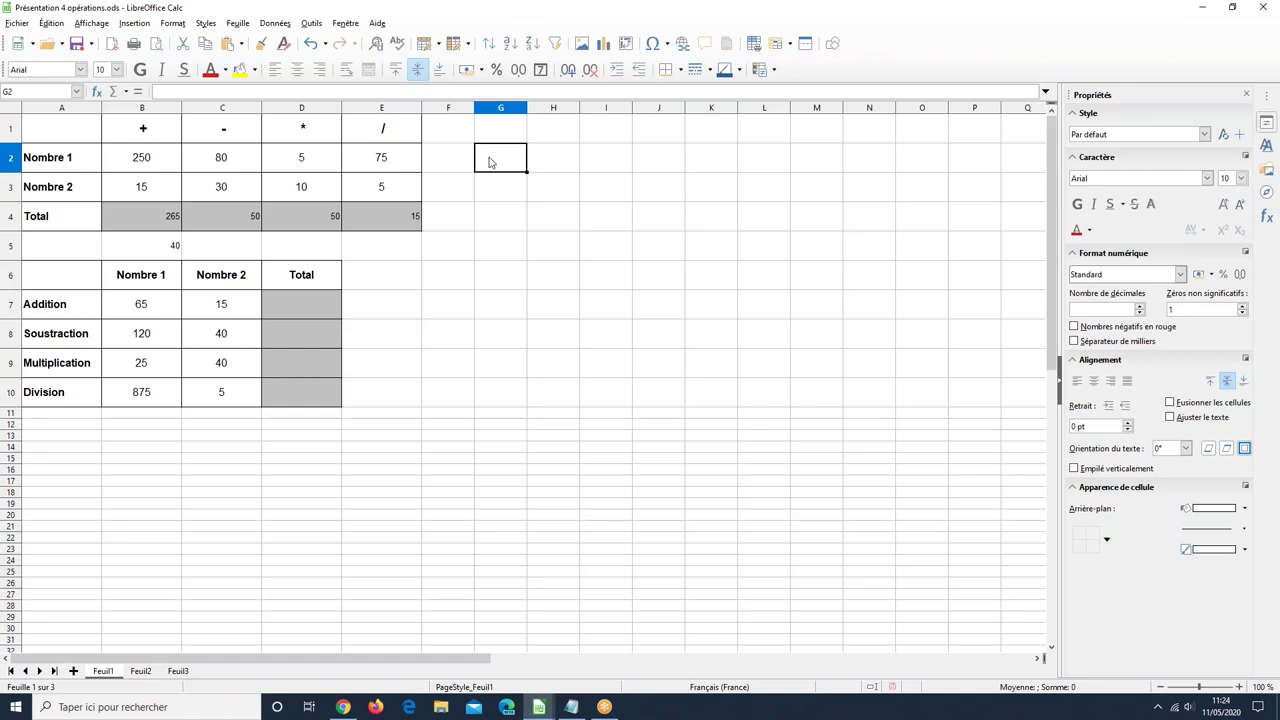
text(=)
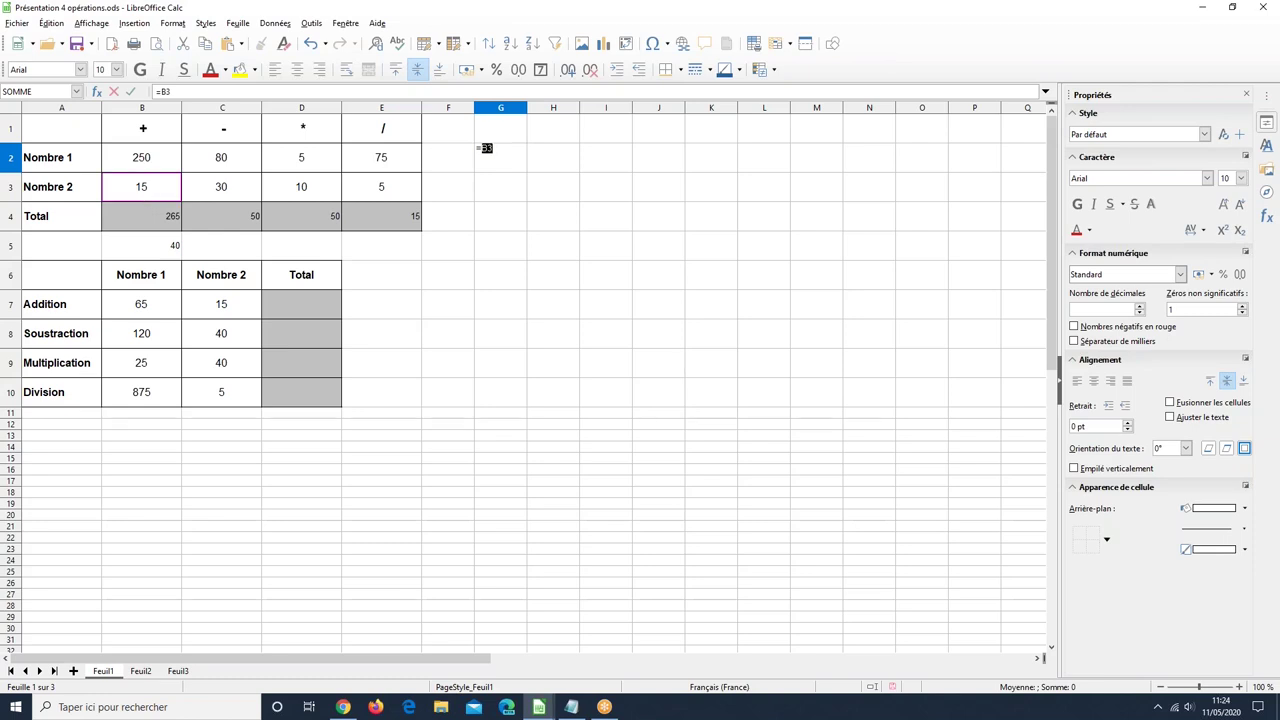
text(+)
click(141, 159)
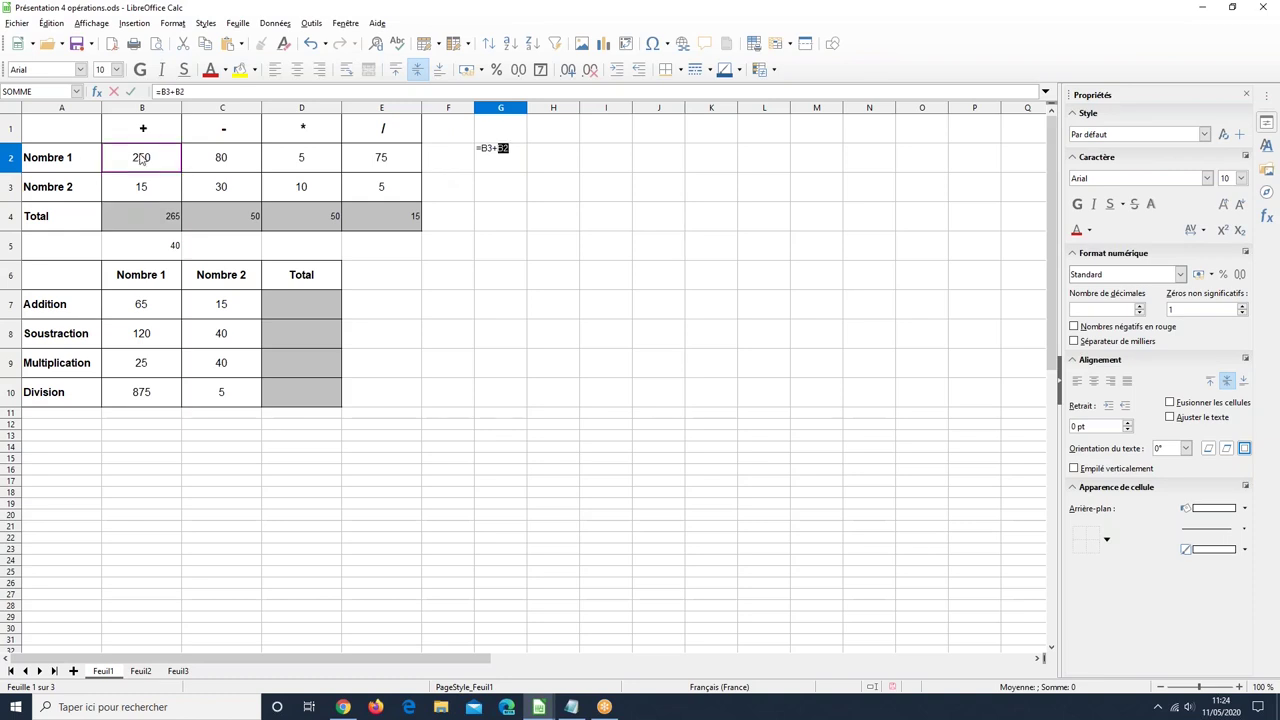
text(-)
click(238, 156)
text(*)
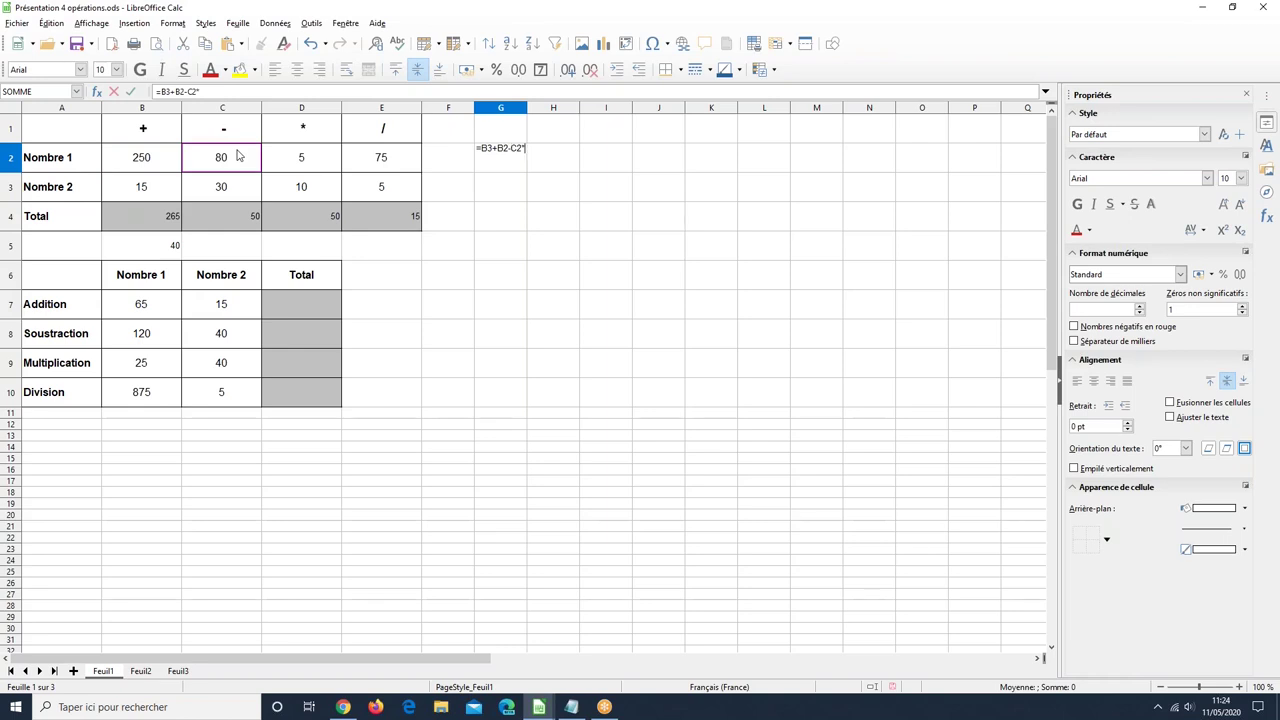
click(301, 164)
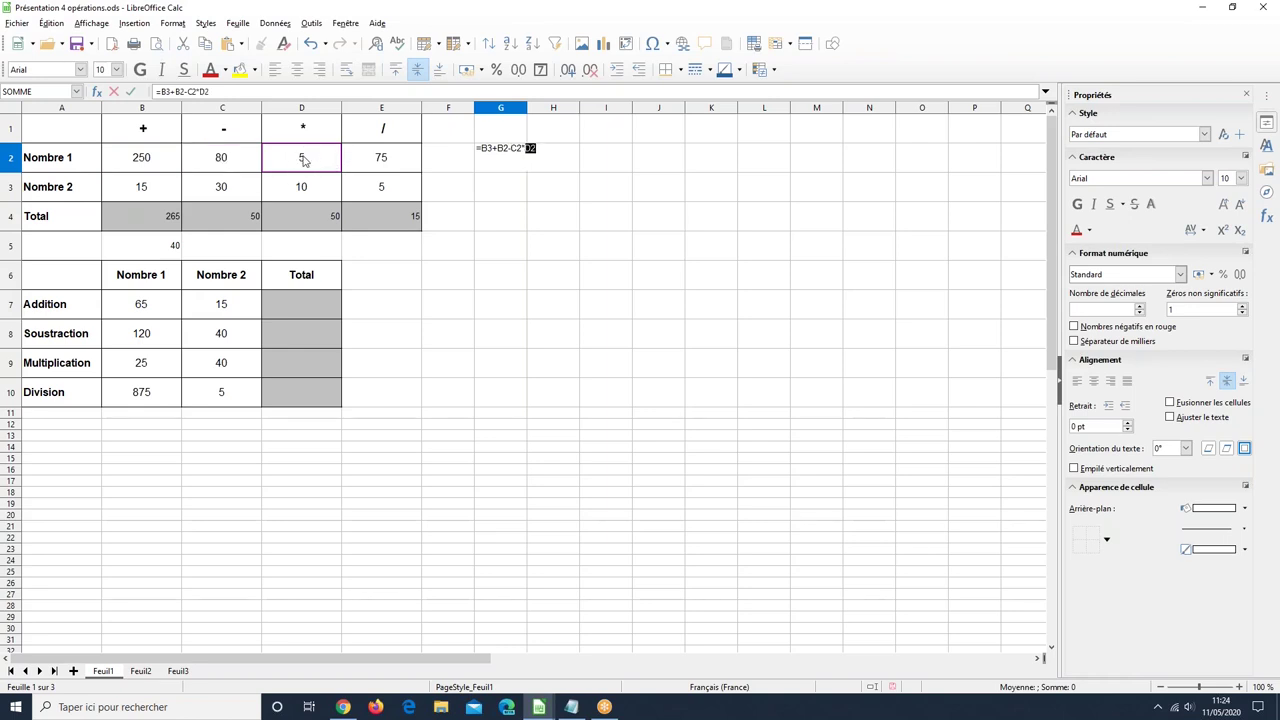
text(/)
click(379, 163)
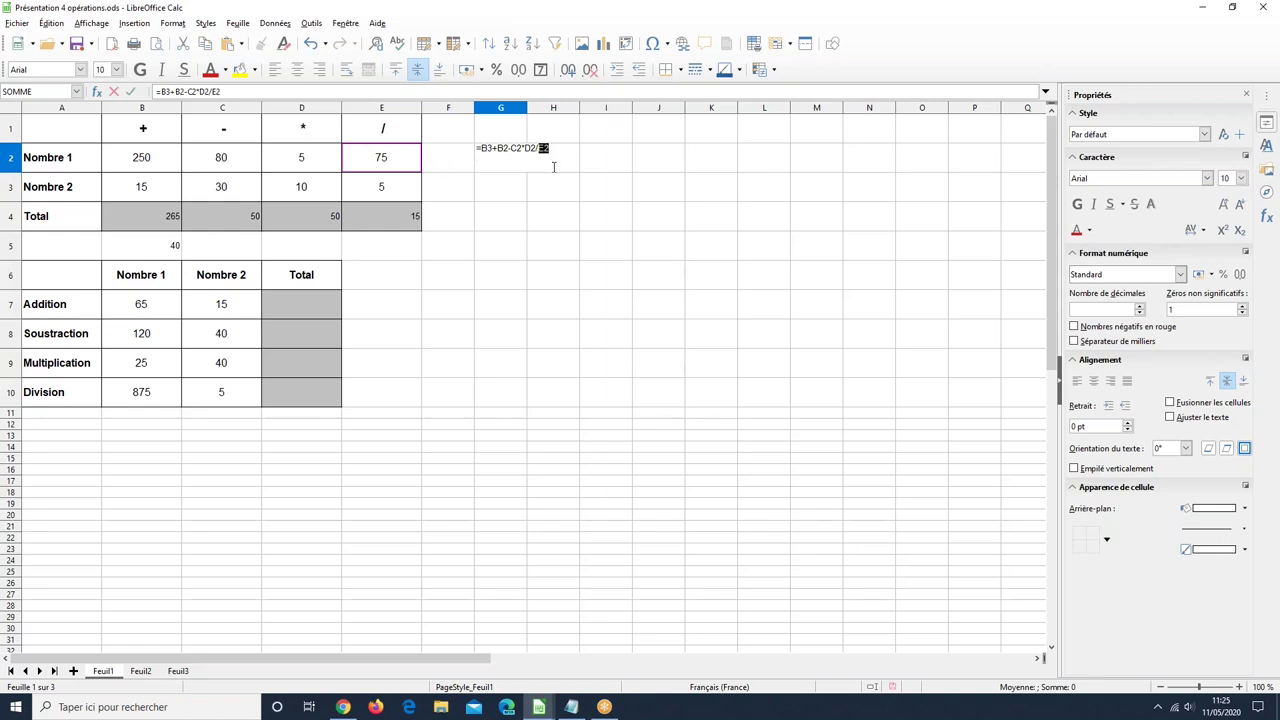
key(Return)
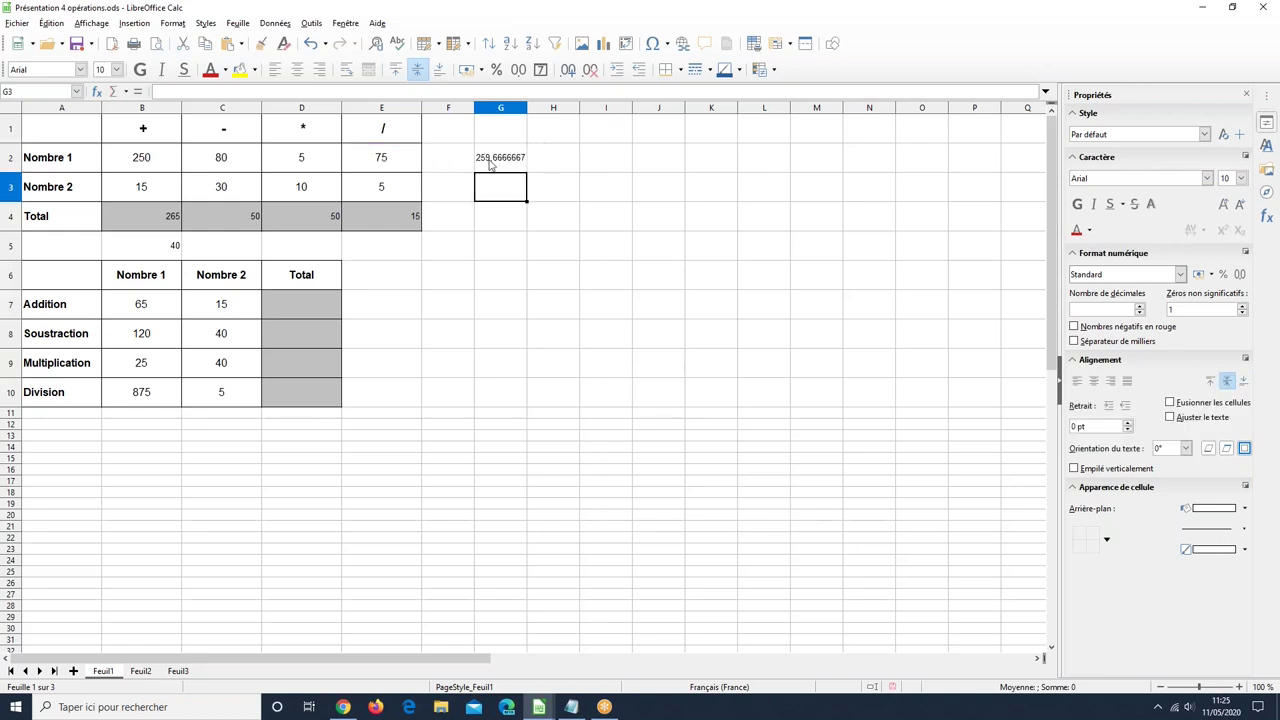
Step: Enter the parenthesised formula =((B3+B2-C2)*5)/75 in cell G3 and reselect the cell to review it
text(=)
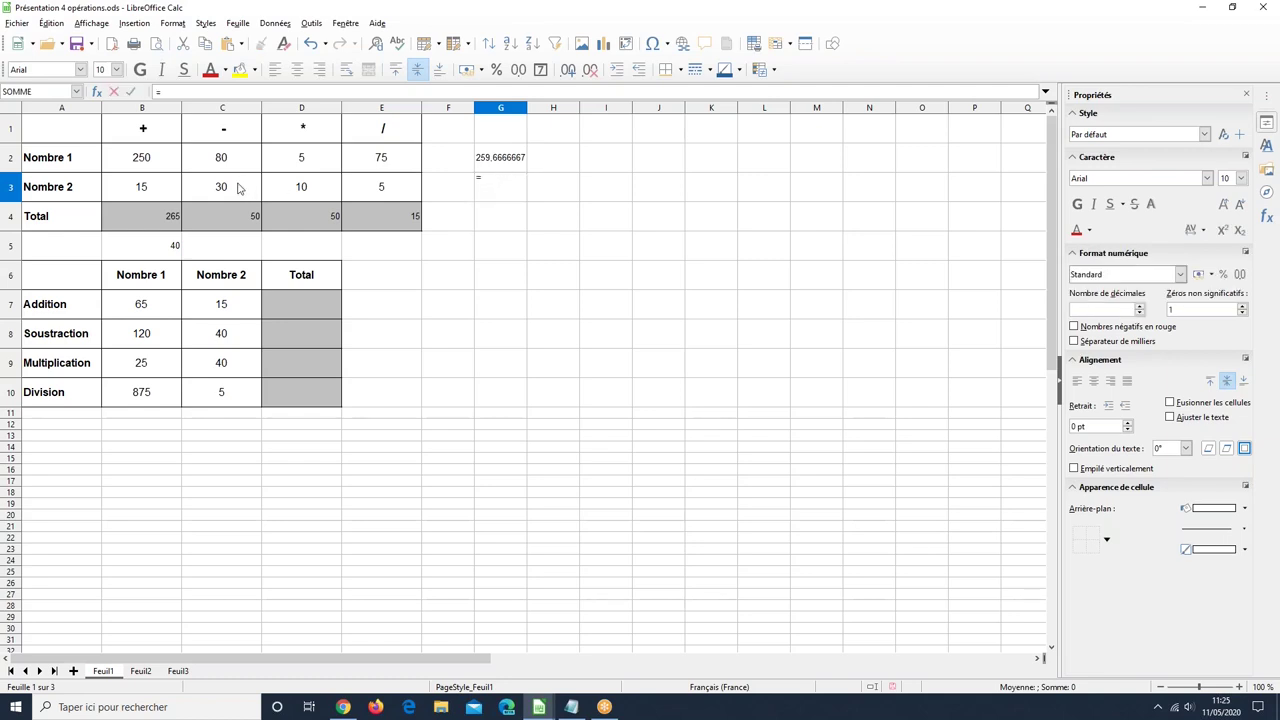
text(()
click(145, 193)
text(+)
click(143, 168)
text(-)
click(211, 163)
text())
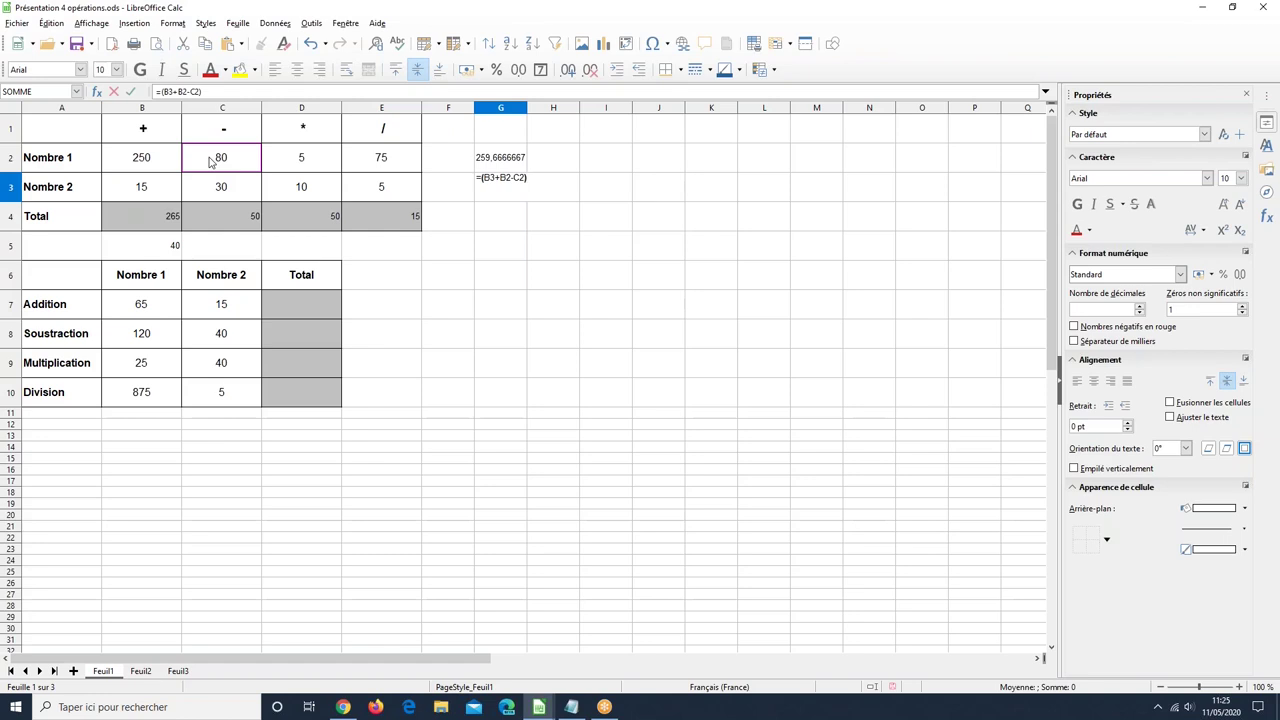
text(*5)
click(481, 180)
text(()
click(549, 177)
text()/75)
key(Return)
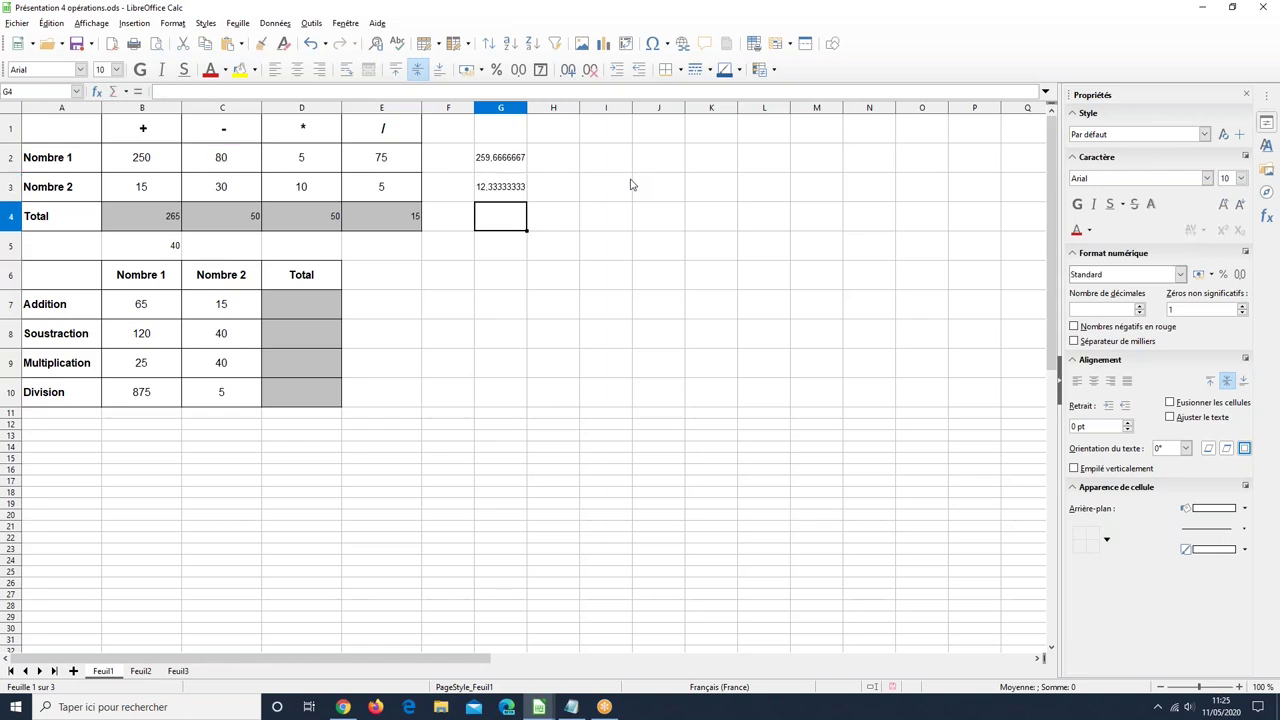
click(499, 196)
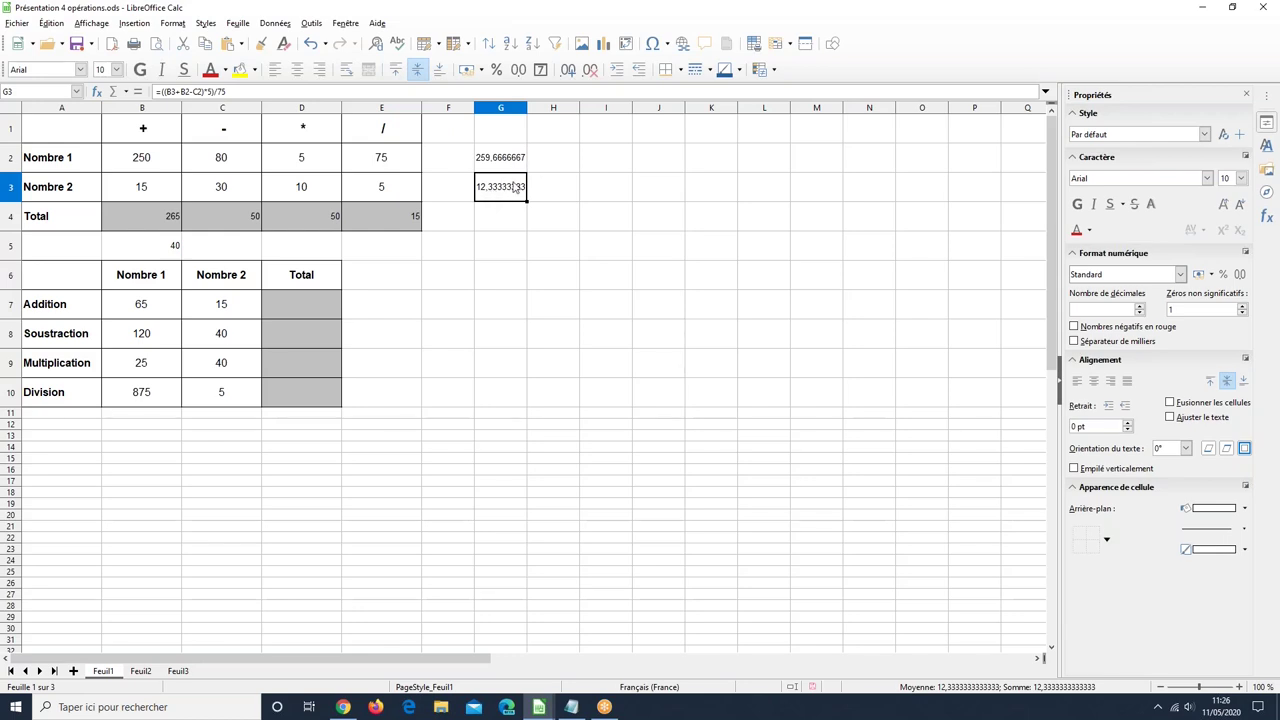
Step: Enter the formula =B2+C2+D2+E2 in cell G4 to add up the whole Nombre 1 row
click(484, 222)
text(=)
click(147, 156)
text(+)
click(233, 160)
text(+)
click(313, 168)
text(+)
click(405, 157)
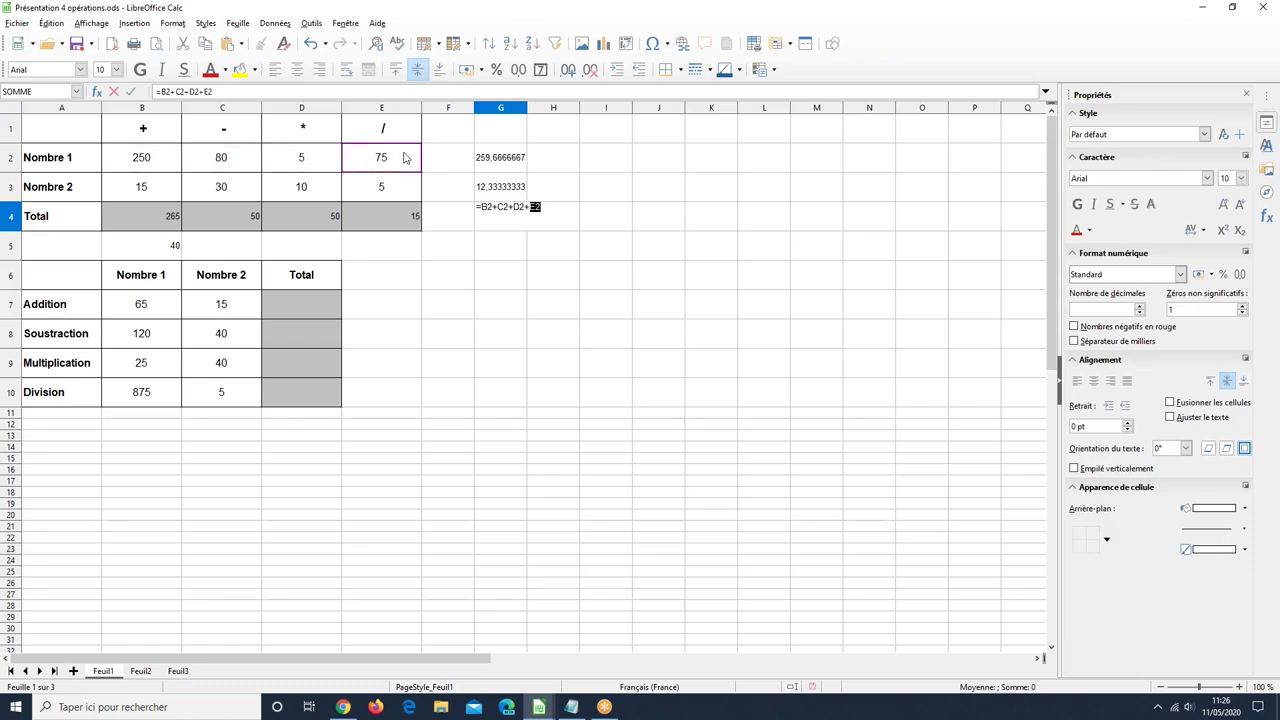
key(Return)
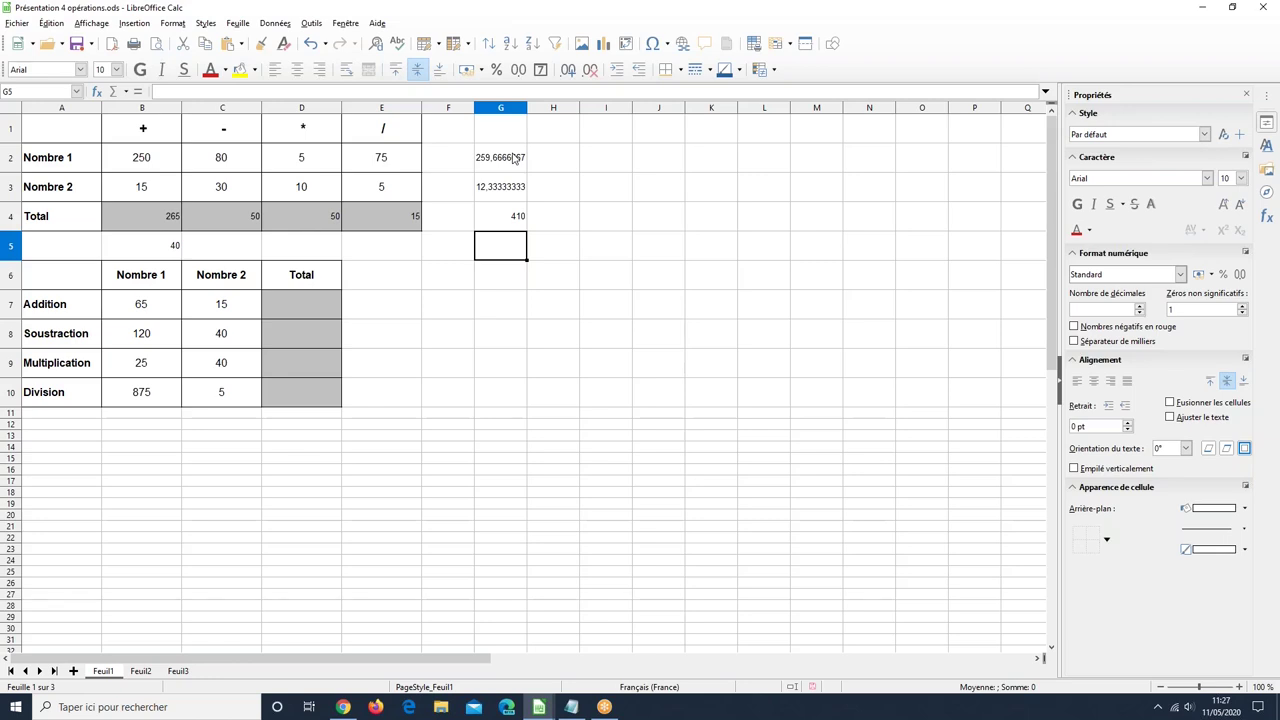
Step: Clear the trial formulas from cells G2 to G6
drag(513, 158, 506, 273)
key(Delete)
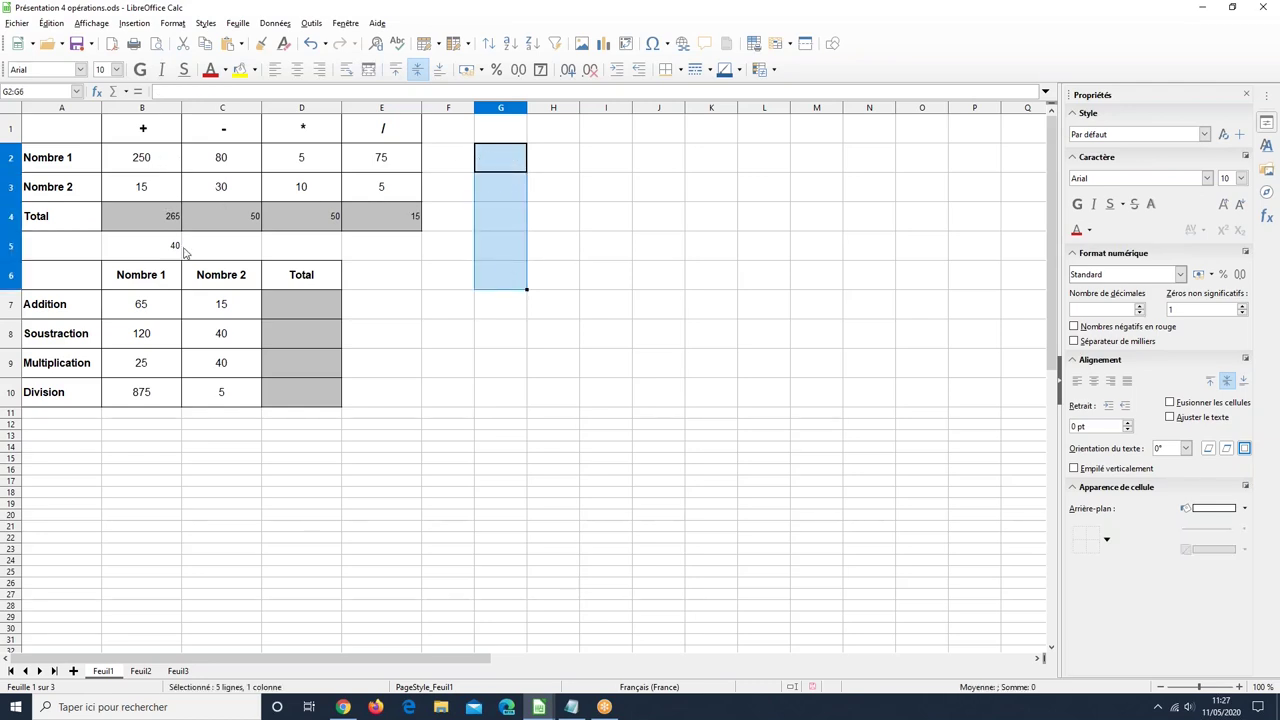
Step: Enter the formula =B7+C7 in cell D7 to calculate the Addition row's total
click(300, 310)
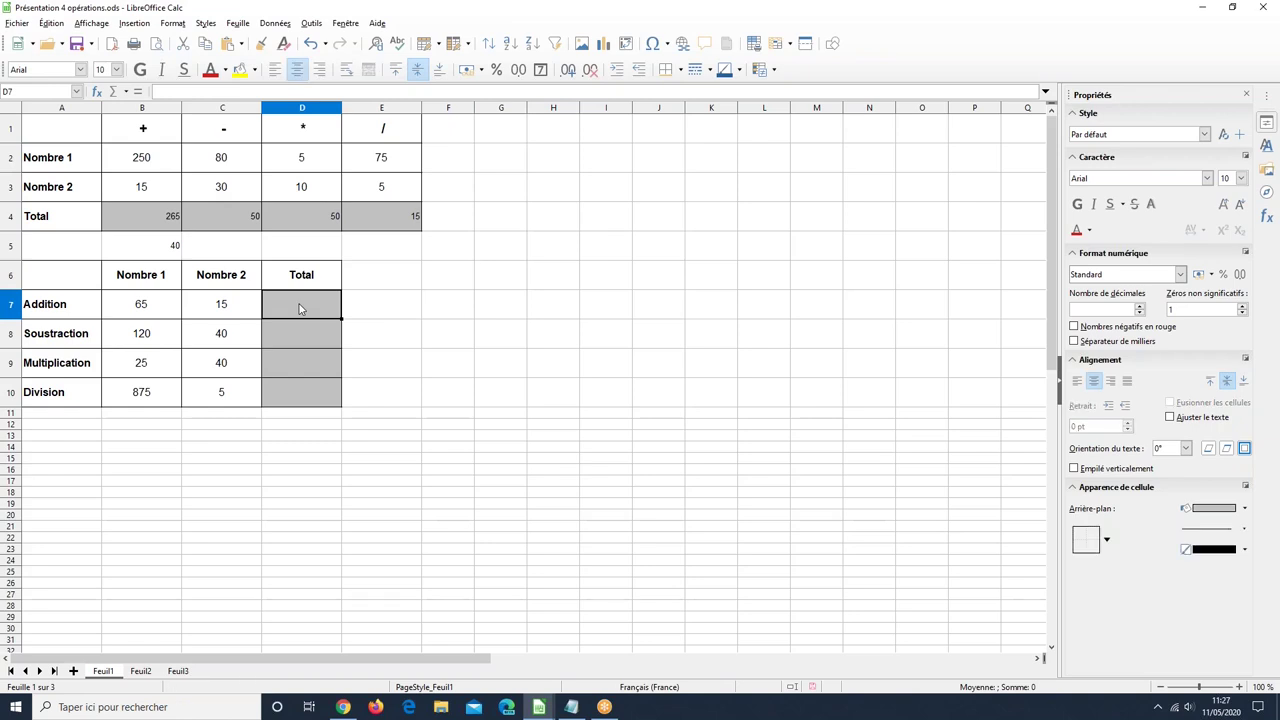
text(=)
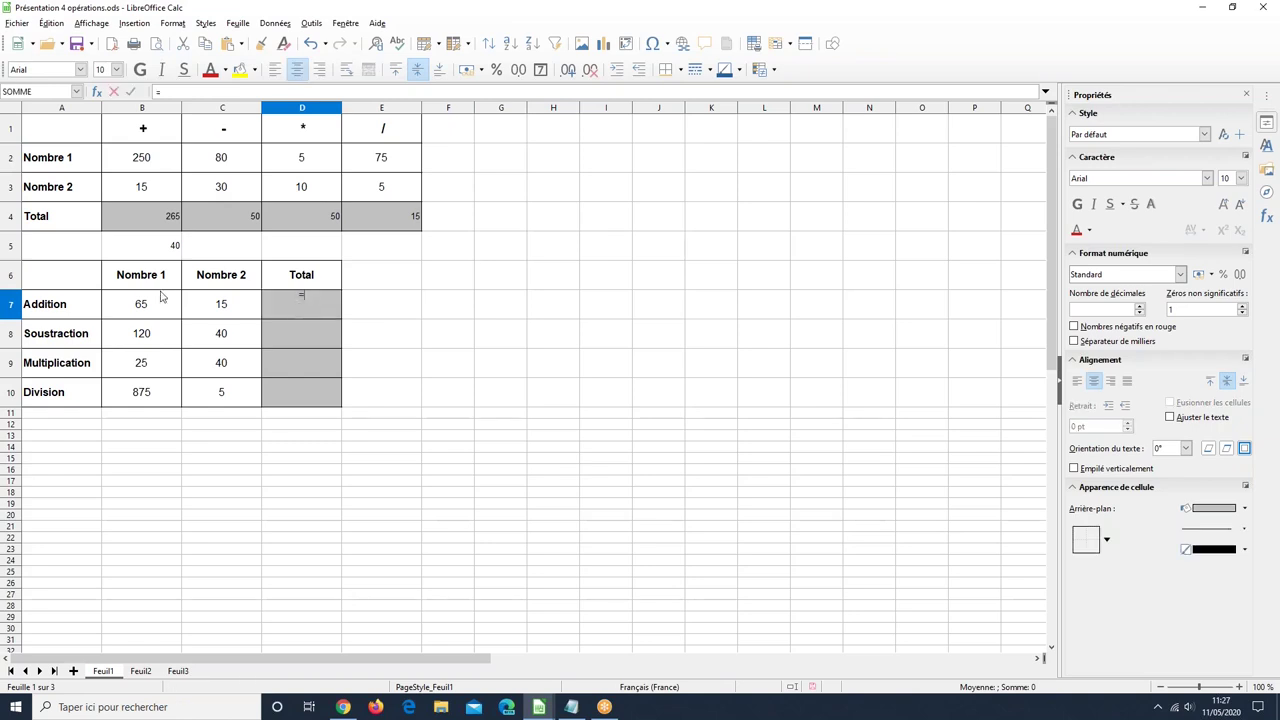
click(163, 299)
text(+)
click(221, 308)
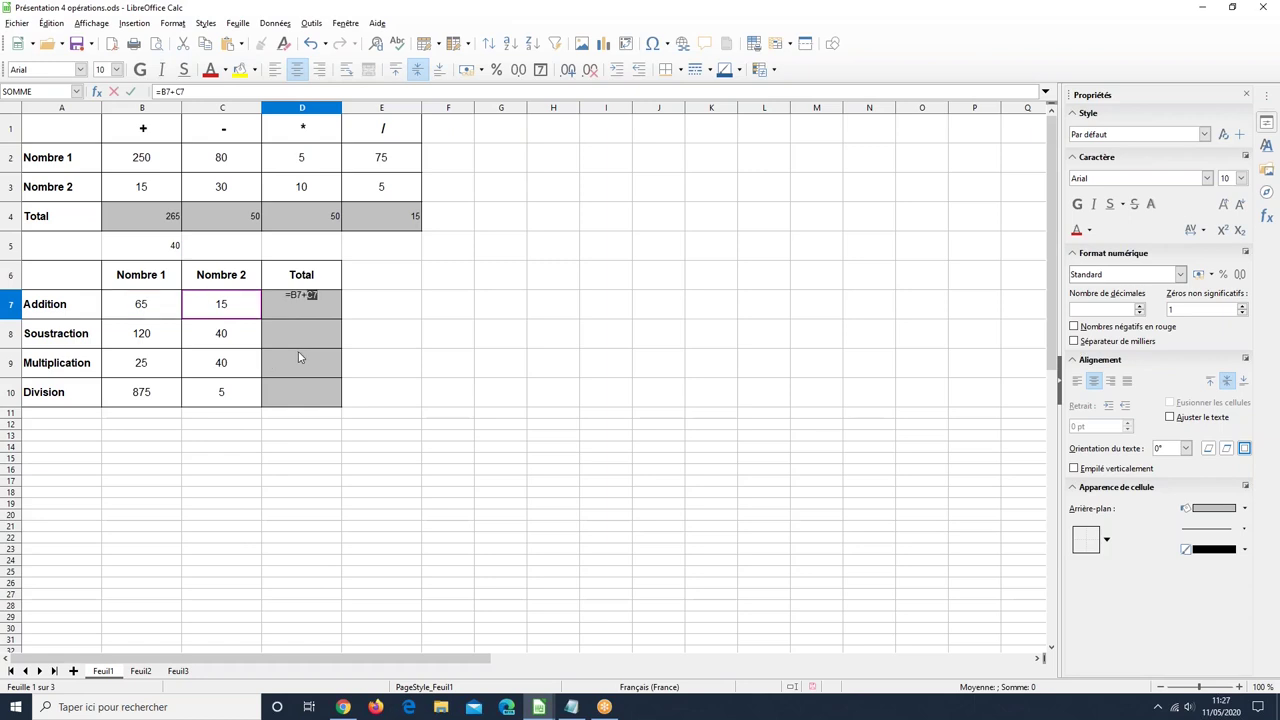
key(Return)
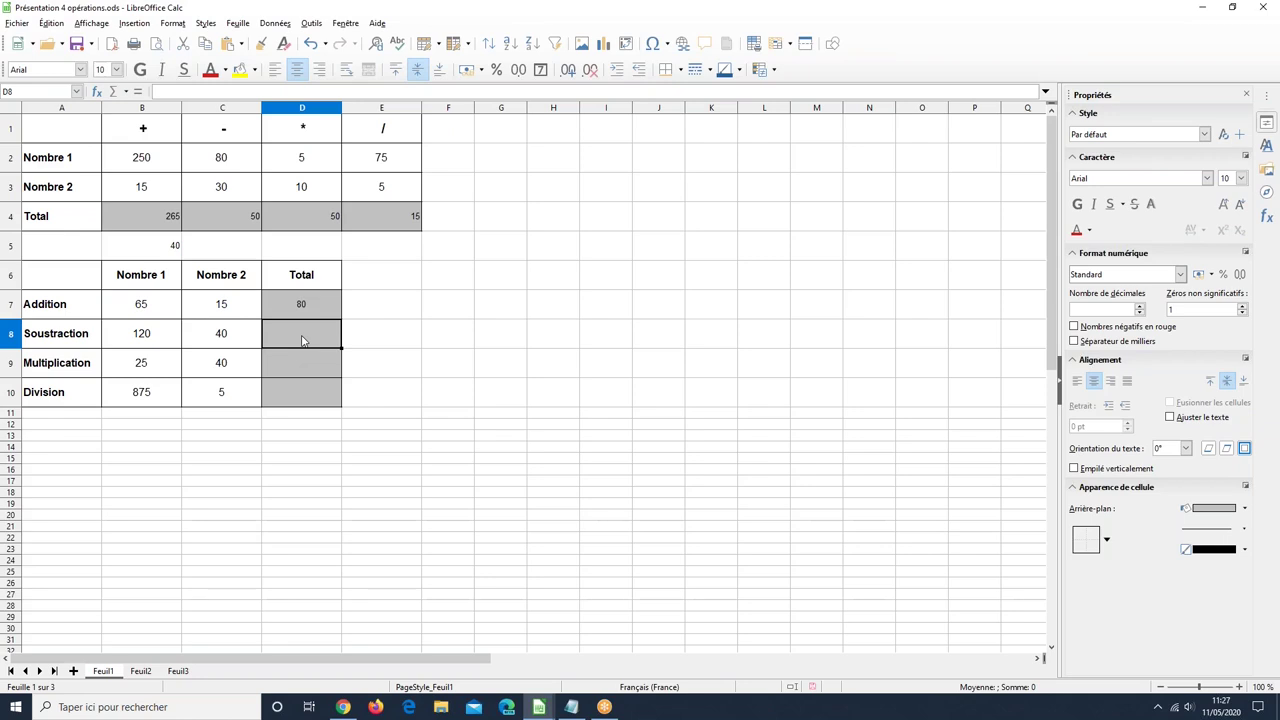
Step: Enter the formula =B8-C8 in cell D8 to calculate the Soustraction row's total
text(=)
click(137, 340)
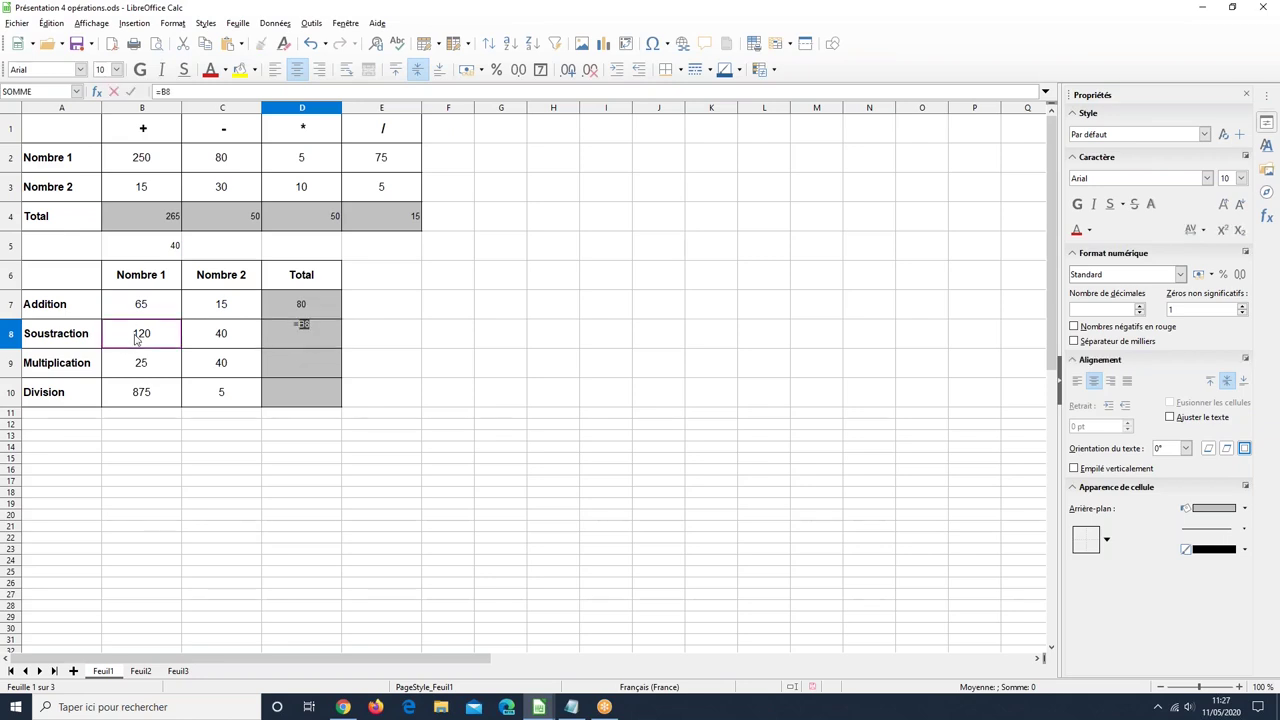
text(-)
click(221, 340)
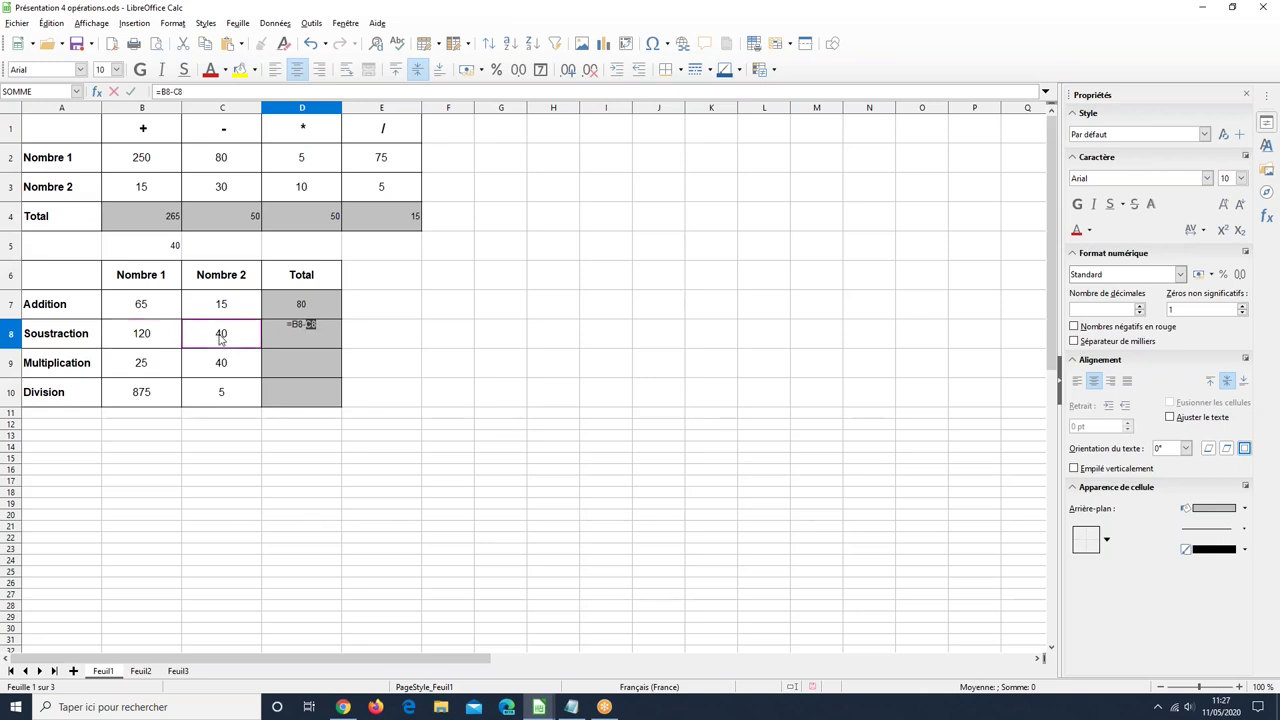
key(Return)
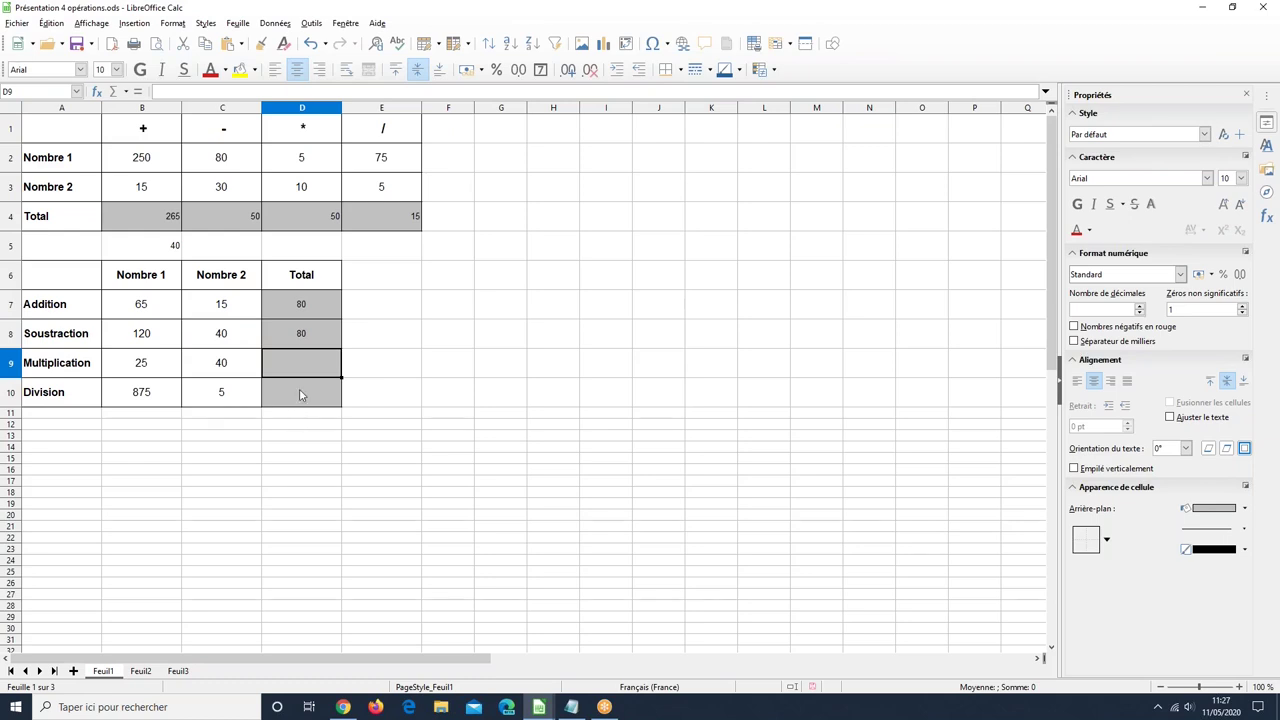
Step: Enter =B9*C9* with a surplus operator in the Multiplication total cell D9 and accept the proposed correction to =B9*C9
text(=)
click(135, 366)
text(*)
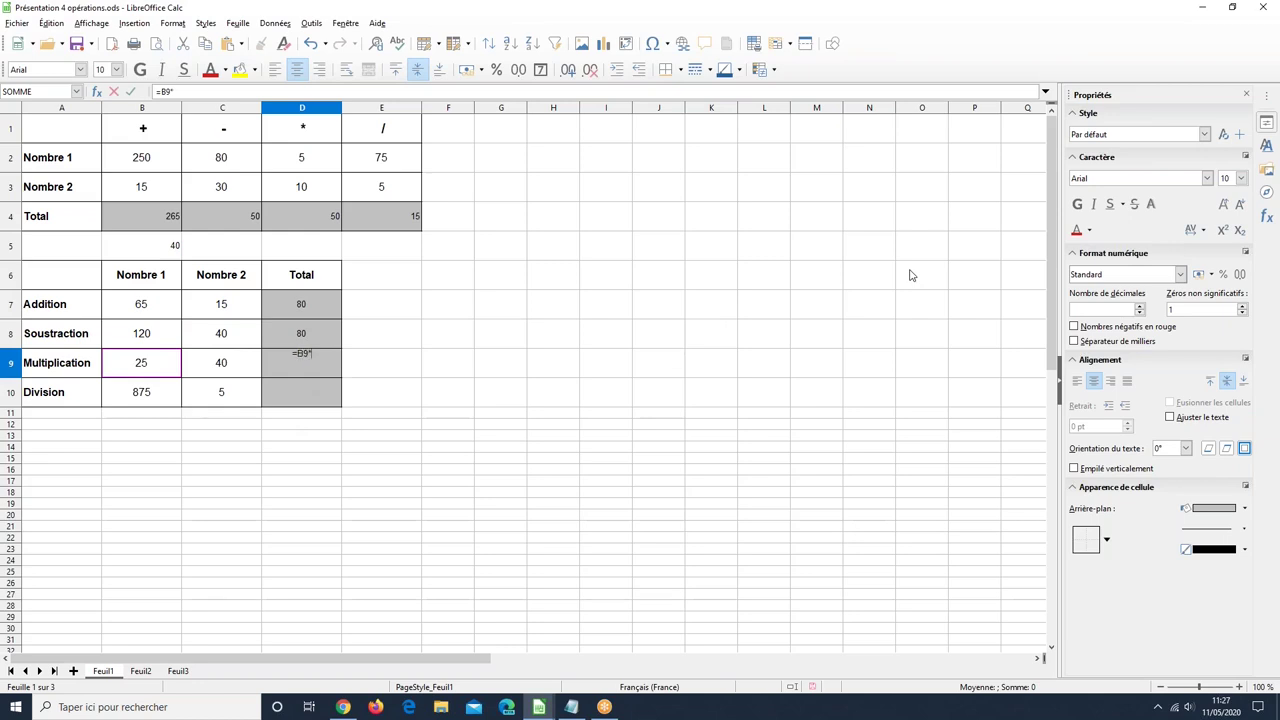
click(212, 368)
text(*)
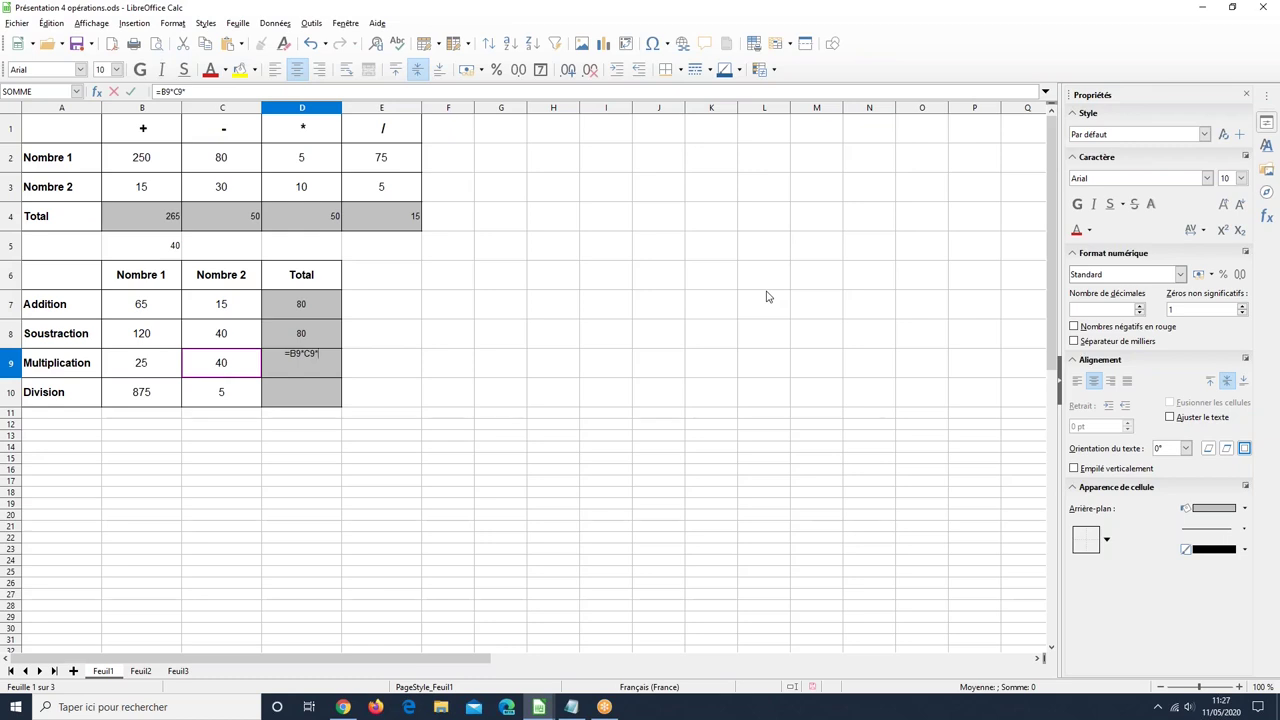
key(Return)
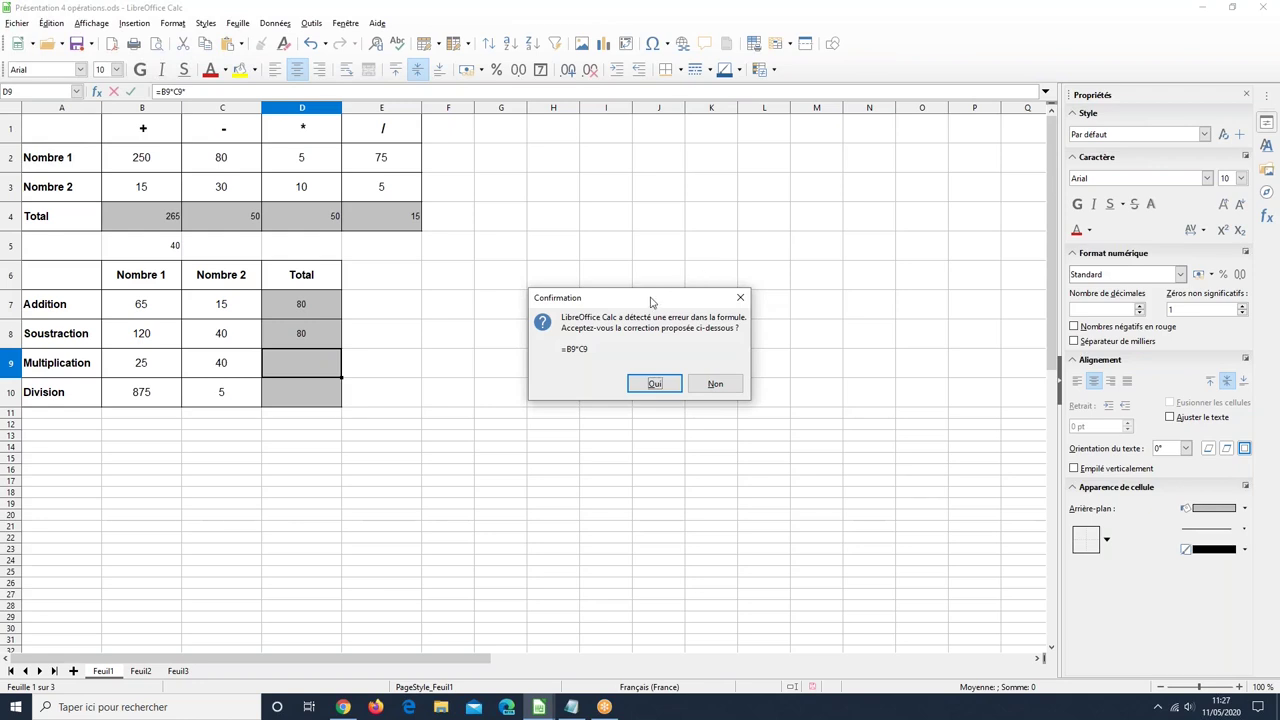
drag(653, 300, 565, 281)
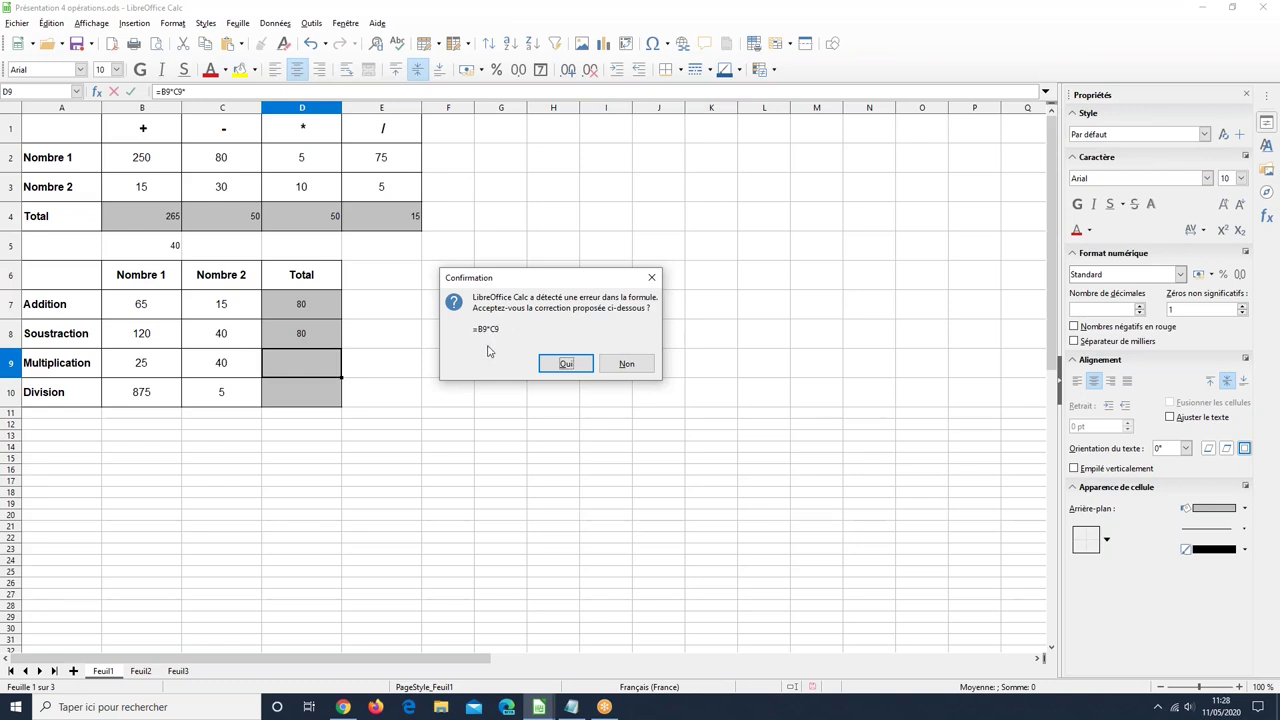
click(566, 364)
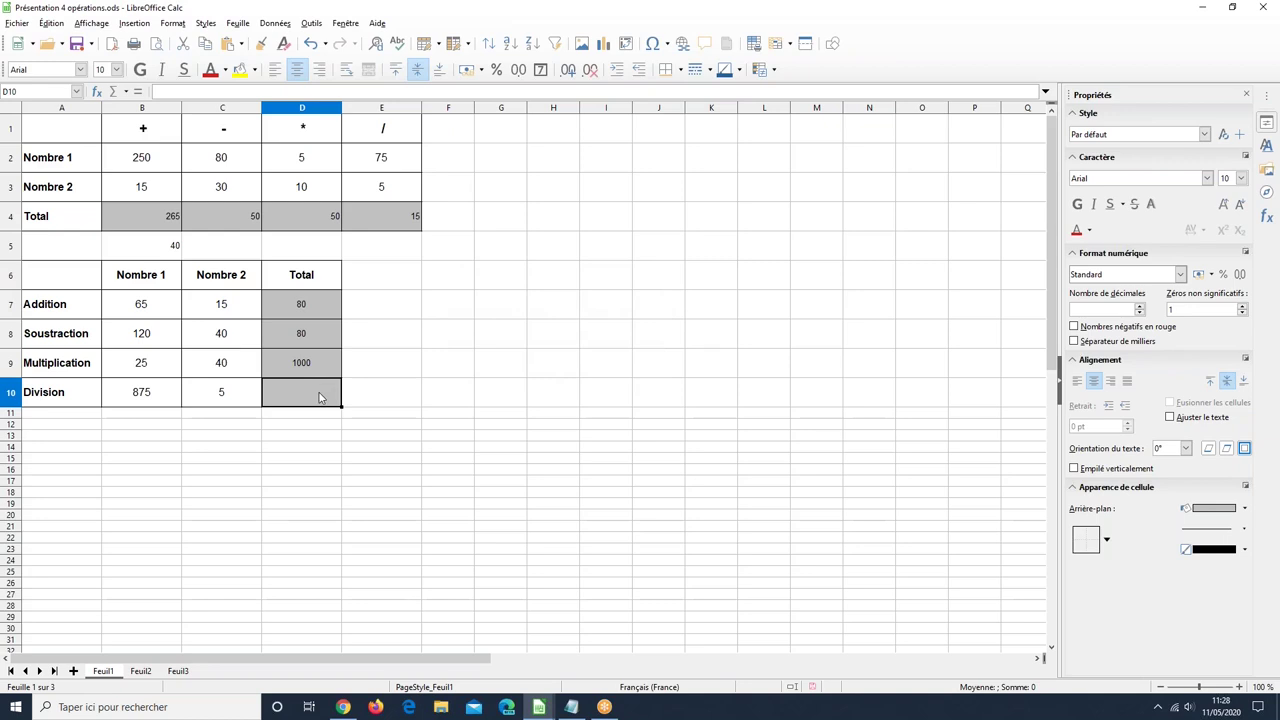
Step: Enter =B10/C10= with a surplus equals sign in the Division total cell D10 and accept the proposed correction to =B10/C10
text(=)
click(157, 403)
text(/)
click(221, 392)
text(=)
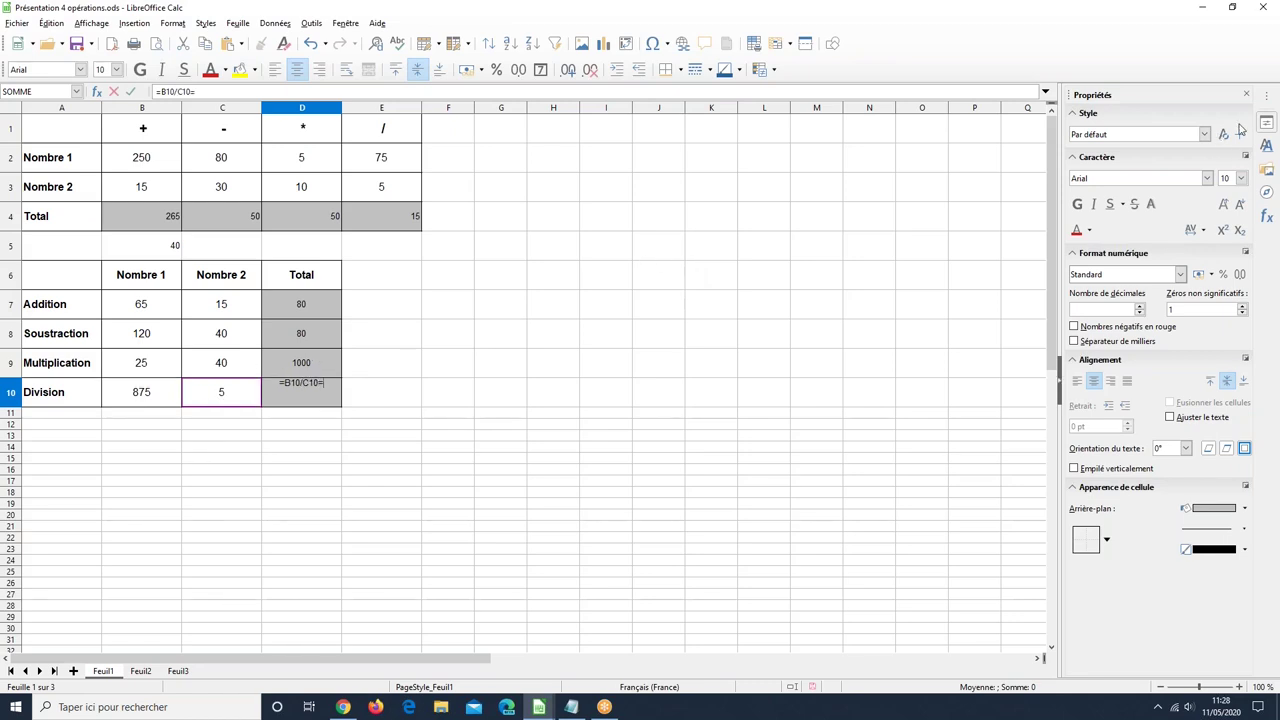
key(Return)
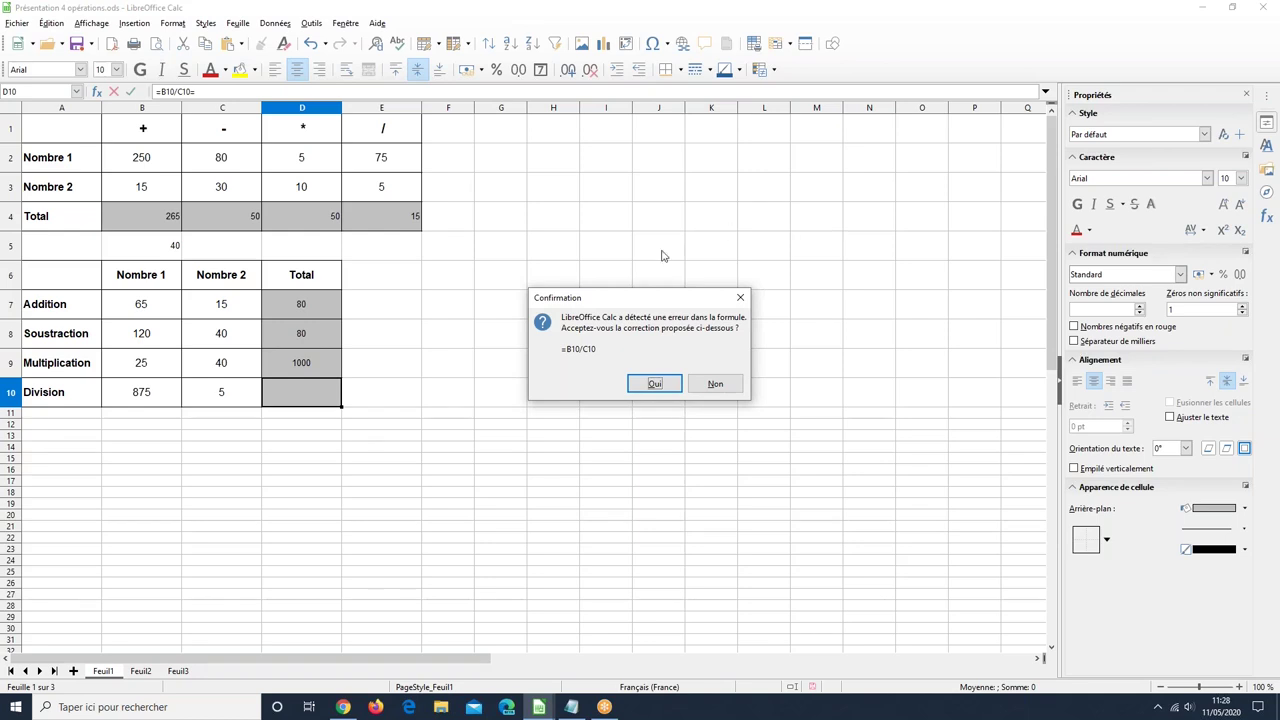
click(673, 383)
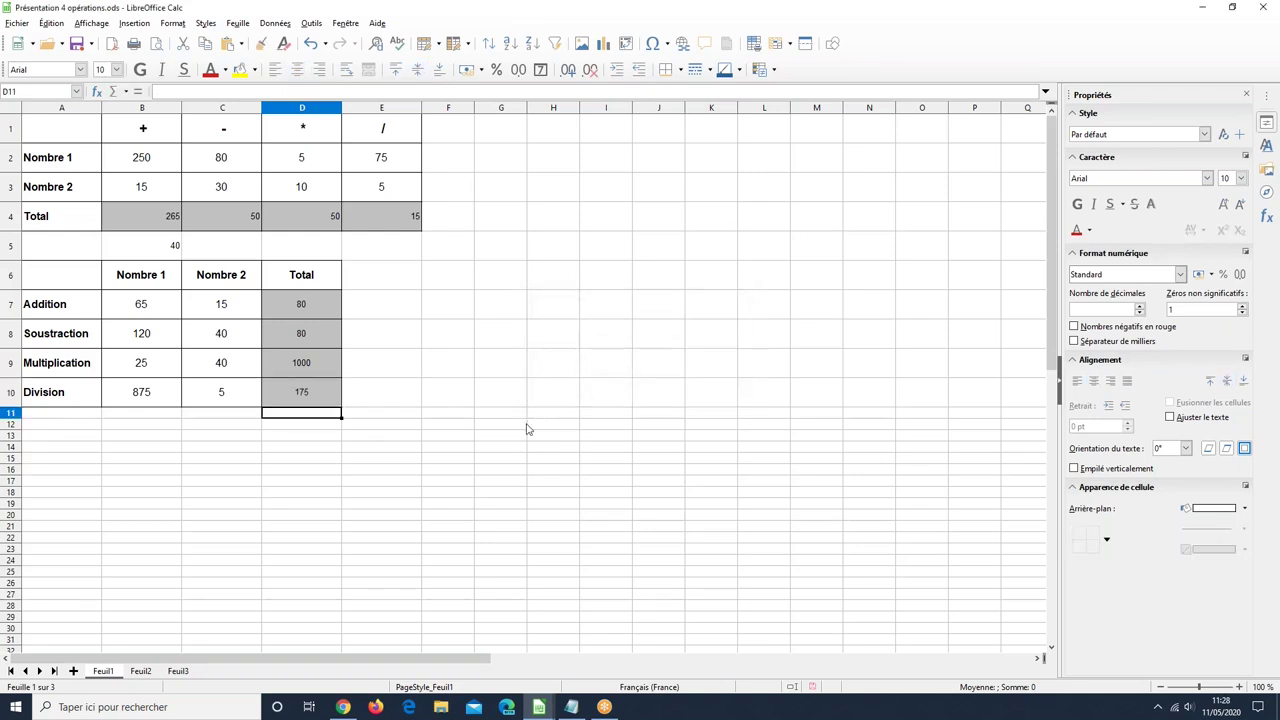
Step: Try the formula =B10/C9 in cell E10 beside the Division total, and clear that cell again
click(386, 401)
text(=)
click(125, 398)
text(/)
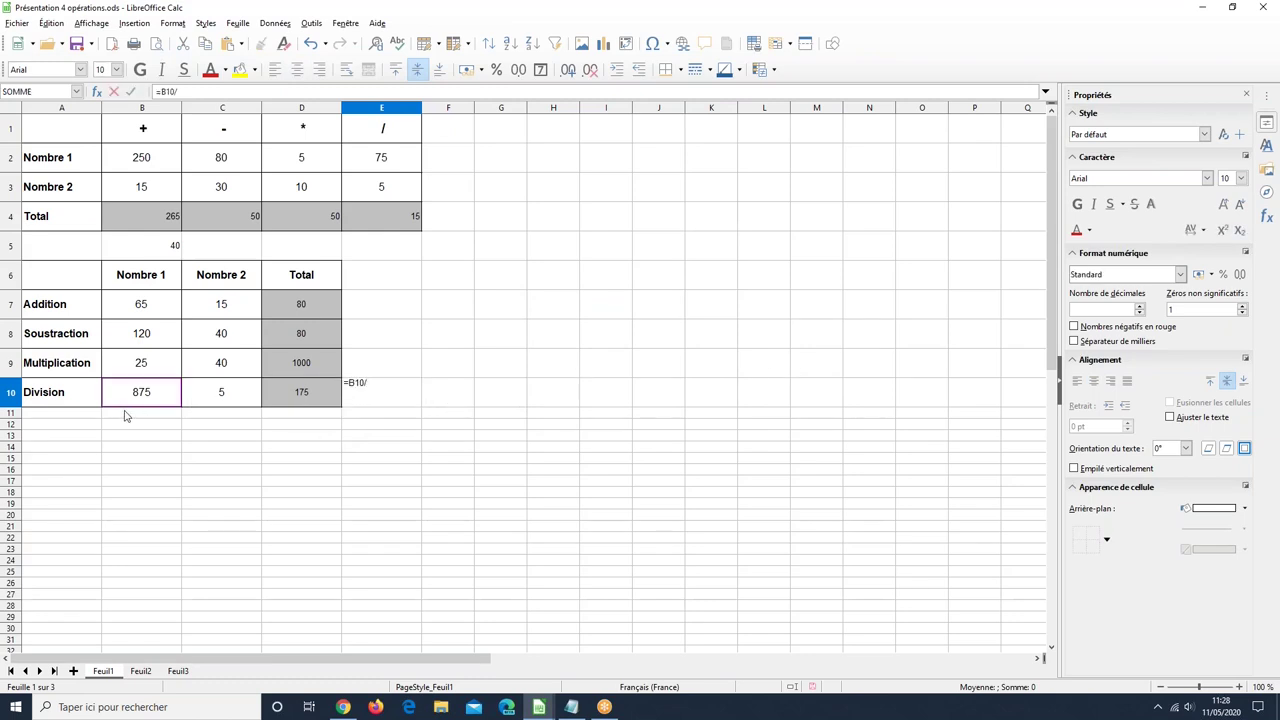
click(217, 369)
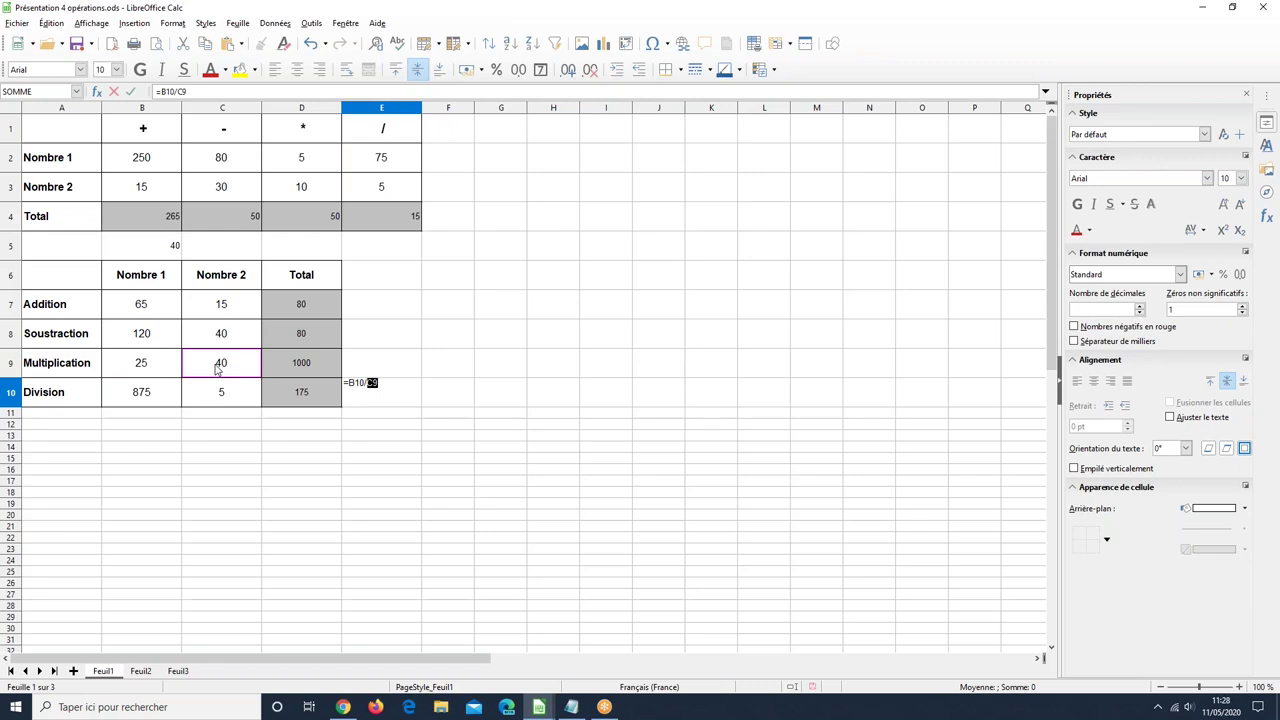
key(Return)
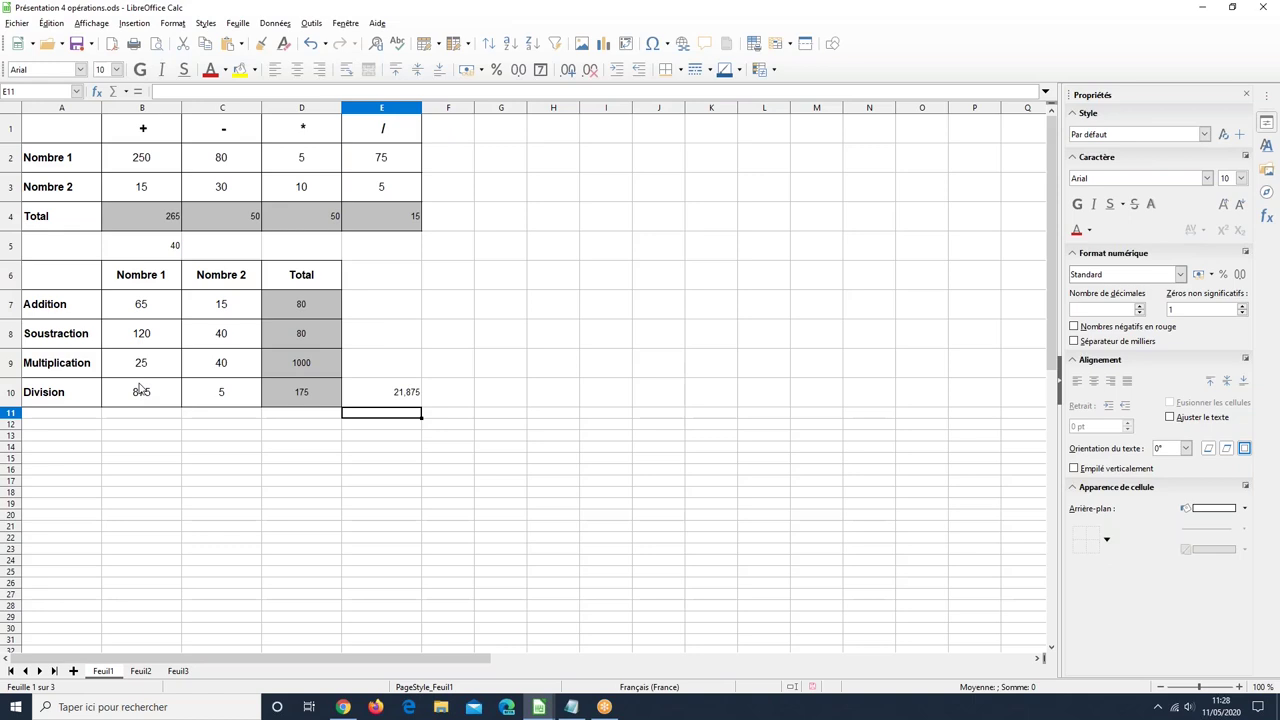
click(394, 403)
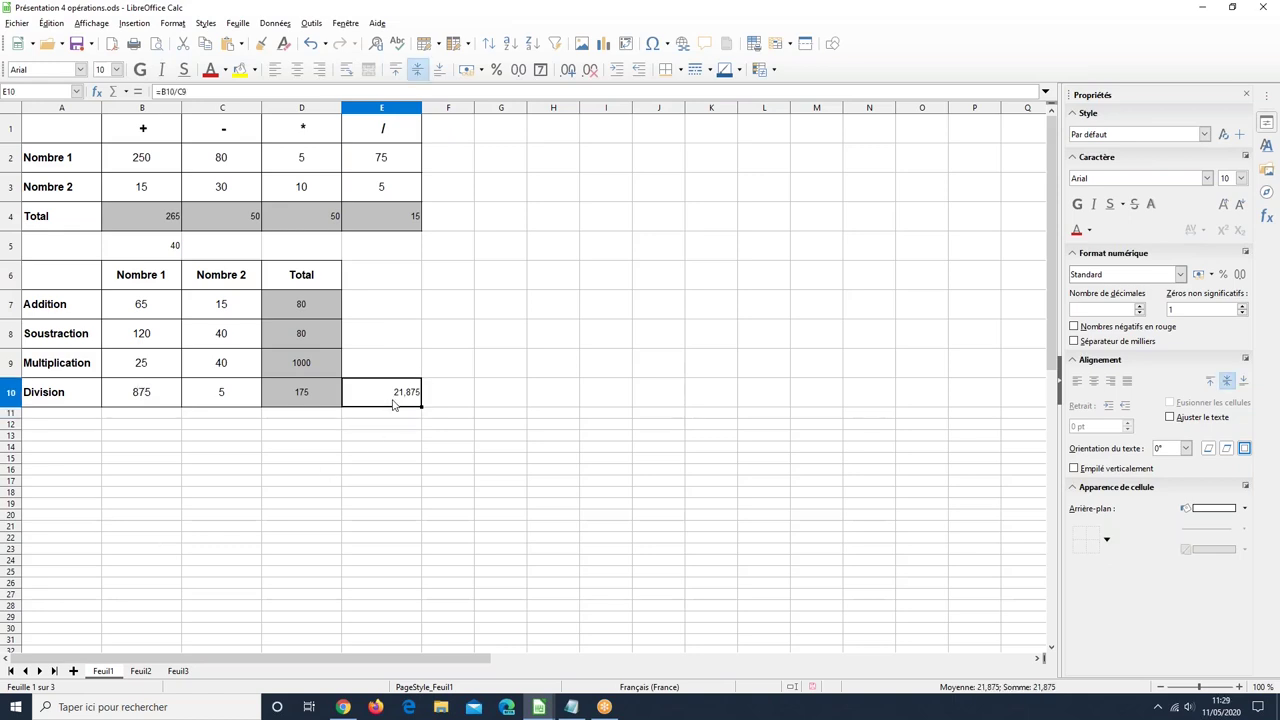
key(Delete)
Step: Make row 11 taller and merge and center cells A11 to C11 below the Division row
click(85, 417)
drag(85, 417, 199, 420)
drag(10, 419, 101, 425)
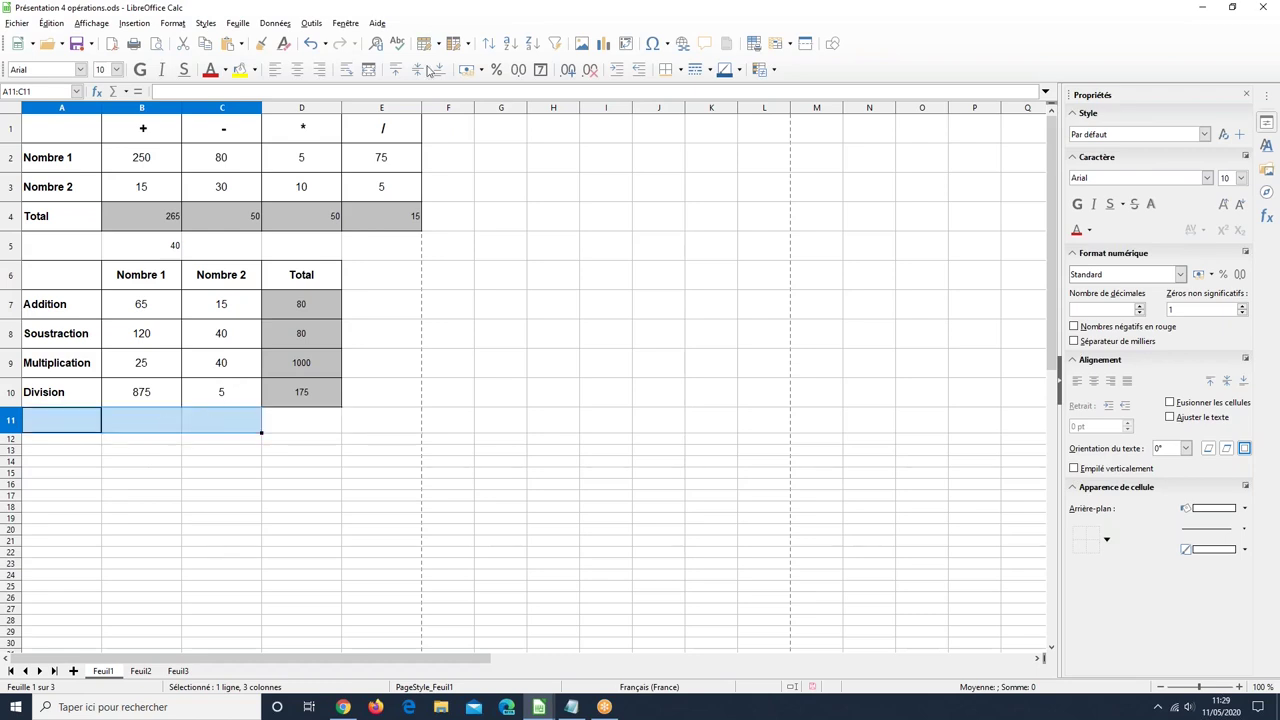
click(370, 70)
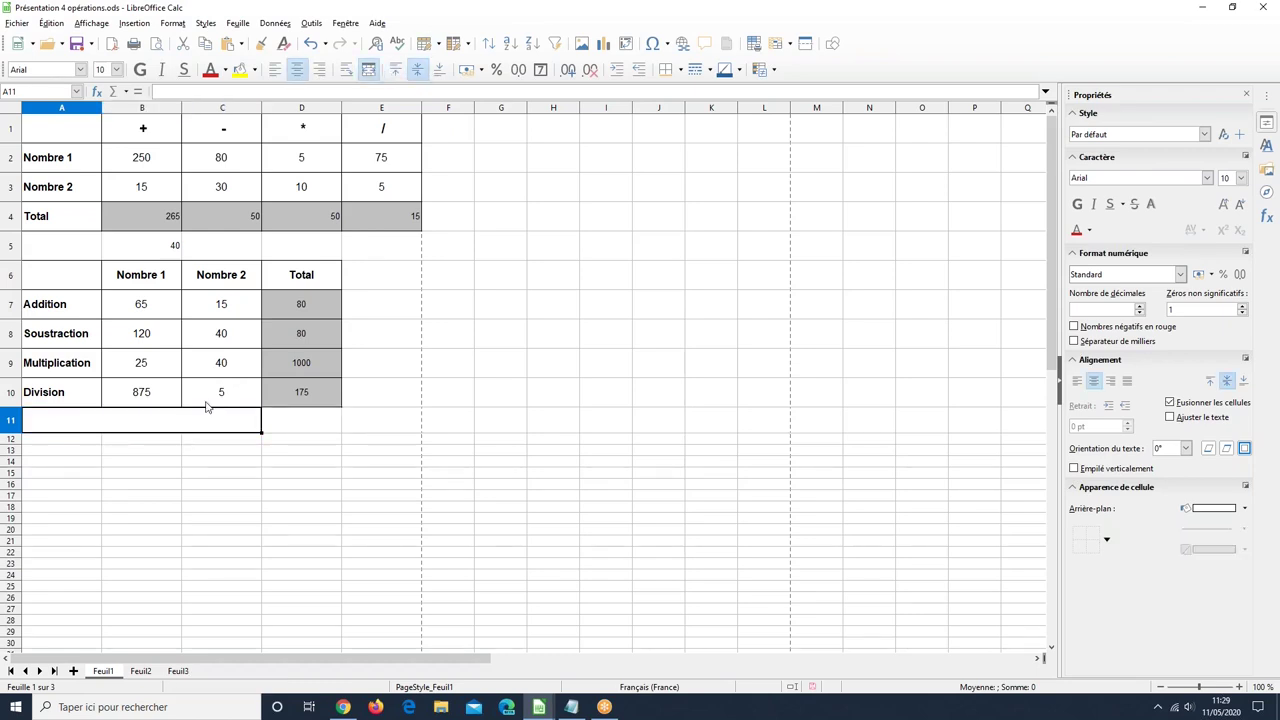
Step: Enter the label Total in the merged cell A11 and try to make it bold
text(Totoa)
key(BackSpace)
key(BackSpace)
text(al)
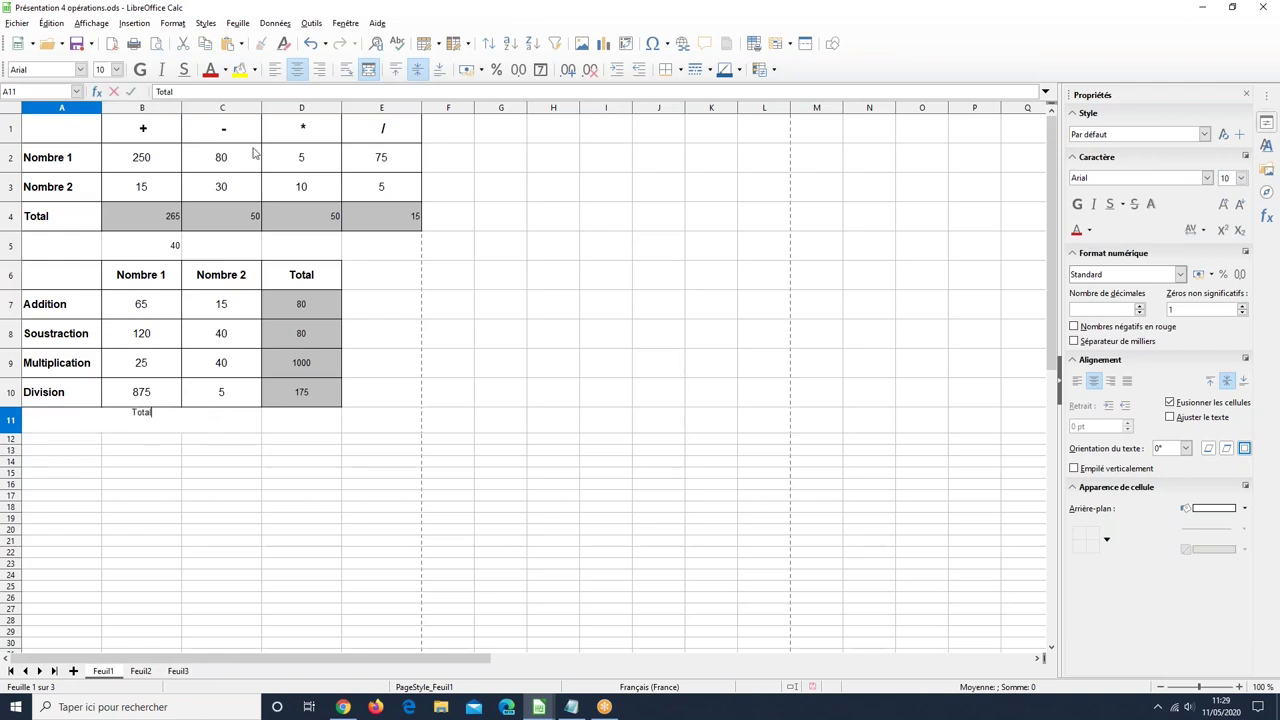
click(140, 69)
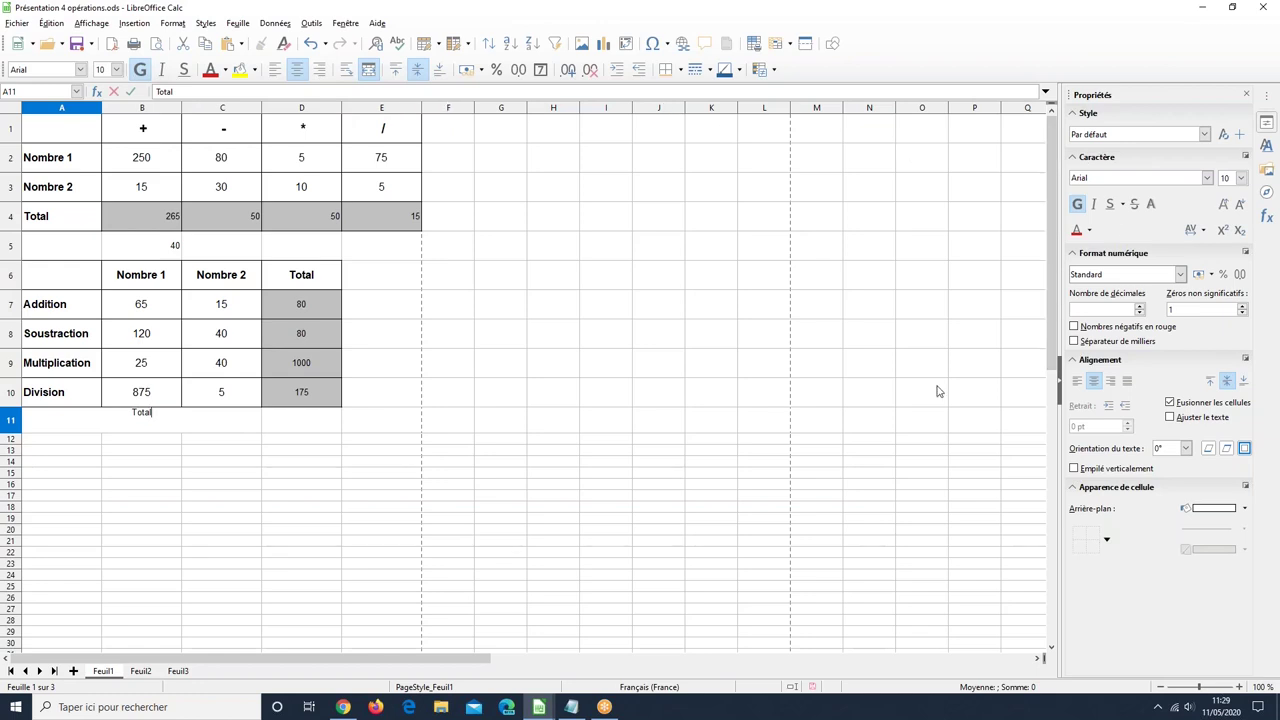
click(284, 519)
click(212, 428)
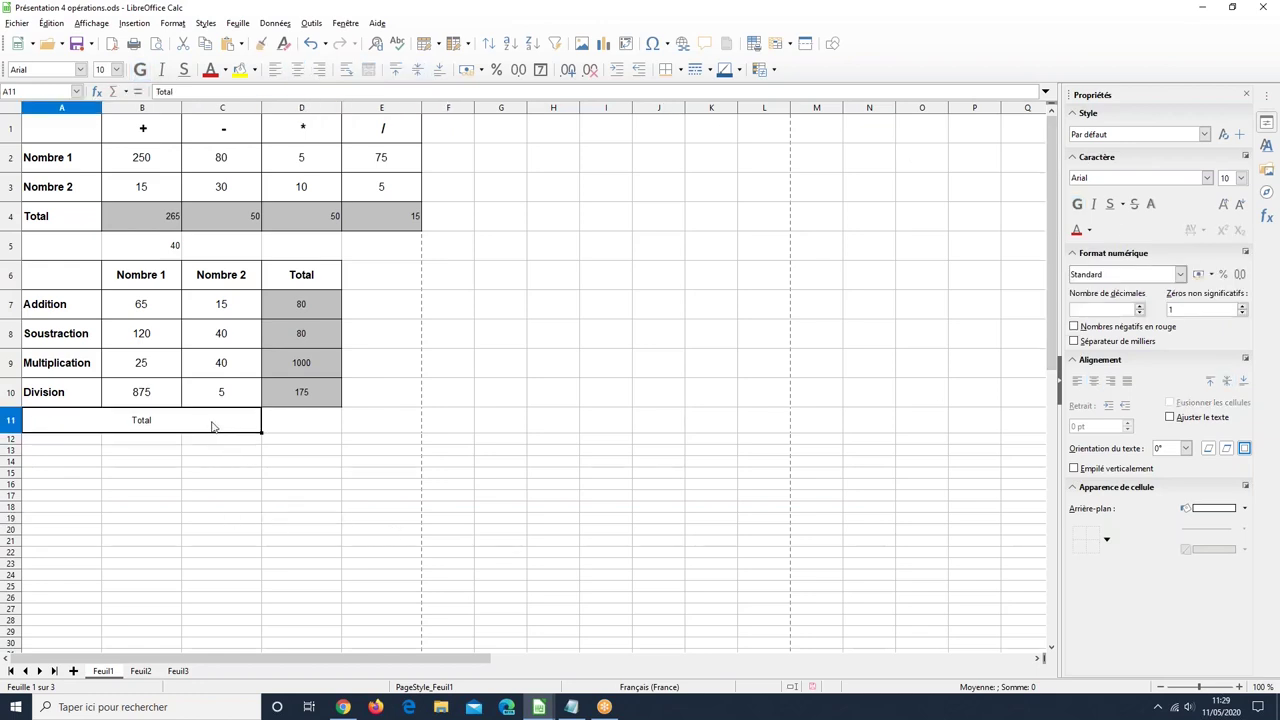
Step: Set the font size of merged cell A11 to 15 and replace its label with Somme
click(1241, 178)
click(1228, 305)
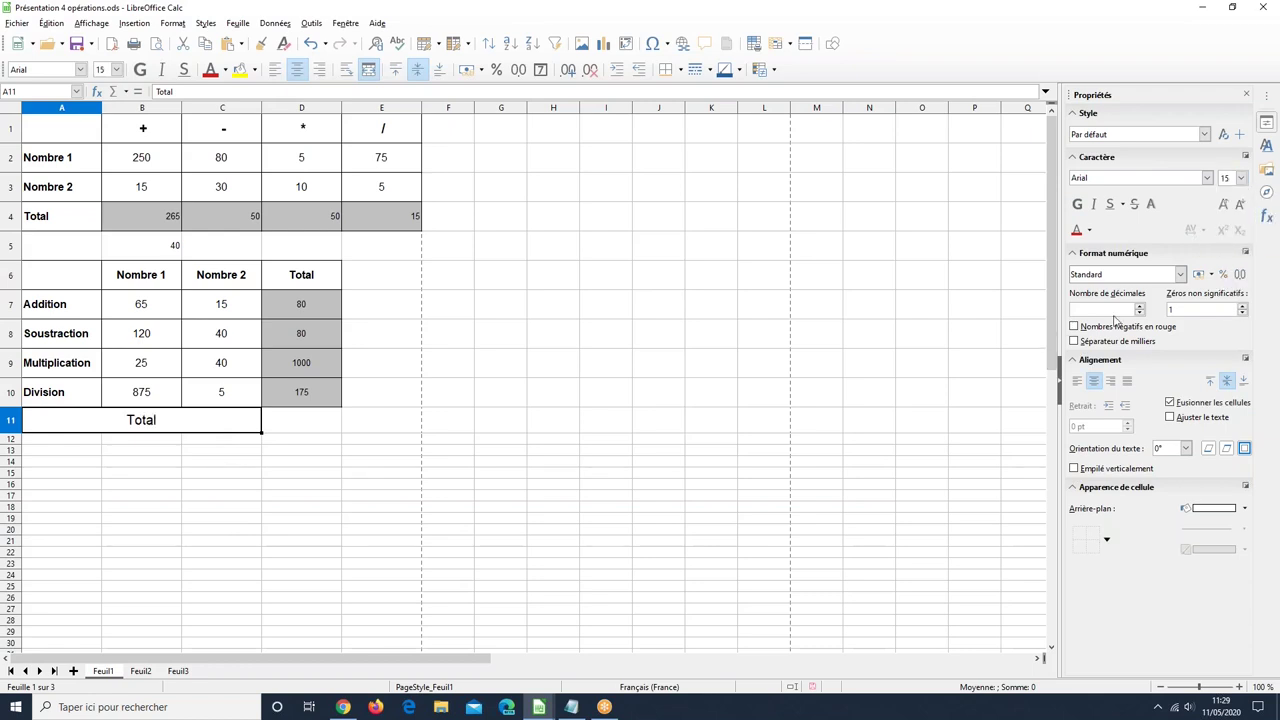
click(286, 433)
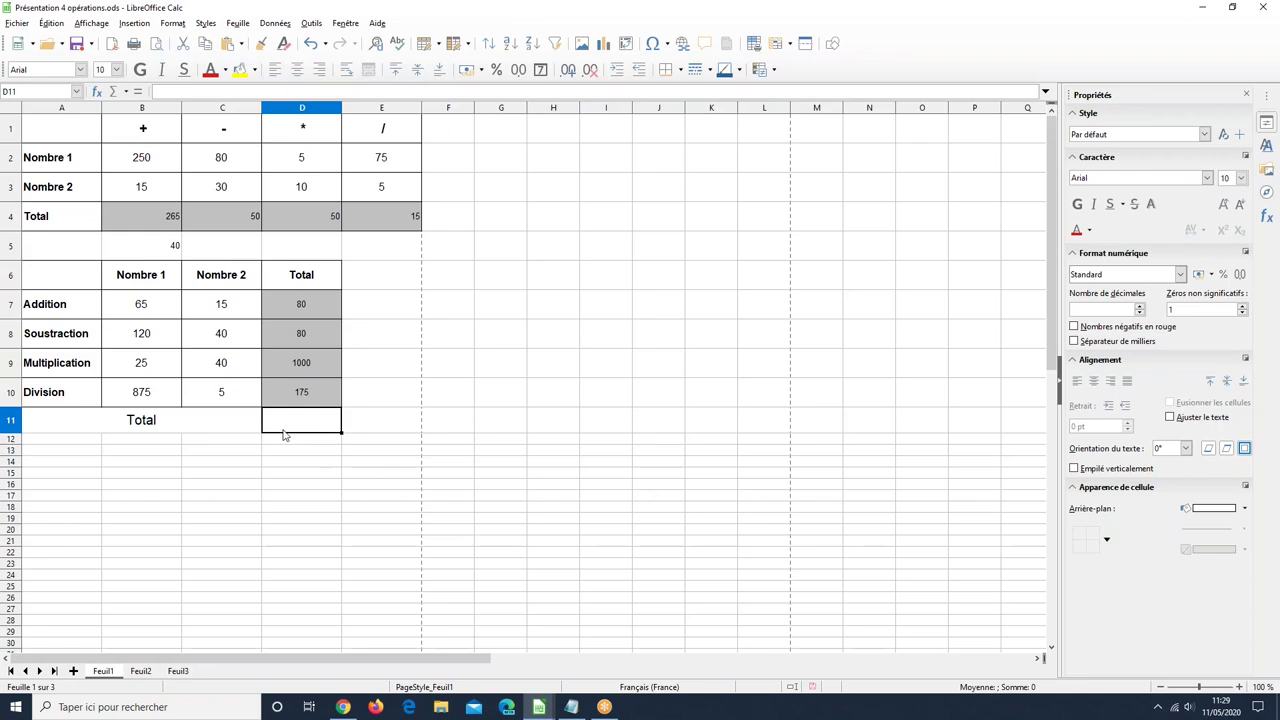
click(221, 425)
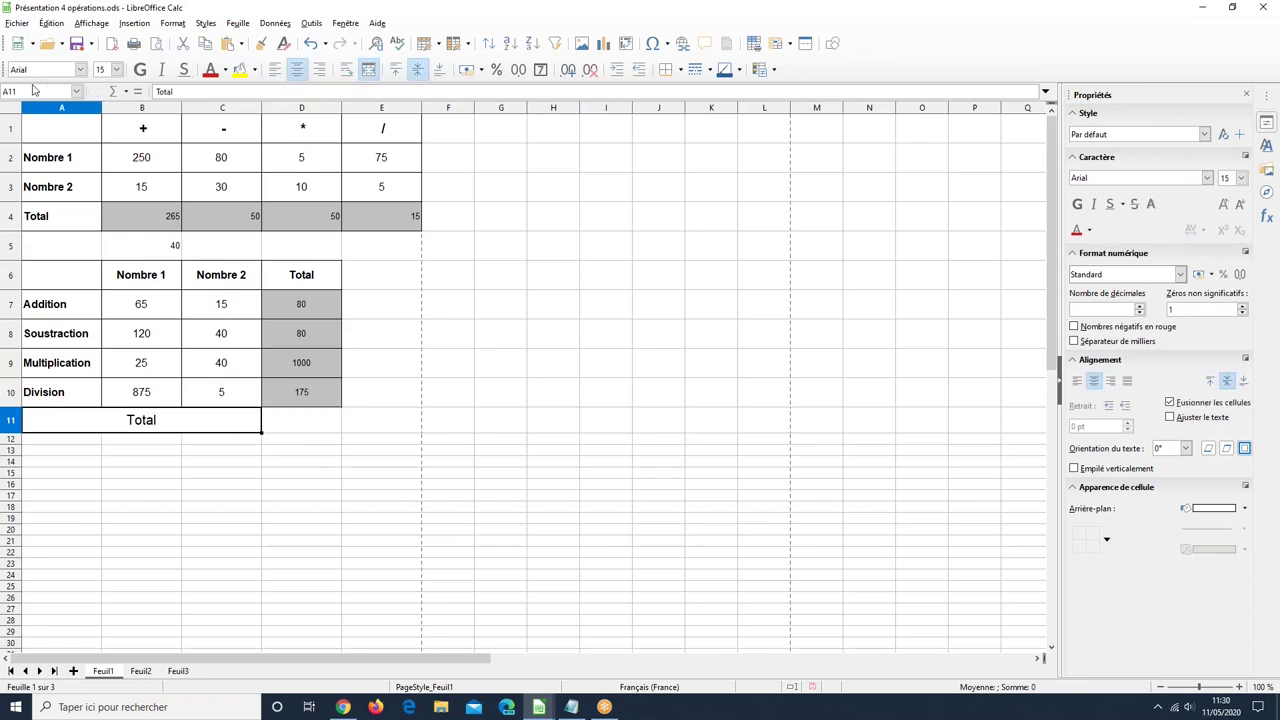
double_click(165, 91)
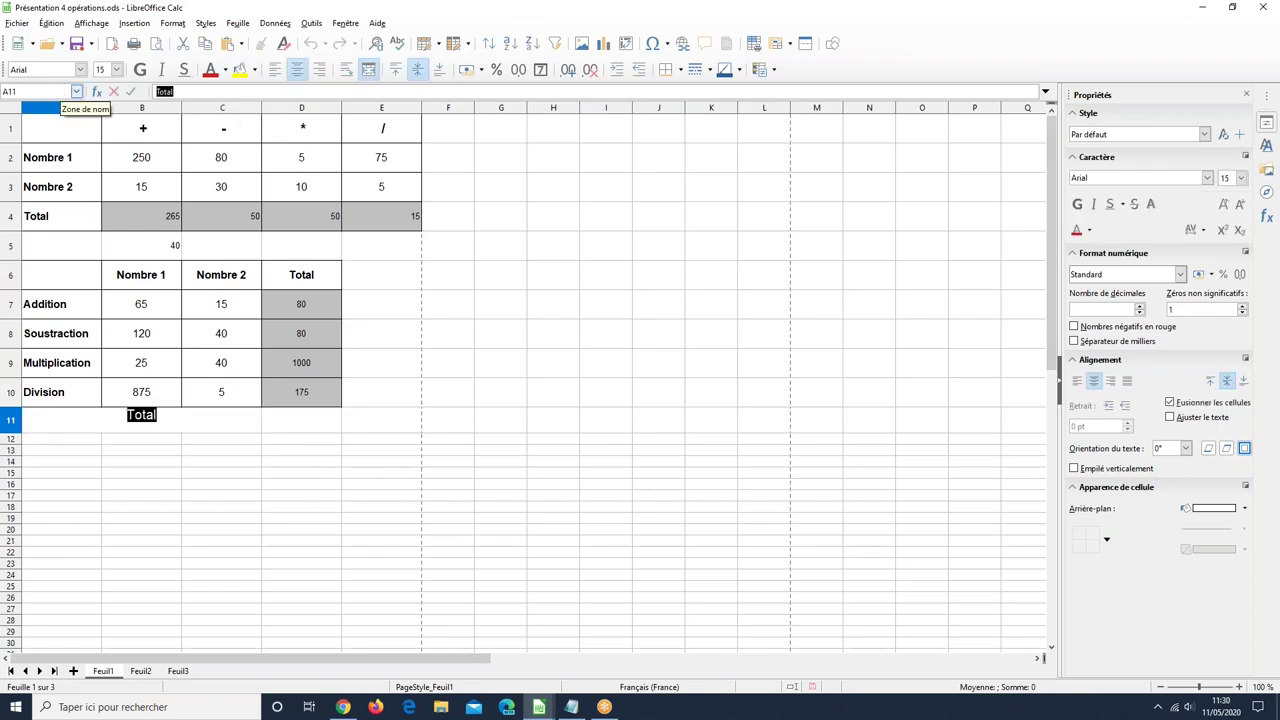
text(Somme)
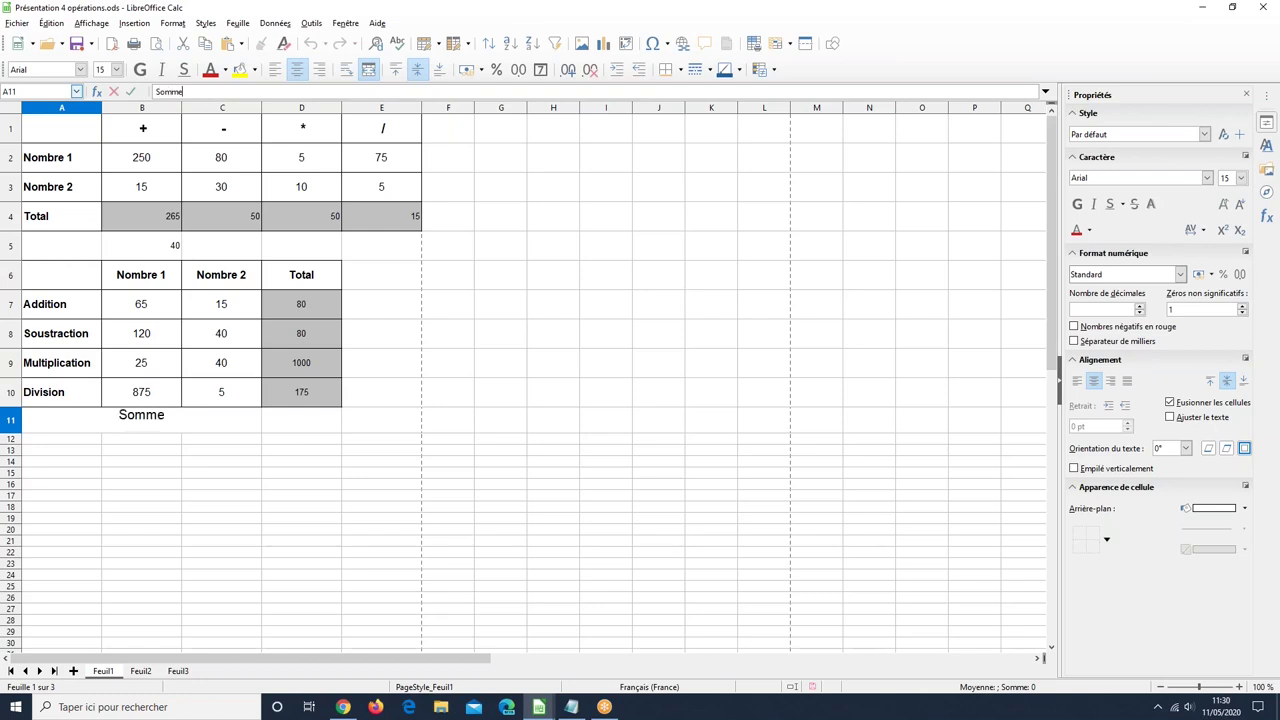
click(311, 497)
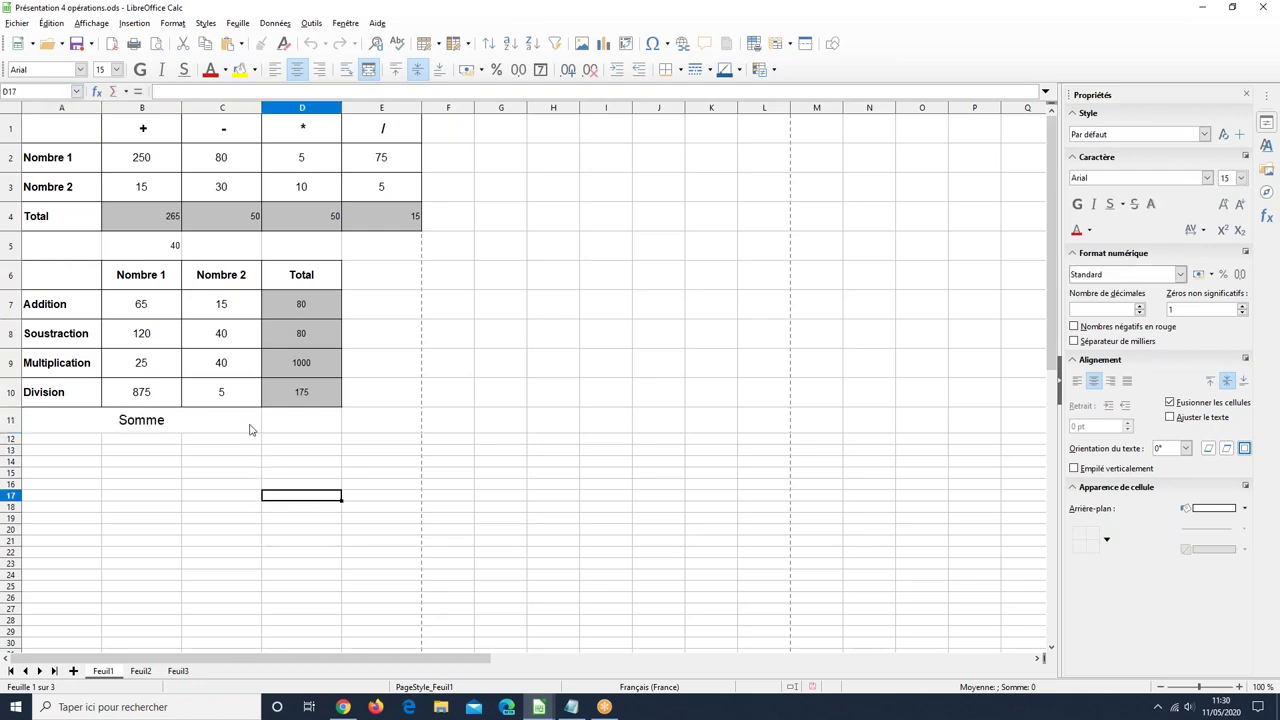
Step: Apply outer and inner borders to the Somme row, cells A11 to D11
drag(69, 420, 332, 428)
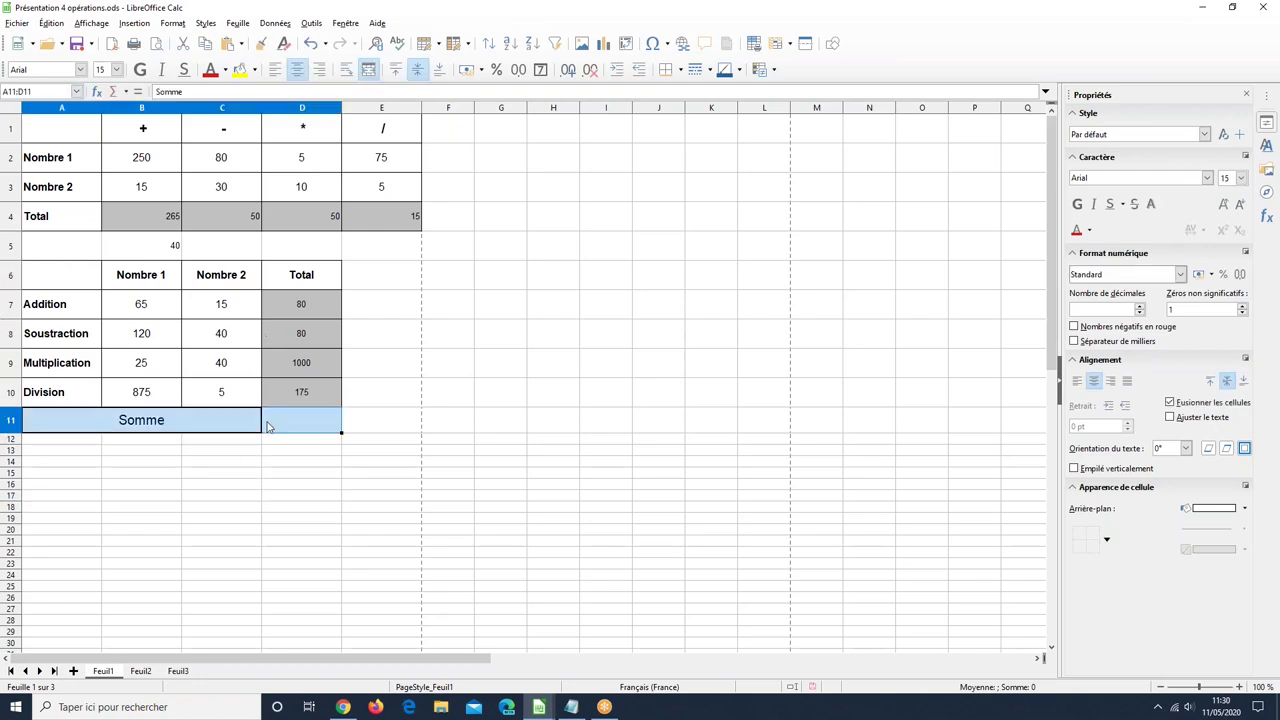
click(1107, 541)
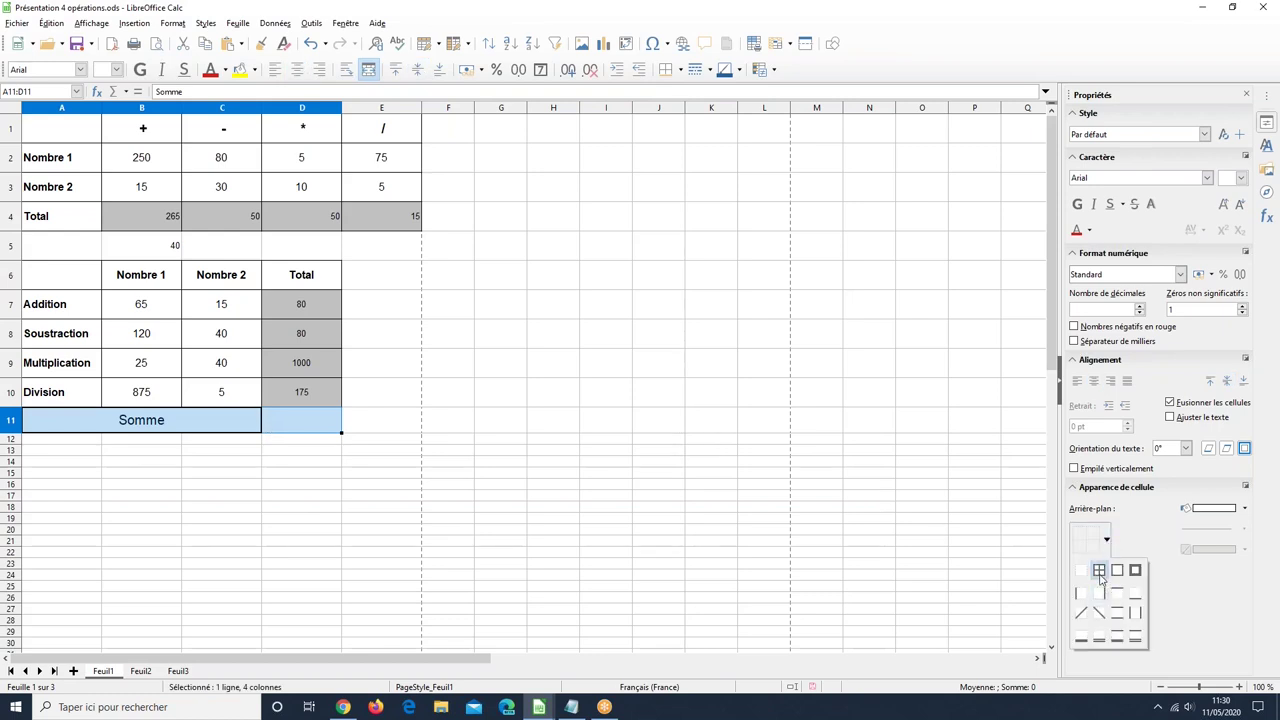
click(1099, 570)
click(334, 529)
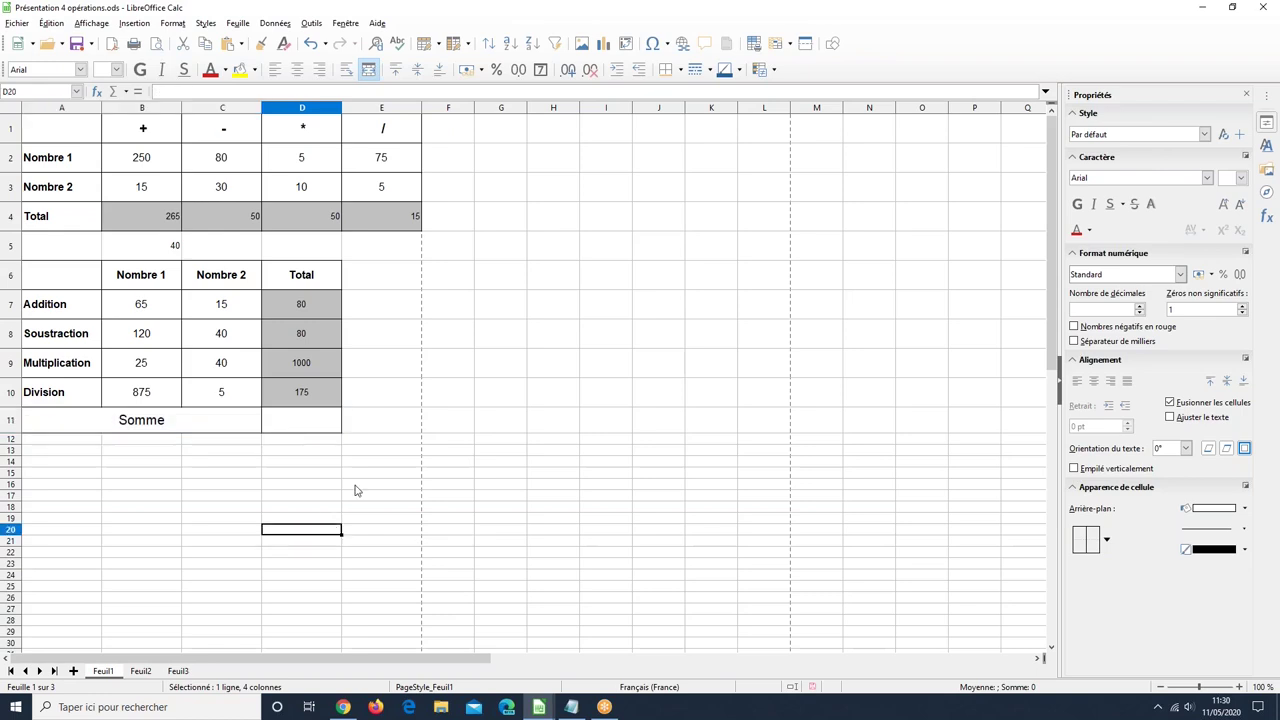
Step: Enter the formula =D7+D8+D9+D10 in cell D11 to add up the four operation totals
click(310, 420)
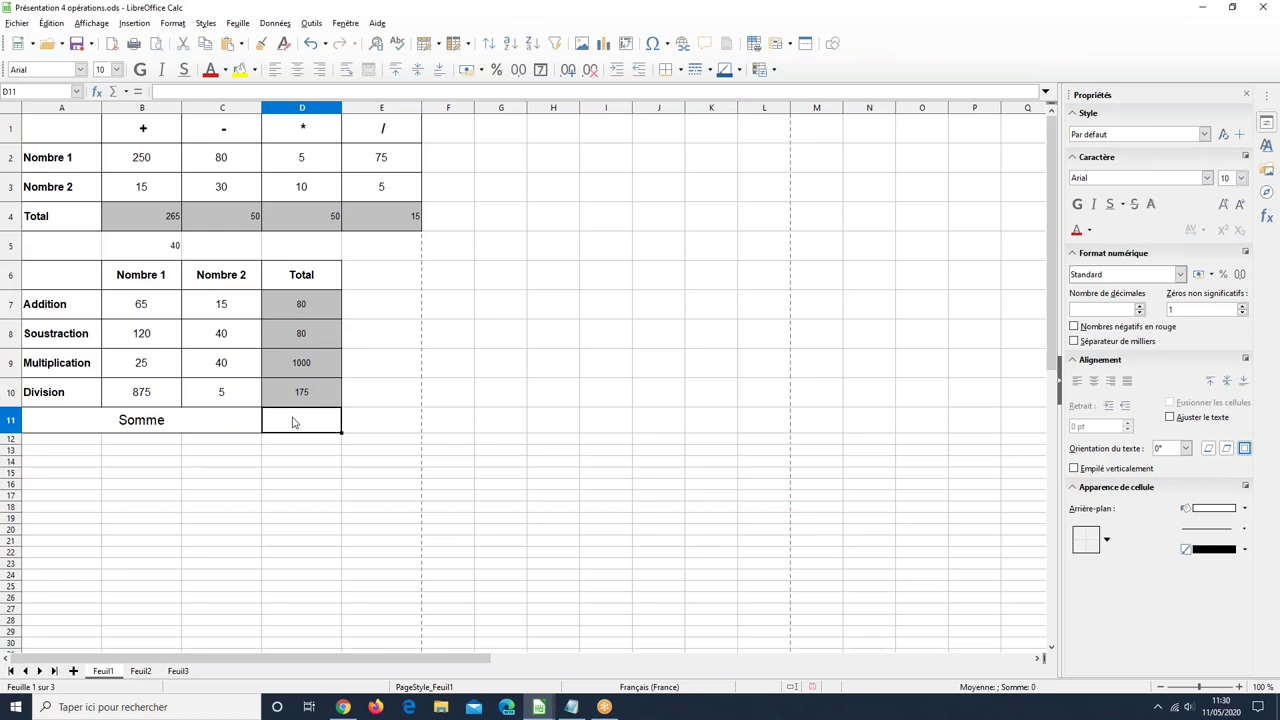
text(=)
click(306, 303)
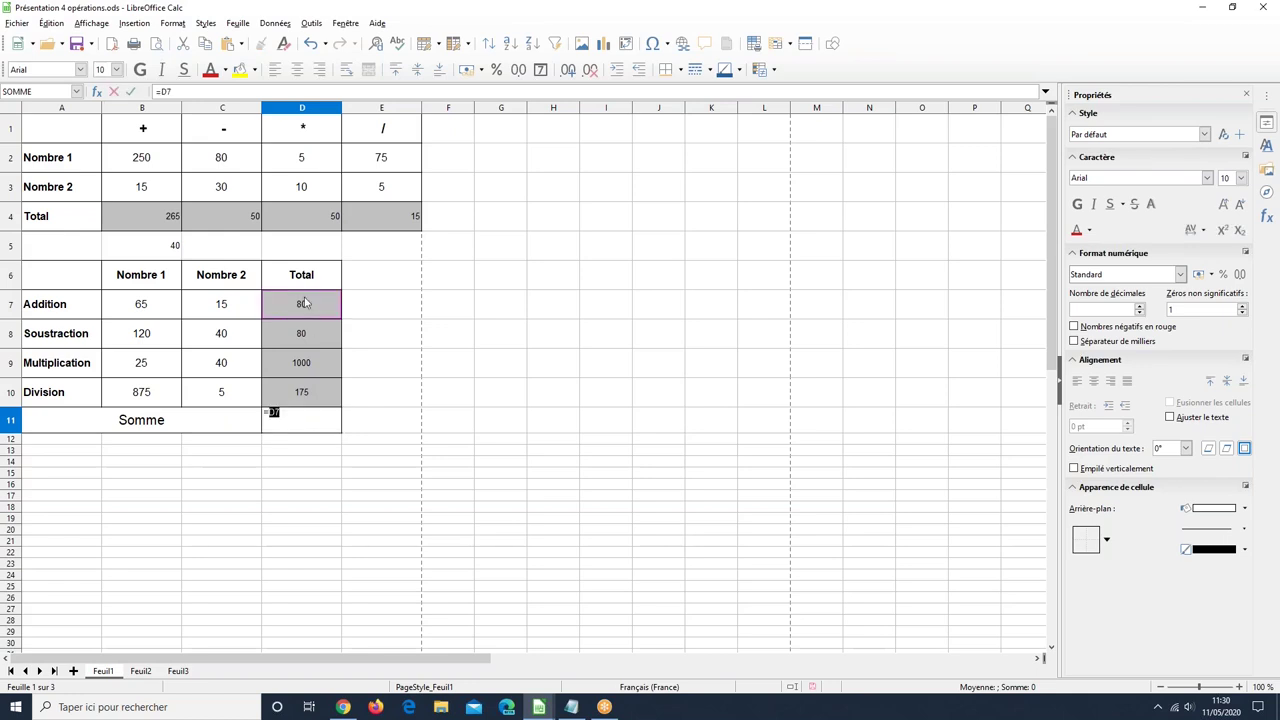
text(+)
click(301, 332)
text(+)
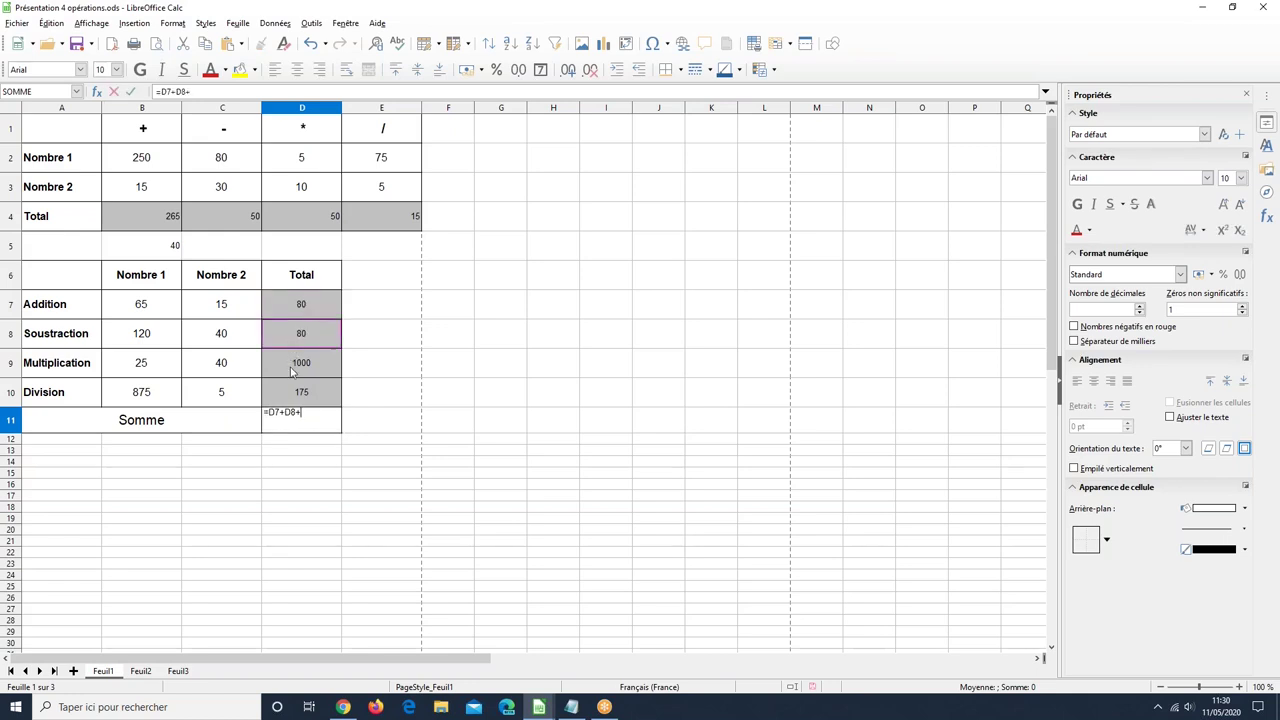
click(293, 372)
text(+)
click(288, 396)
key(Return)
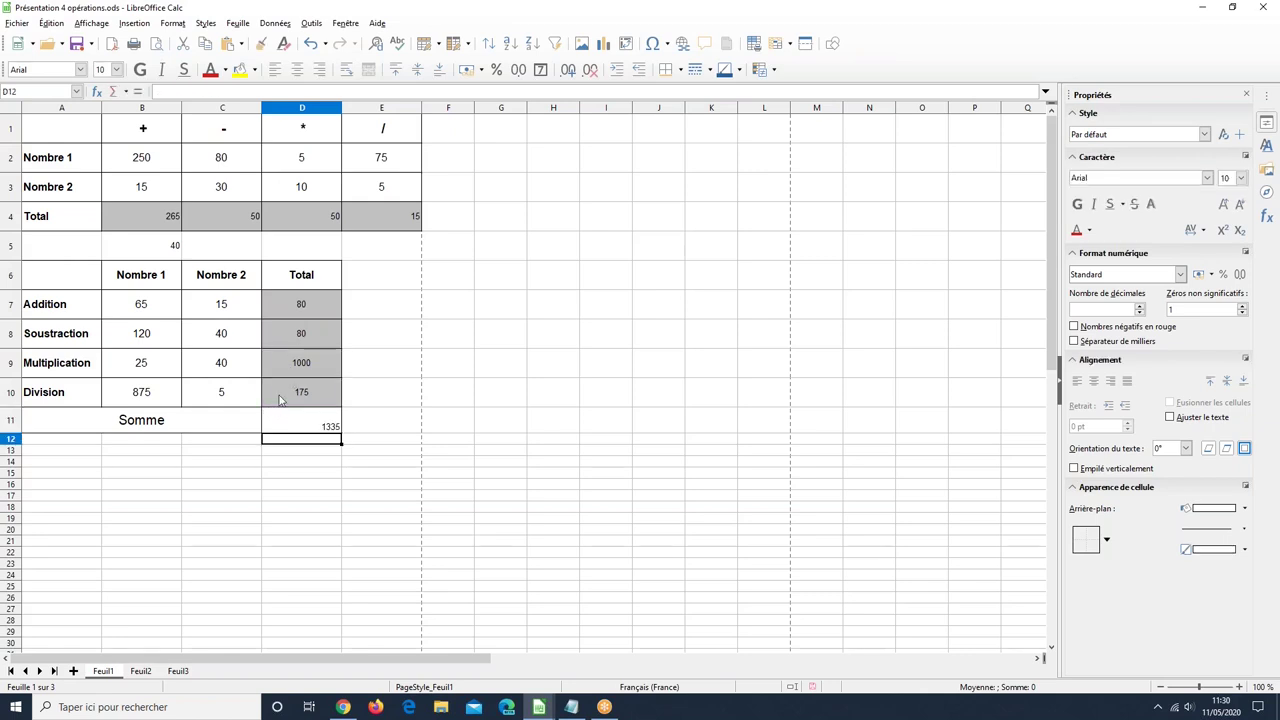
Step: Clear the addition formula from cell D11
click(303, 427)
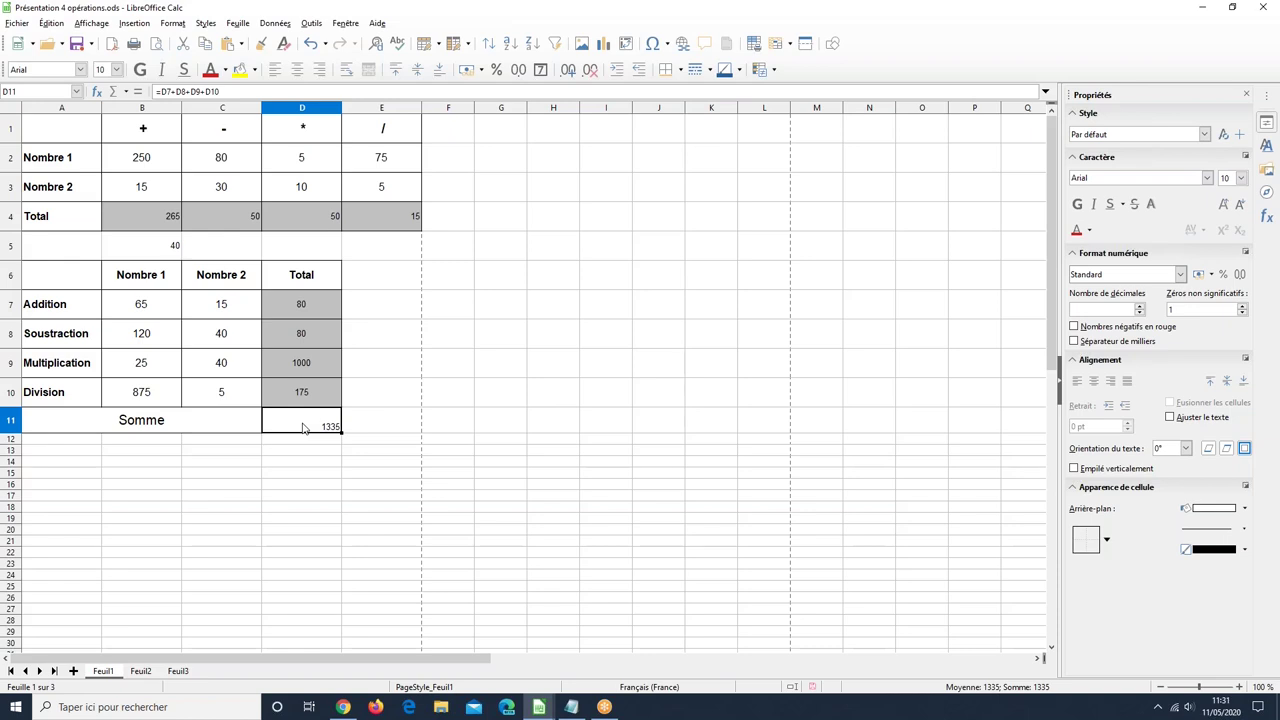
key(Delete)
click(302, 512)
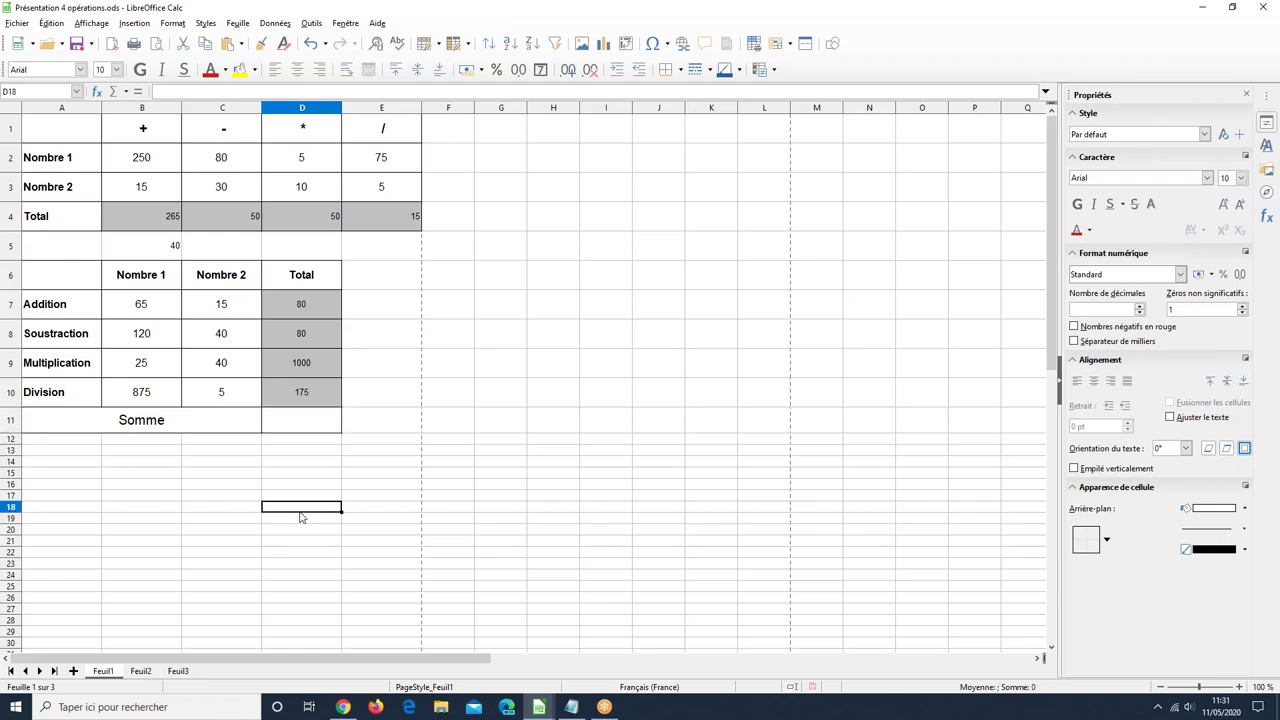
Step: Insert the Somme function in cell D11 and set its range to D7:D10
click(288, 404)
click(289, 420)
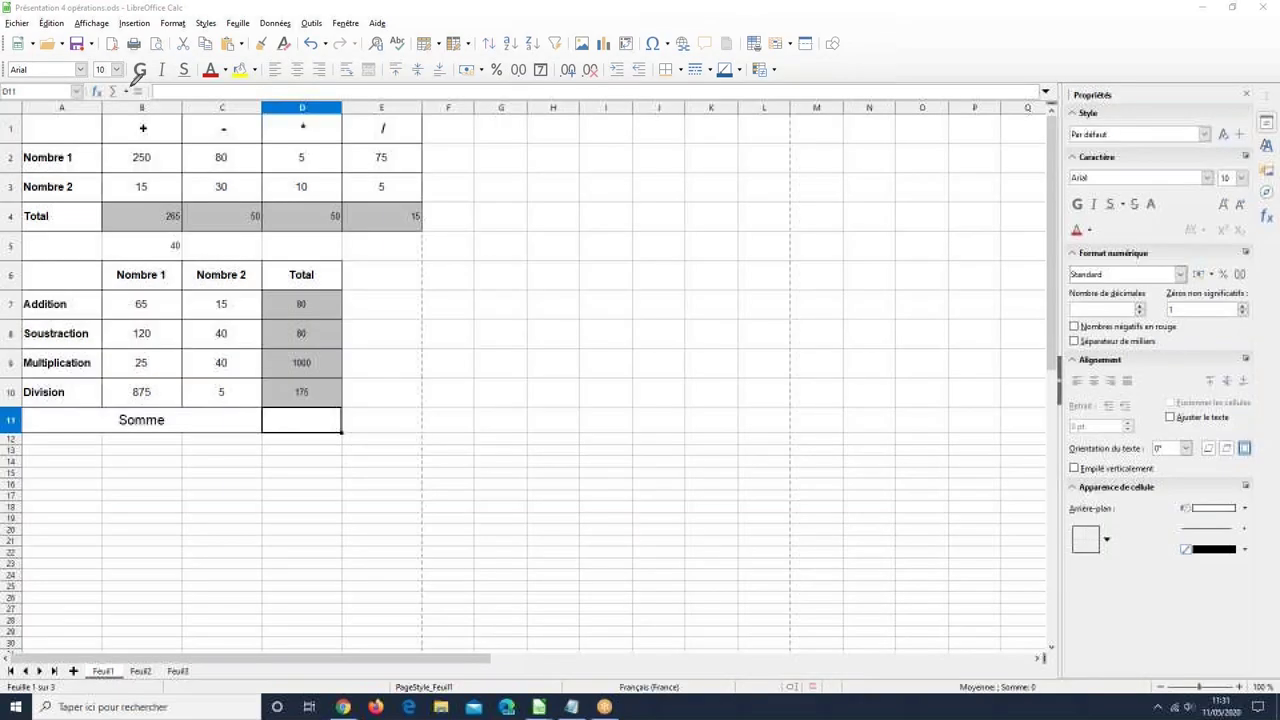
mouse_move(128, 82)
mouse_down()
mouse_move(104, 92)
mouse_move(126, 103)
mouse_move(131, 86)
mouse_up()
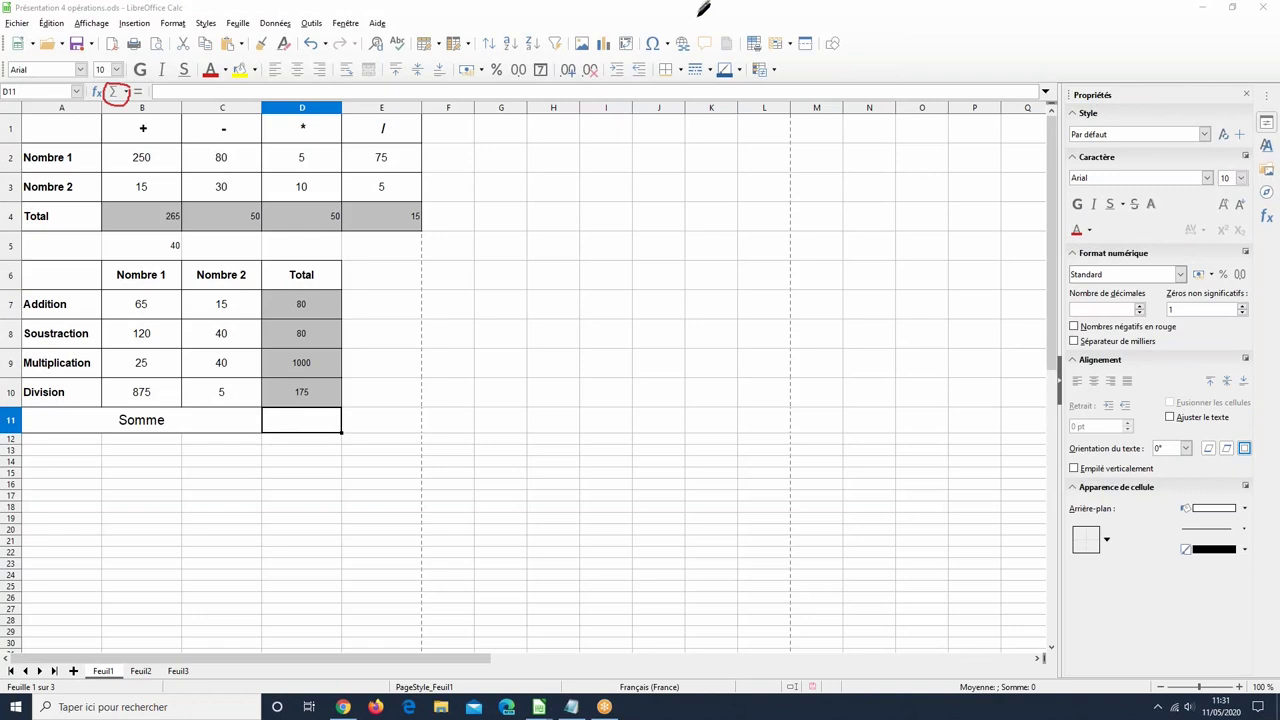
click(116, 93)
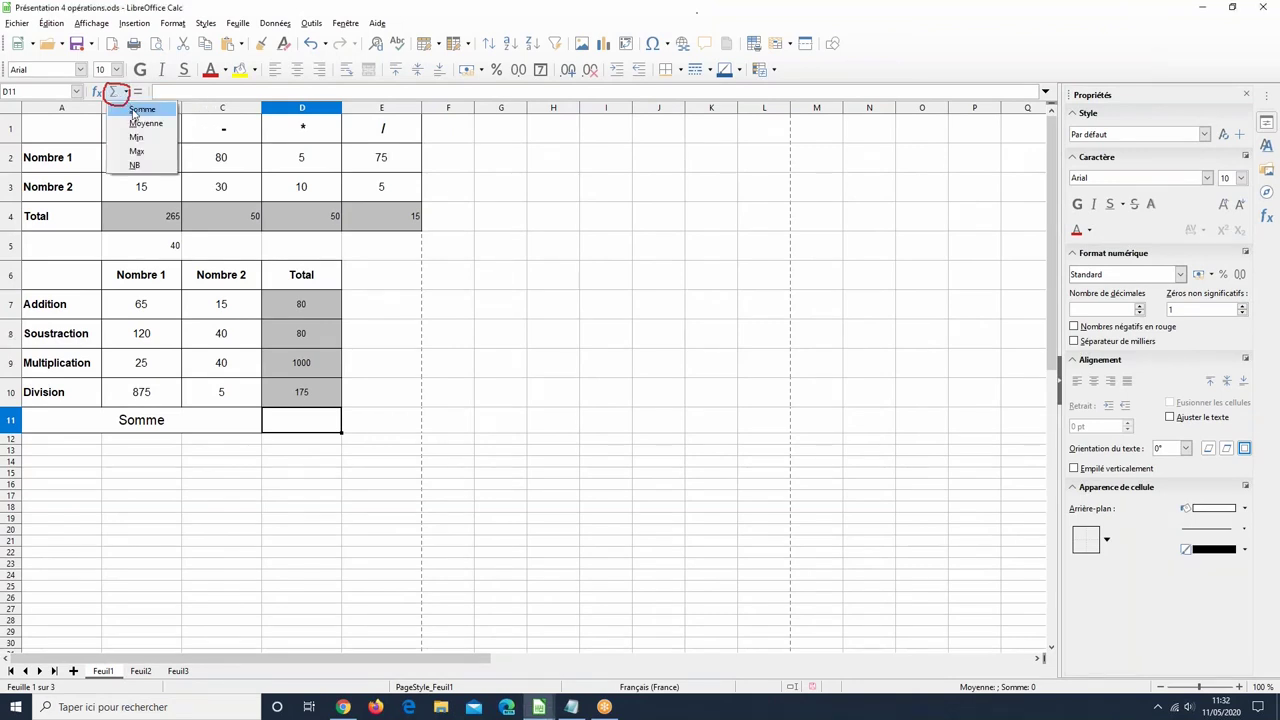
click(143, 110)
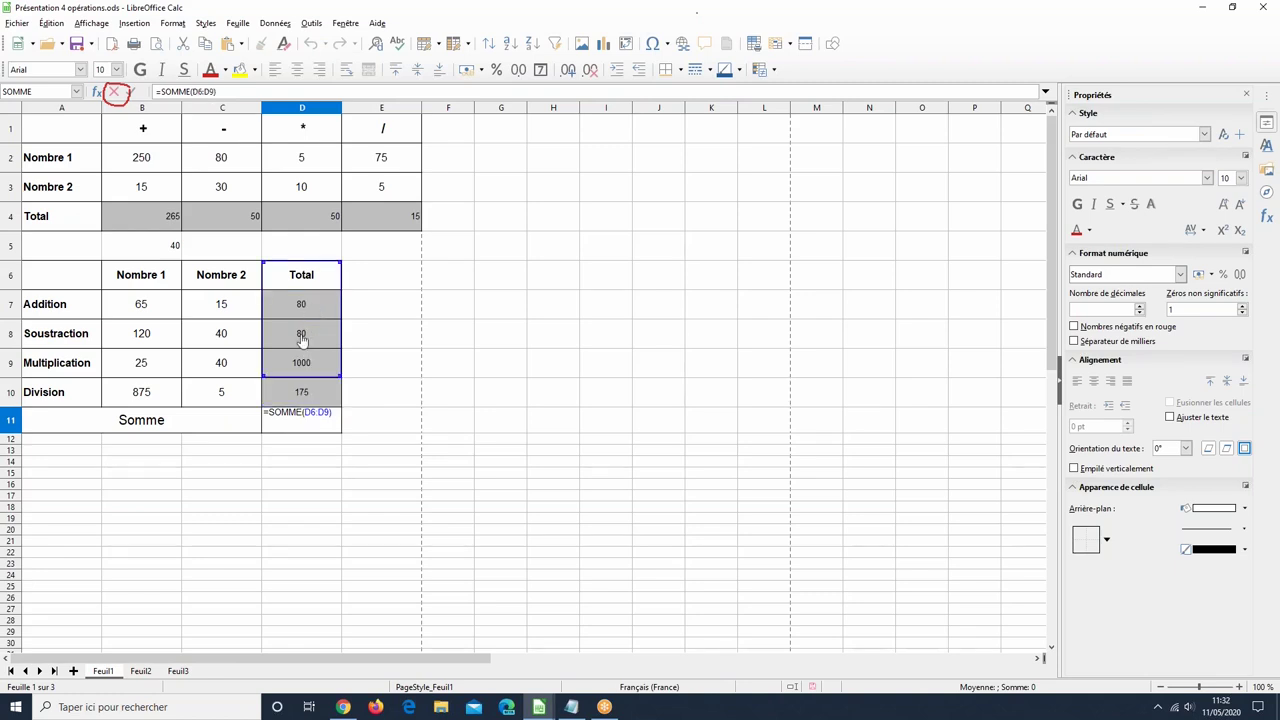
drag(304, 391, 293, 319)
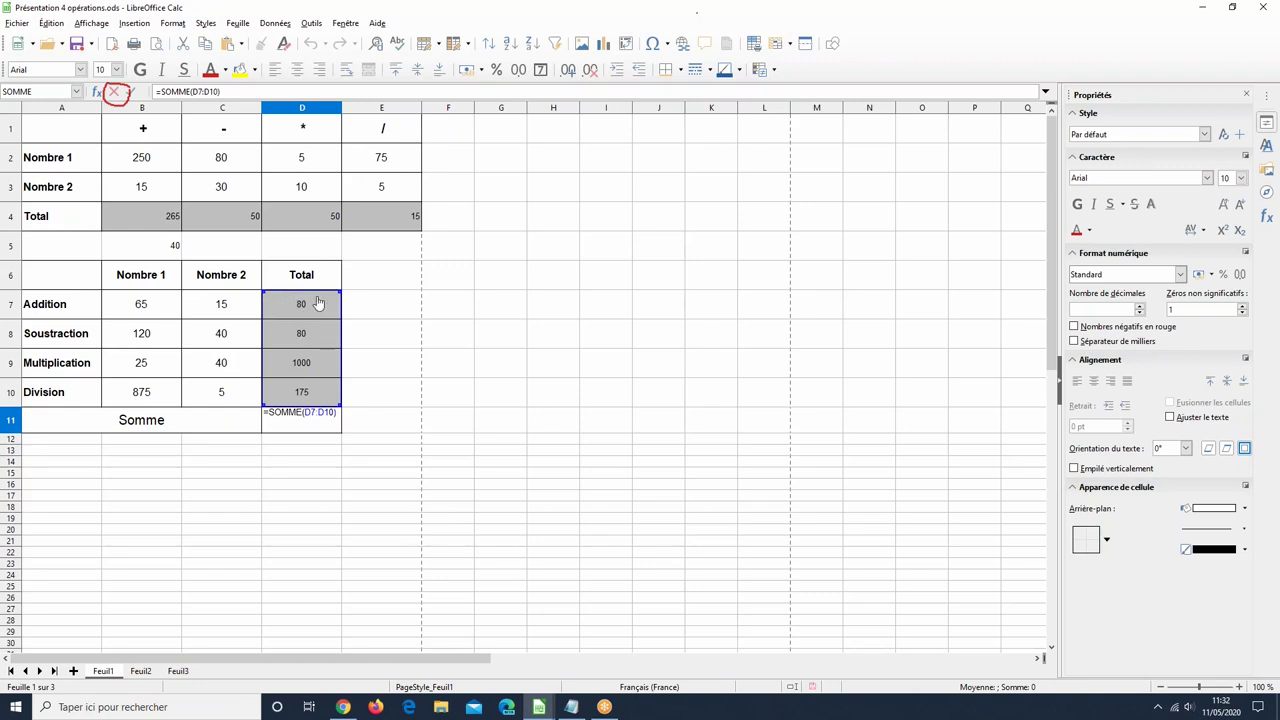
Step: Extend the sum range to B7:D10, shrink it back to D7:D10, and validate =SOMME(D7:D10) in cell D11
mouse_move(338, 284)
mouse_down()
mouse_move(331, 123)
mouse_move(314, 294)
mouse_move(316, 272)
mouse_up()
drag(316, 224, 316, 292)
drag(228, 287, 163, 301)
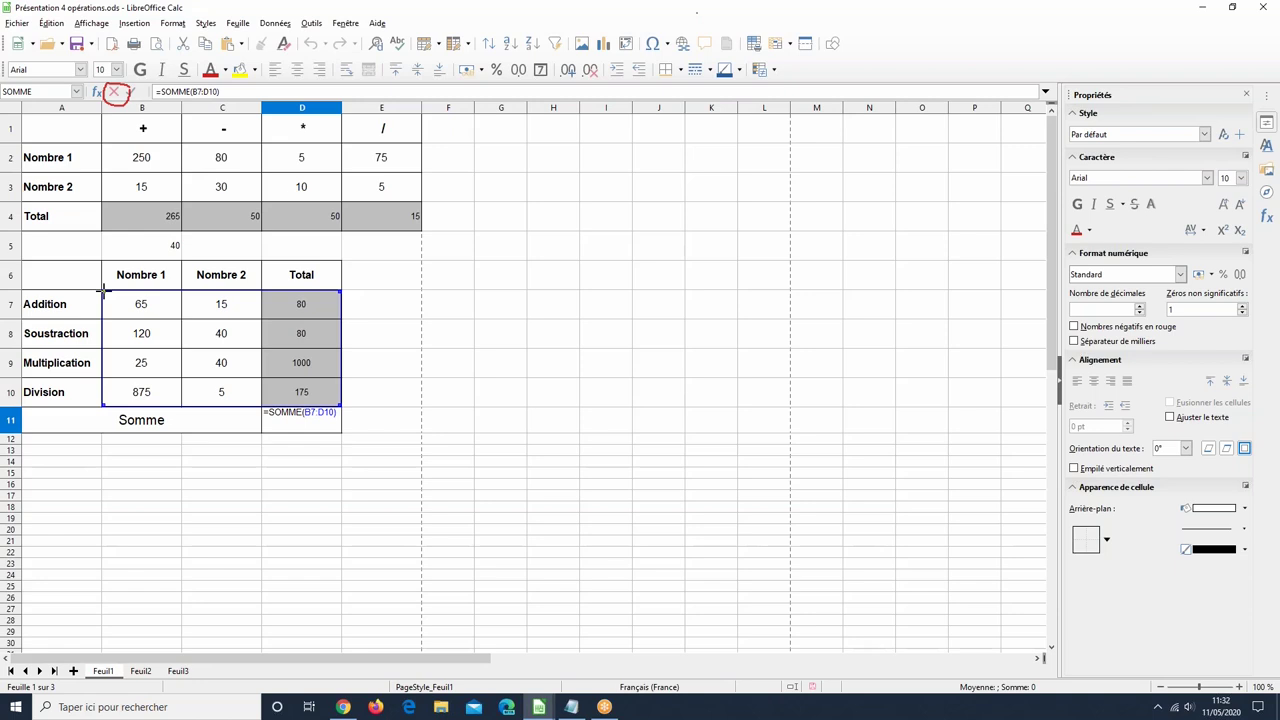
drag(102, 290, 266, 297)
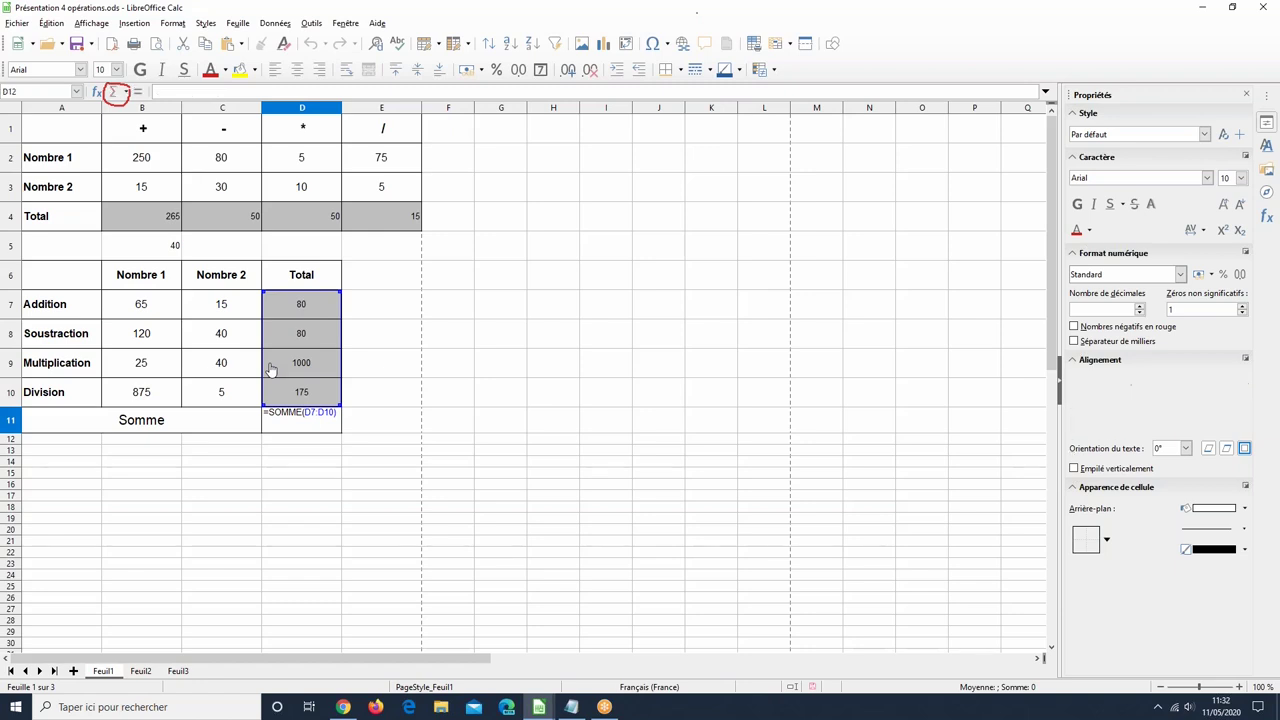
key(Return)
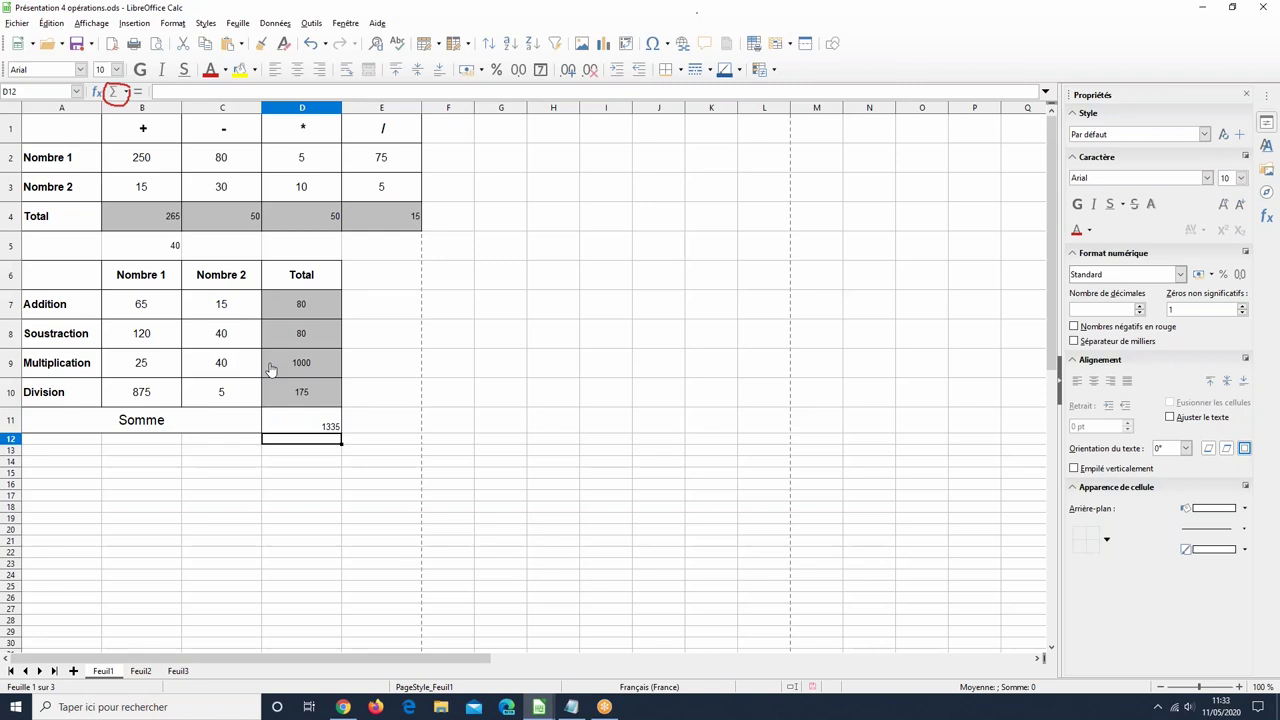
Step: Insert the Somme function in cell G2 and set its range to B2:E4, giving =SOMME(B2:E4)
click(512, 166)
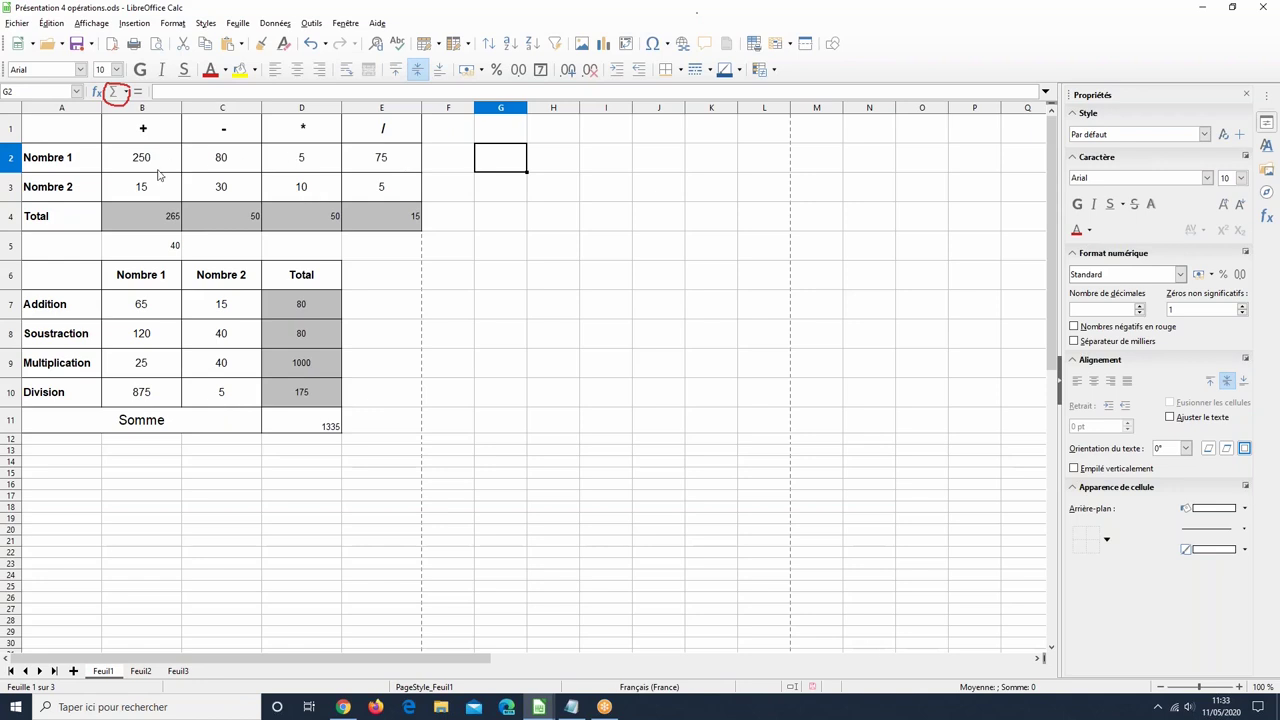
click(114, 92)
click(140, 110)
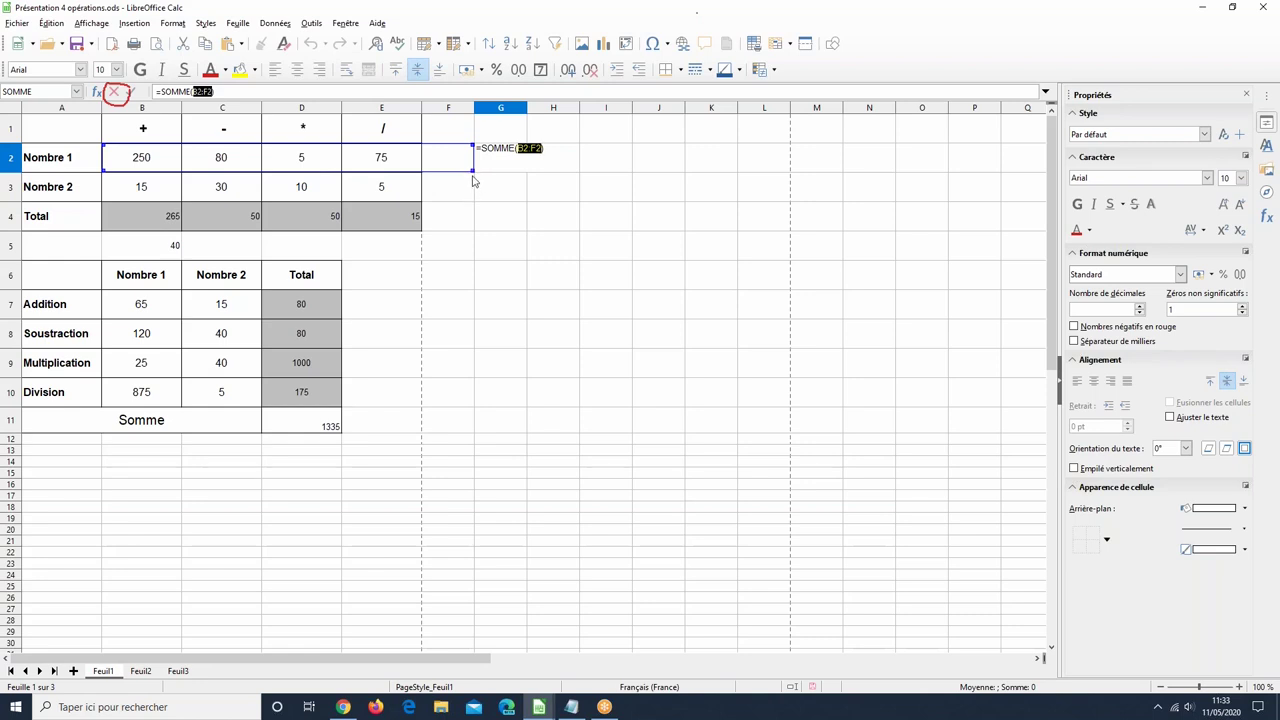
drag(472, 170, 406, 215)
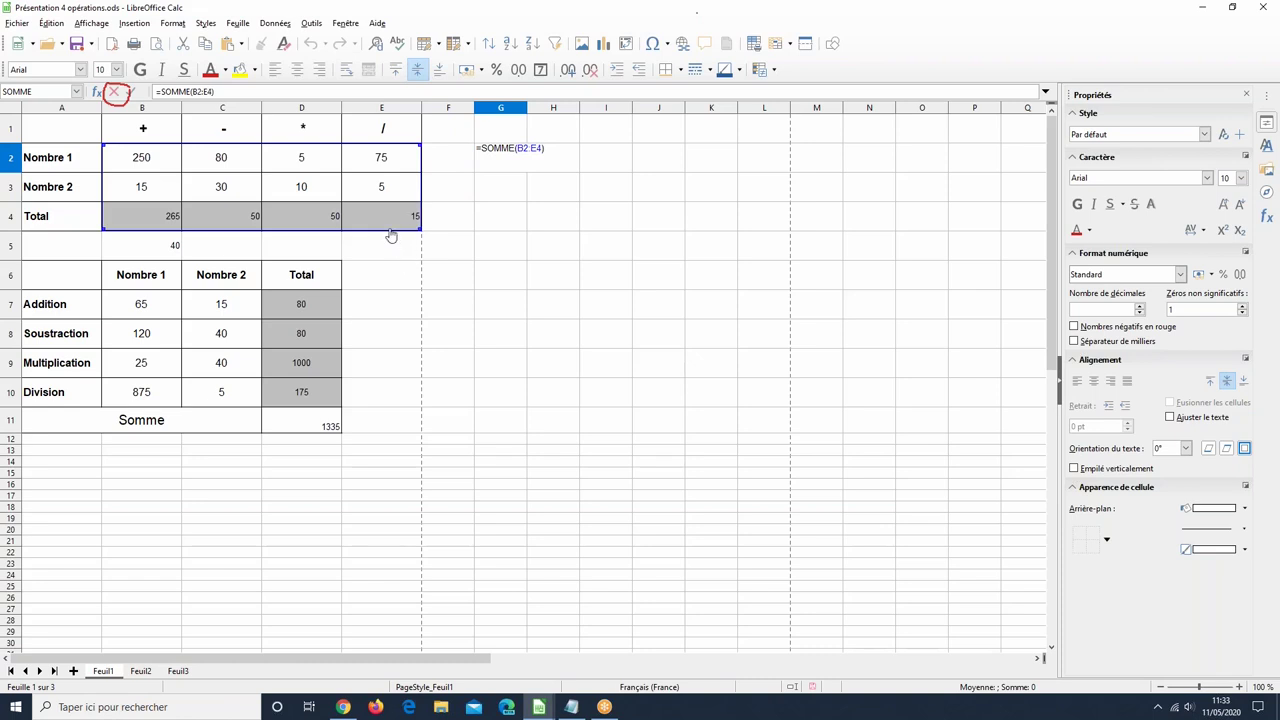
key(Return)
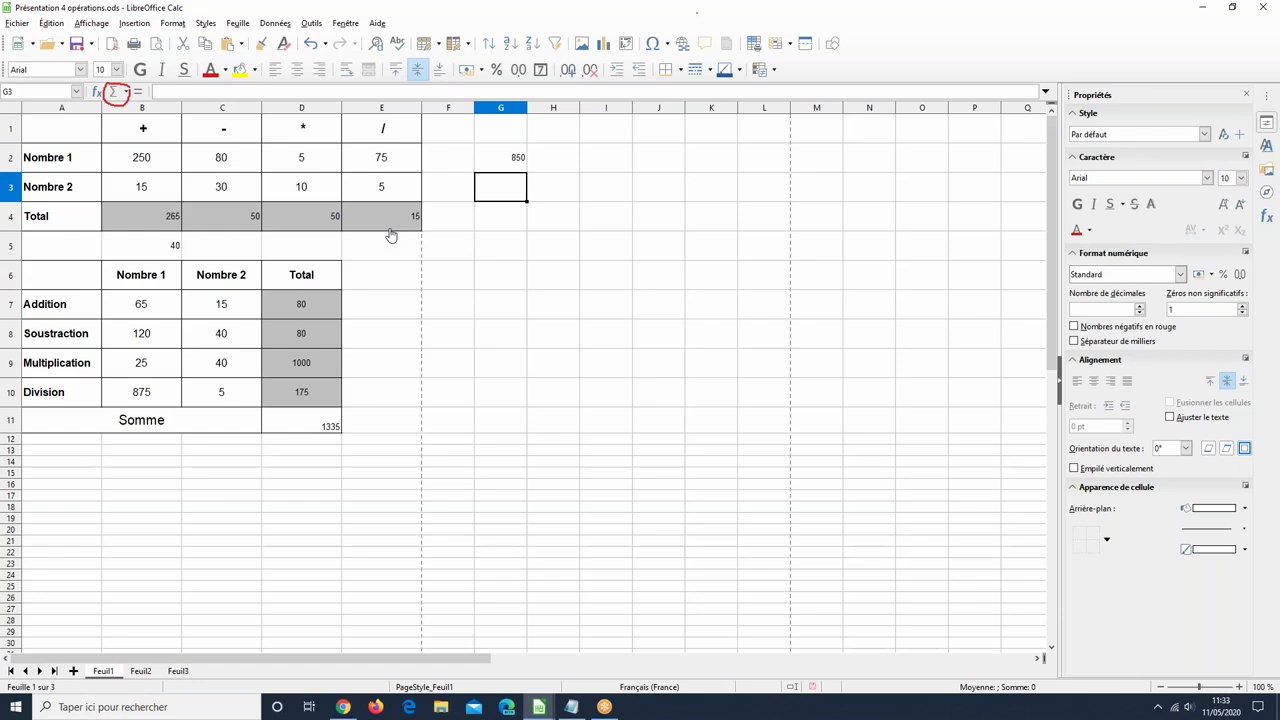
Step: Reduce the range of the sum formula in cell G2 to the Total row, B4:E4
click(496, 162)
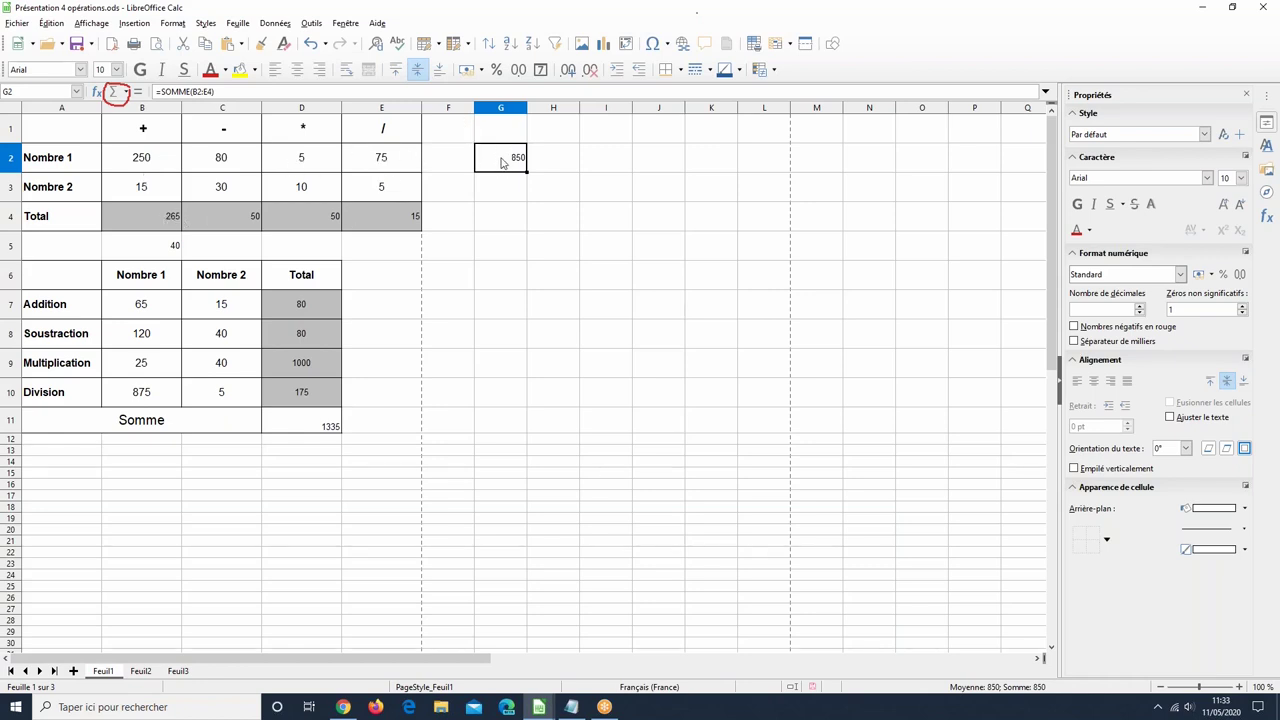
key(F2)
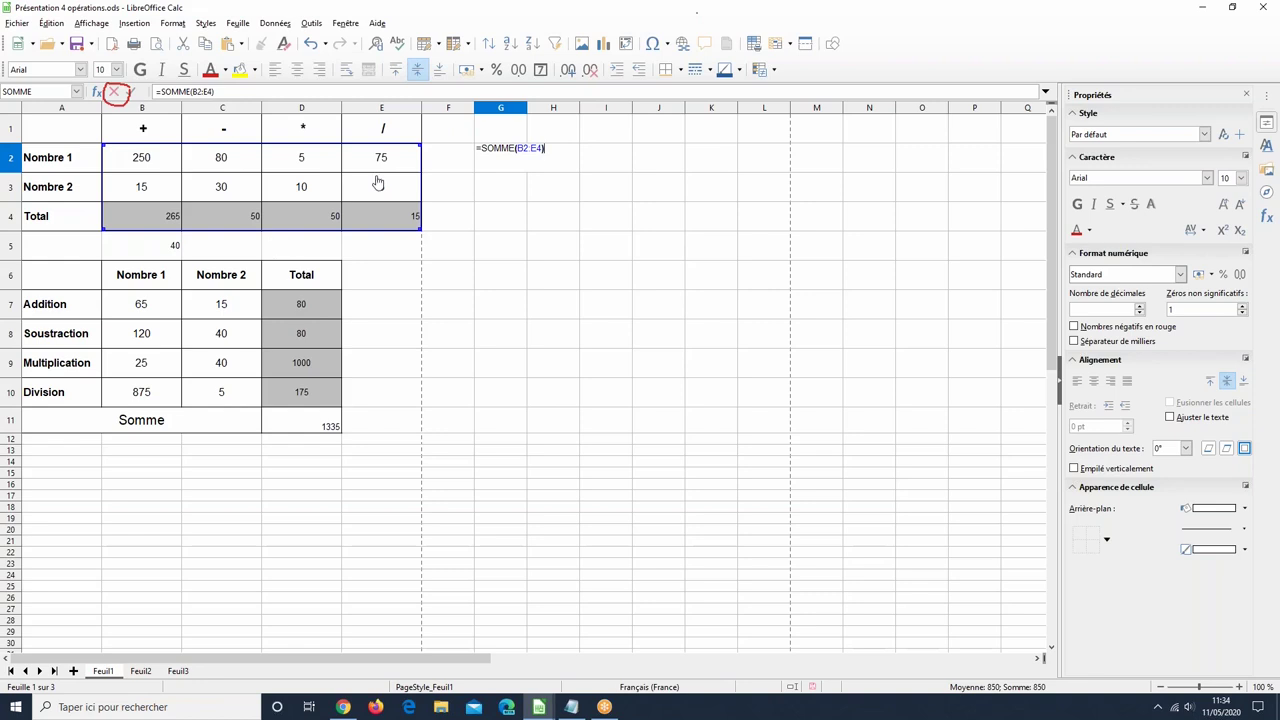
drag(420, 143, 413, 205)
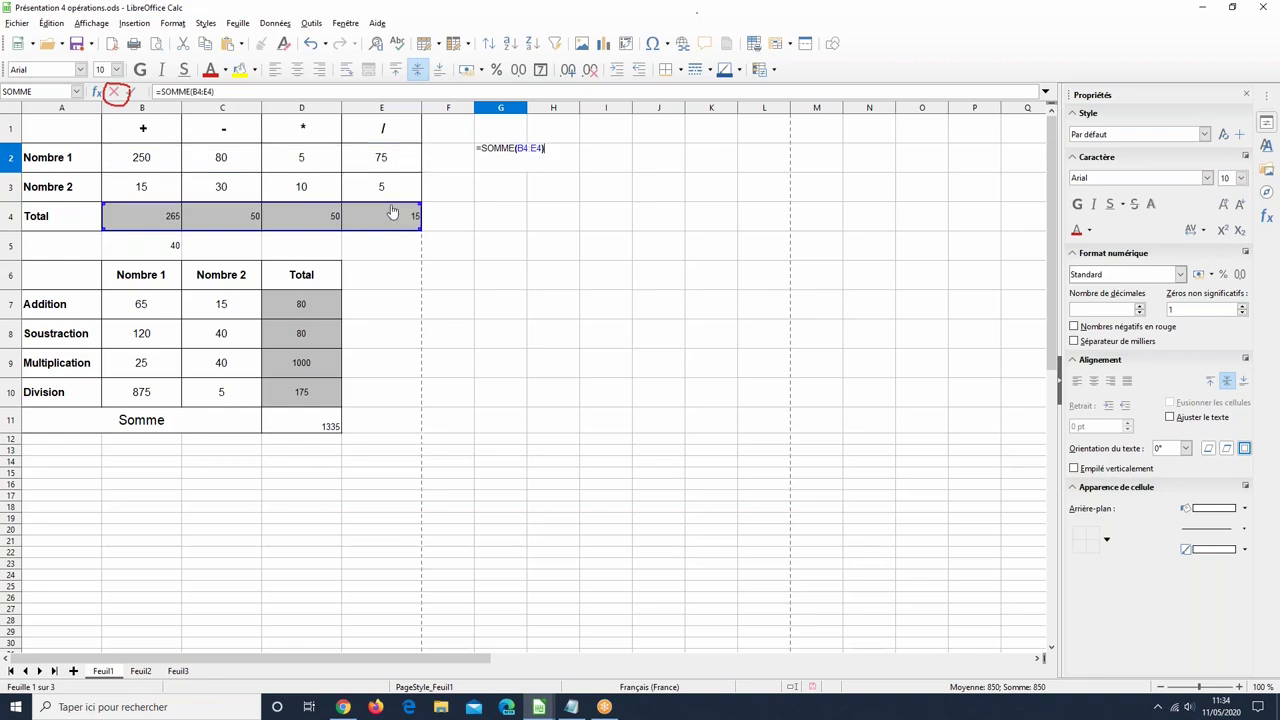
key(Return)
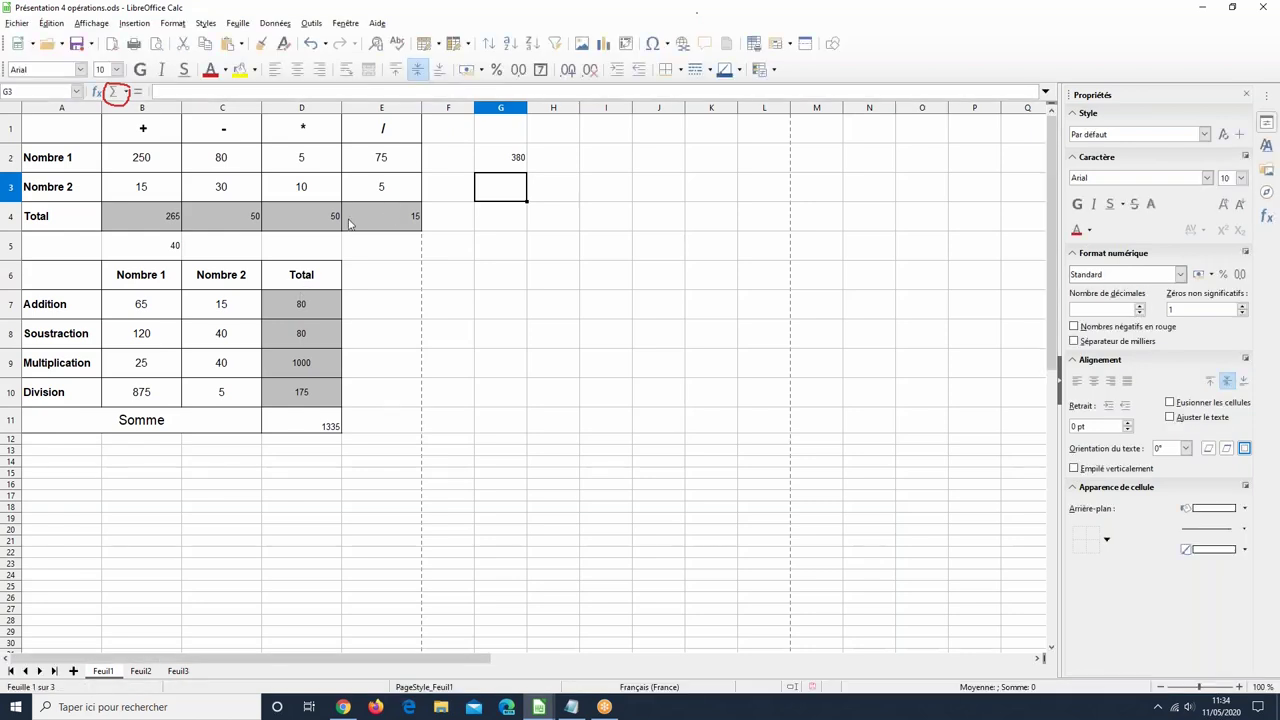
Step: Open the sum formula in cell G2 for editing and cancel the edit, twice
click(510, 158)
double_click(505, 155)
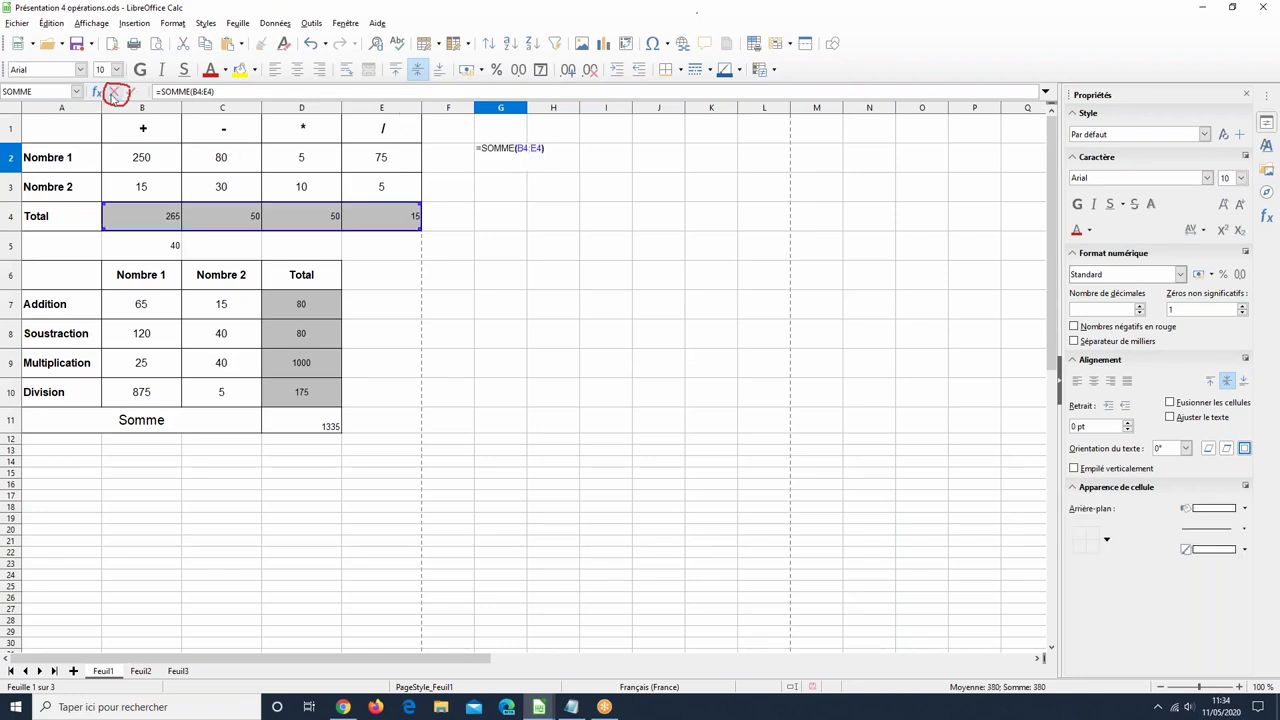
click(113, 91)
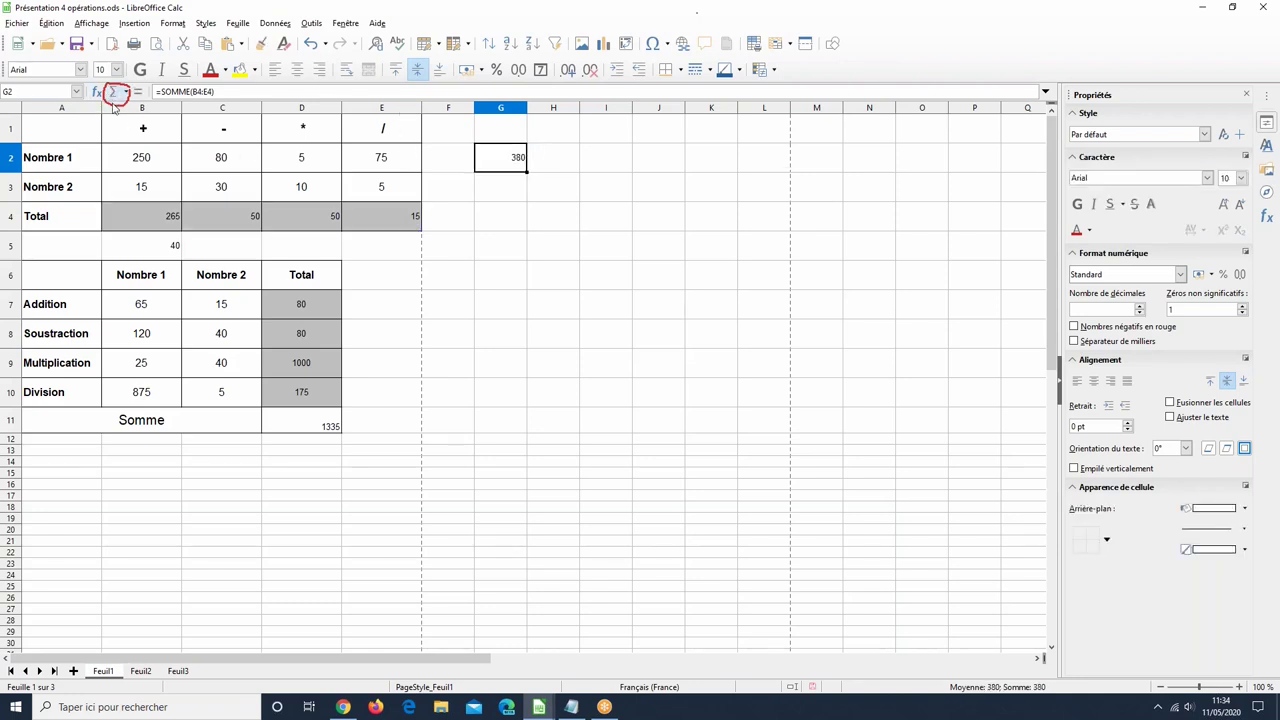
double_click(518, 162)
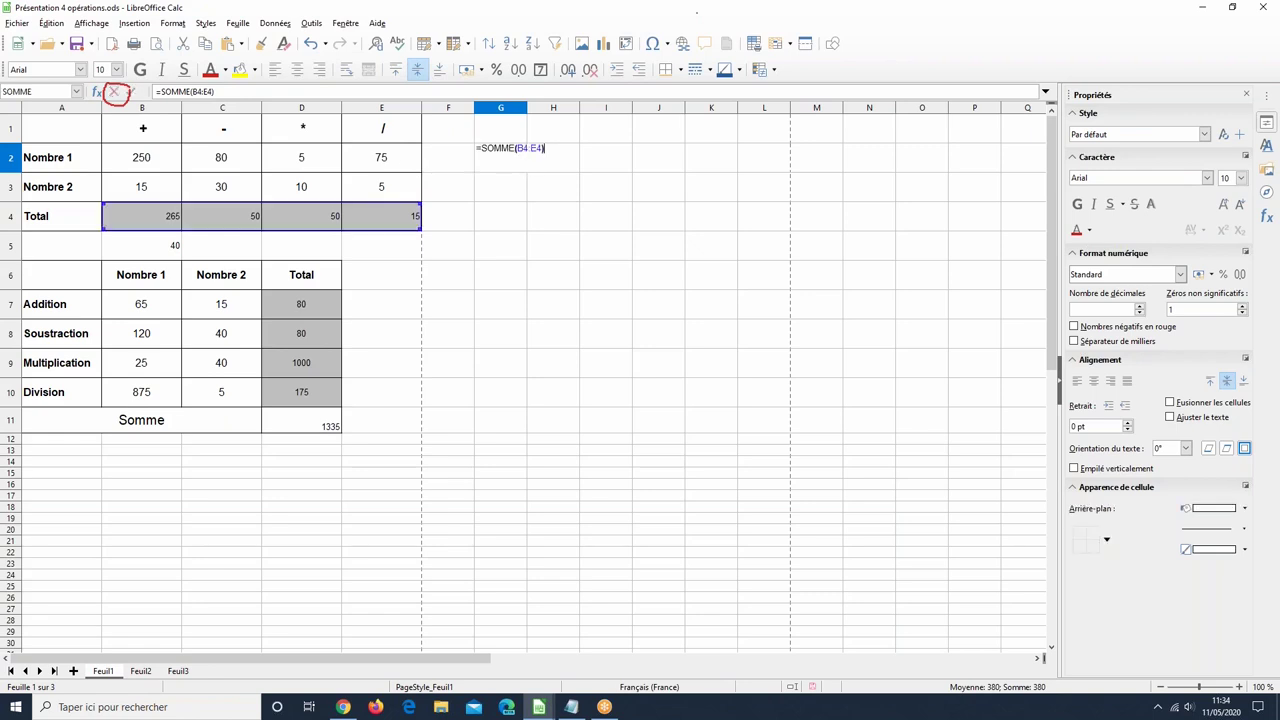
click(114, 93)
click(115, 92)
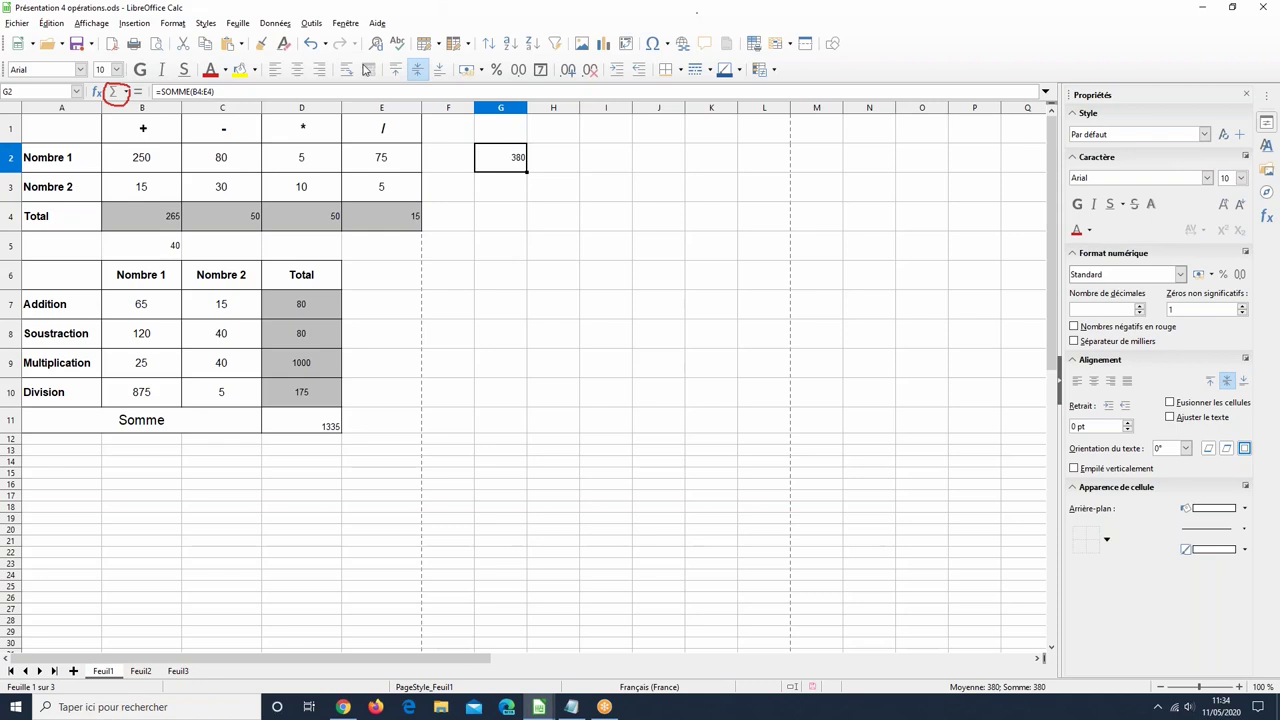
Step: Start a Somme function in cell F7 on the Addition row and cancel the entry
click(470, 308)
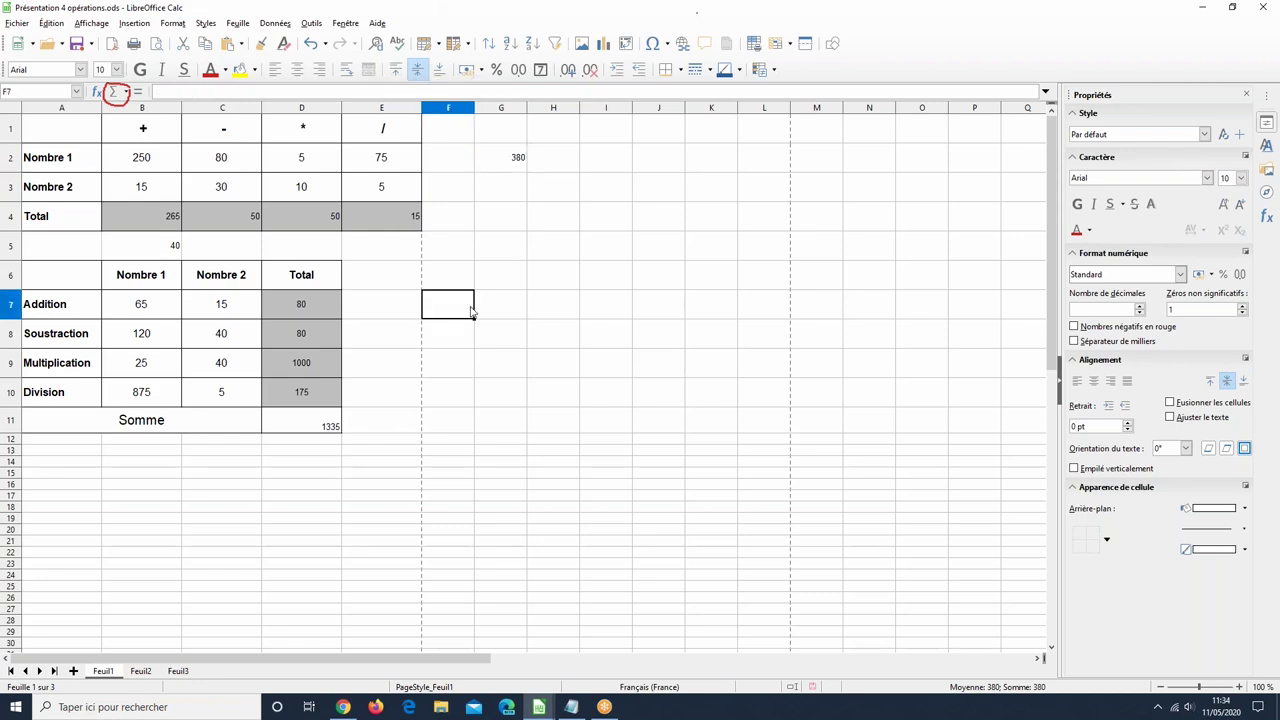
click(118, 93)
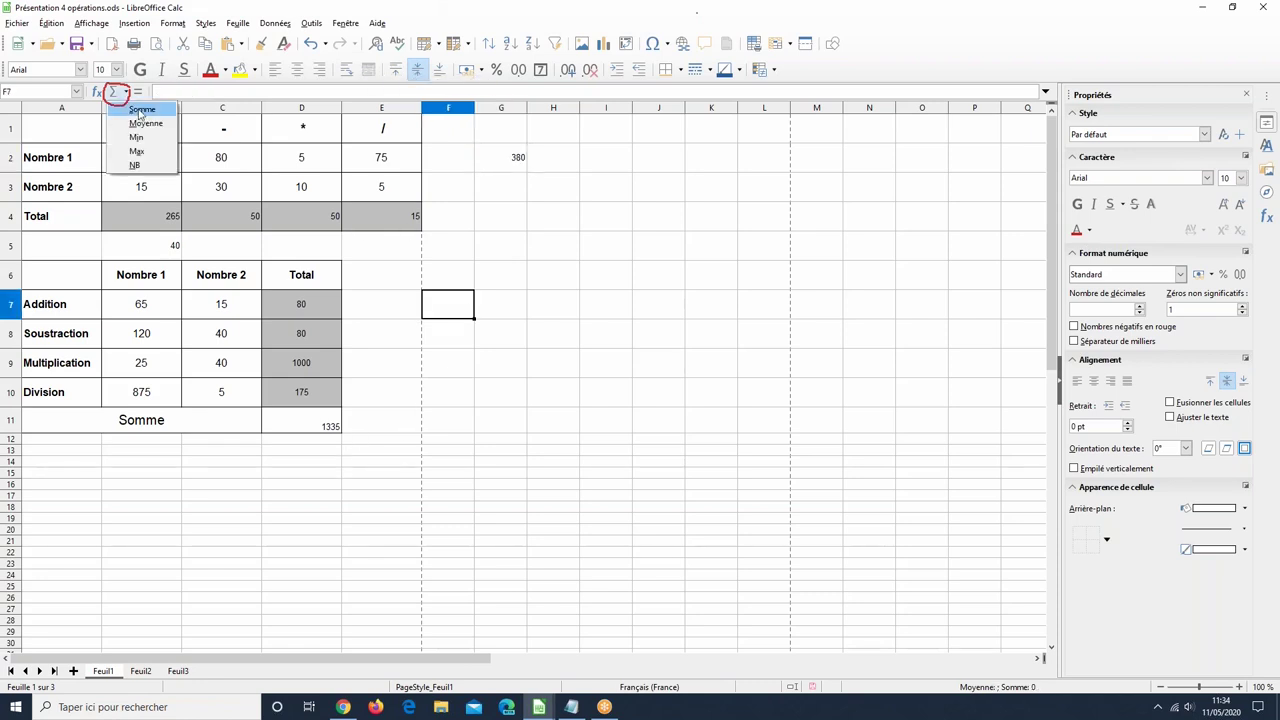
click(120, 110)
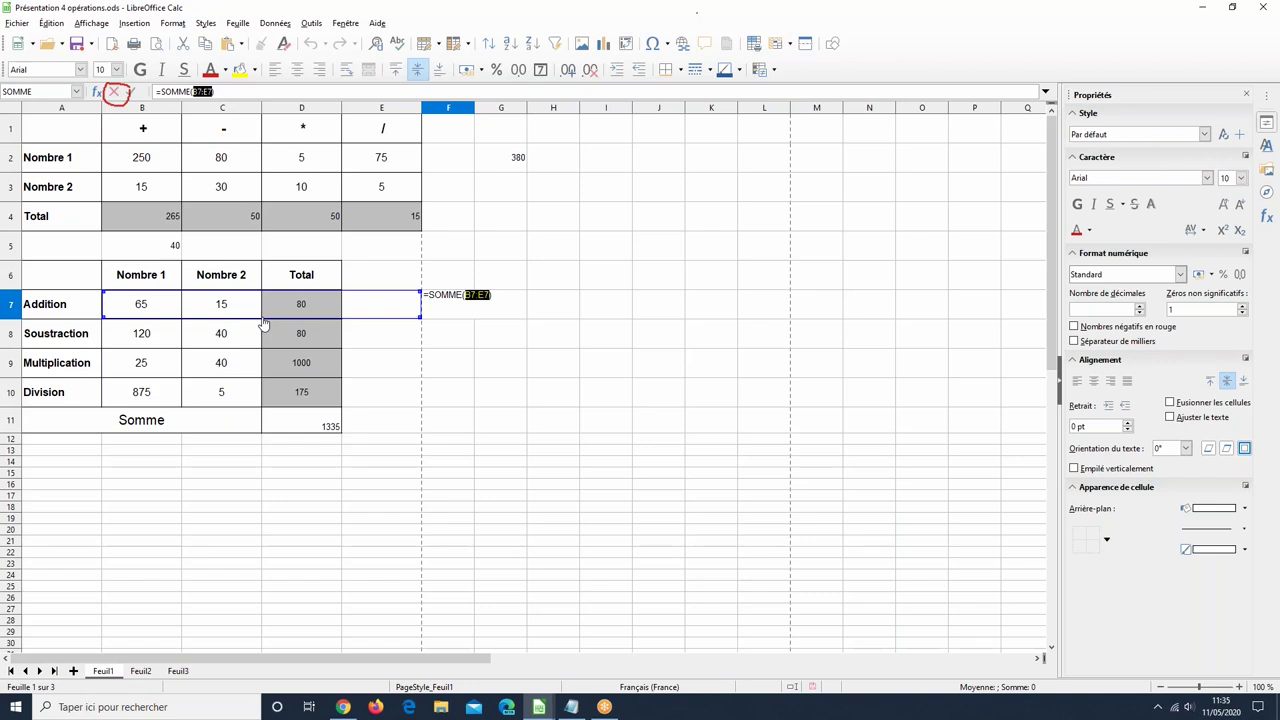
key(Escape)
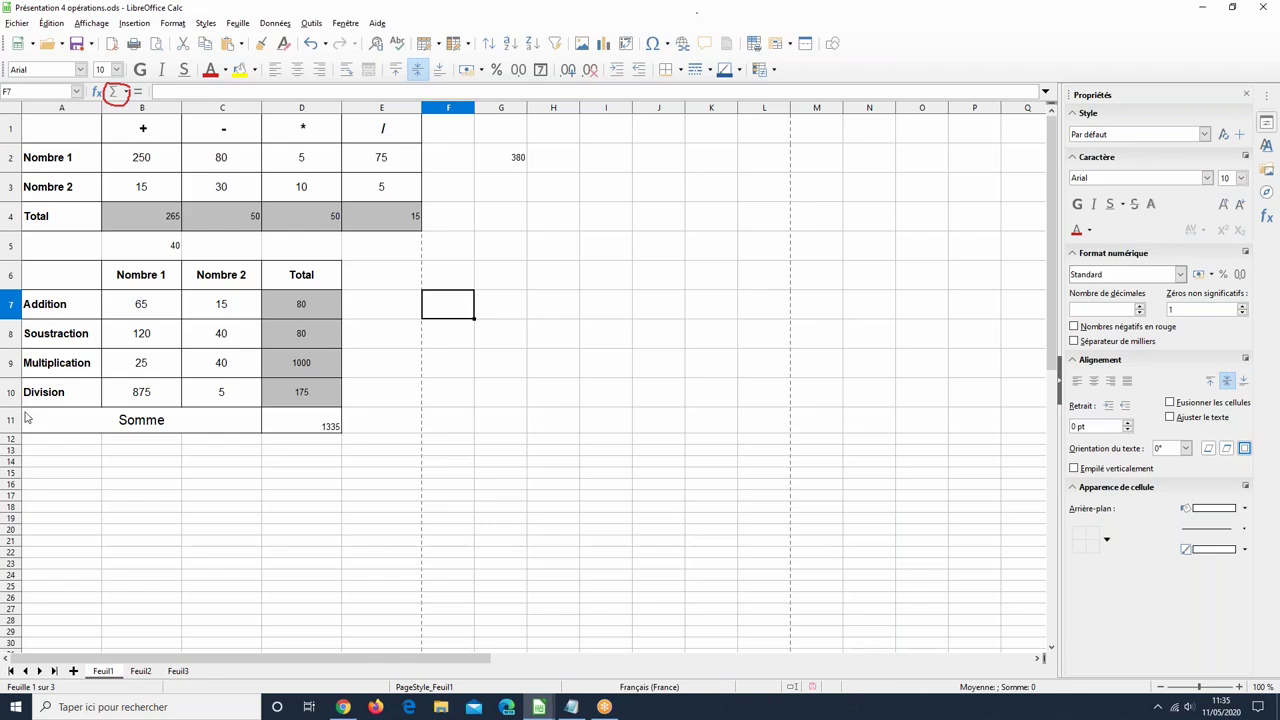
Step: Switch to the open Frais.ods spreadsheet
click(571, 707)
mouse_move(531, 706)
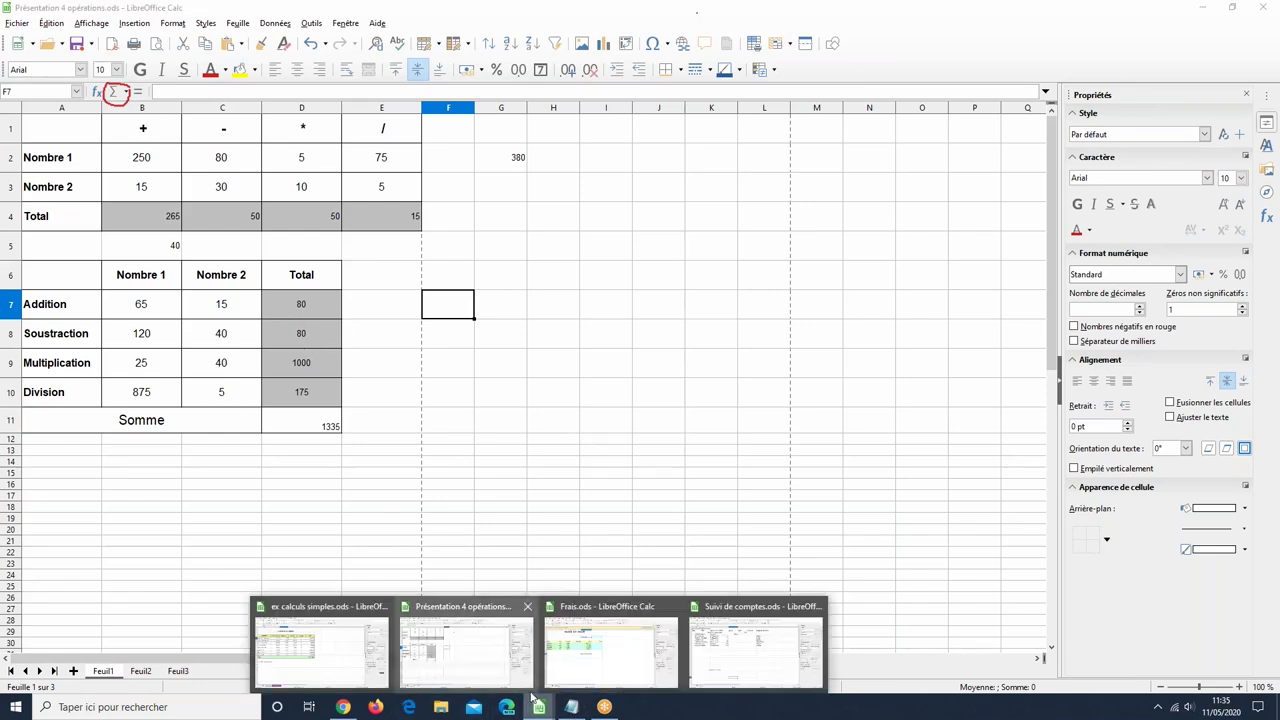
mouse_move(610, 652)
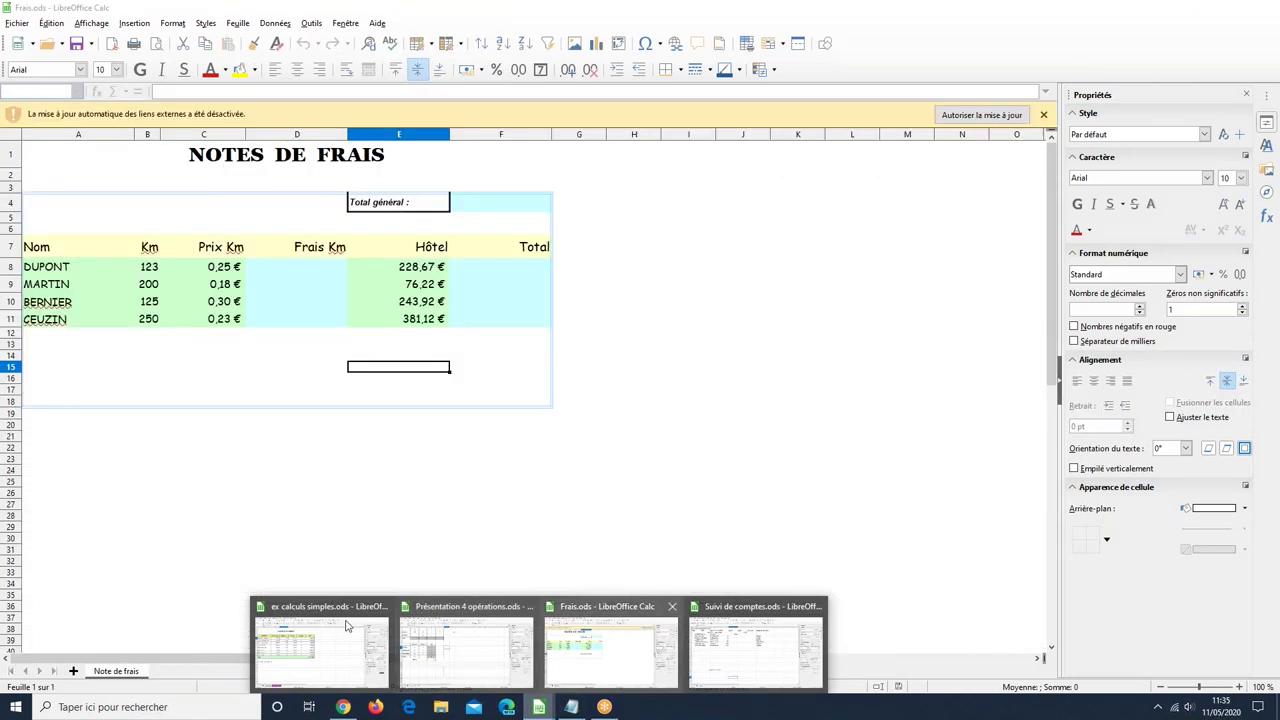
click(655, 665)
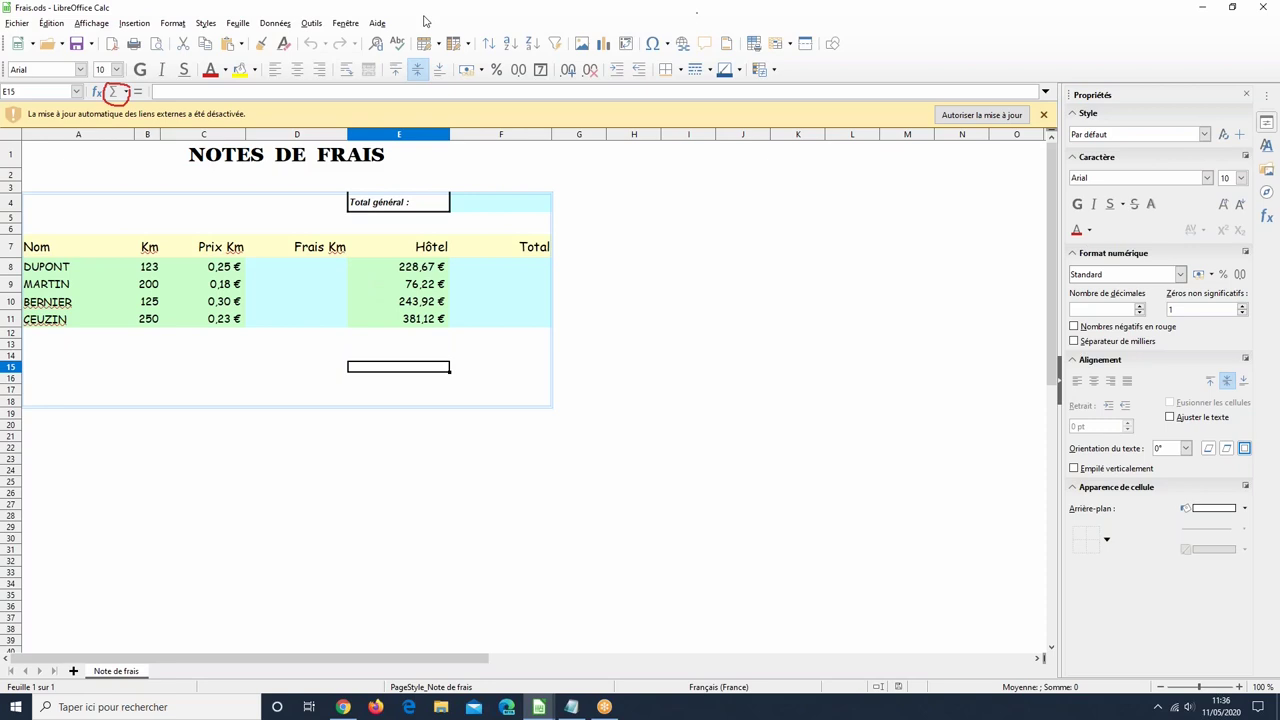
Step: Enter the formula =B8*C8 in cell D8 to calculate the first Frais Km amount
click(296, 270)
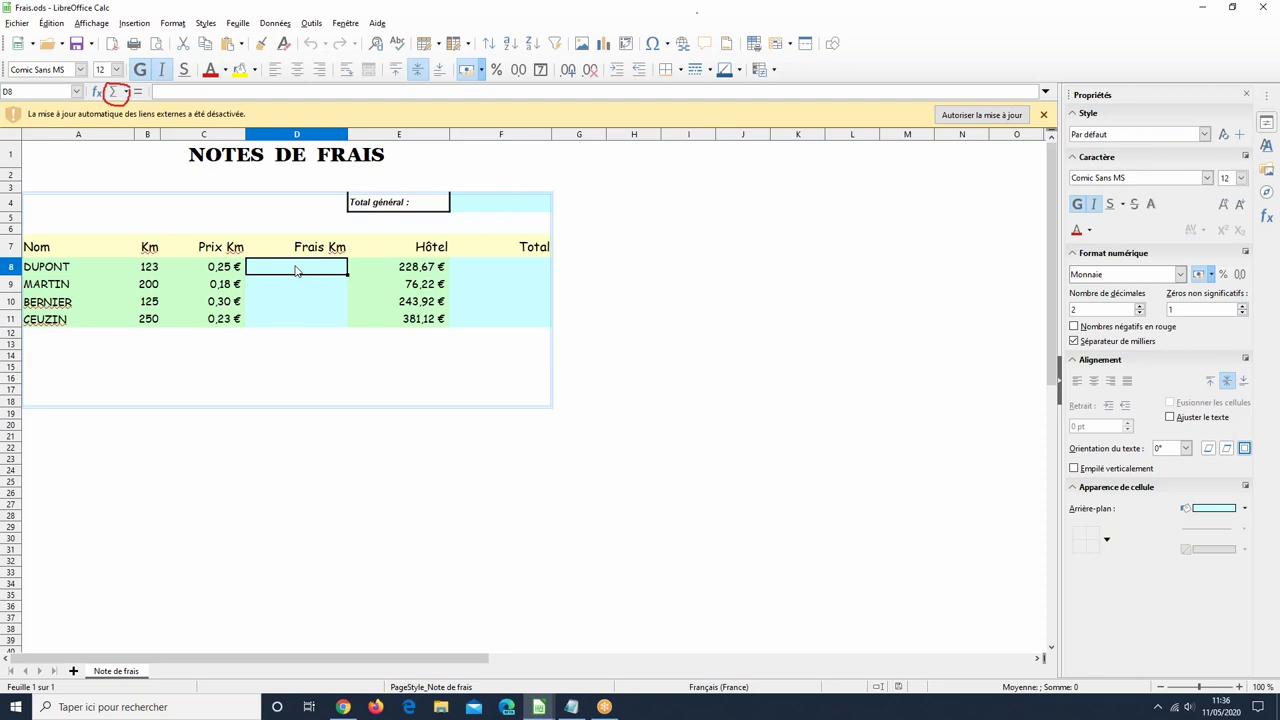
text(=)
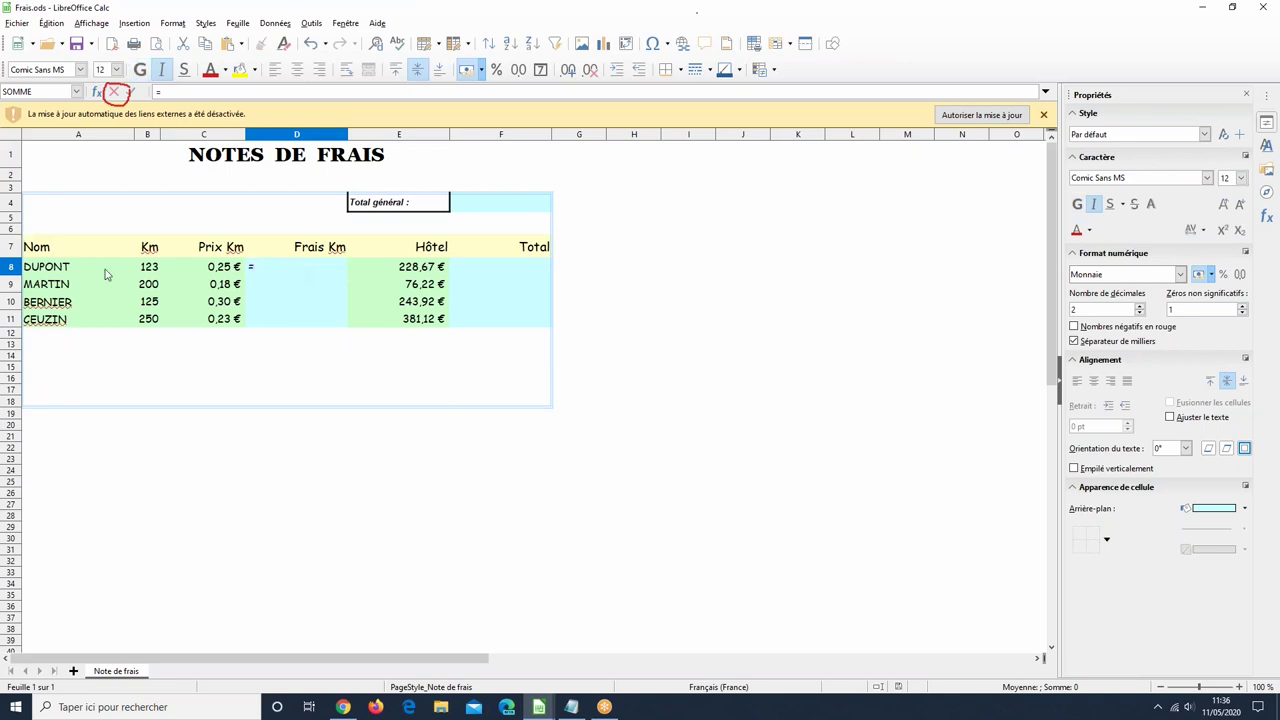
click(146, 268)
text(*)
click(230, 268)
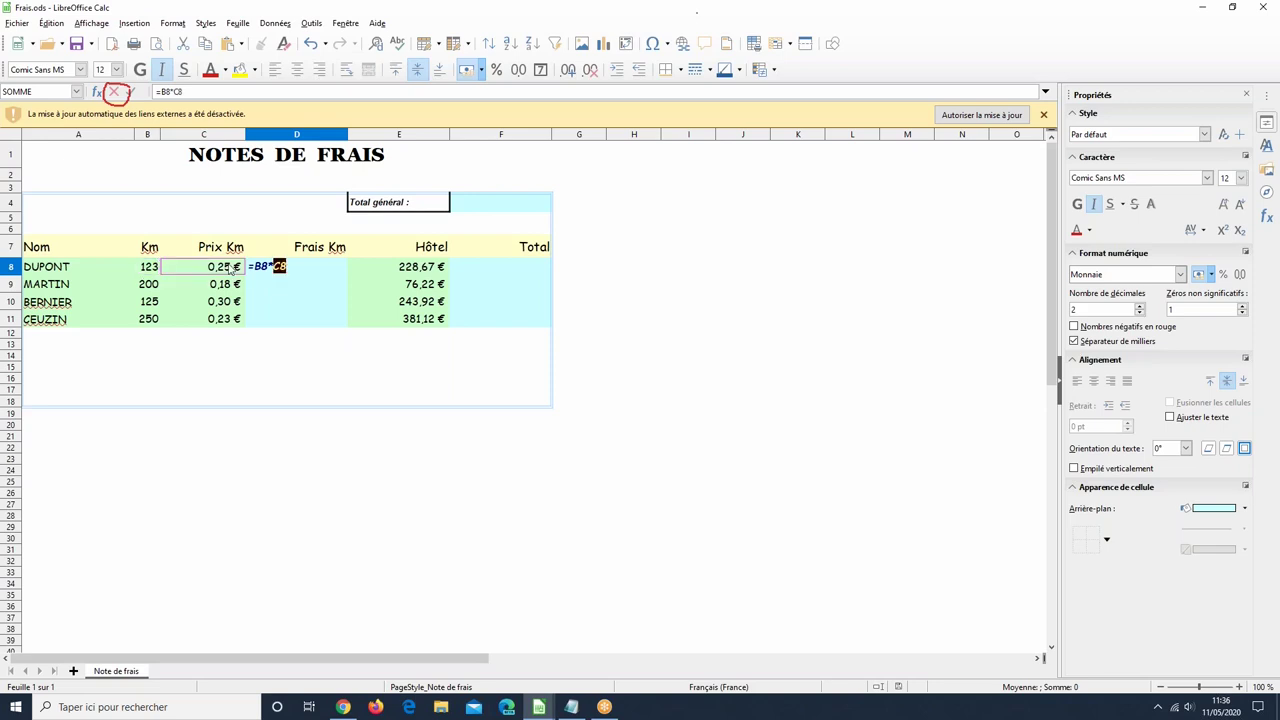
key(Return)
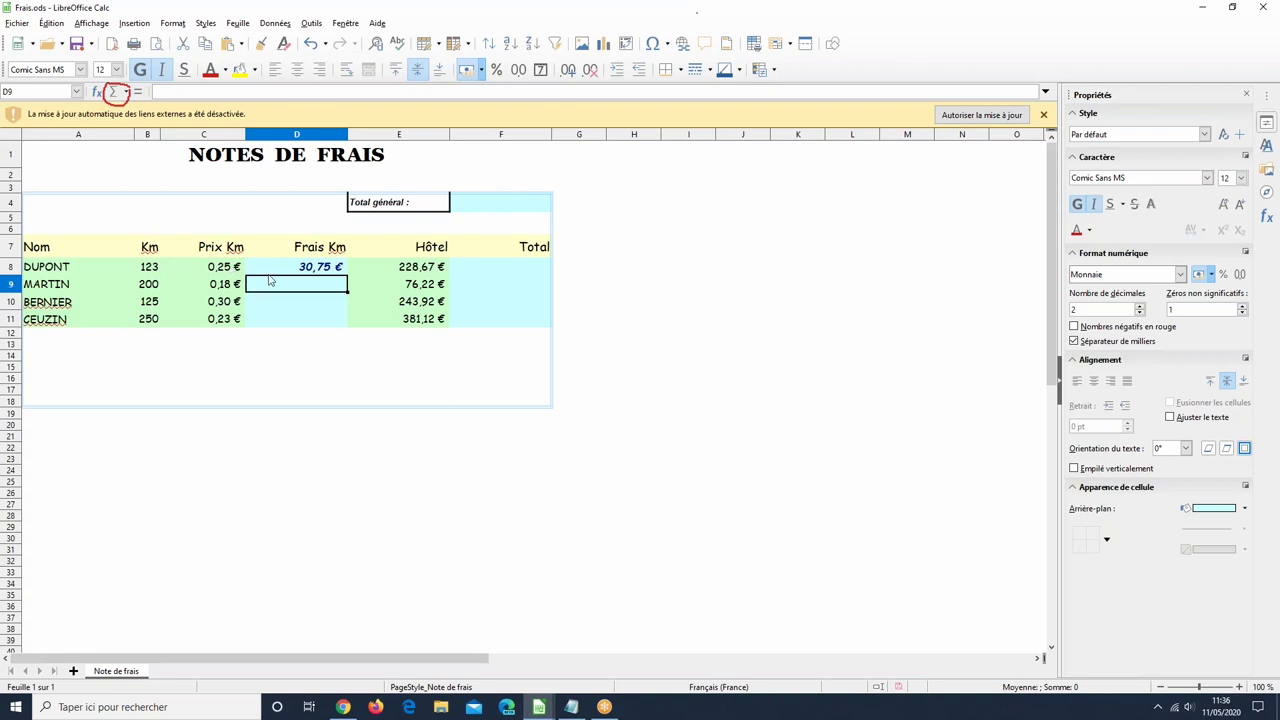
Step: Enter the formula =B9*C9 in cell D9 to calculate the second Frais Km amount
click(323, 271)
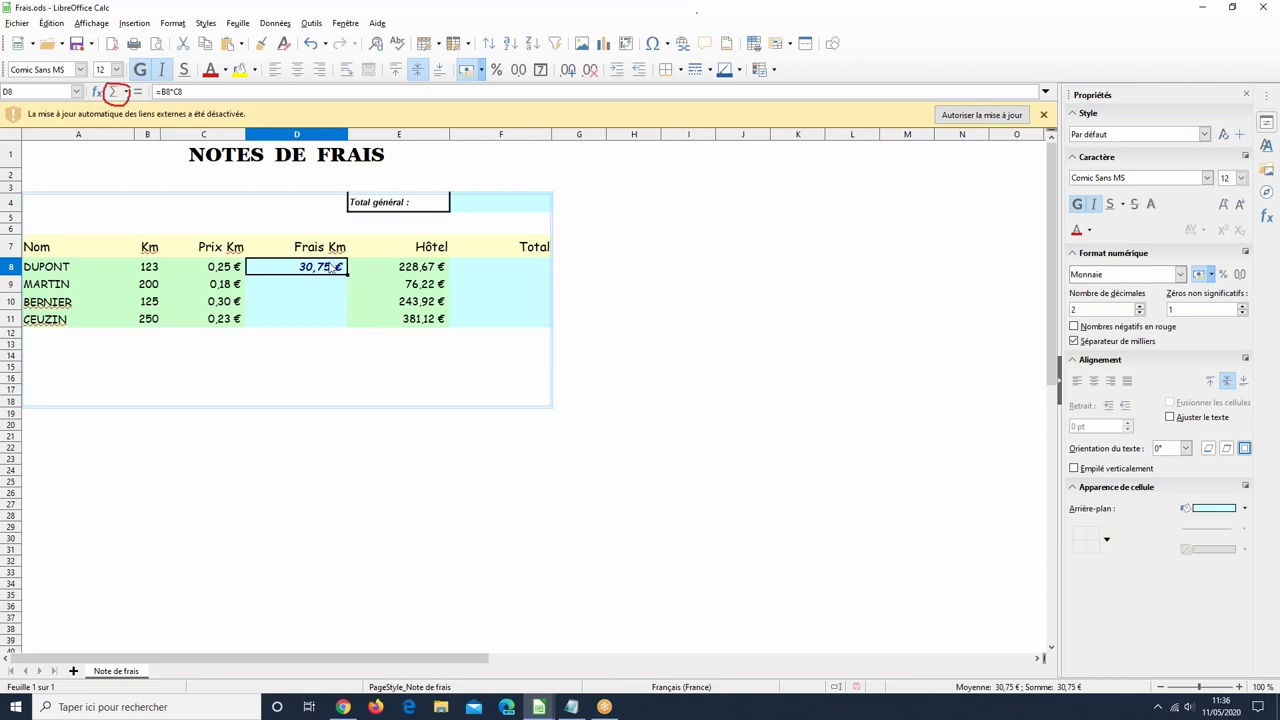
click(296, 284)
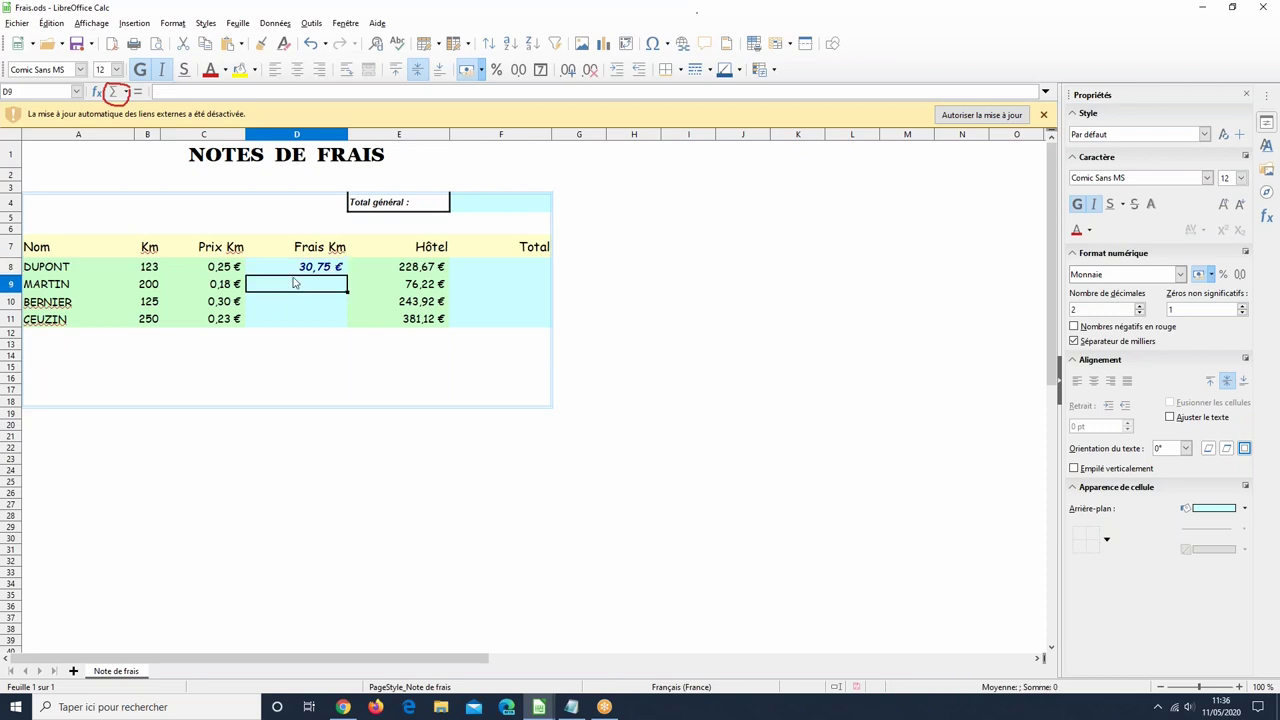
text(=)
click(149, 286)
text(*)
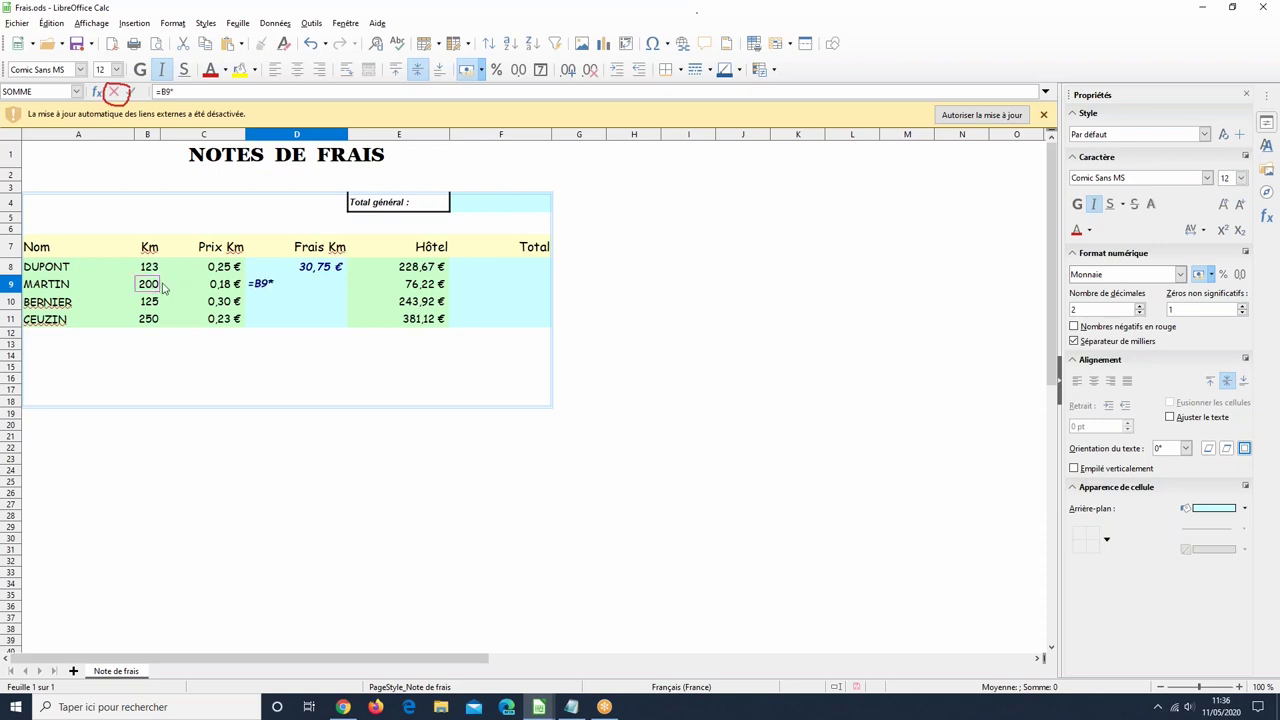
click(212, 288)
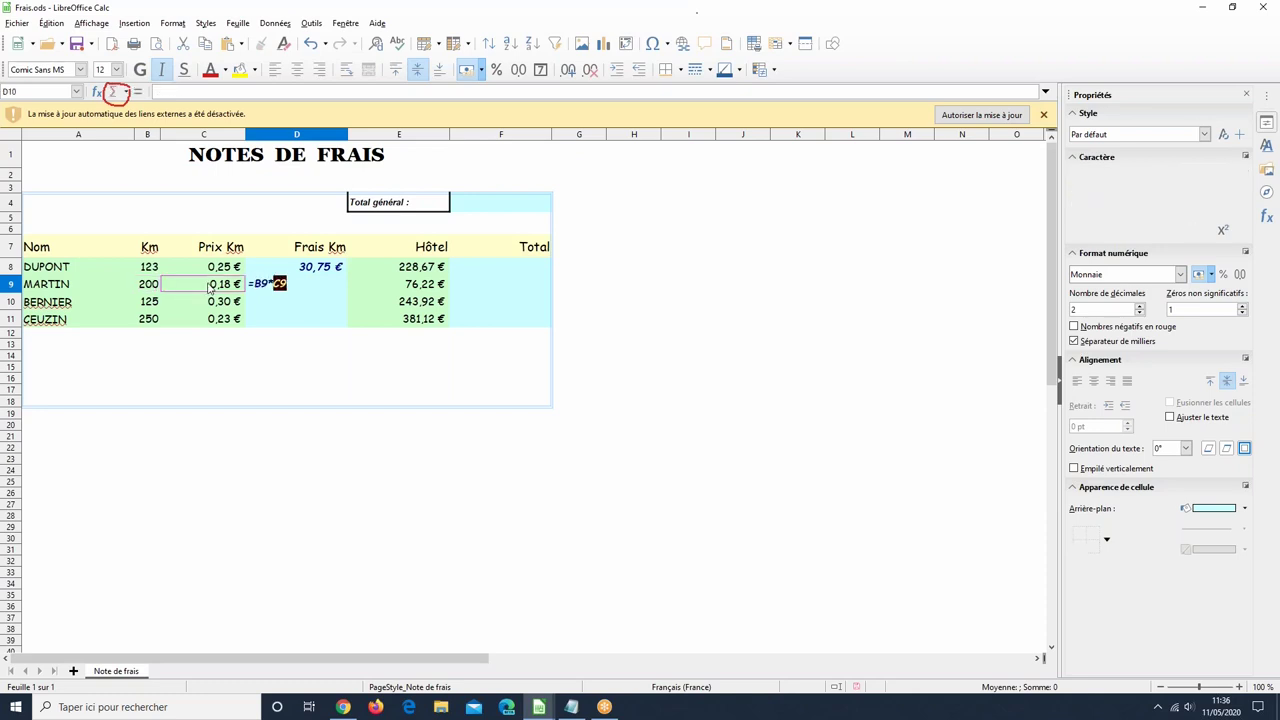
key(Return)
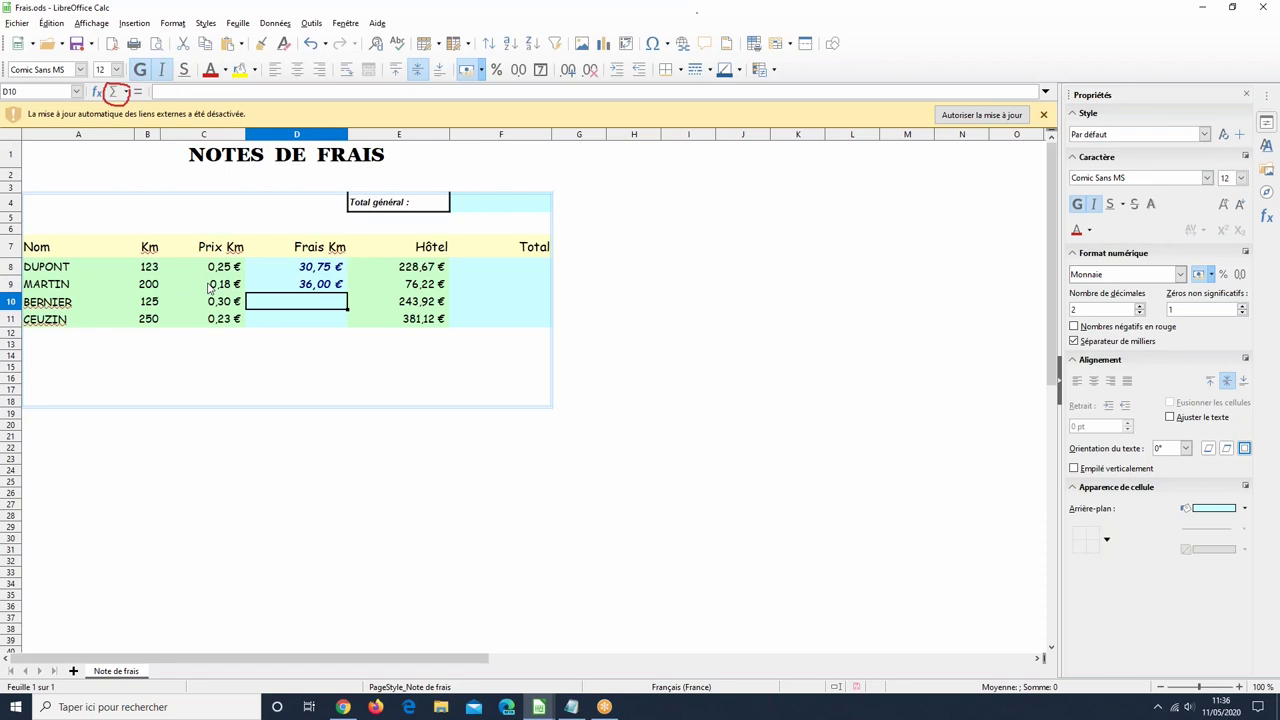
Step: Fill the formula from cell D9 down to D11 and check the formulas in D9 and D10
click(320, 288)
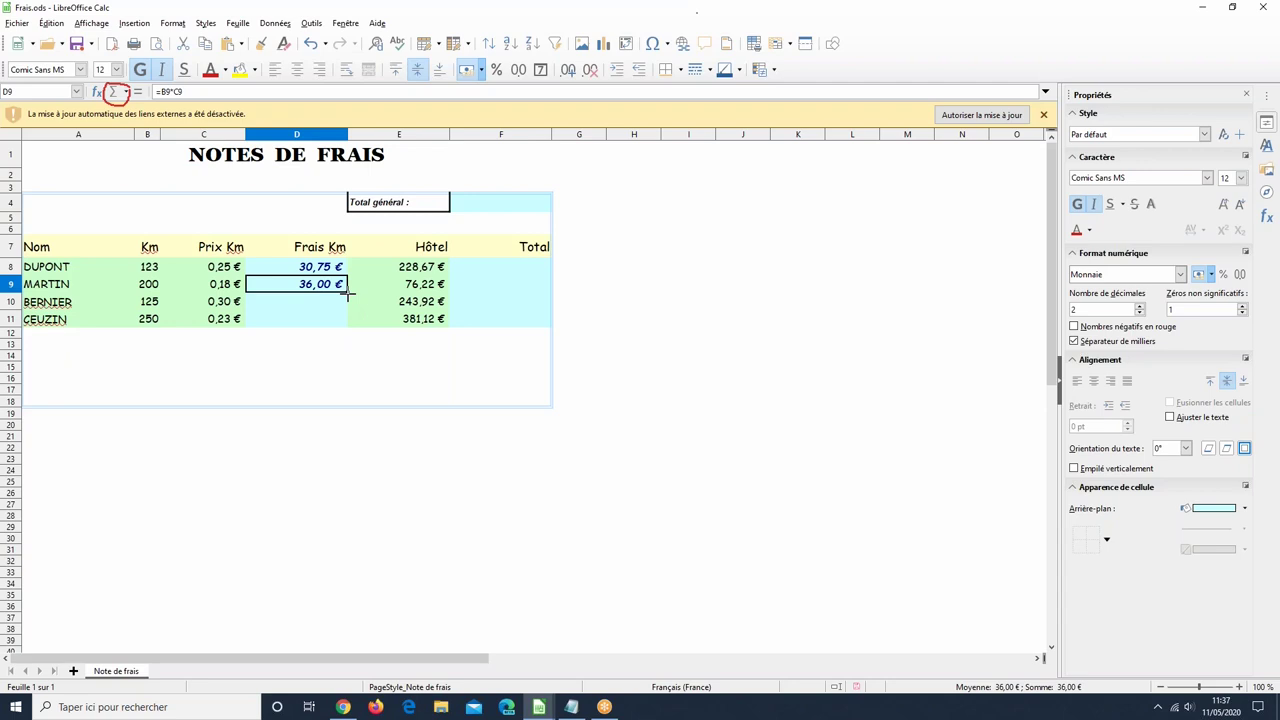
drag(348, 292, 347, 321)
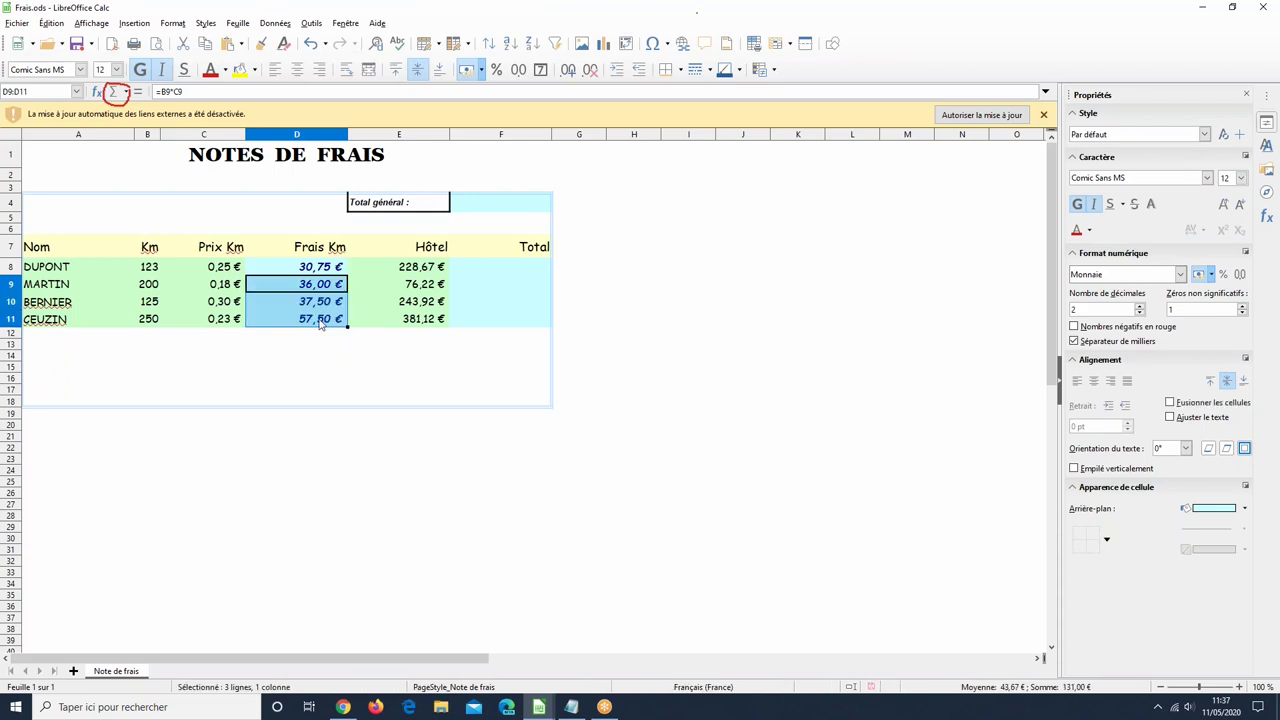
click(296, 290)
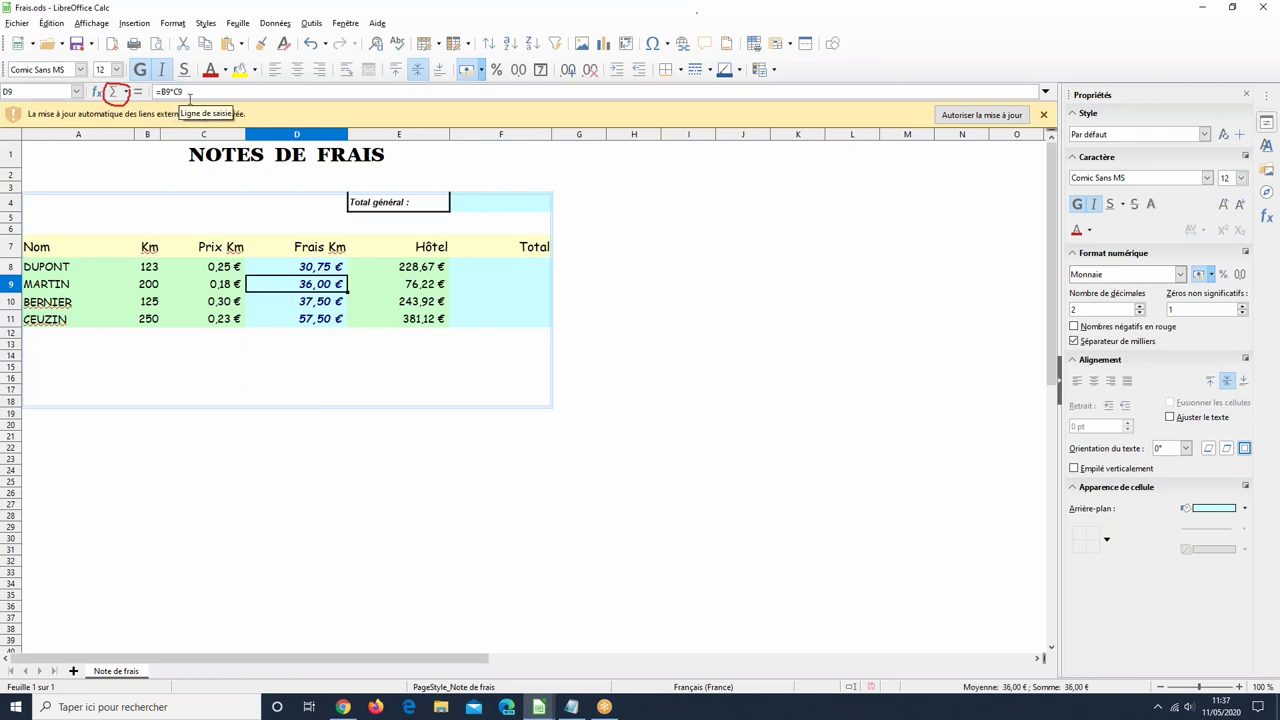
key(Down)
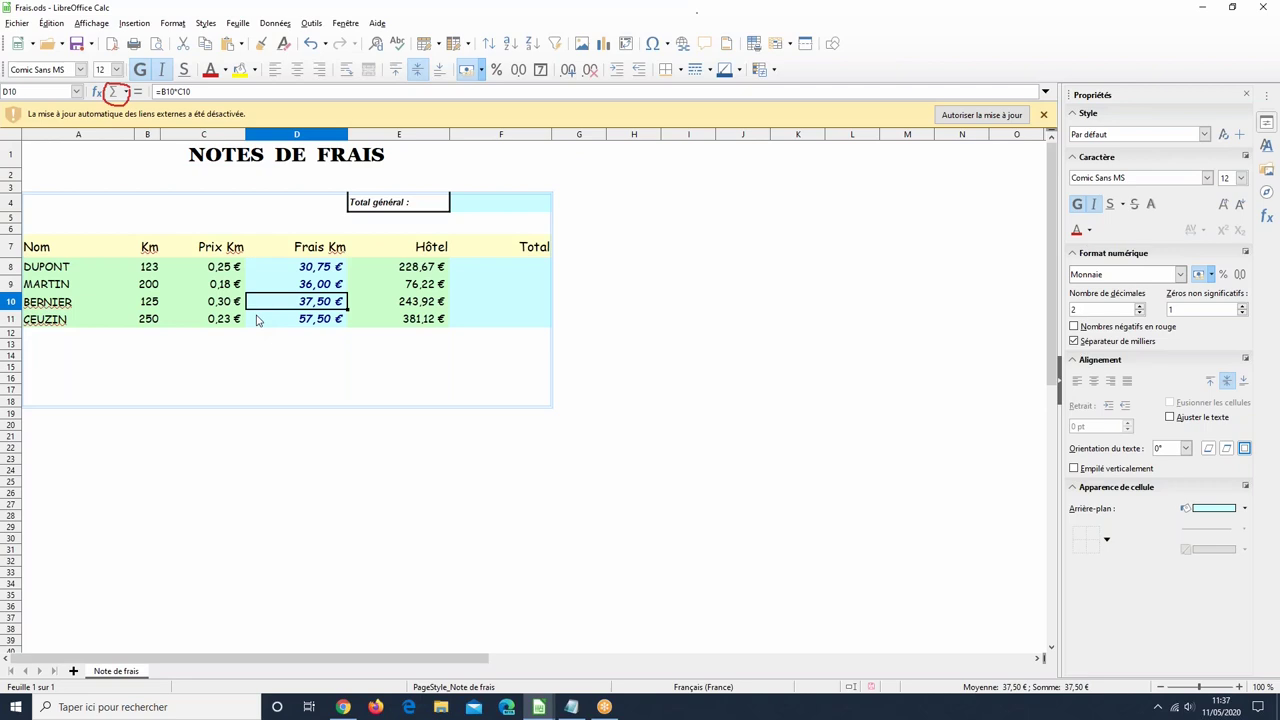
Step: Apply the Standard number format to the Frais Km amounts in D8:D11
click(334, 265)
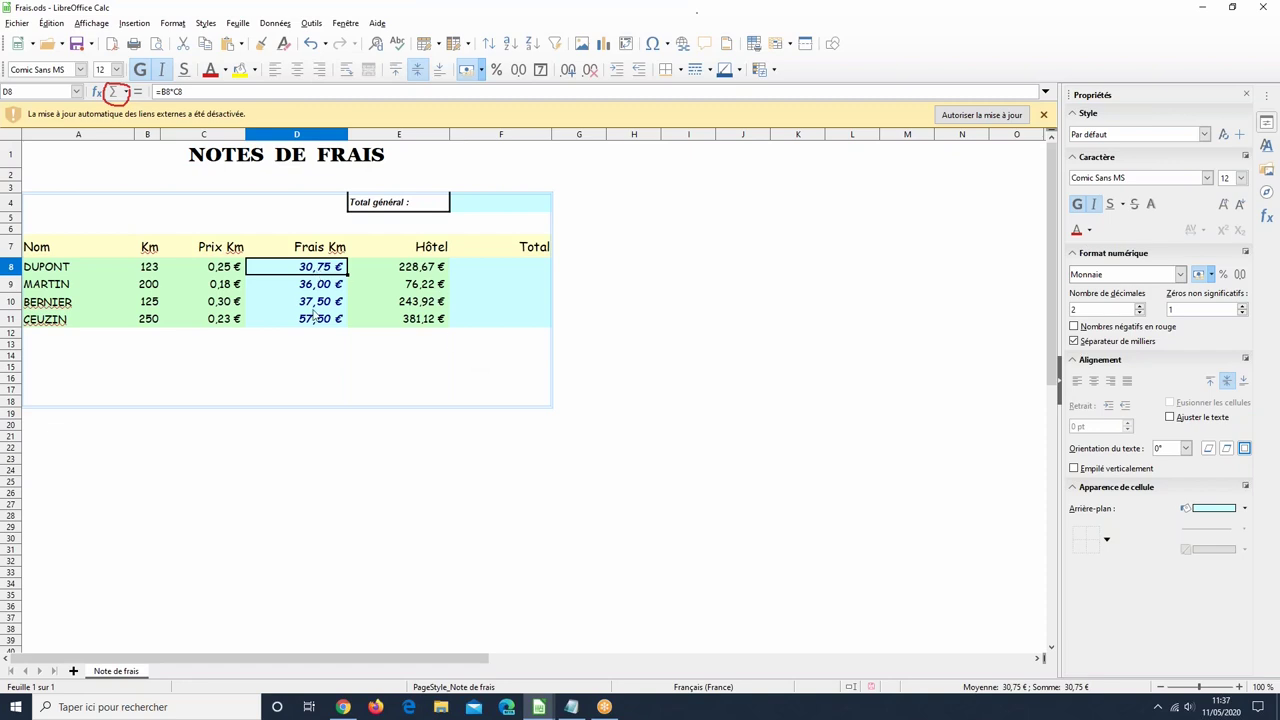
drag(313, 318, 315, 268)
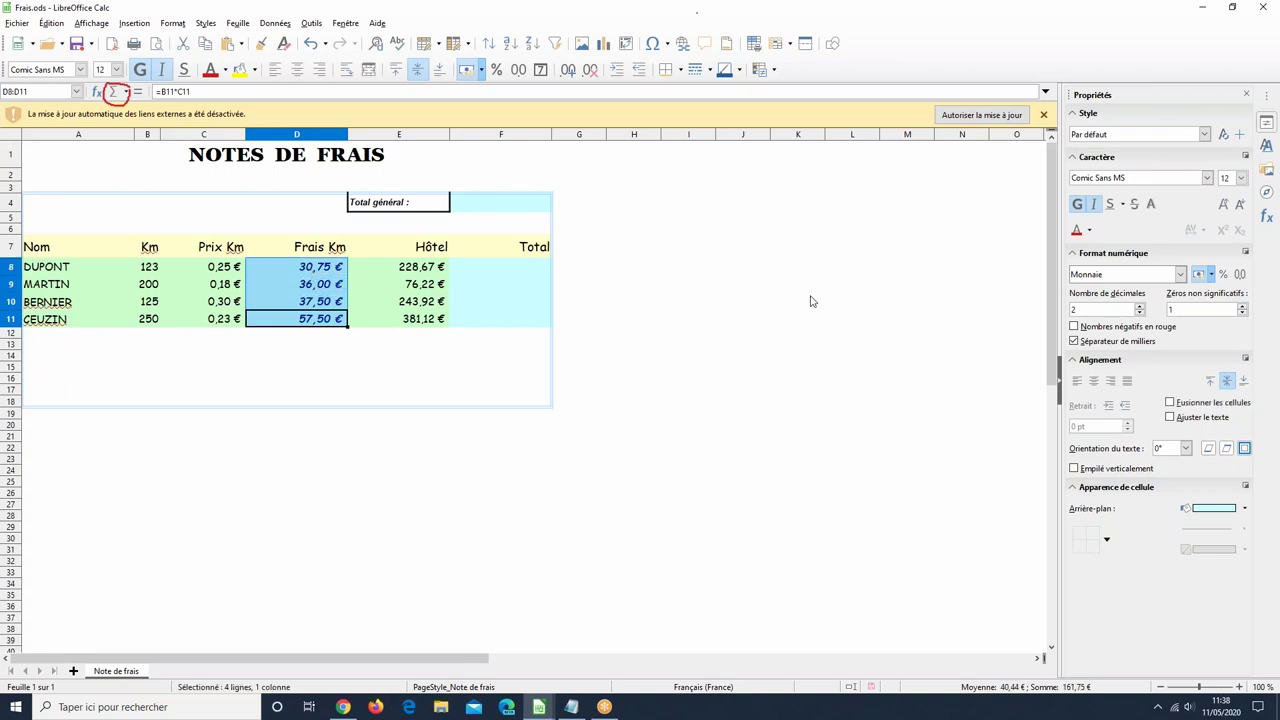
click(1181, 274)
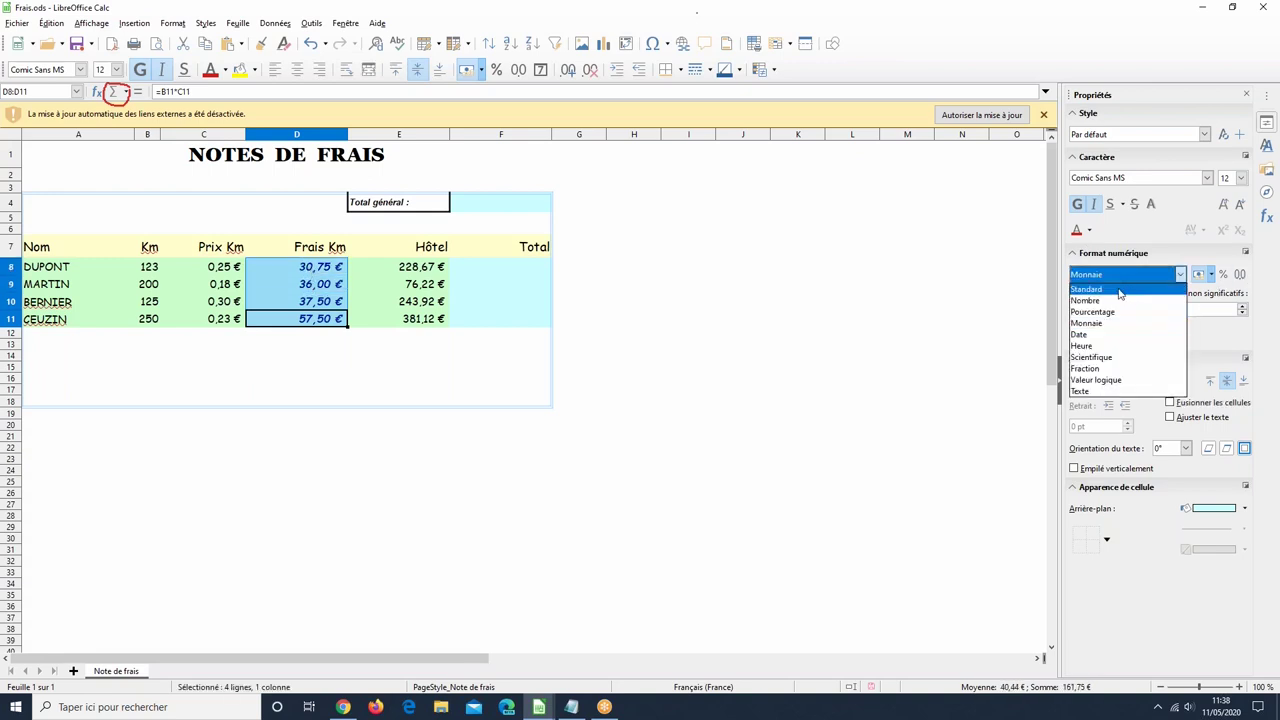
click(1119, 290)
click(565, 493)
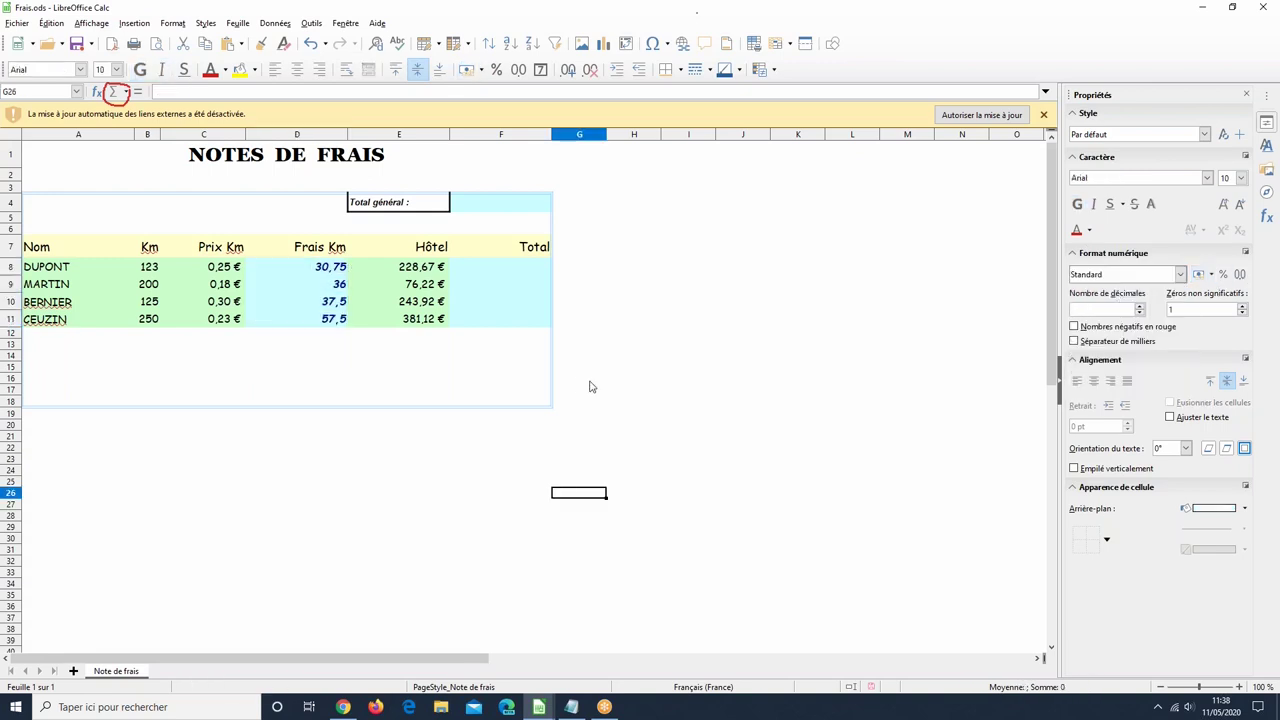
Step: Format the Frais Km amounts in D8:D11 as currency with the default euro option
drag(313, 268, 312, 318)
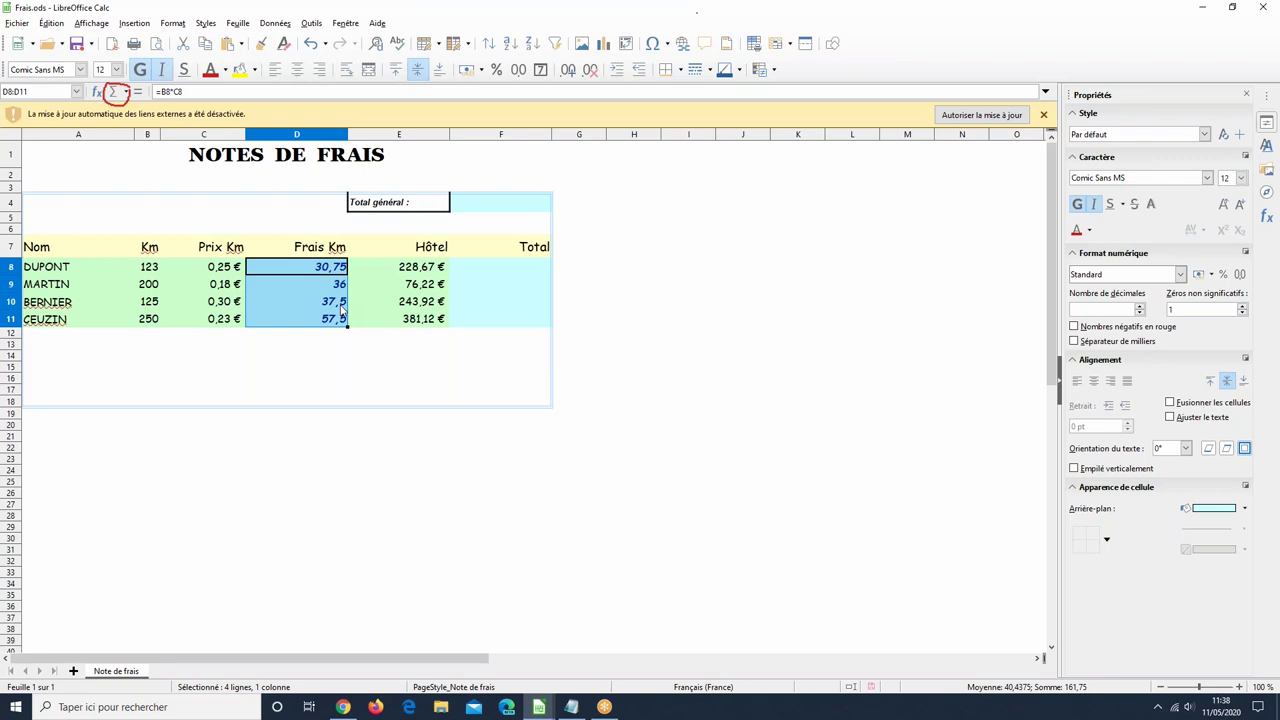
click(336, 289)
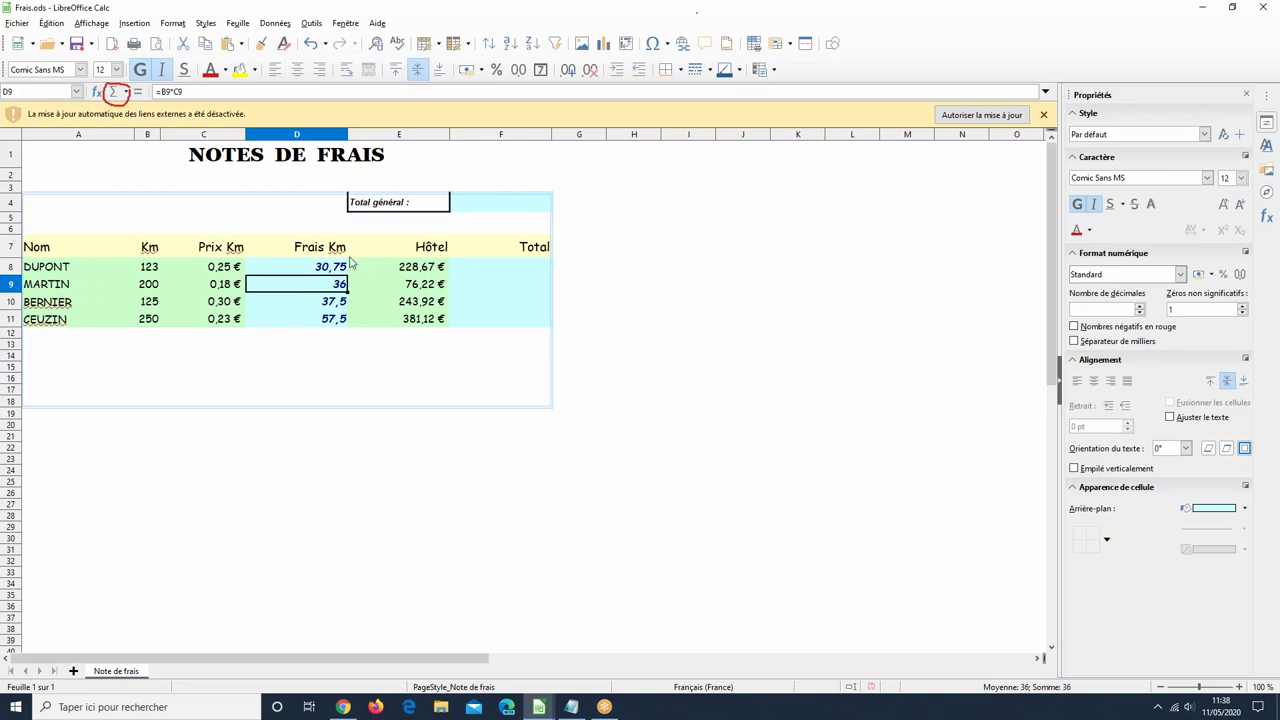
click(327, 271)
drag(325, 283, 316, 316)
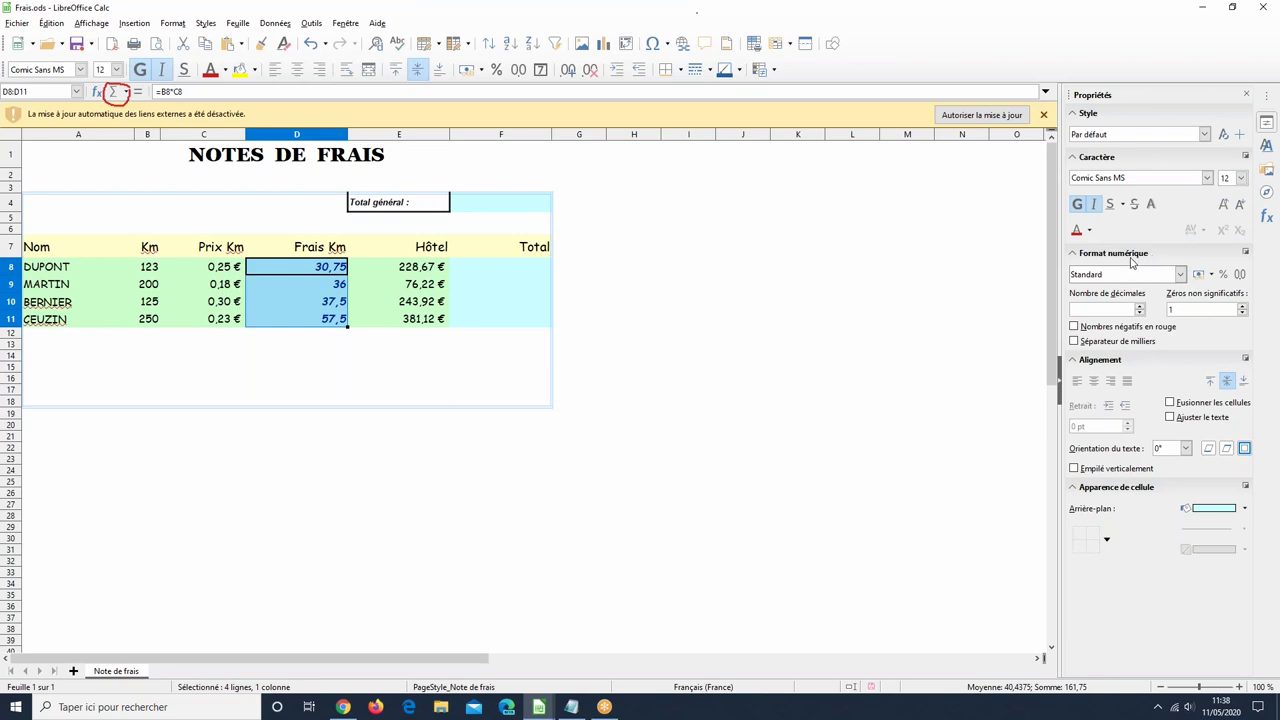
click(1208, 276)
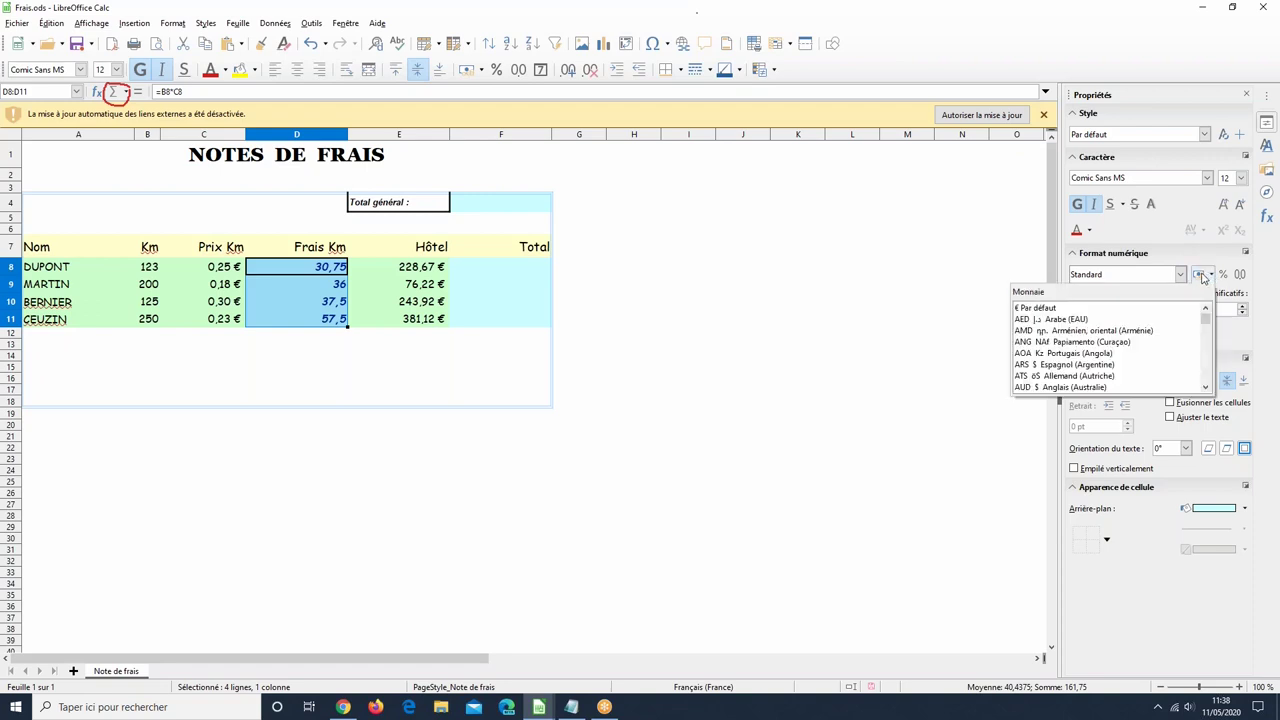
click(967, 115)
click(1211, 276)
click(1036, 310)
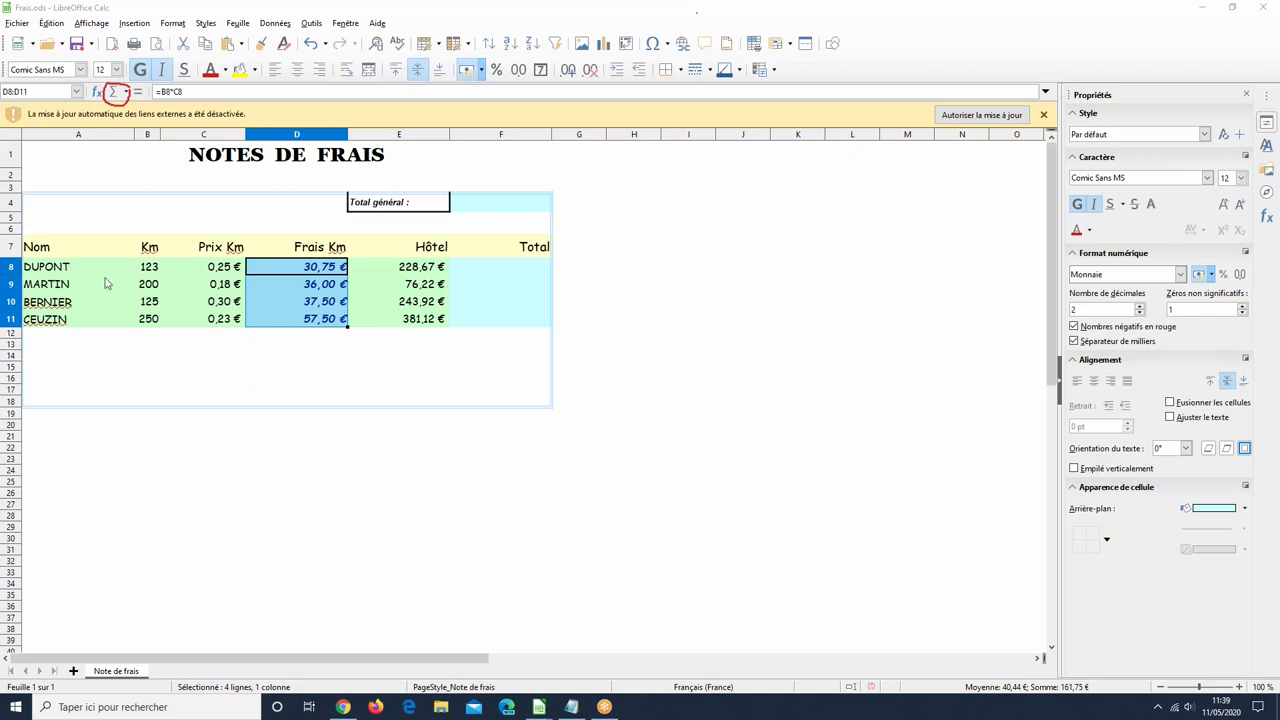
Step: Change the Km value in cell B8 to 123000 and undo the entry
click(160, 272)
key(F2)
text(000)
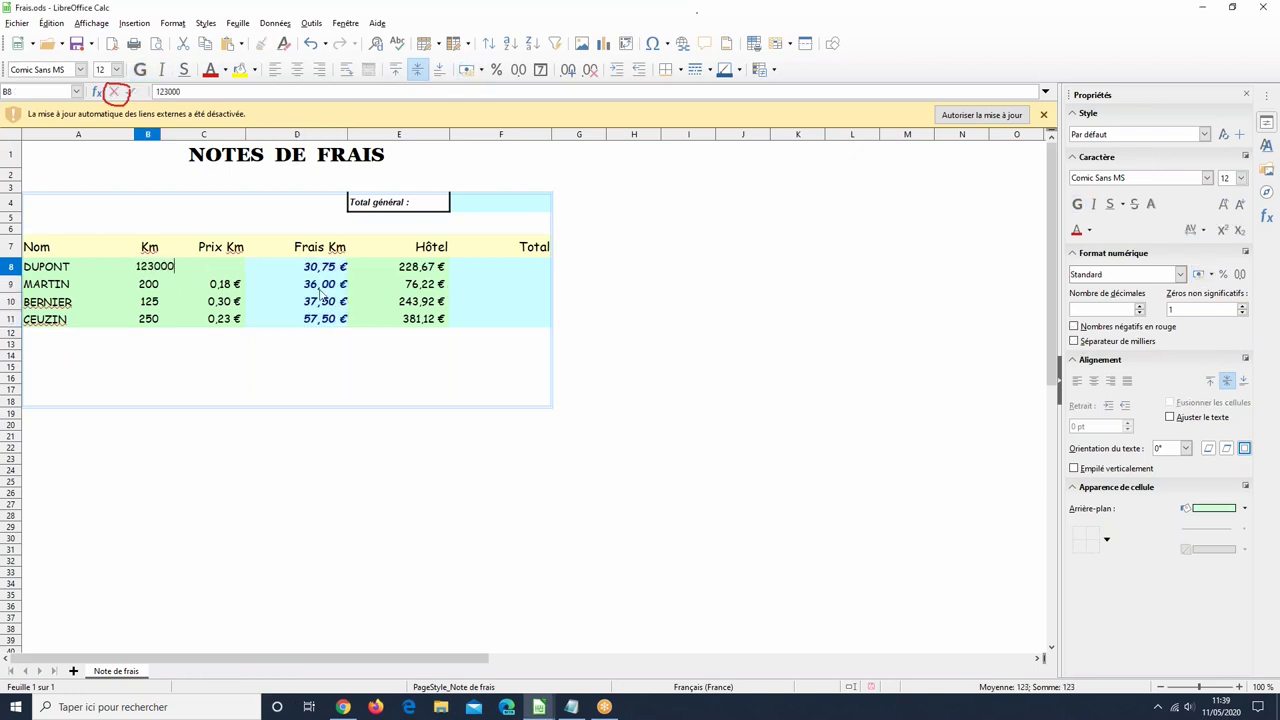
key(Return)
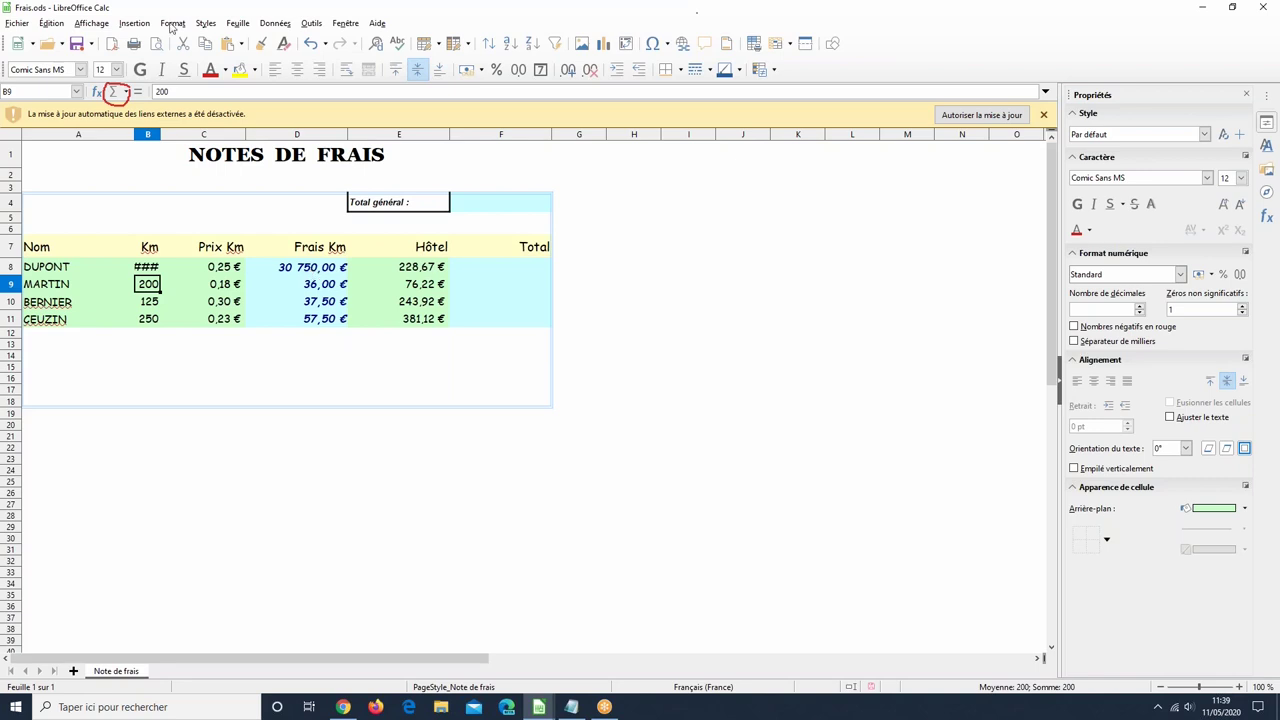
click(311, 44)
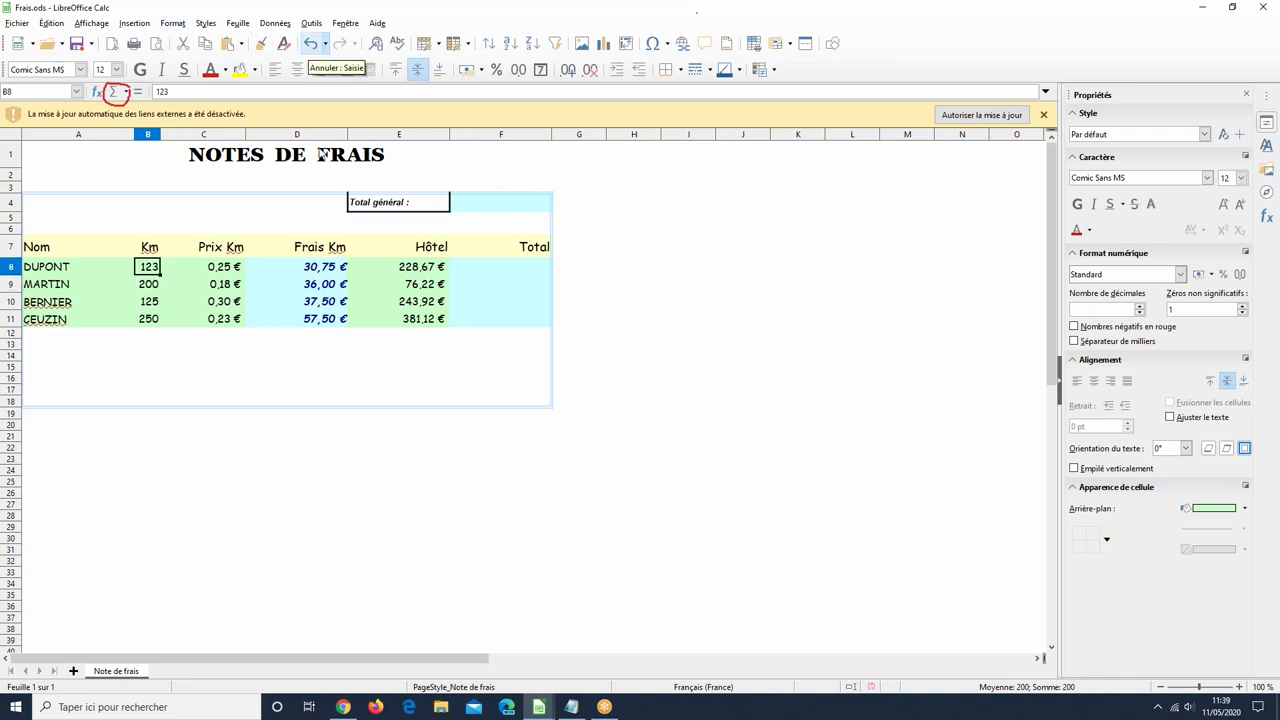
Step: Set the number of decimals for the Frais Km amounts in D8:D11 to 4
click(312, 268)
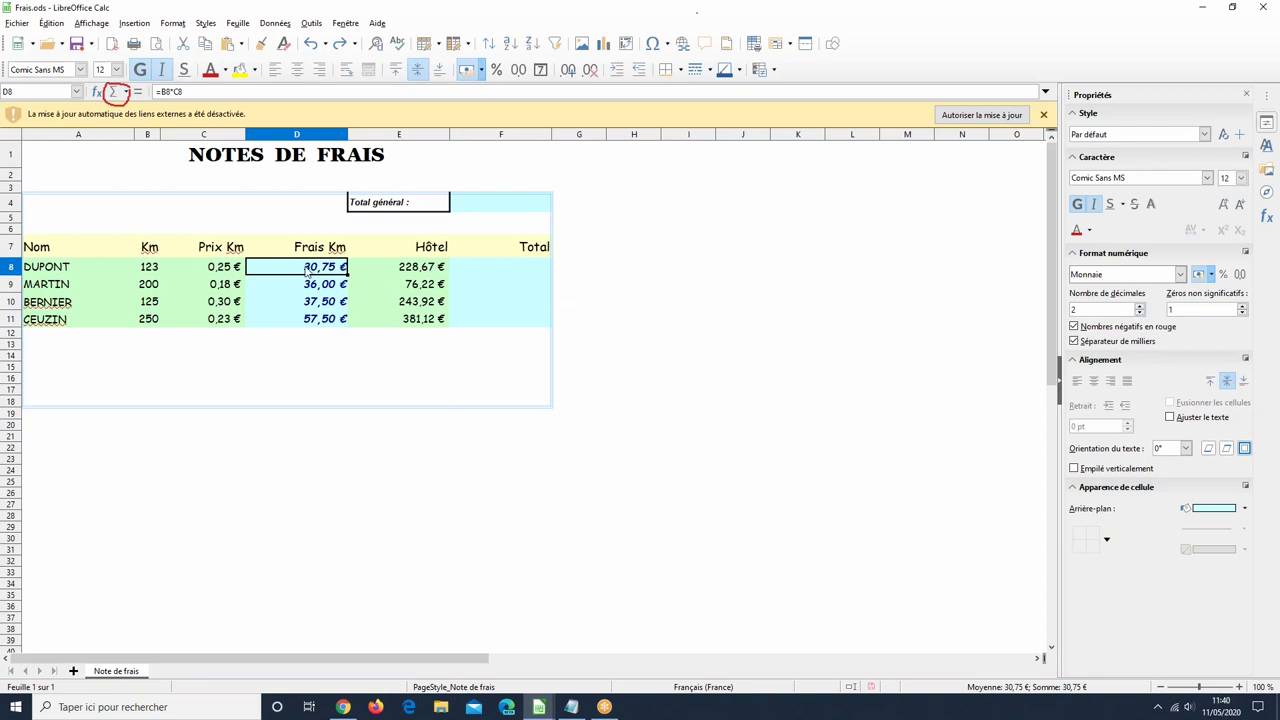
drag(308, 270, 330, 320)
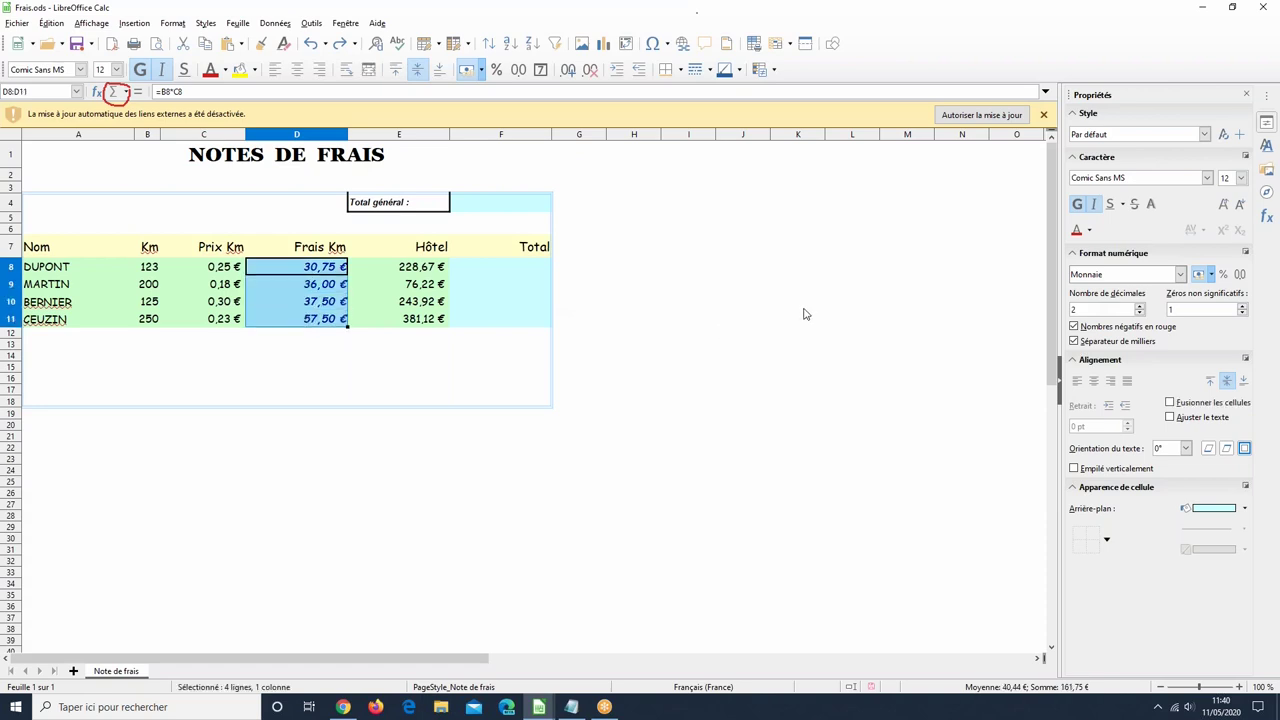
click(1140, 307)
click(1140, 307)
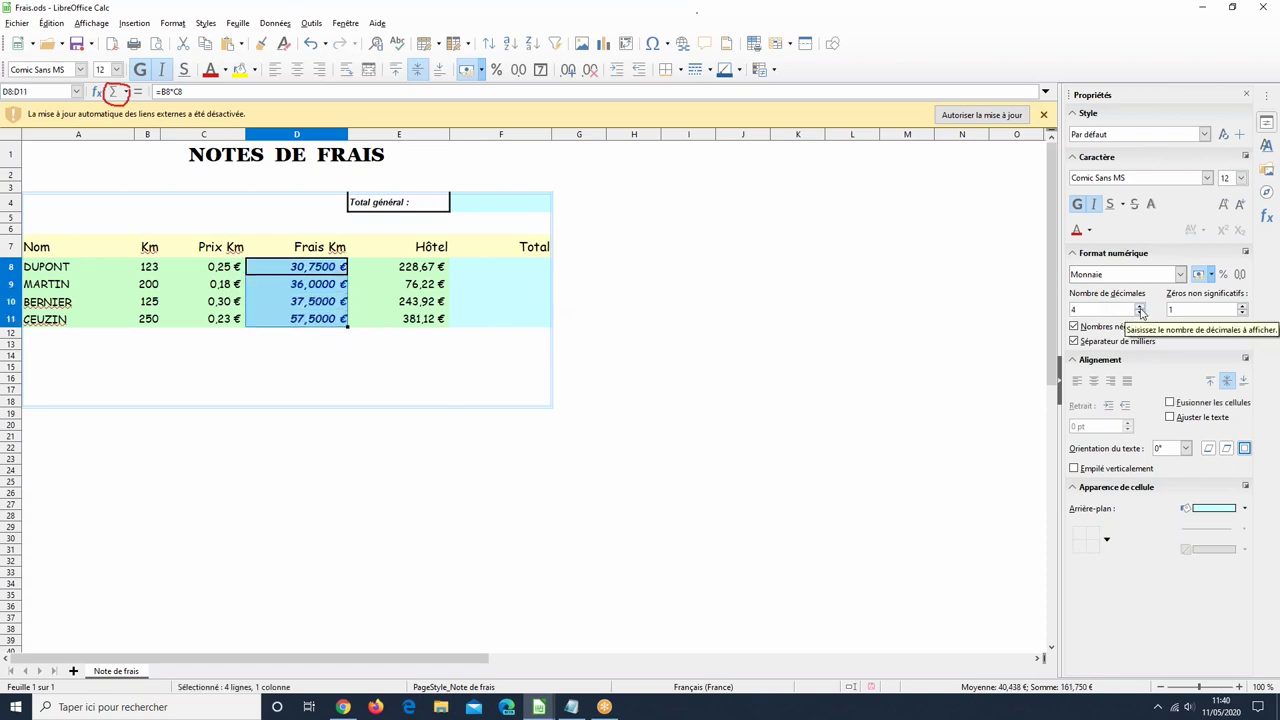
Step: Reduce the decimals of the Frais Km amounts in D8:D11 to 0 and restore them to 2
click(1140, 313)
click(1140, 313)
click(1140, 313)
click(1140, 313)
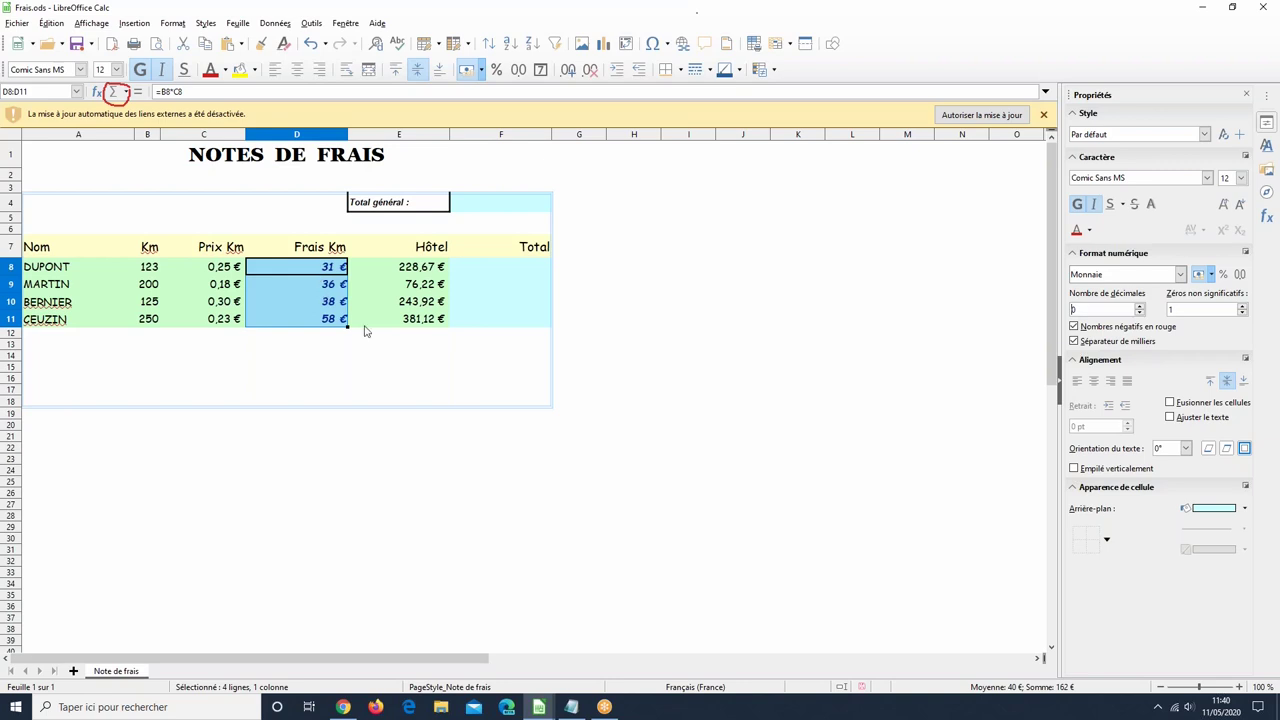
click(1139, 306)
click(1139, 306)
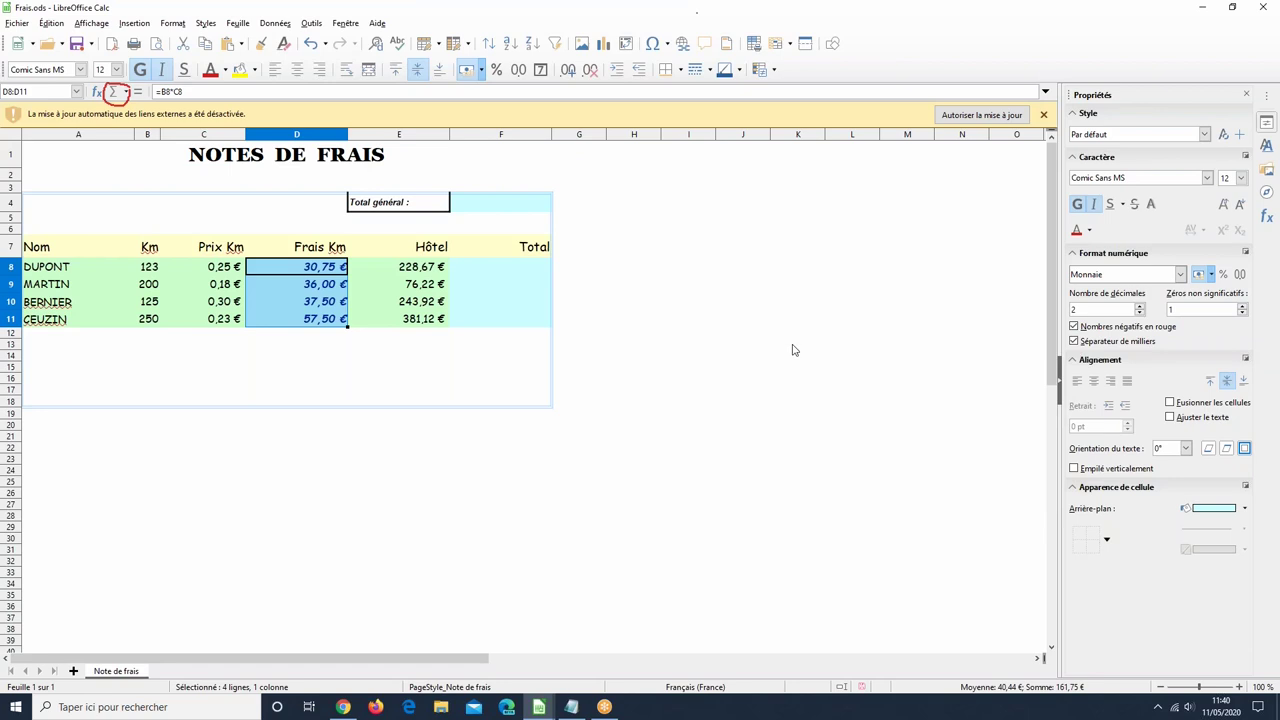
Step: Change the Km value in B8 to -123, check the amount in D8 and undo the entry
click(140, 268)
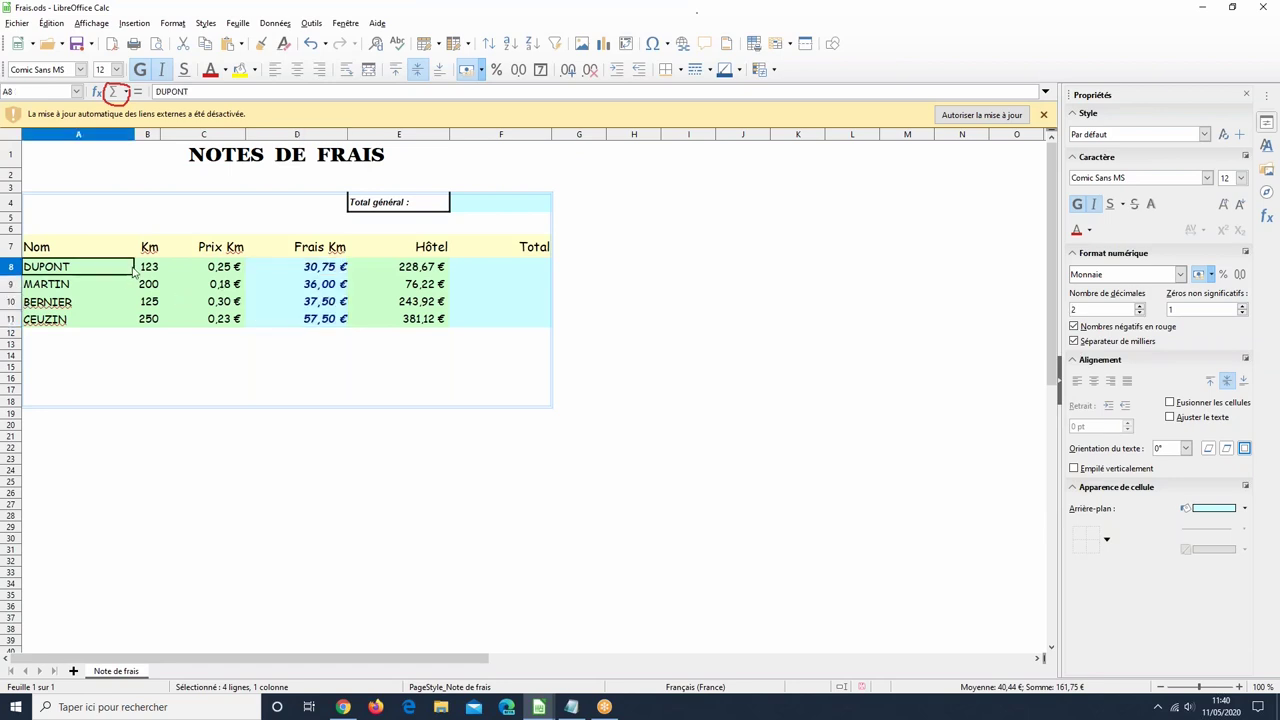
click(160, 92)
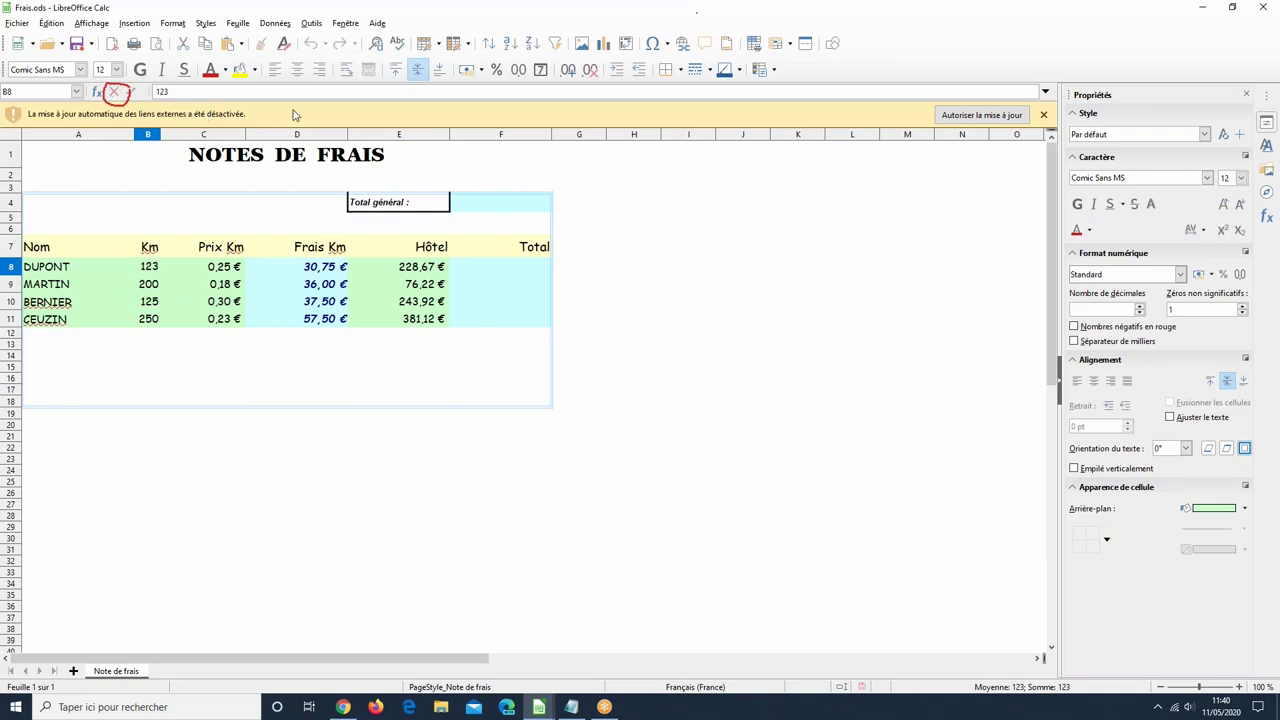
text(-)
key(Return)
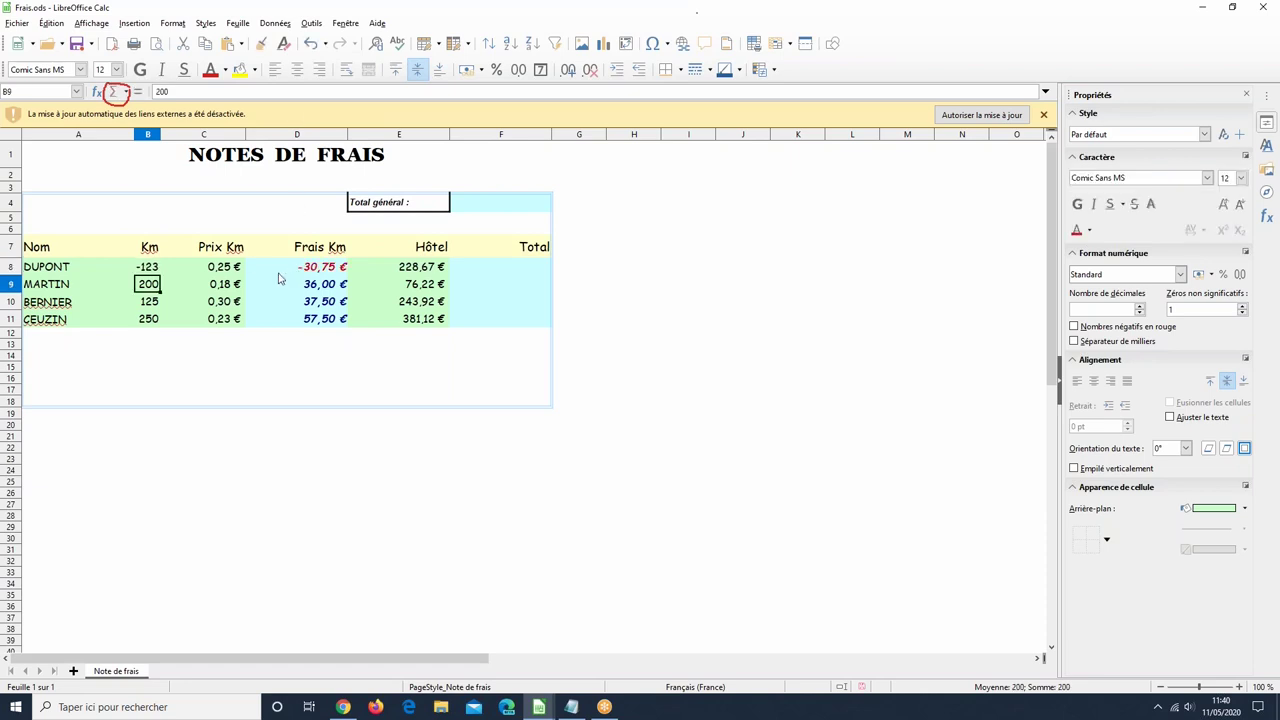
click(295, 267)
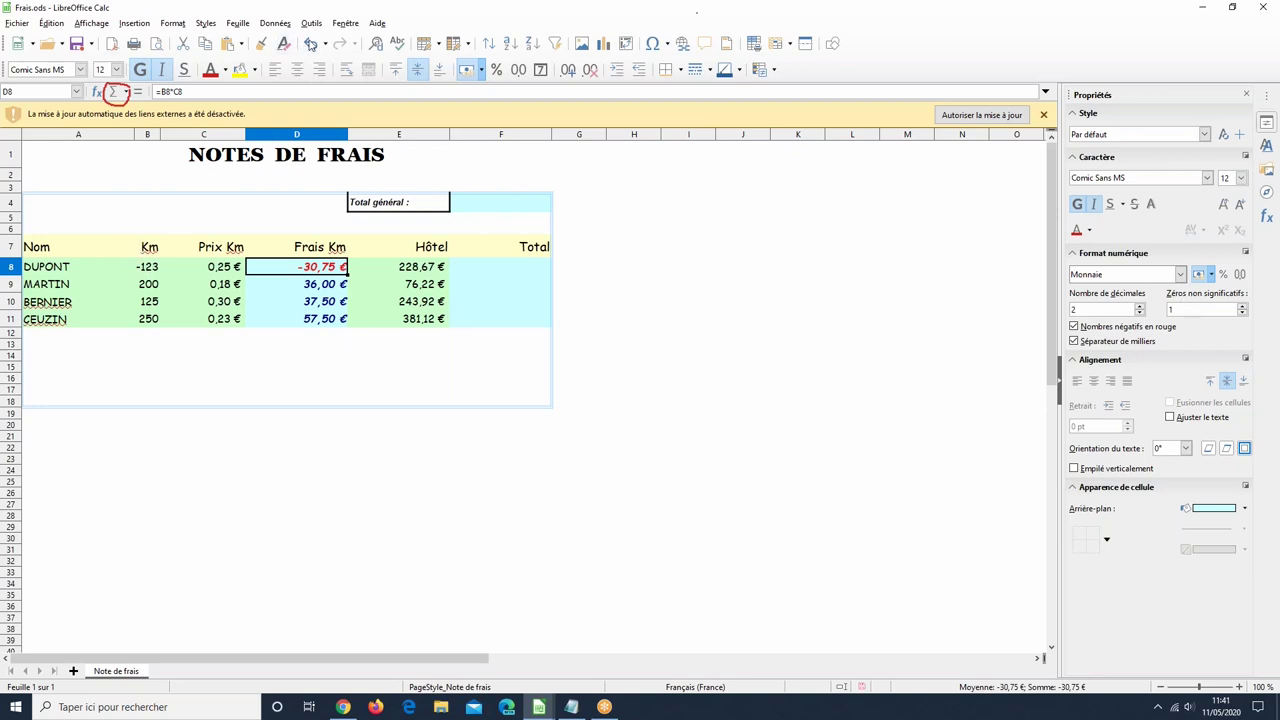
click(311, 44)
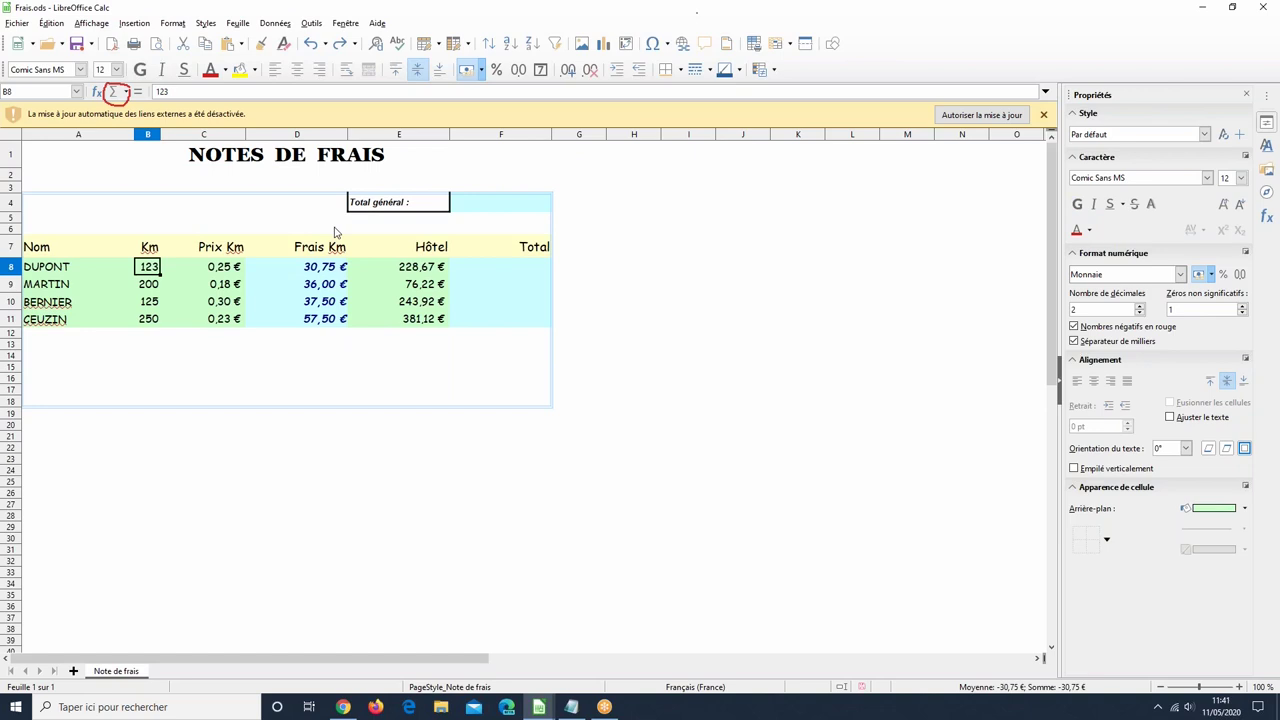
Step: Enter the formula =D8+E8 in cell F8 to add the Frais Km and Hôtel amounts of the first row
click(489, 270)
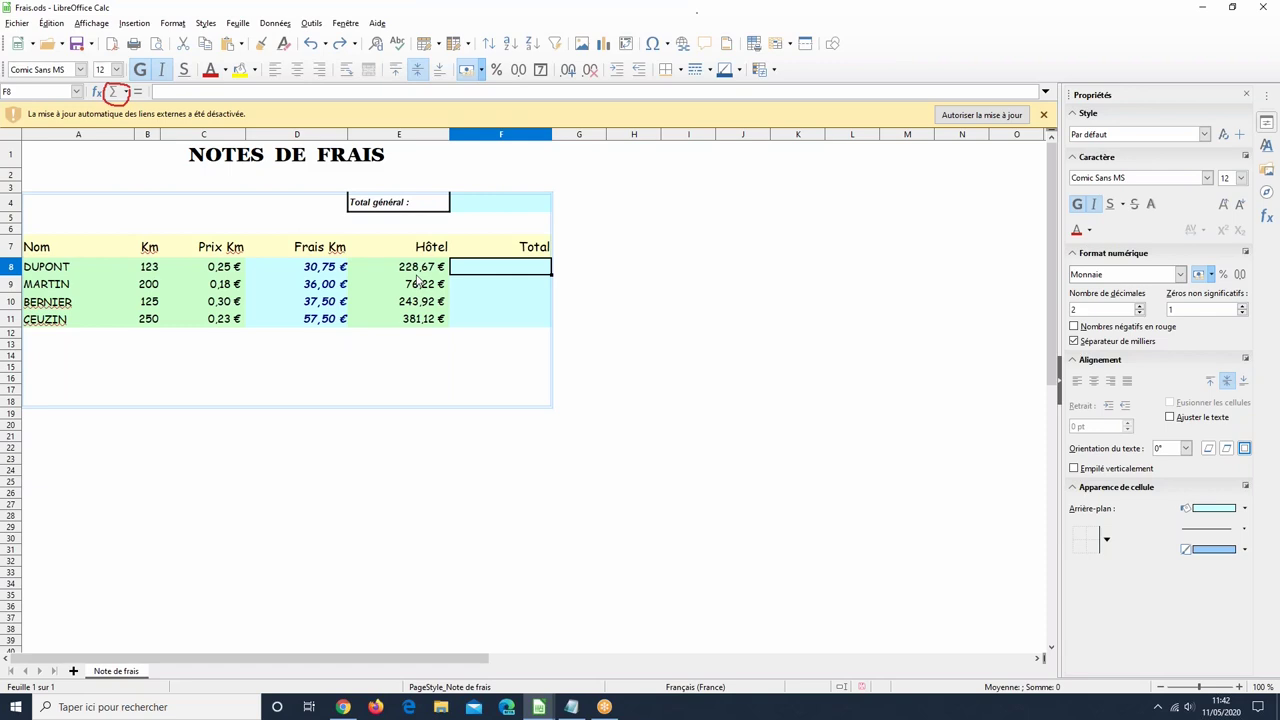
text(=)
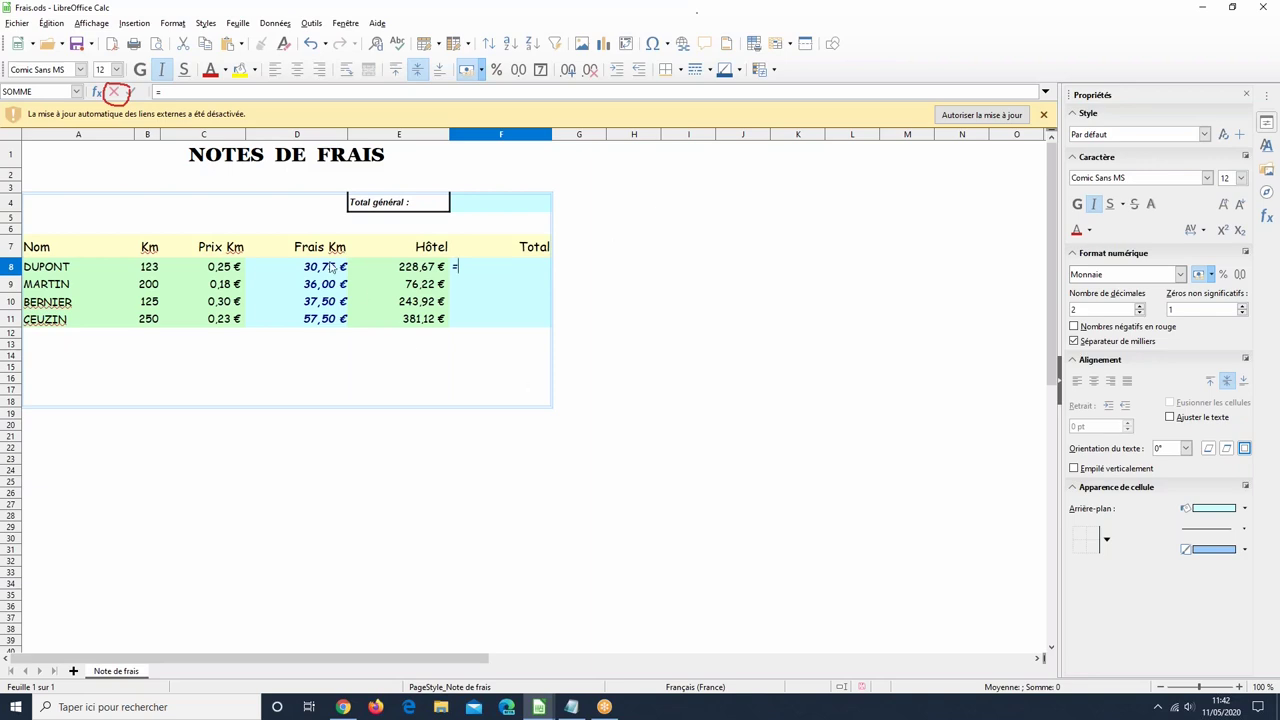
click(325, 269)
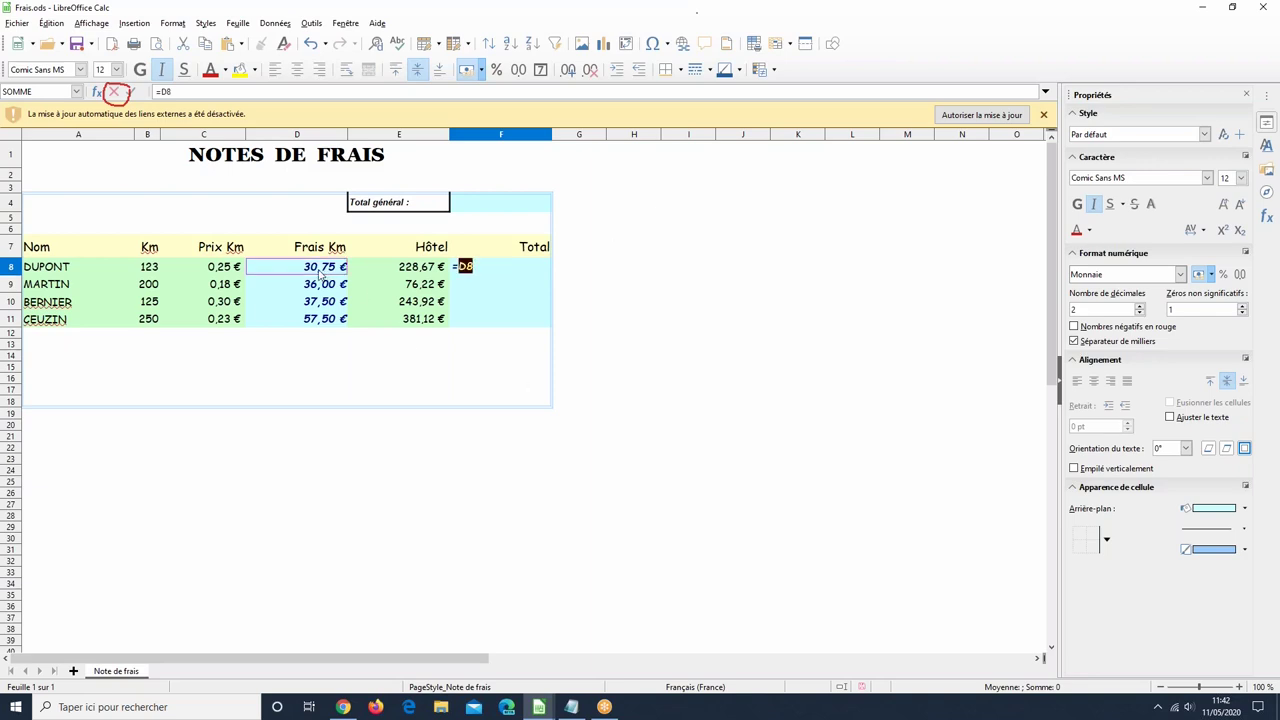
text(+)
click(430, 271)
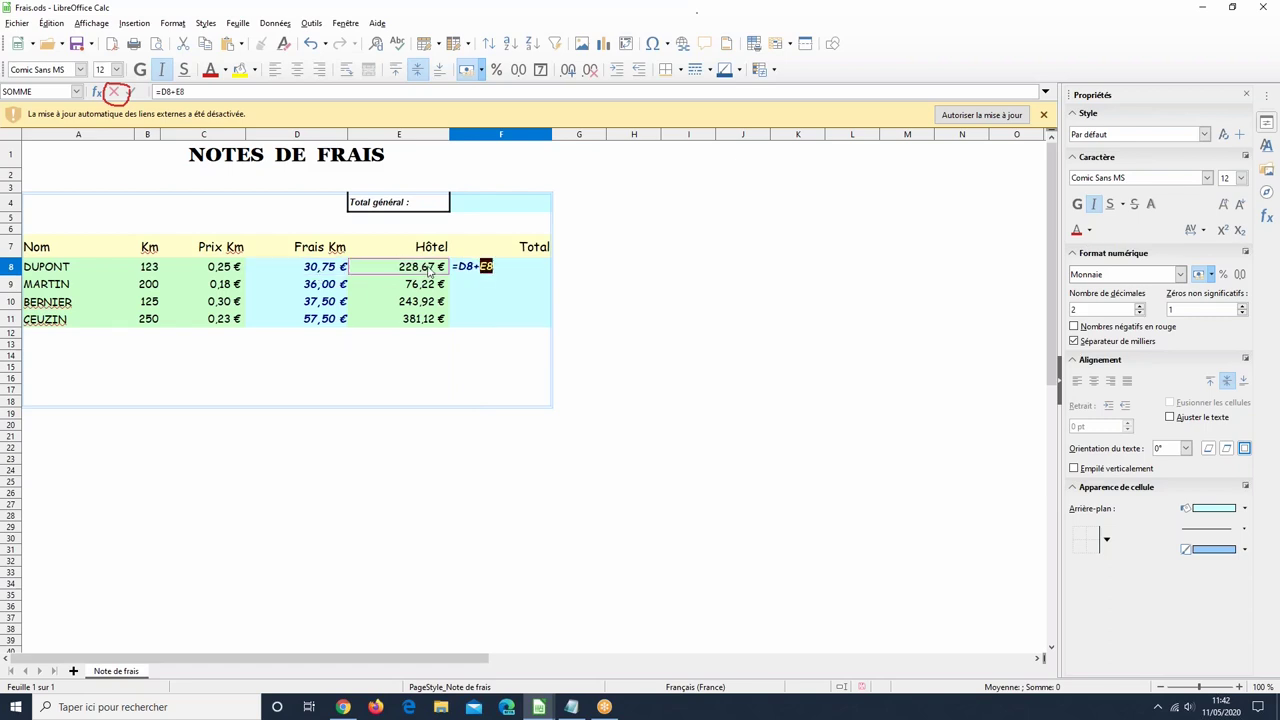
key(Return)
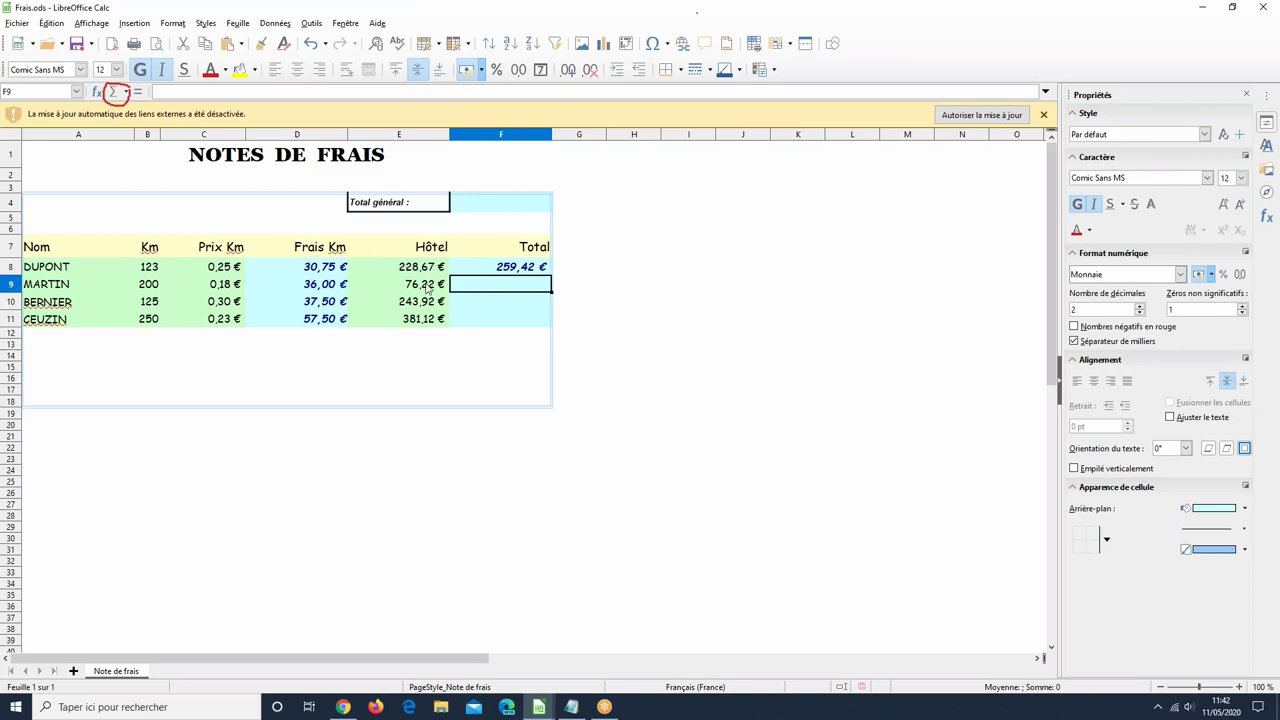
Step: Fill the Total formula from cell F8 down to F11 and check the formula in F8
click(541, 272)
drag(547, 271, 546, 322)
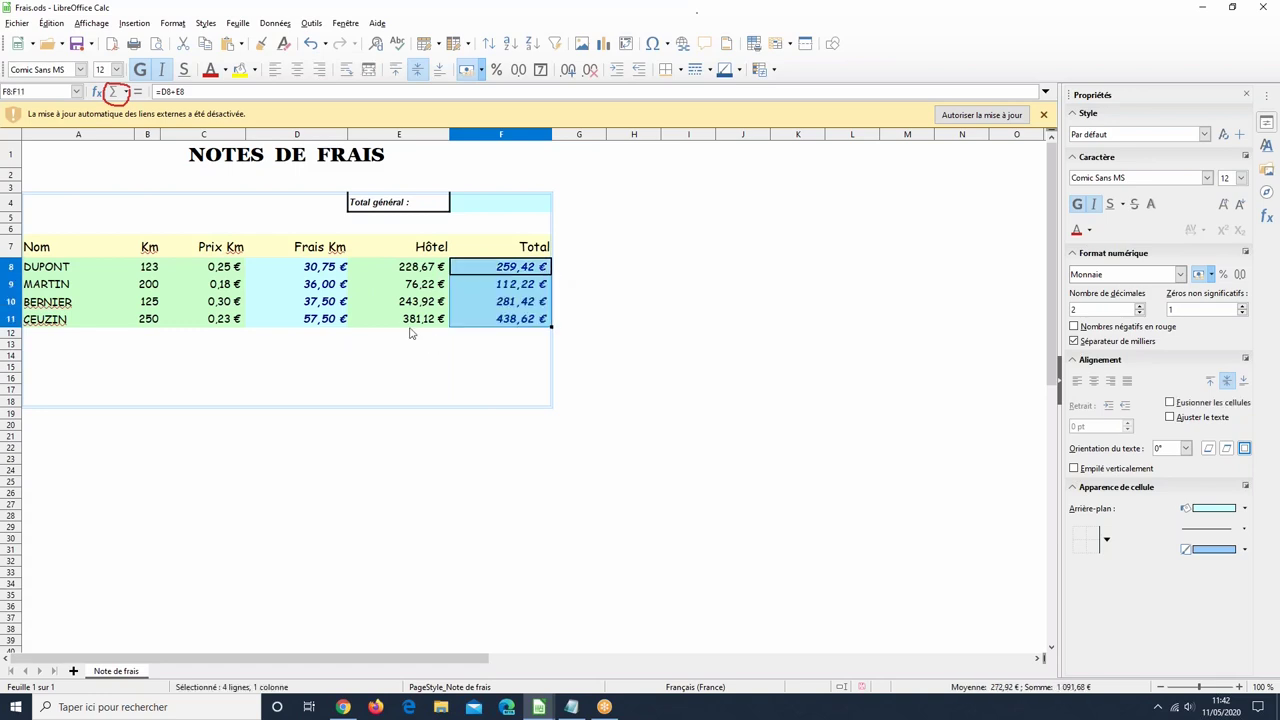
click(503, 274)
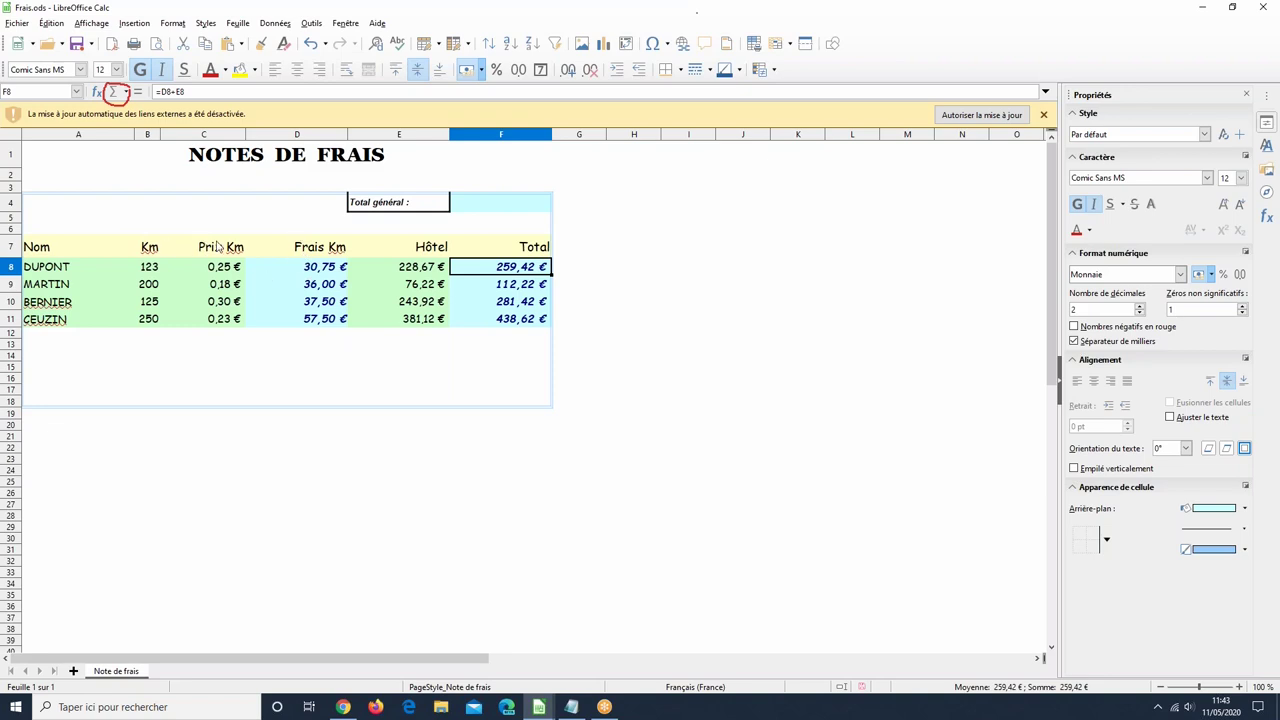
drag(131, 232, 143, 306)
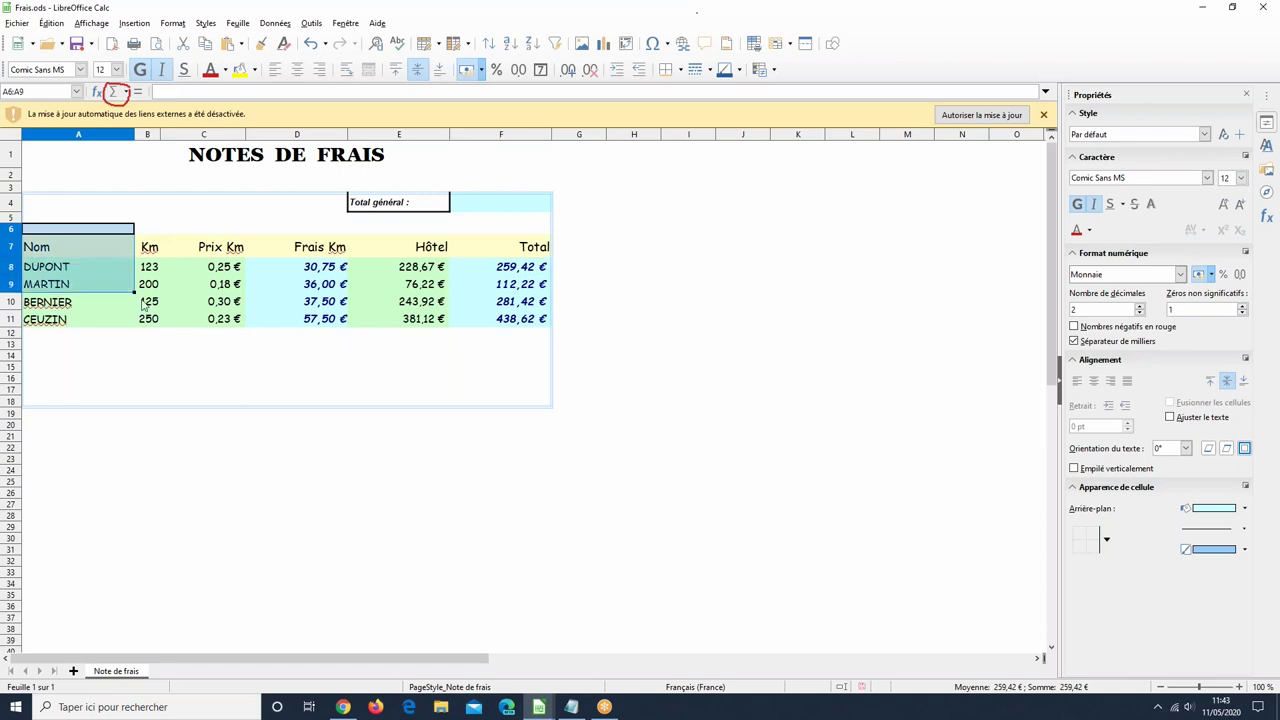
click(224, 334)
drag(232, 323, 145, 248)
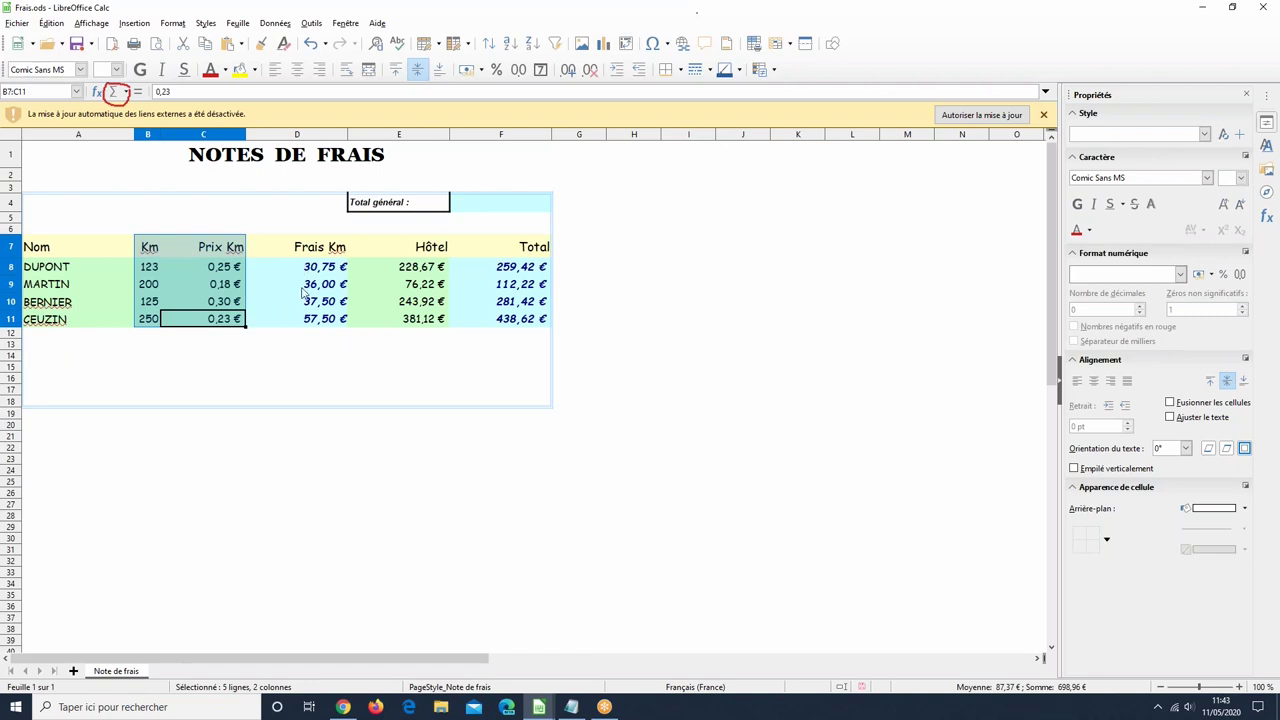
click(344, 355)
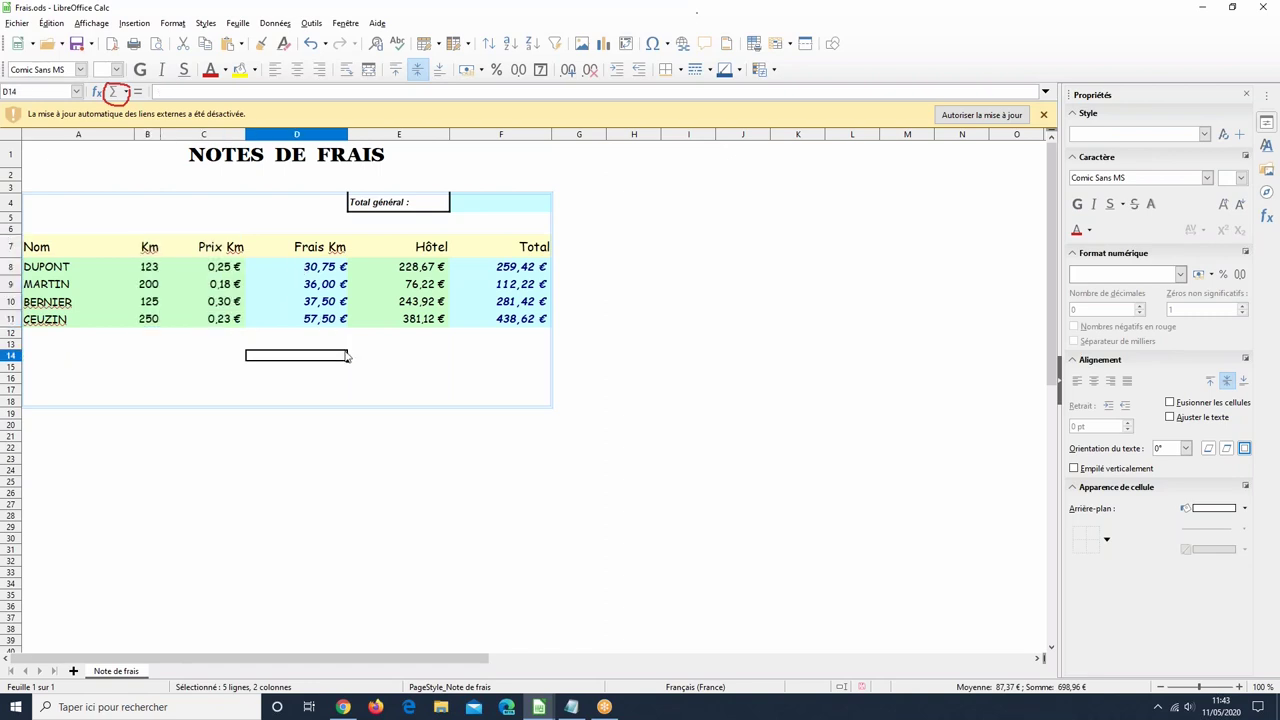
click(489, 269)
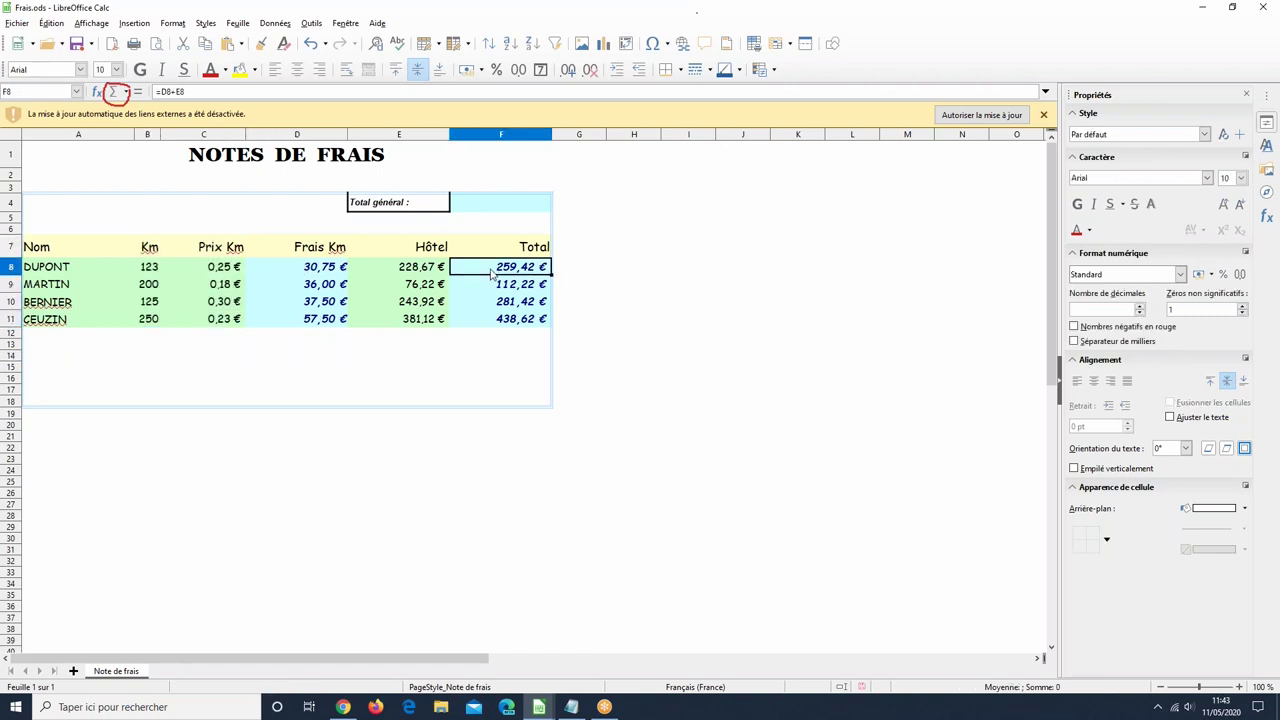
Step: Calculate the Total général in cell F4 with the formula =SOMME(F8:F11)
click(490, 207)
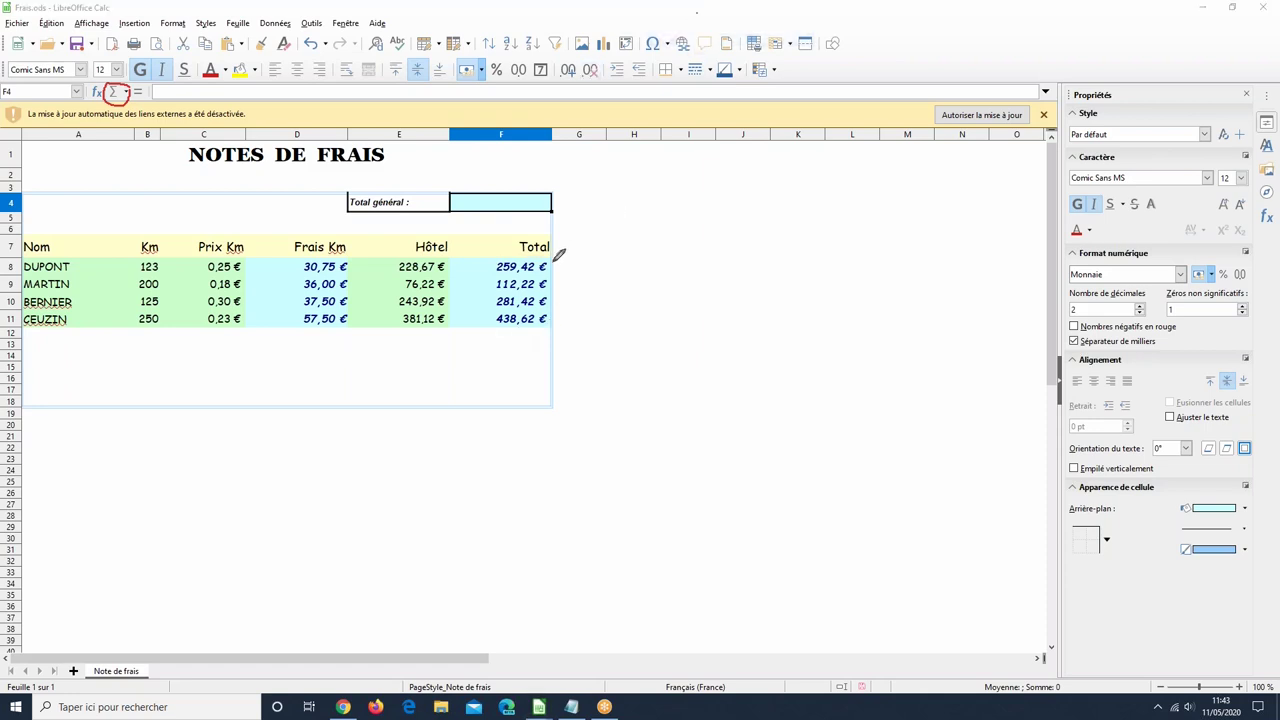
drag(557, 258, 560, 266)
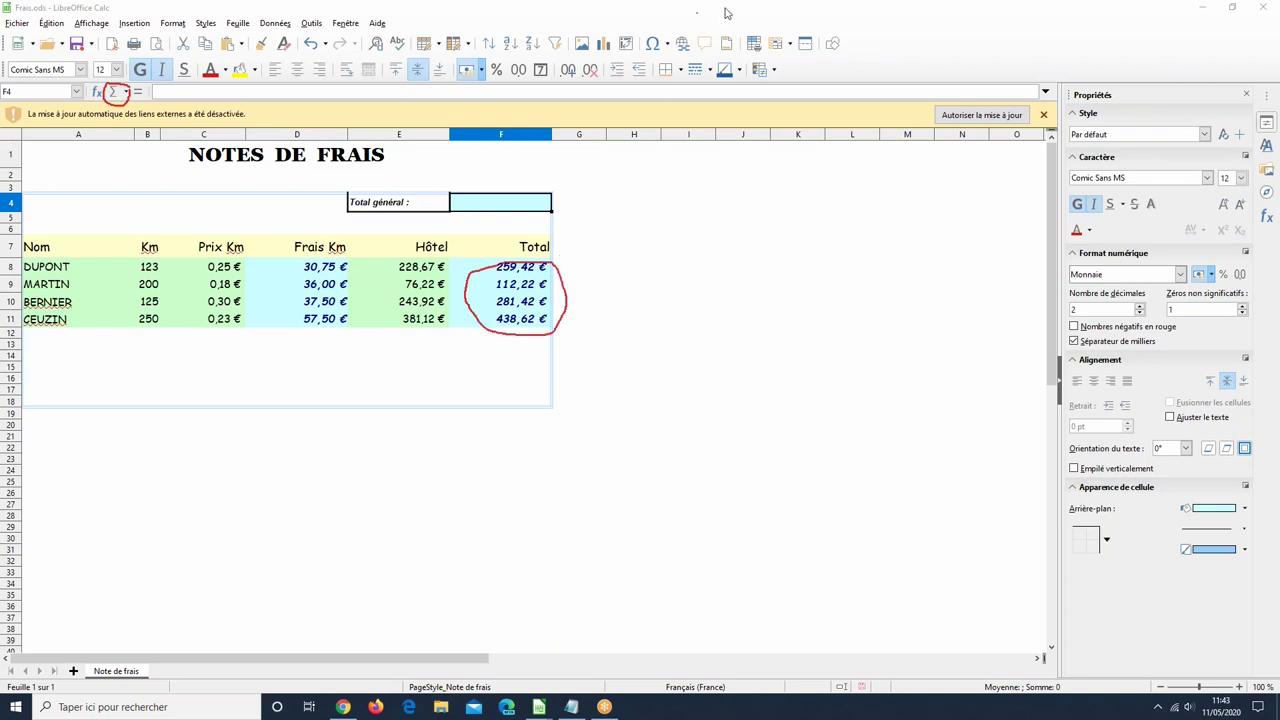
click(717, 105)
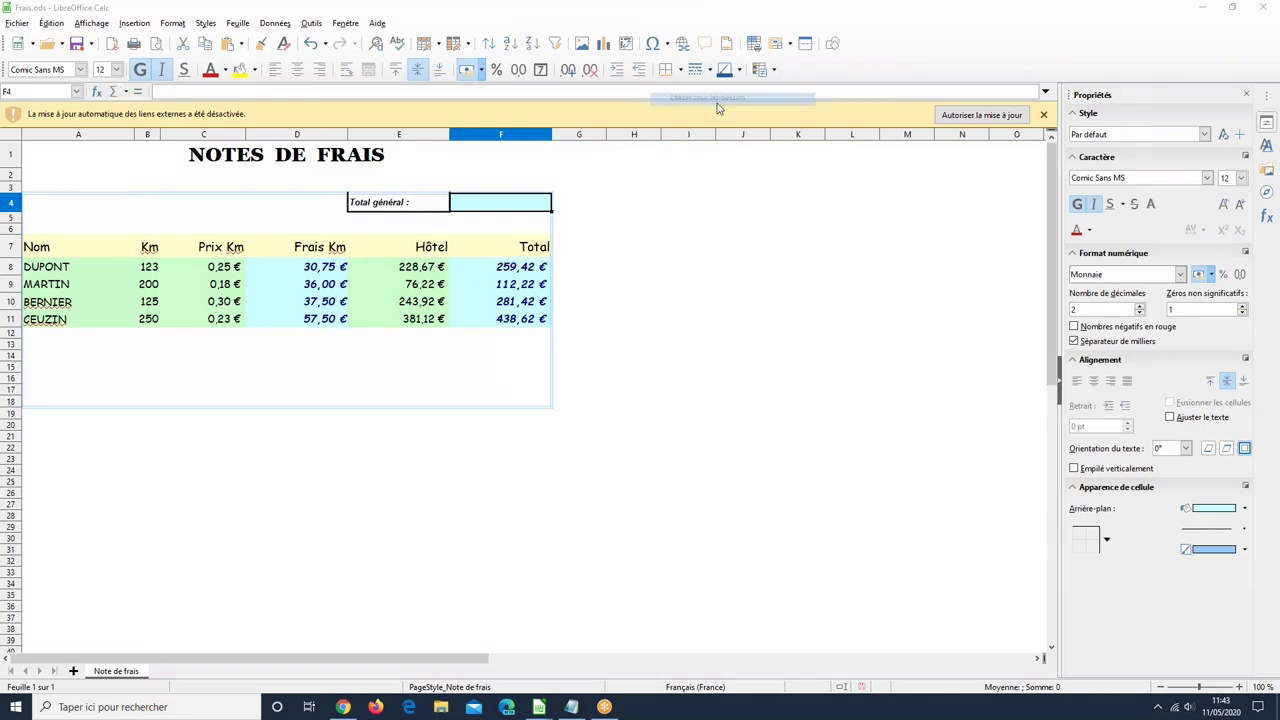
click(529, 207)
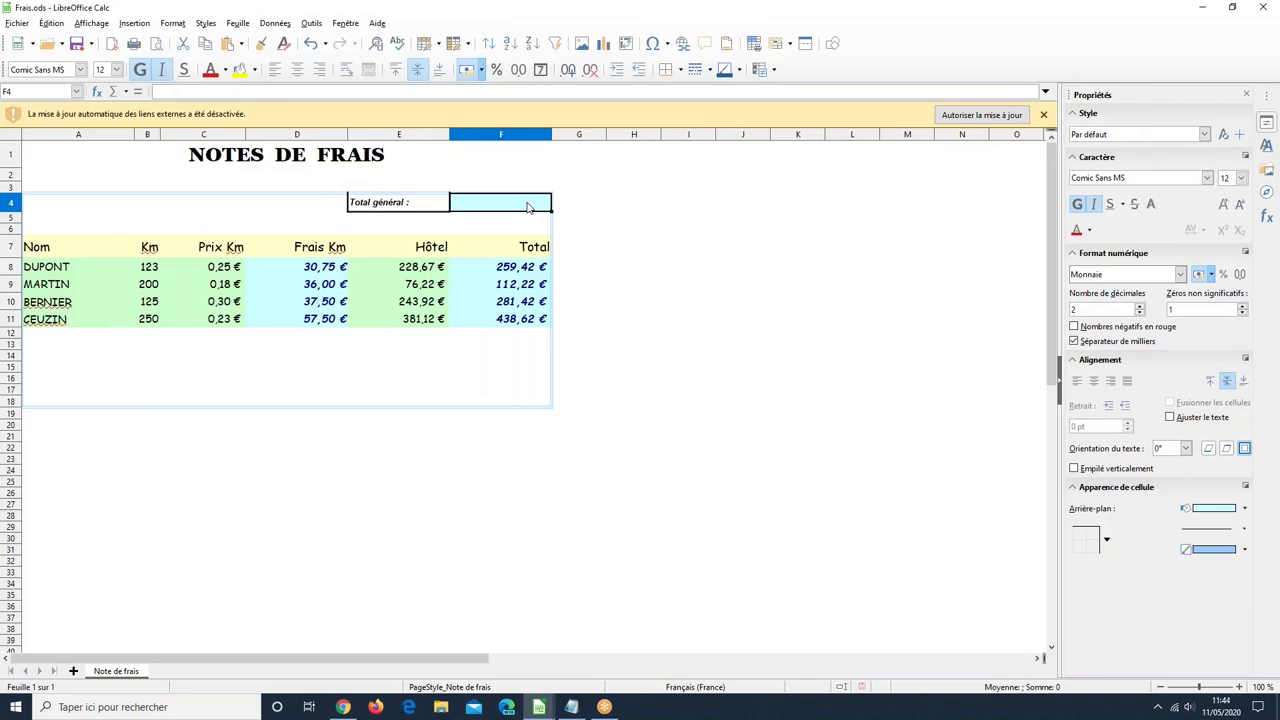
click(114, 92)
click(142, 109)
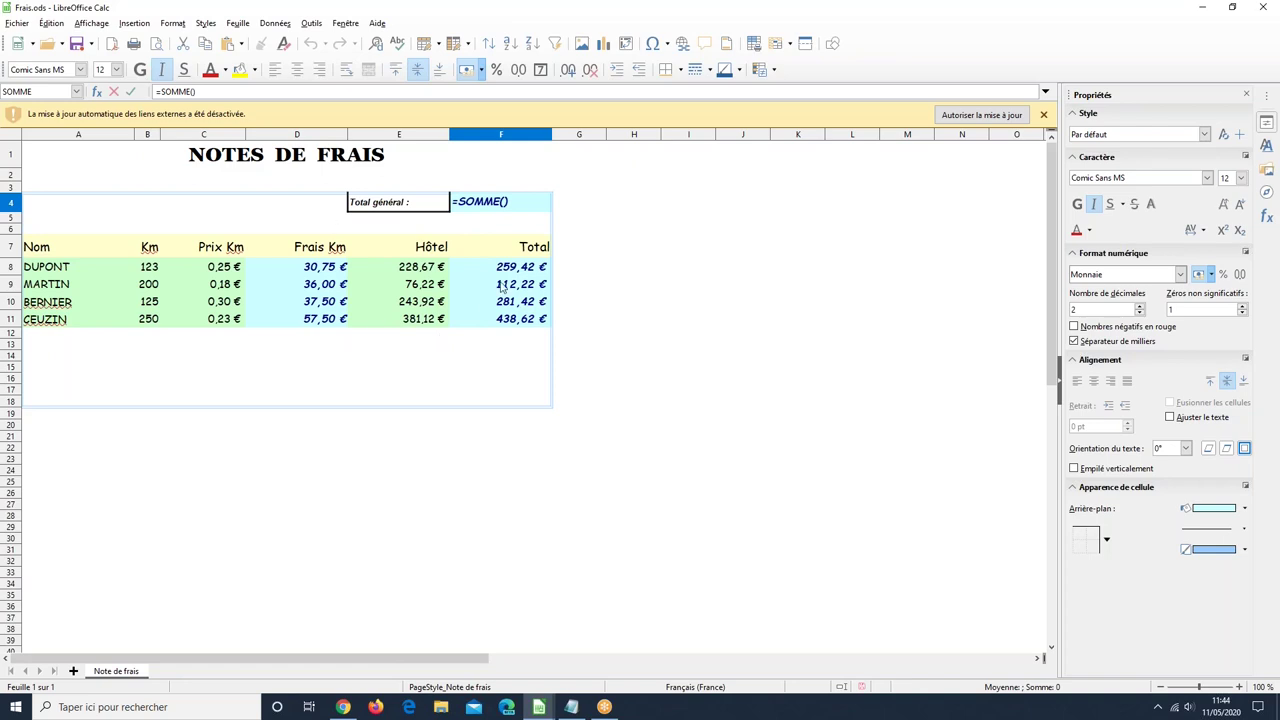
drag(513, 272, 513, 320)
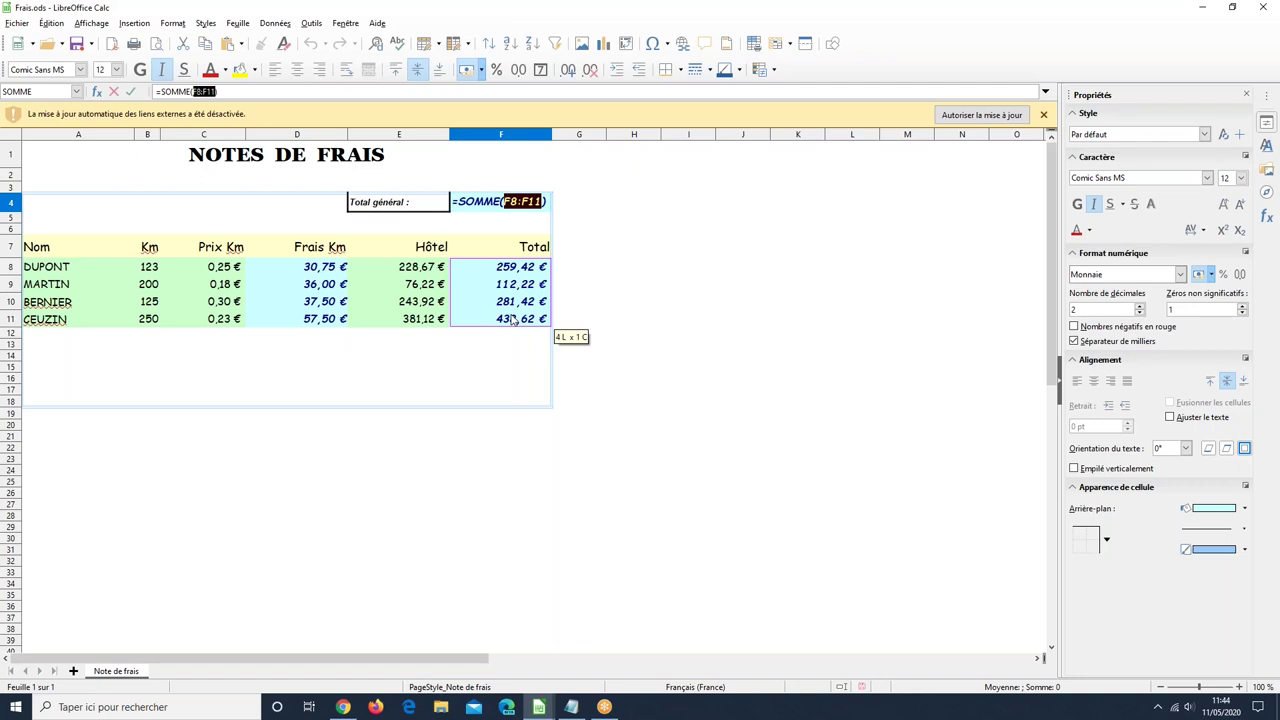
key(Return)
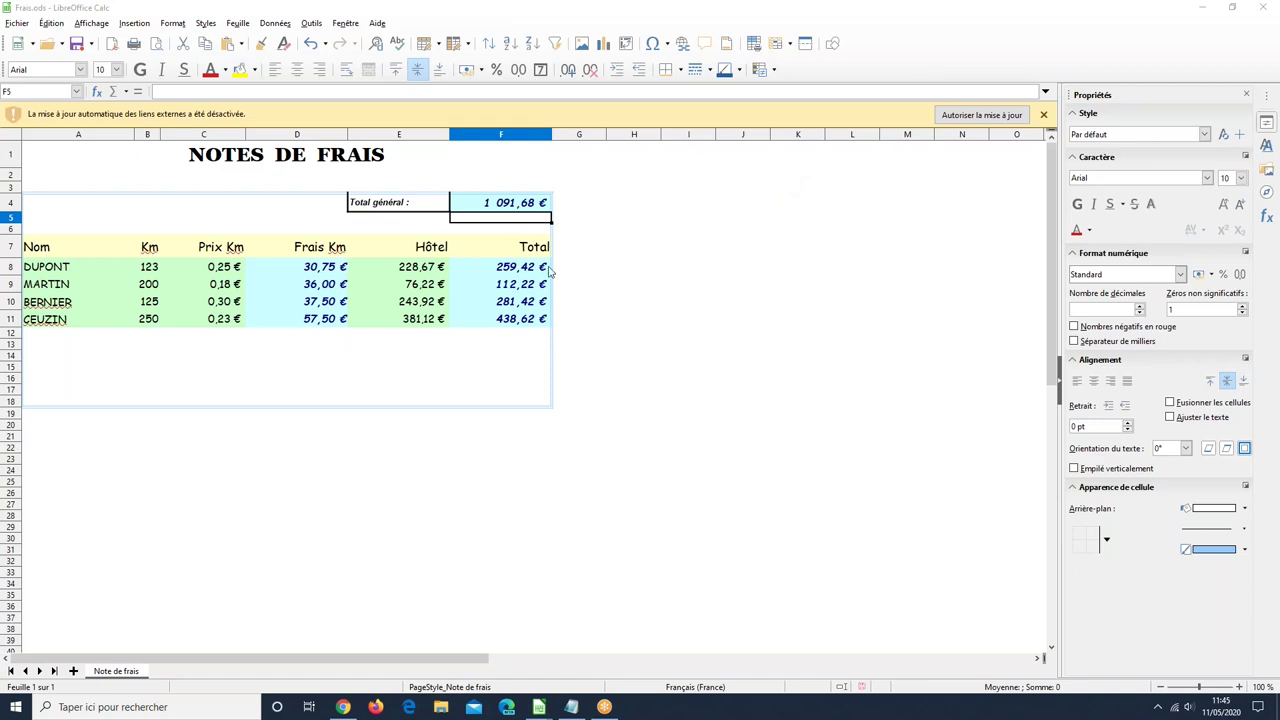
Step: Check the average and sum of the Total, Km and Prix Km values by selecting F8:F11, B8:B11 and C8:C11 in turn
drag(511, 268, 515, 319)
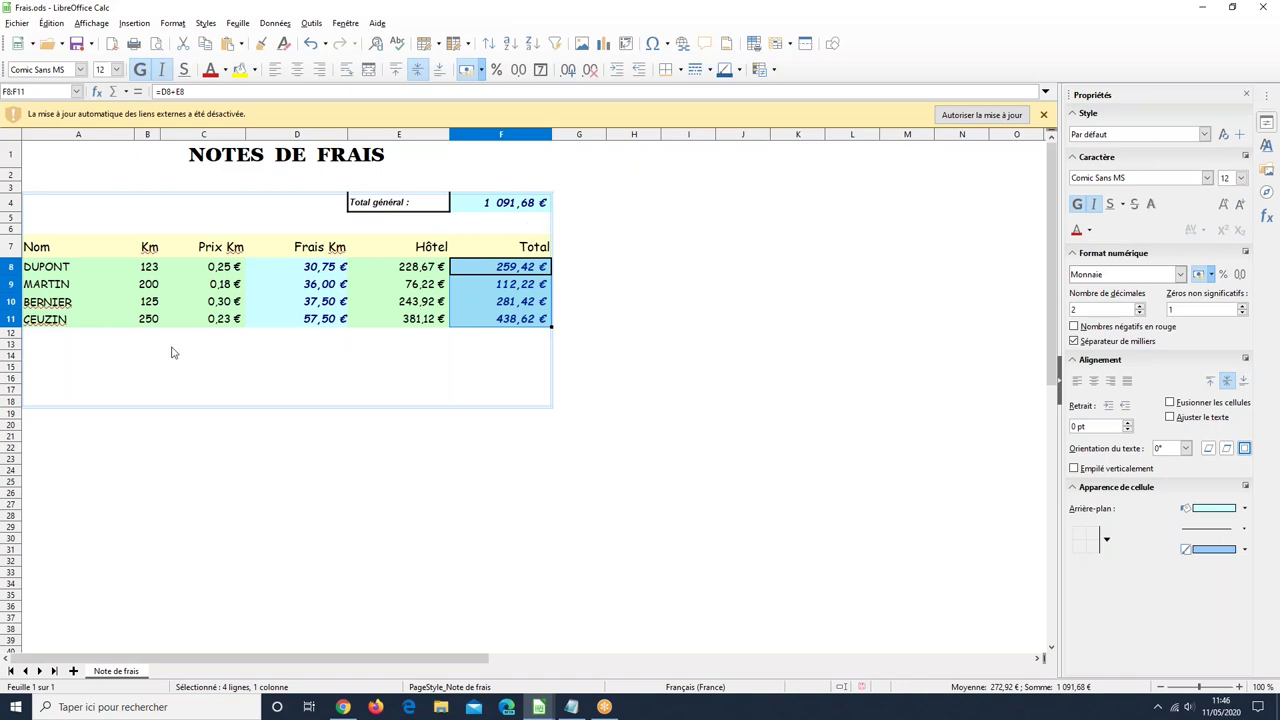
click(139, 346)
drag(148, 268, 145, 318)
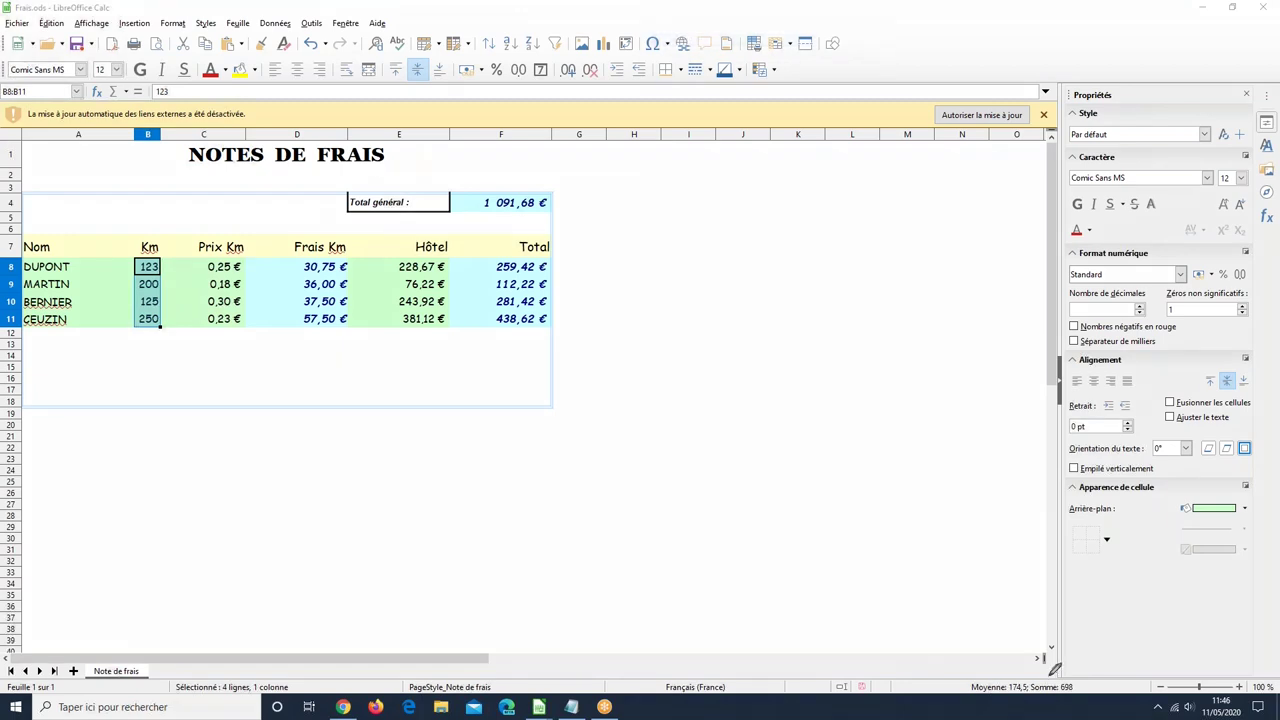
mouse_move(1052, 664)
mouse_down()
mouse_move(990, 672)
mouse_move(1060, 676)
mouse_up()
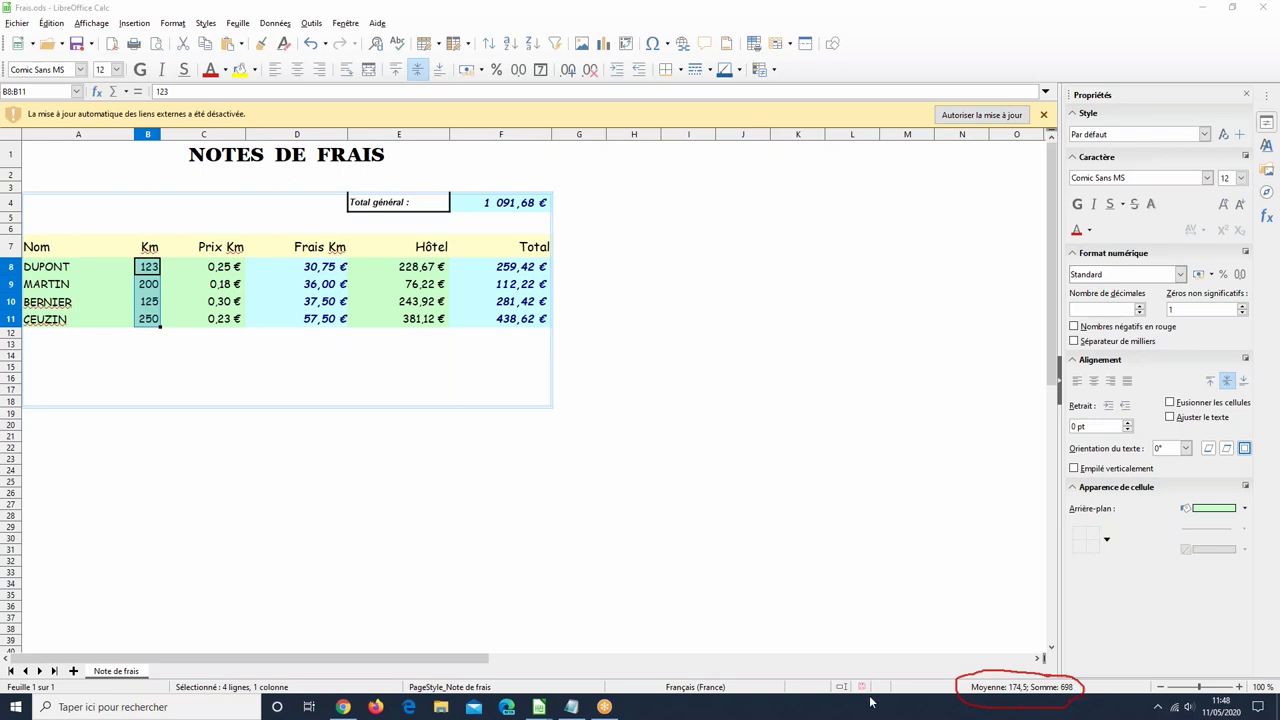
click(427, 531)
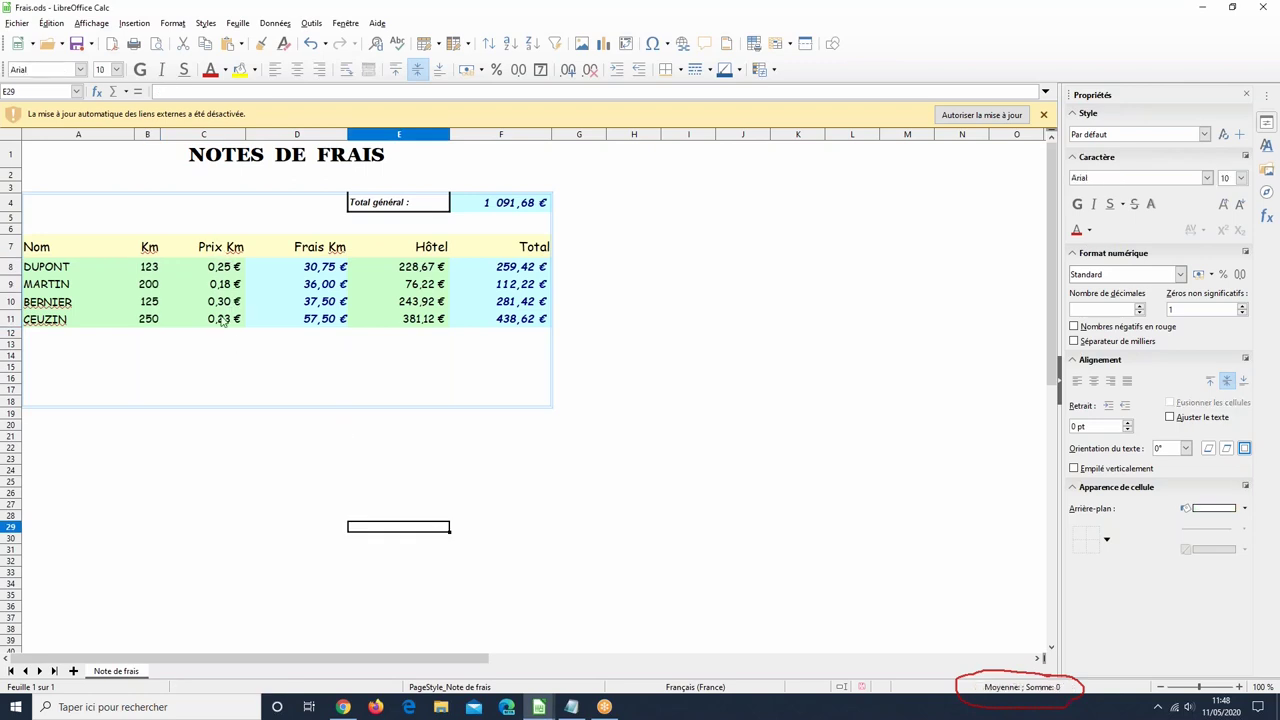
drag(220, 322, 228, 276)
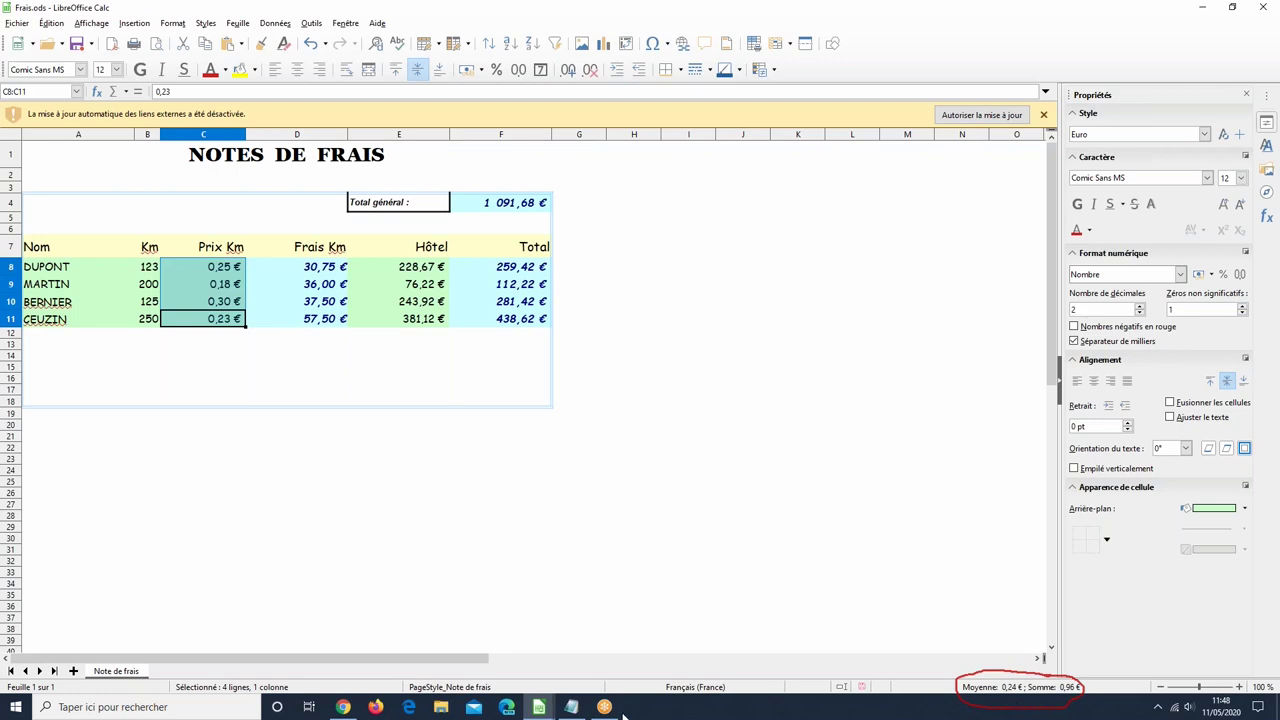
Step: Switch to ex calculs simples.ods, clear the Rabais 3% values in C5:C12 and look at the Exercice à compléter sheet
mouse_move(541, 710)
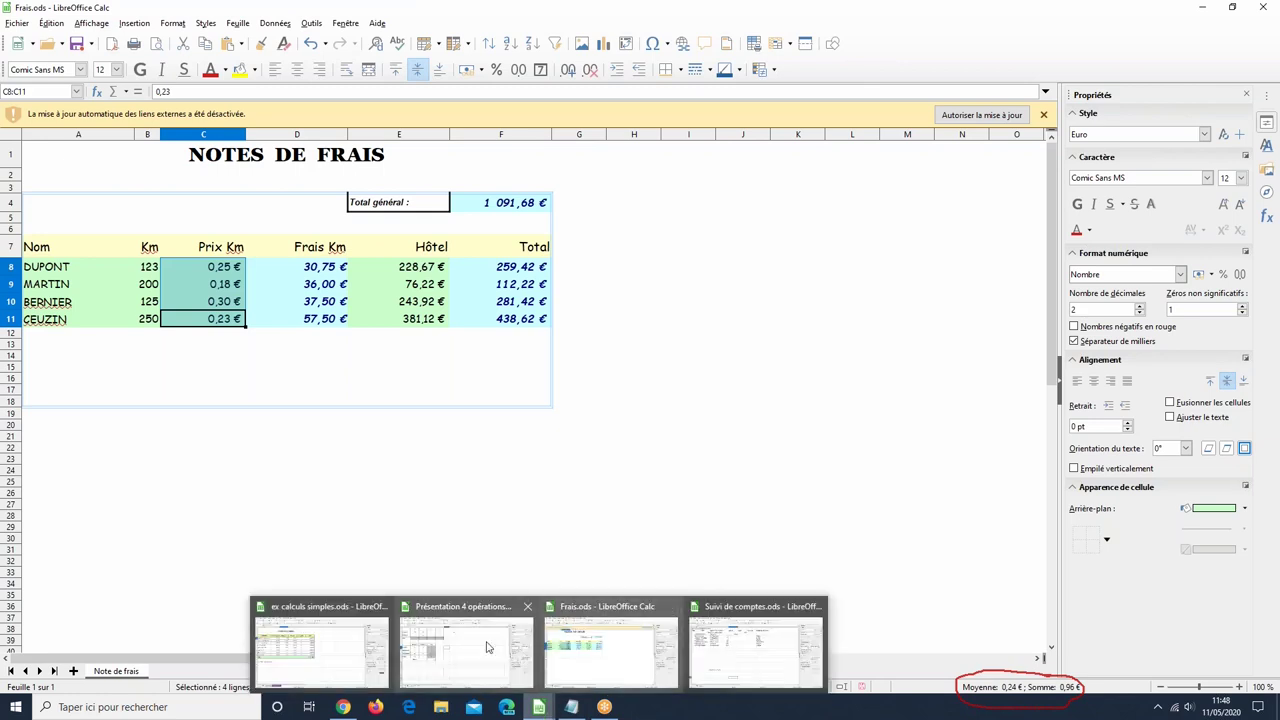
click(370, 654)
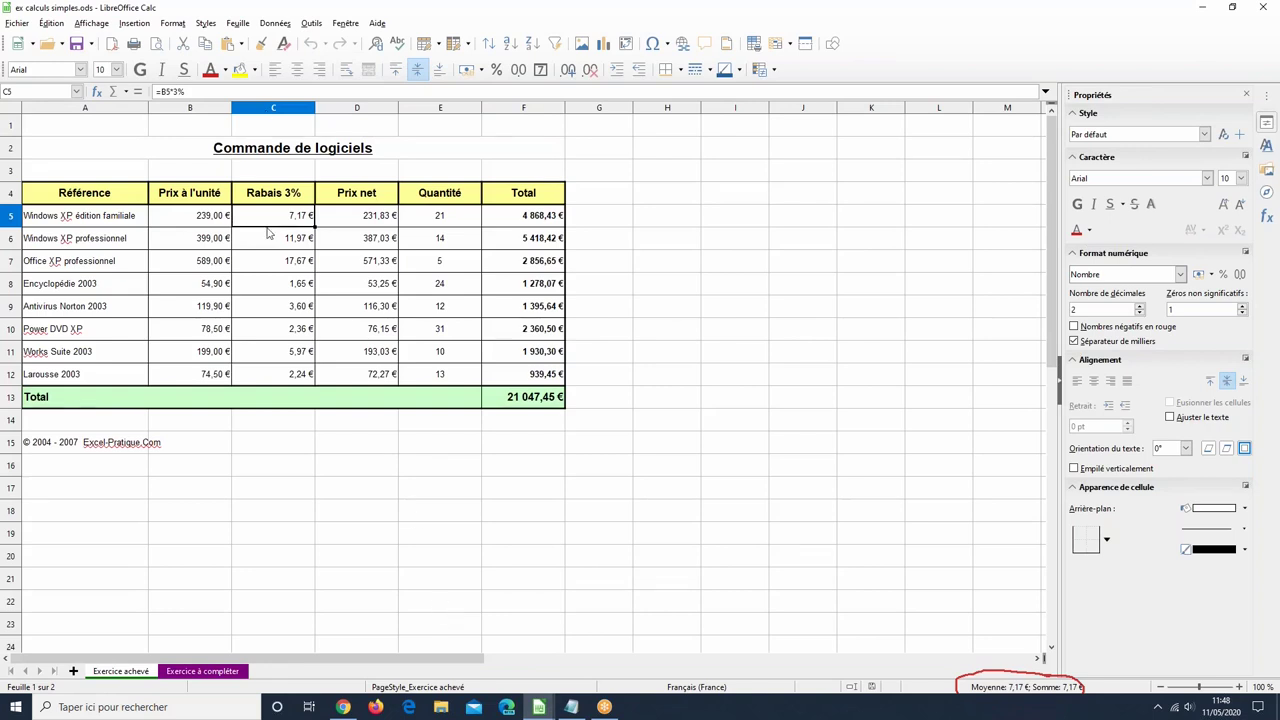
drag(285, 216, 295, 378)
key(Delete)
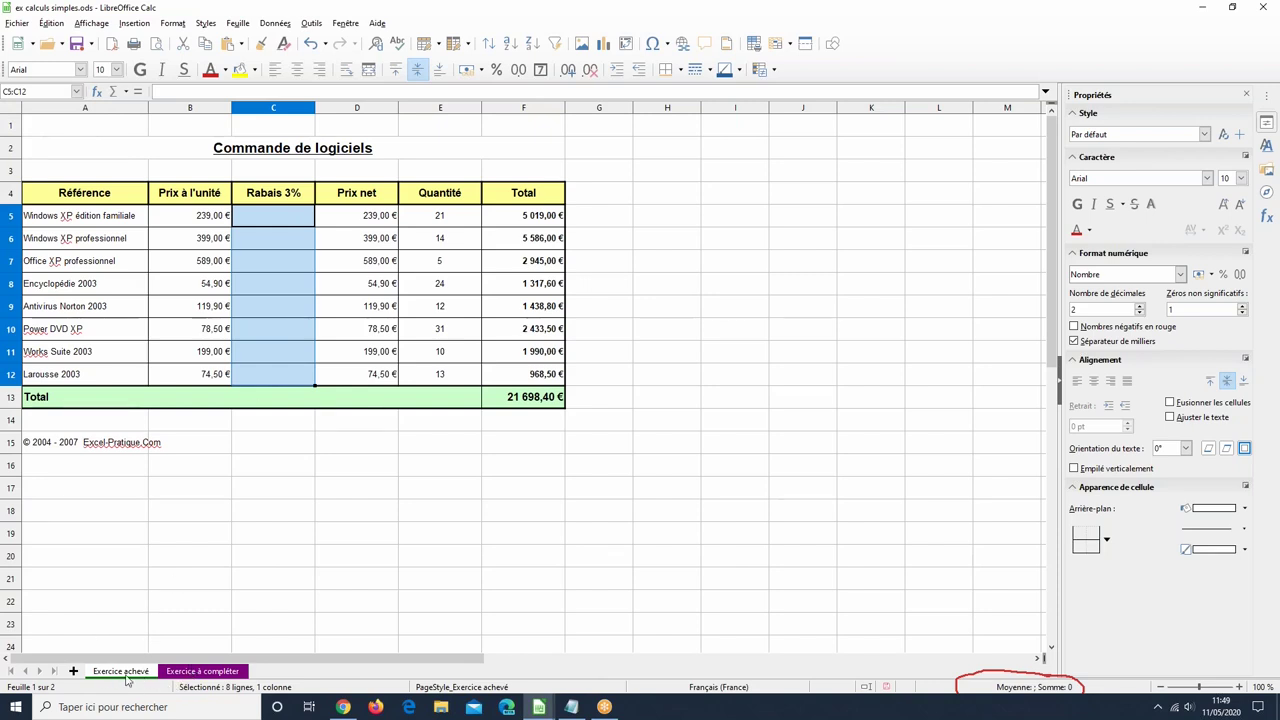
click(201, 674)
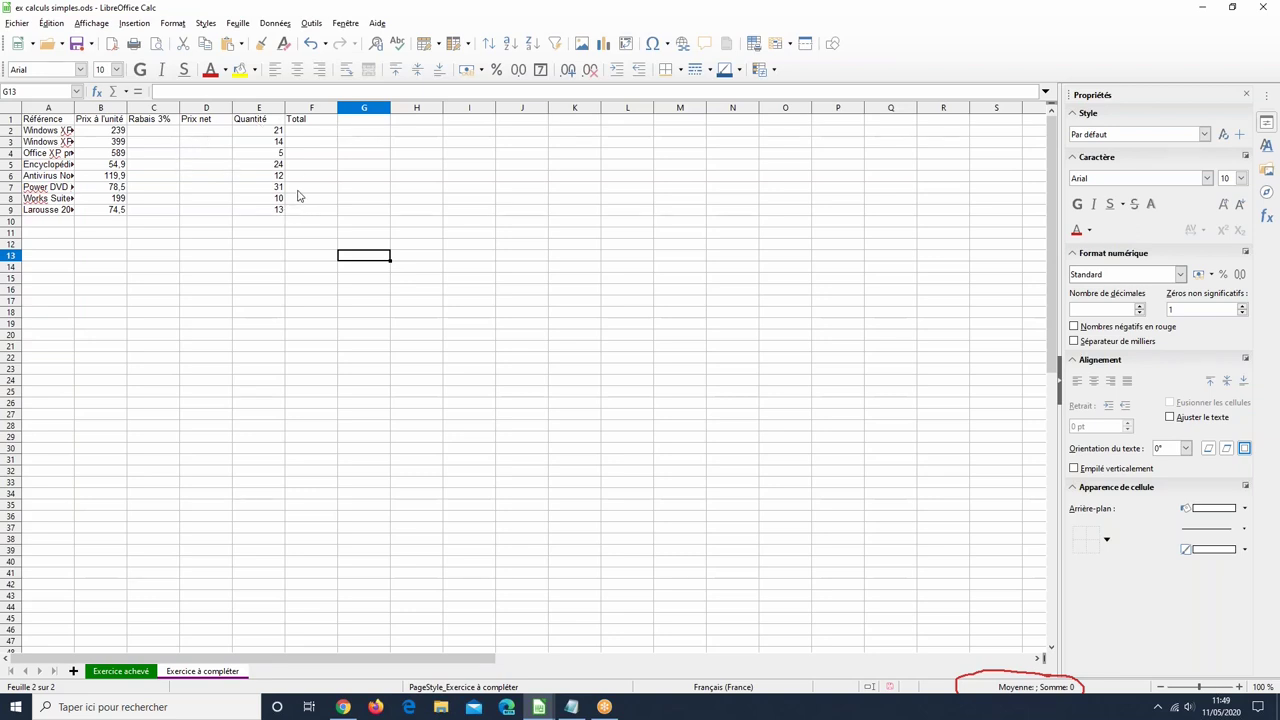
click(120, 672)
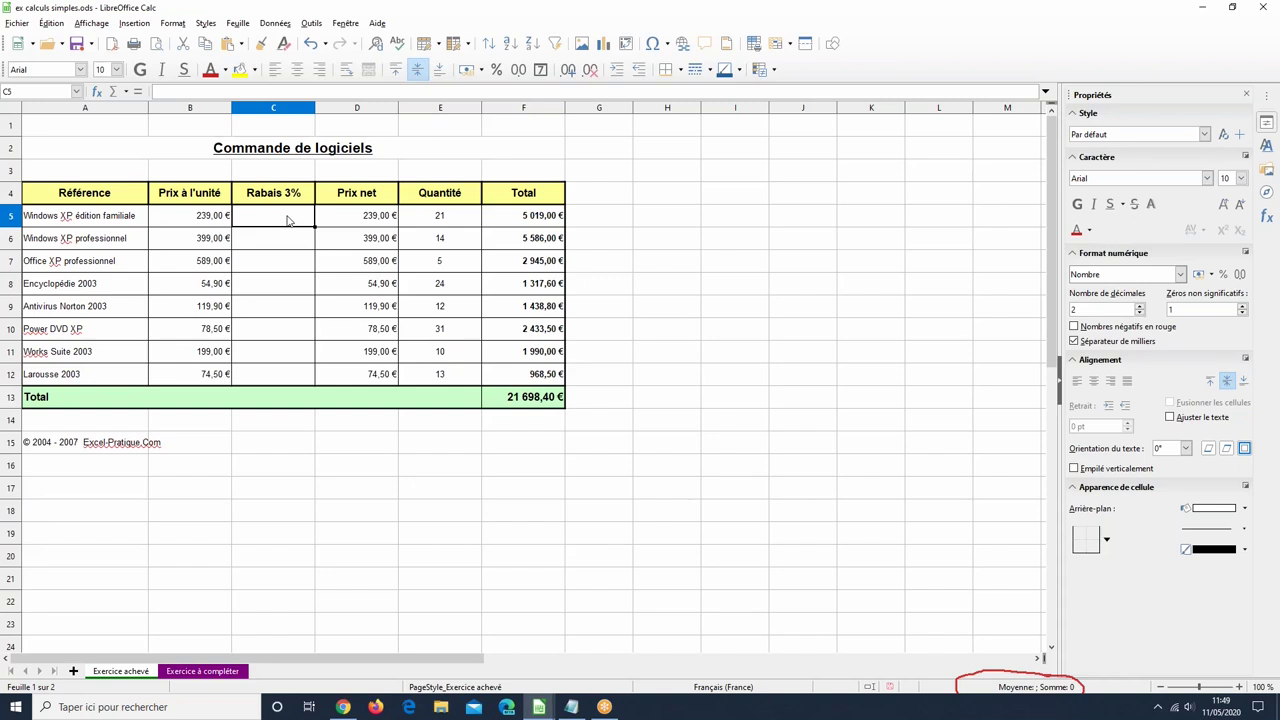
Step: Enter the formula =B5*3/100 in cell C5 to calculate the first product's 3% discount
text(=)
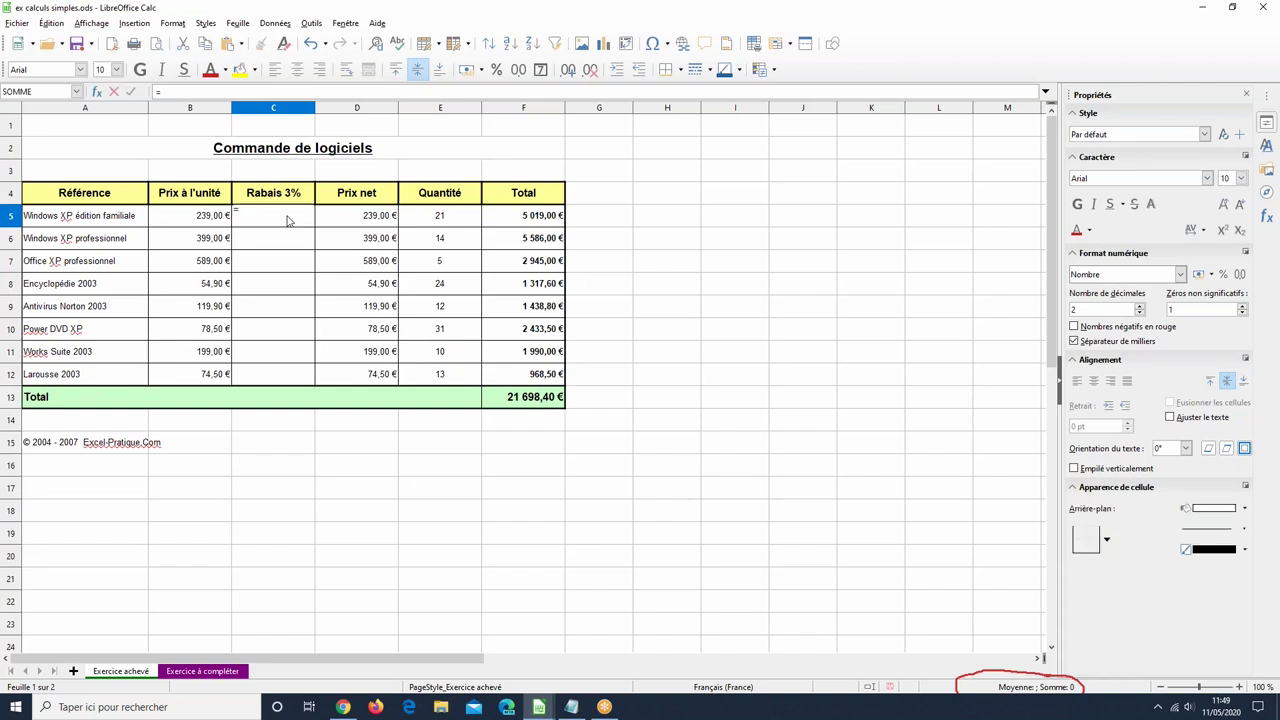
click(172, 218)
text(*3/)
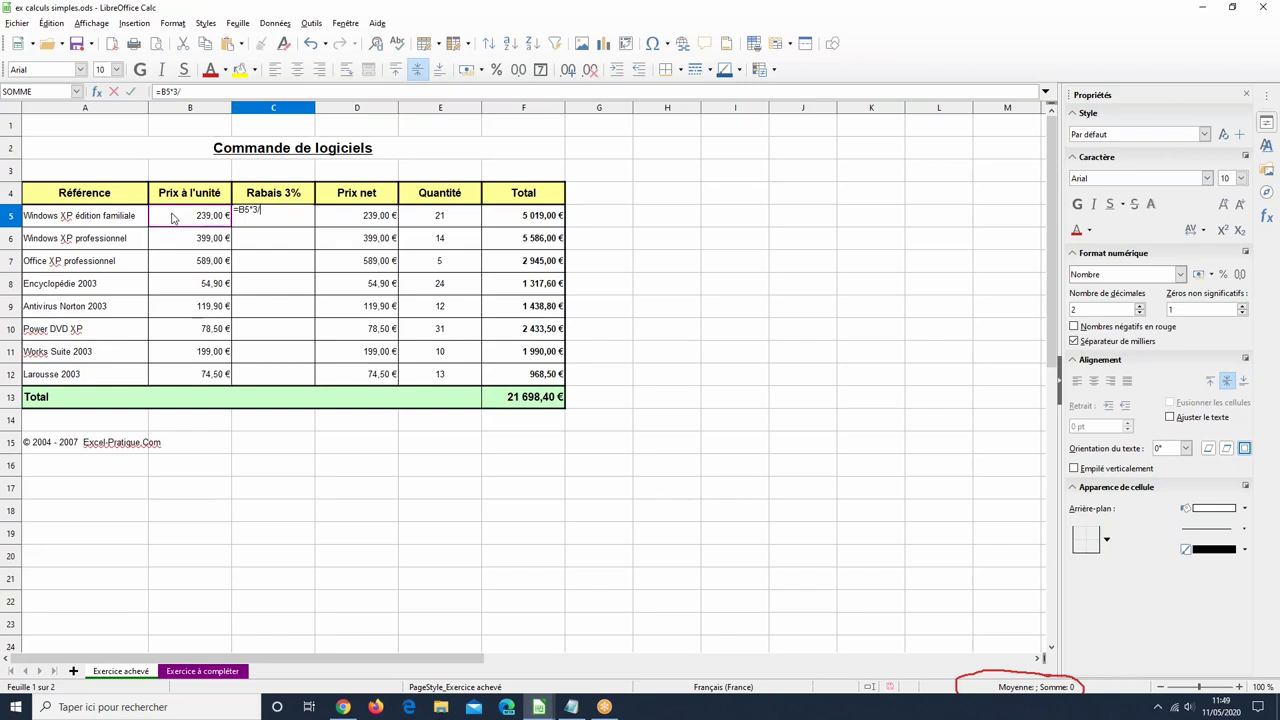
text(100)
key(Return)
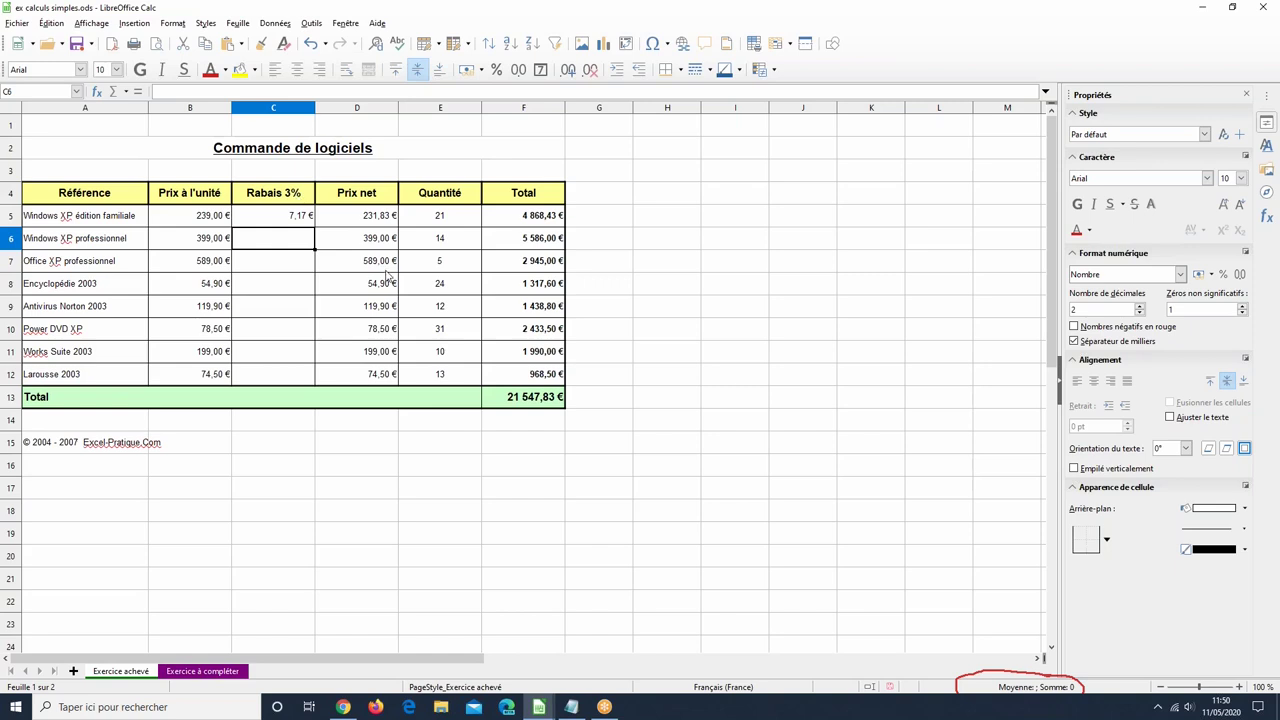
Step: Calculate the discount of the second product in C6 with the percentage formula =B6*3%
text(=)
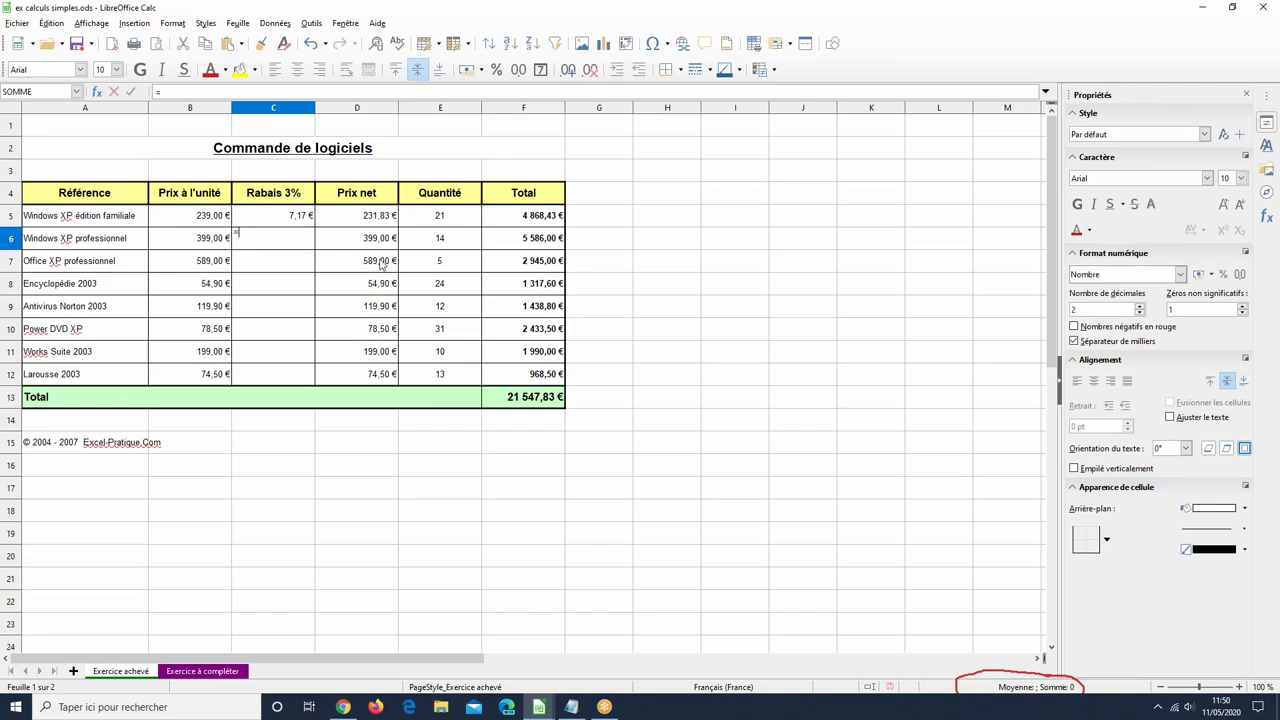
click(202, 246)
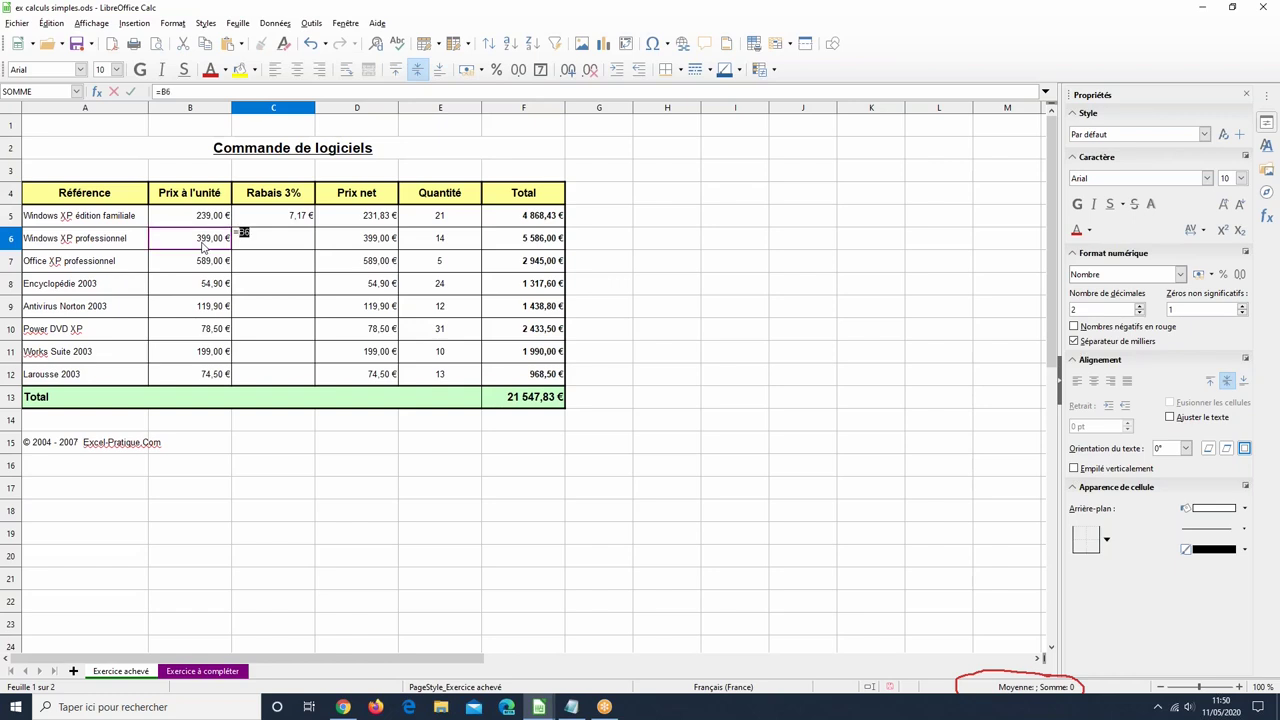
text(*3)
text(%)
key(Return)
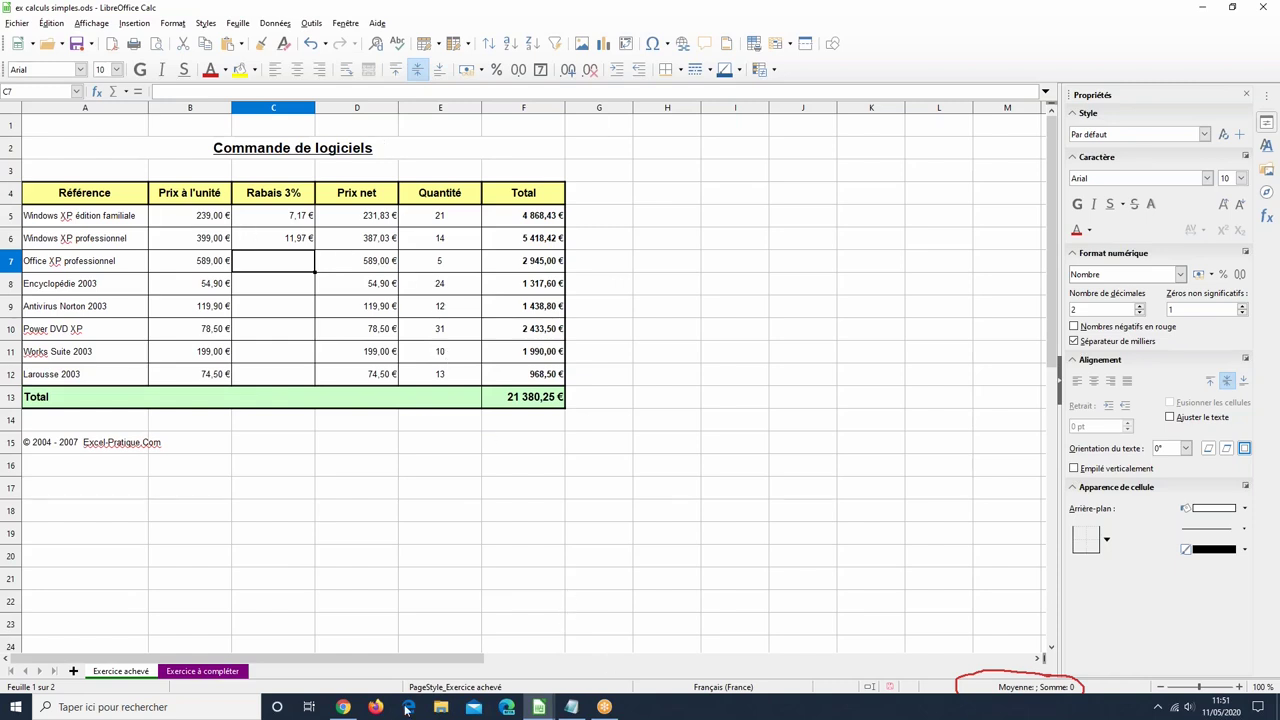
Step: Switch to Suivi de comptes.ods, merge and center the title across A1:H1 and make row 1 taller
click(541, 708)
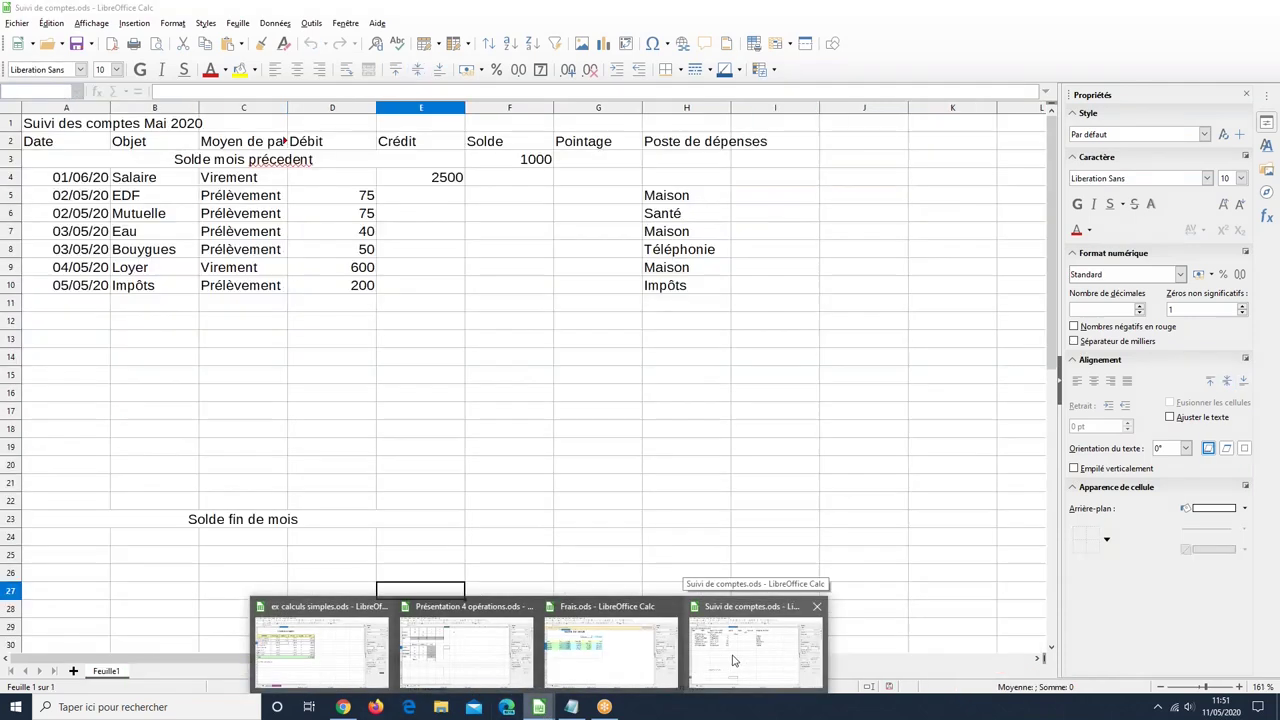
click(733, 660)
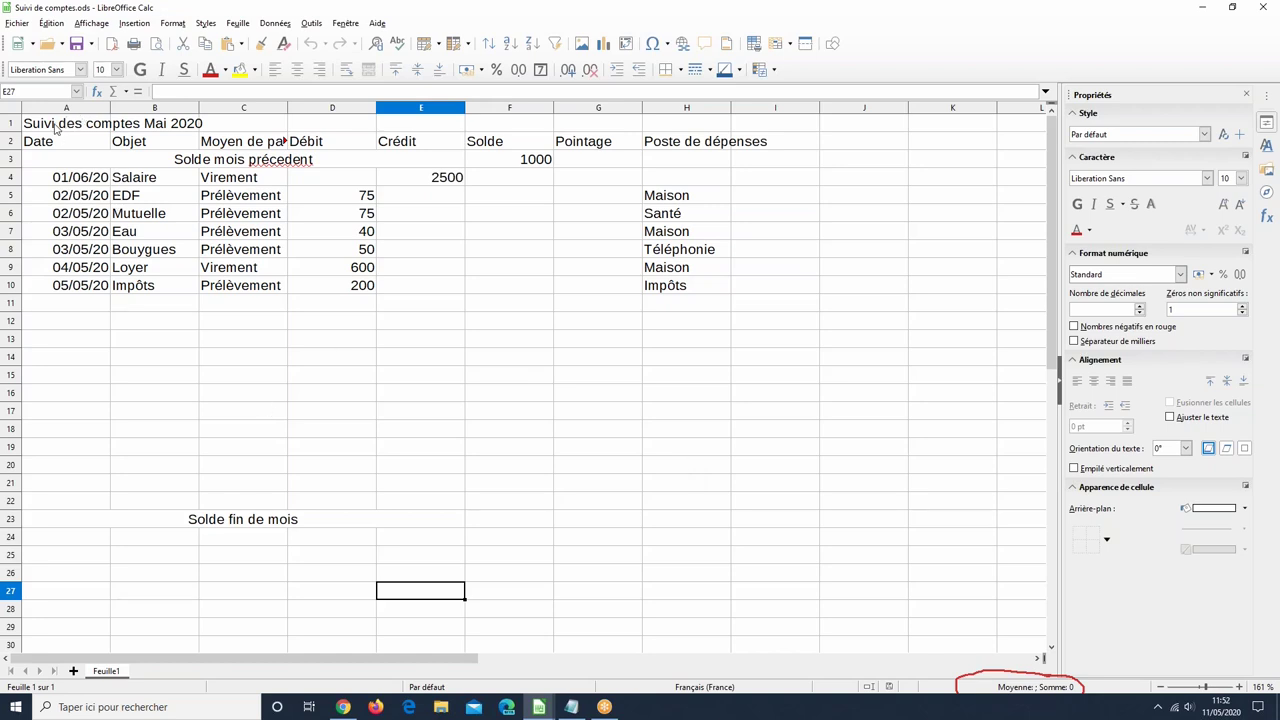
drag(56, 125, 682, 129)
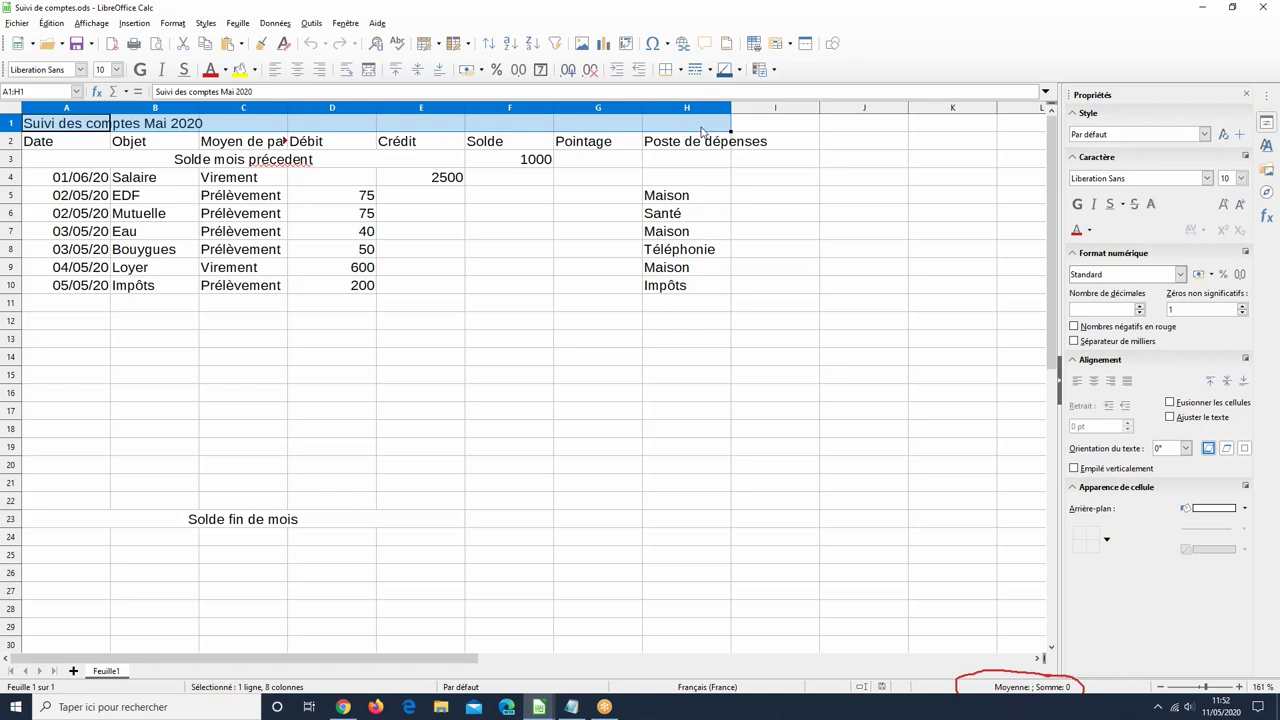
click(368, 72)
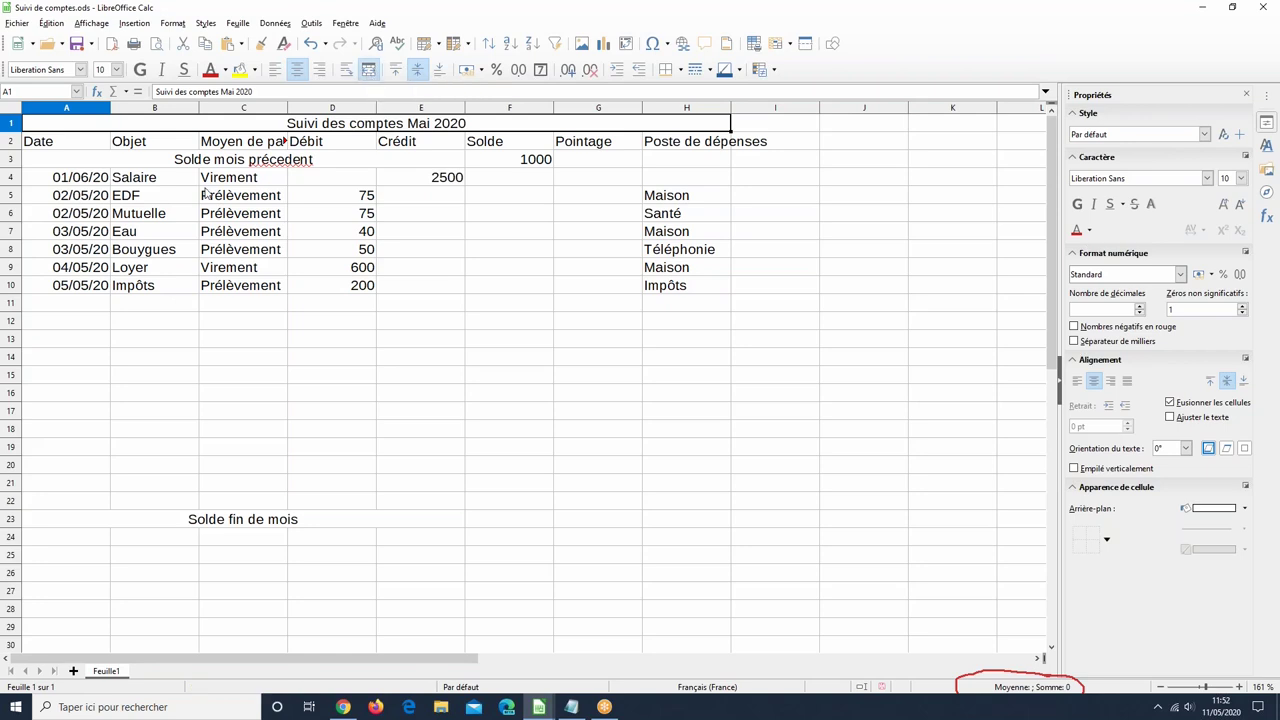
drag(9, 132, 9, 148)
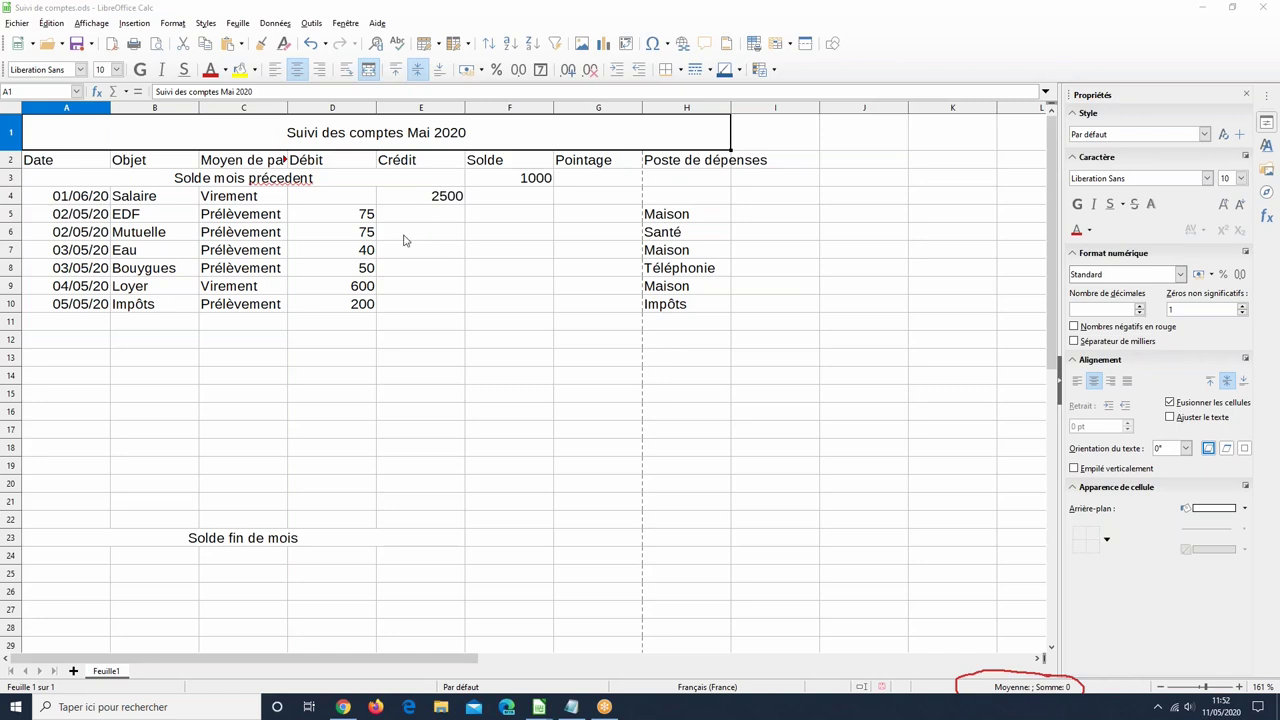
Step: Turn on text wrapping for the column headers in A2:H2
click(66, 162)
drag(66, 162, 688, 170)
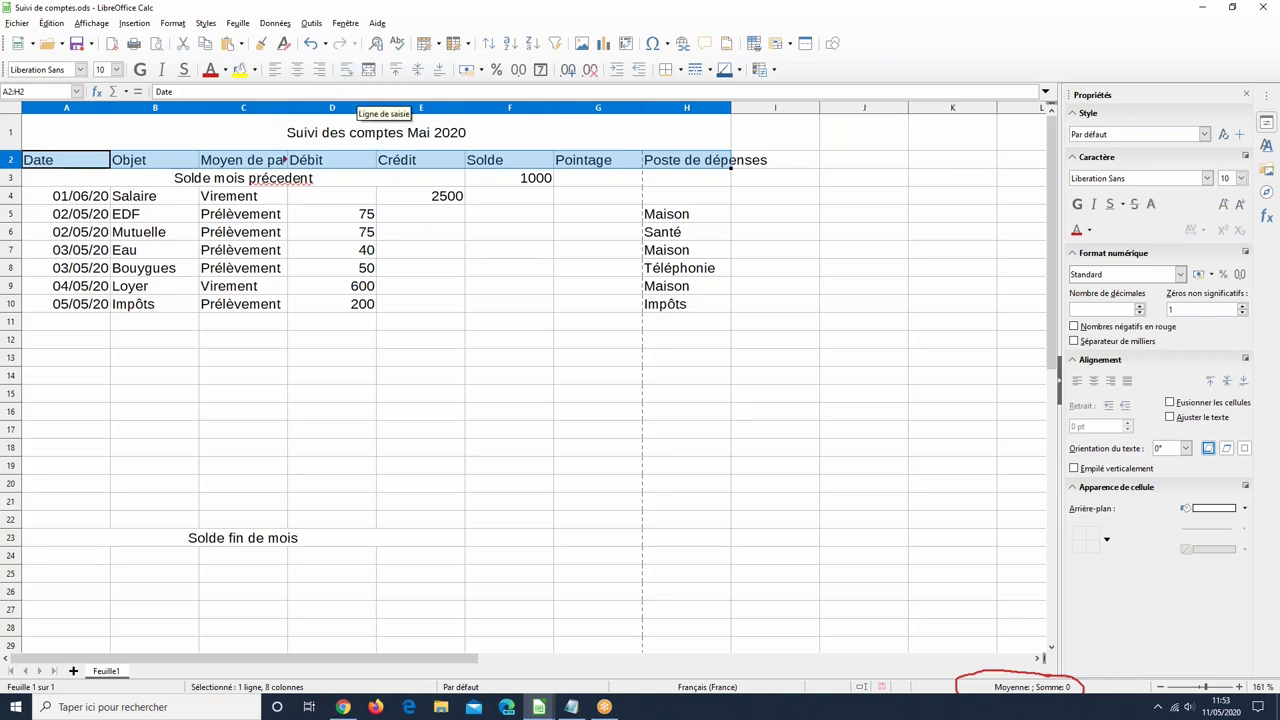
click(347, 70)
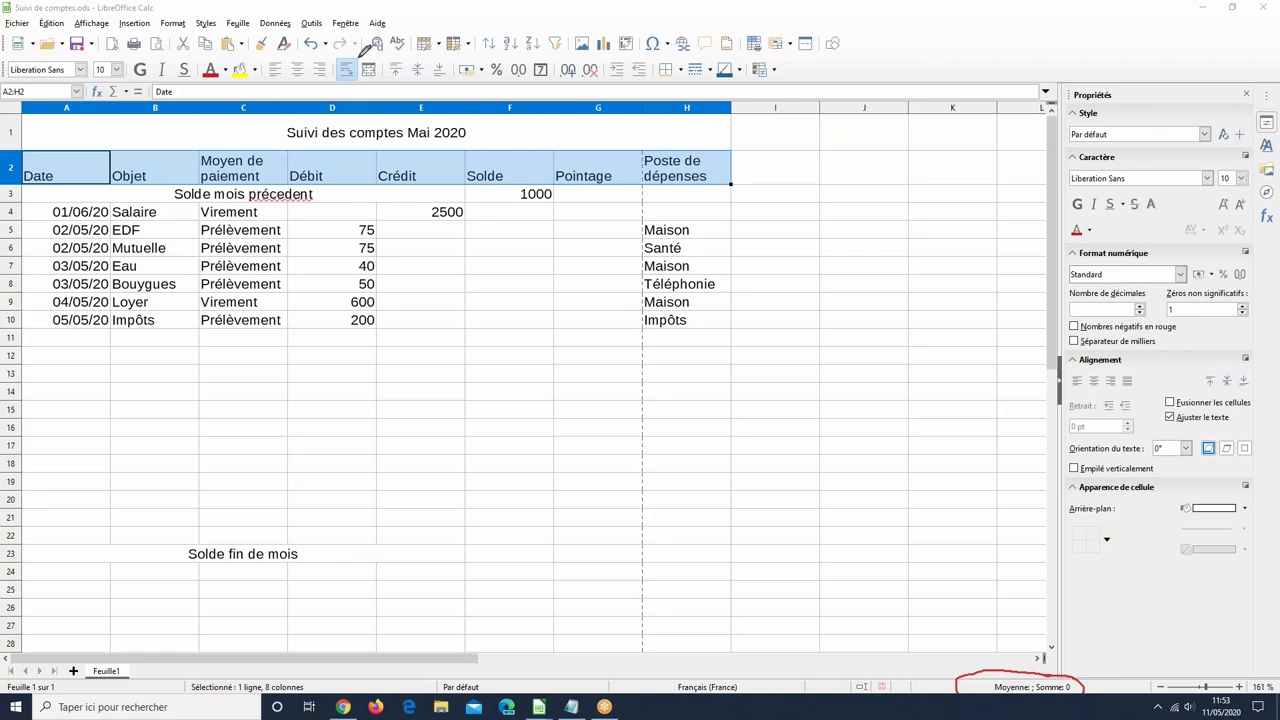
drag(362, 55, 352, 52)
Step: Insert a manual line break after "Moyen" in the header cell C2
click(282, 172)
click(187, 91)
key(ctrl+Return)
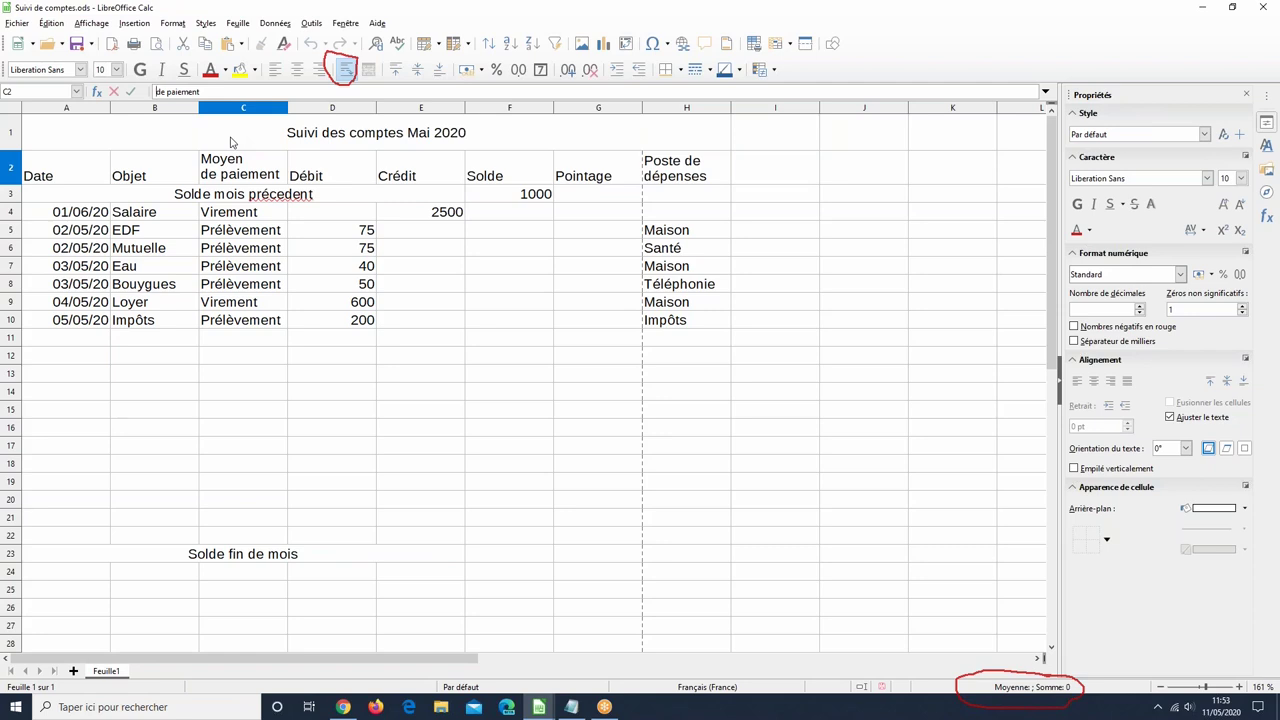
click(320, 412)
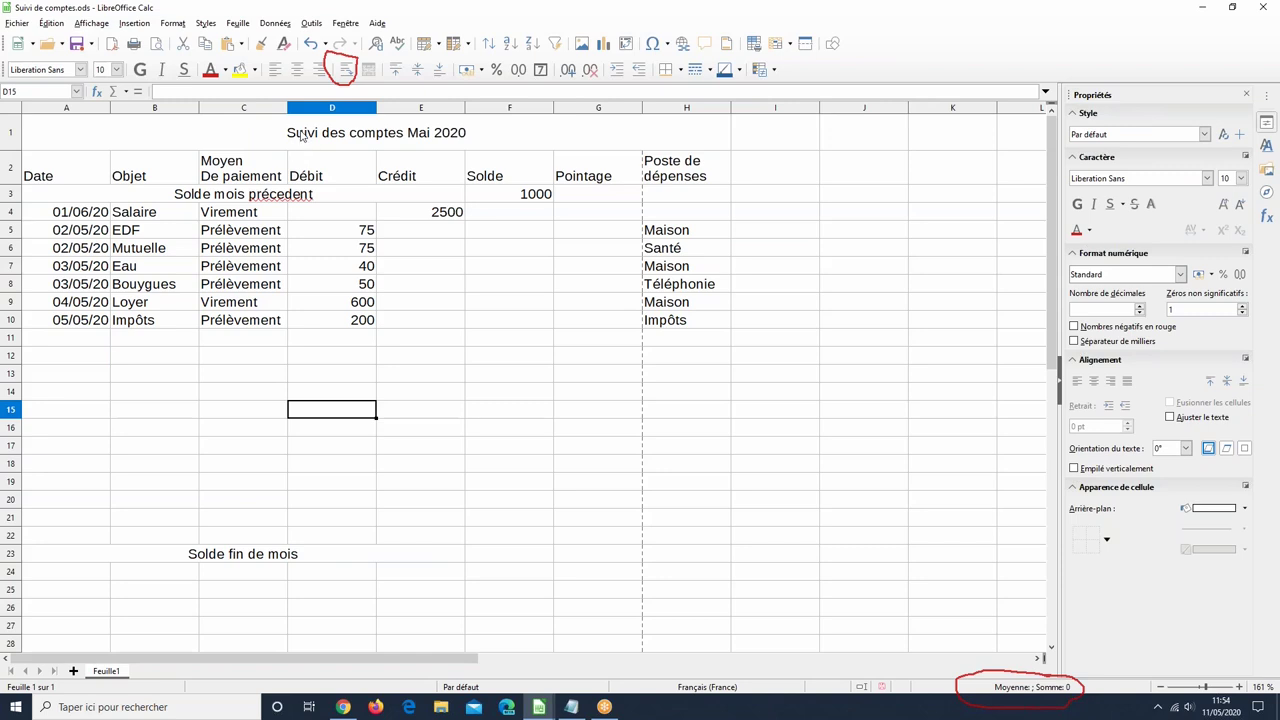
Step: Try a manual line break before "Mai 2020" in the title cell A1 and undo it
click(357, 135)
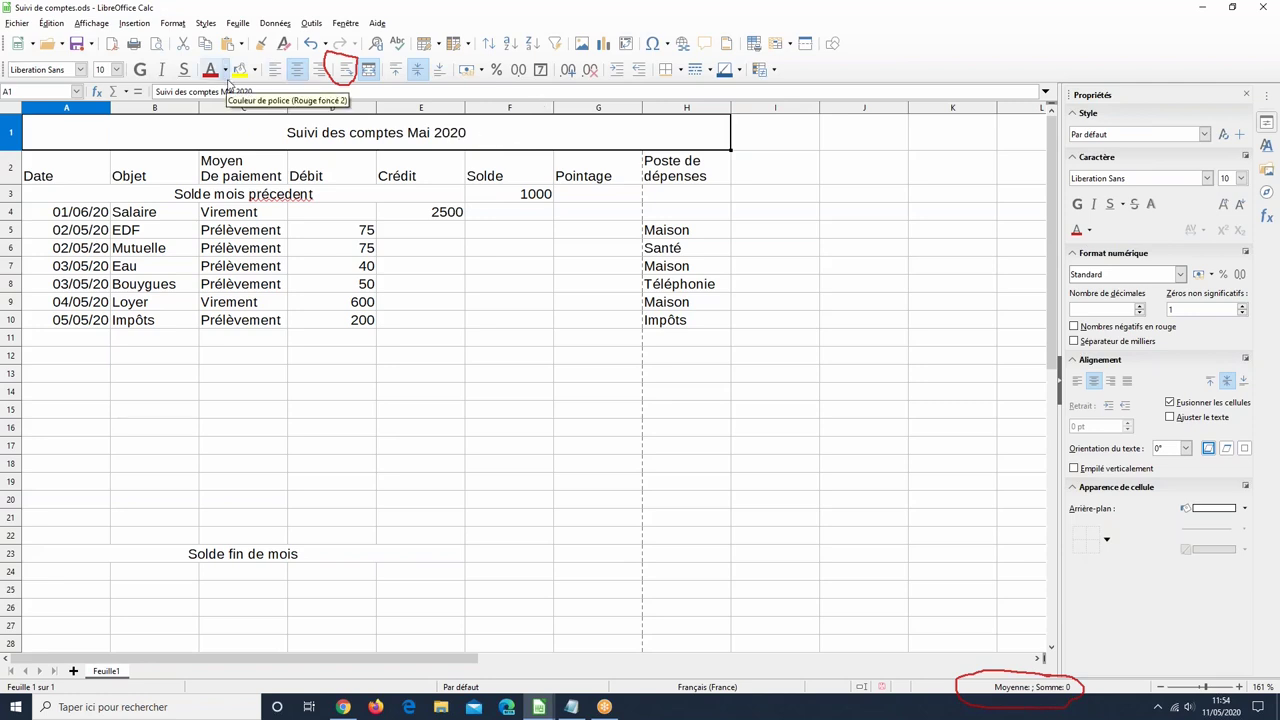
click(220, 92)
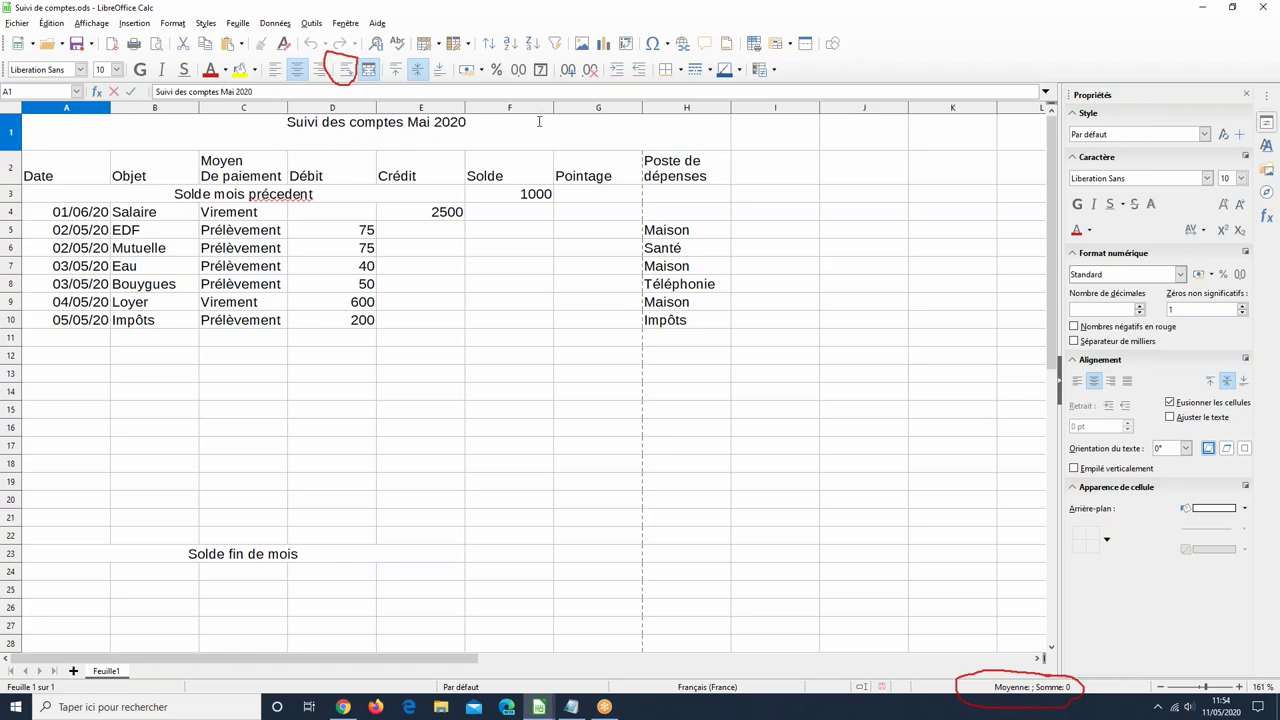
key(ctrl+Return)
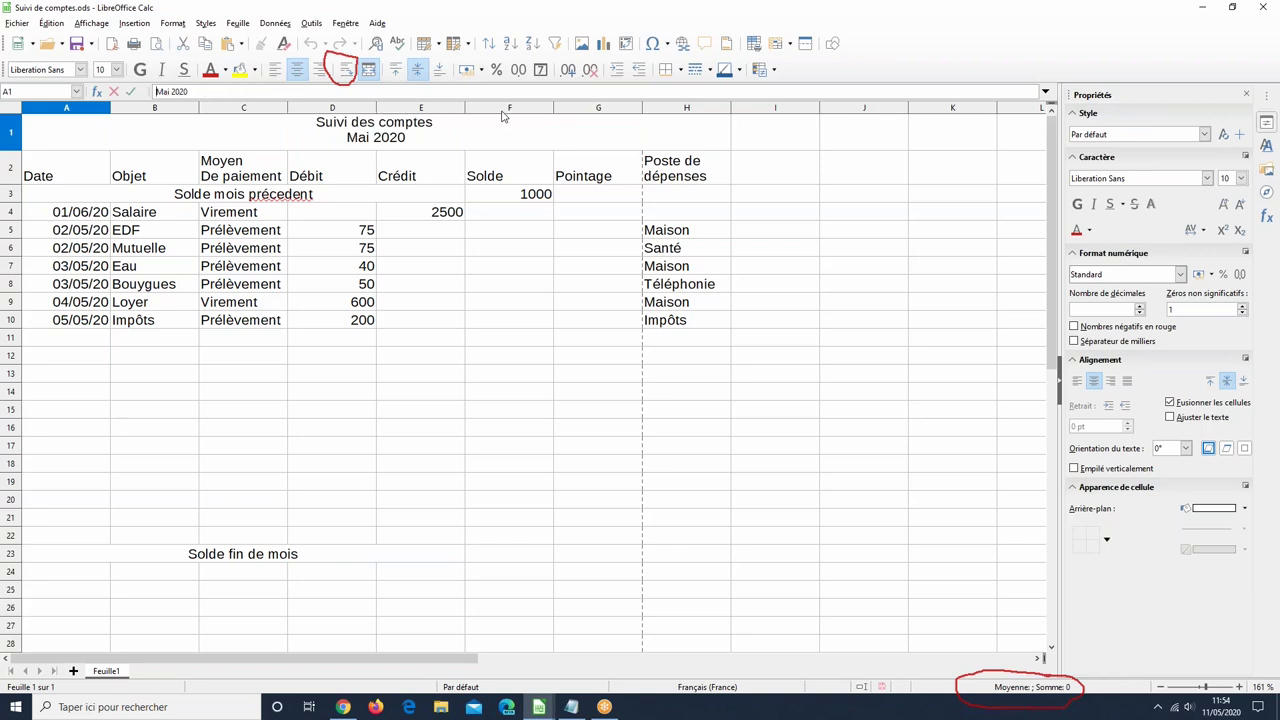
click(438, 319)
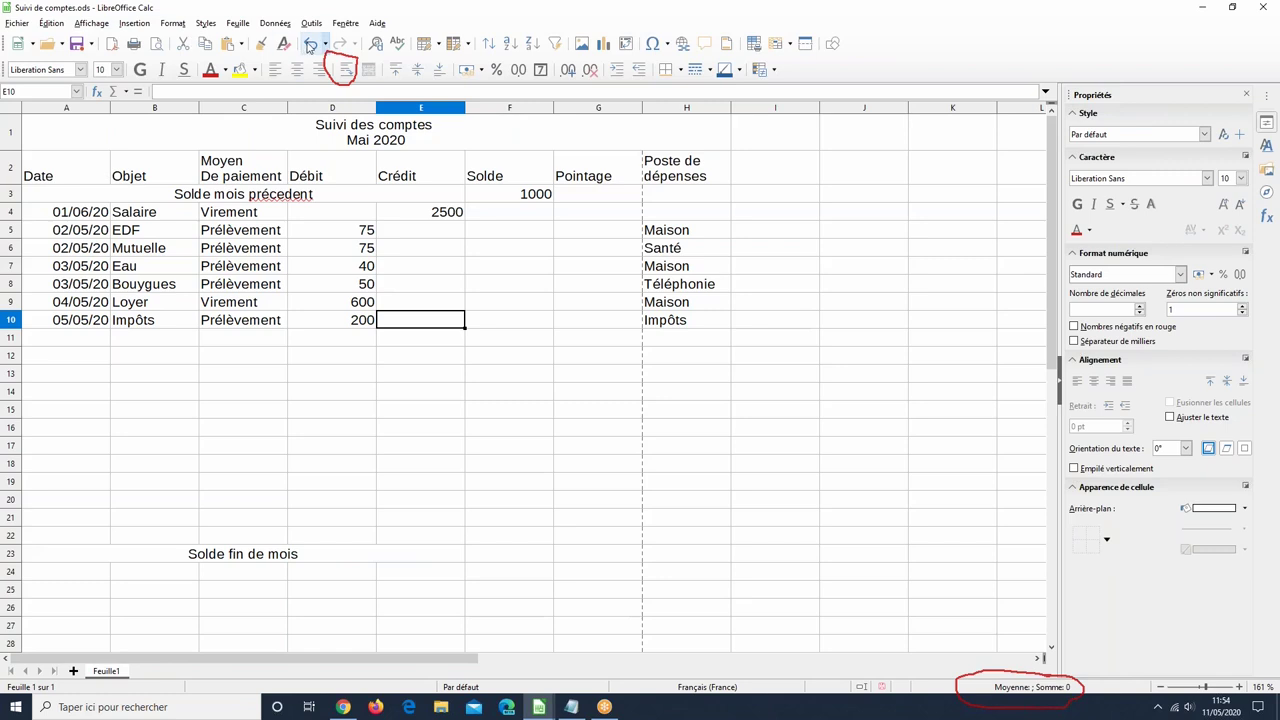
click(310, 43)
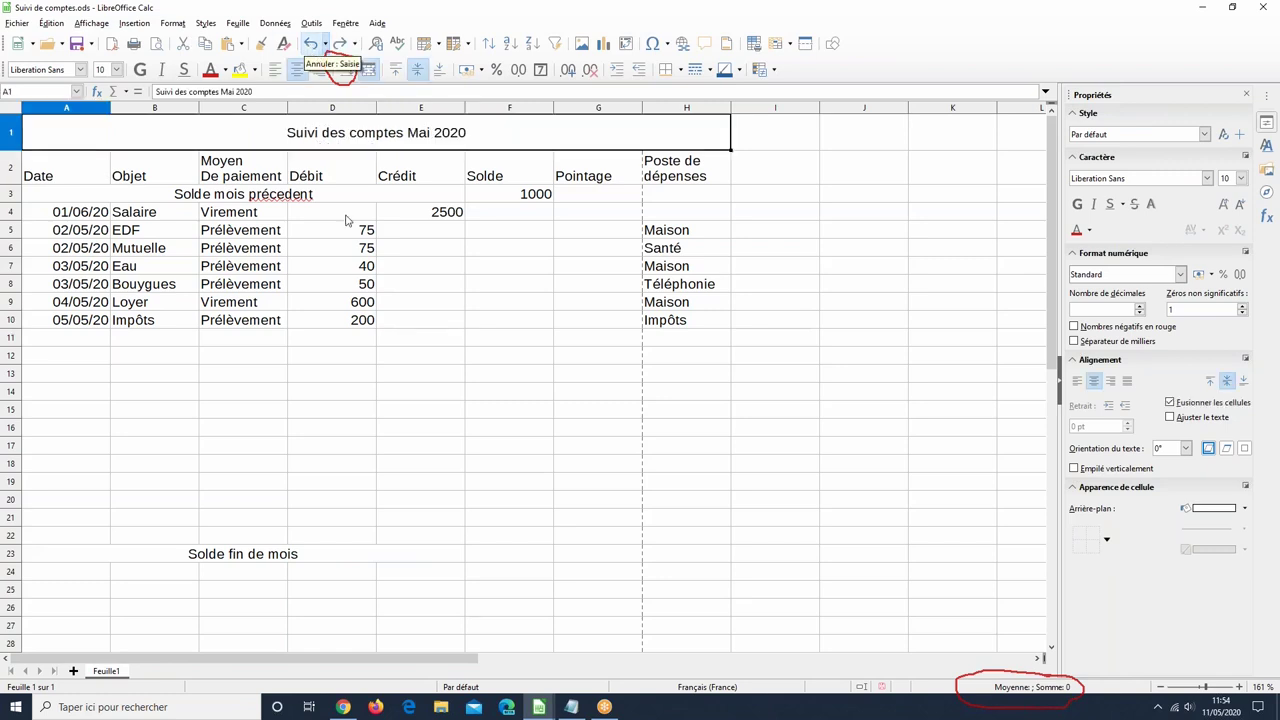
Step: Center the column headers in A2:H2 both horizontally and vertically
click(62, 170)
drag(62, 170, 683, 180)
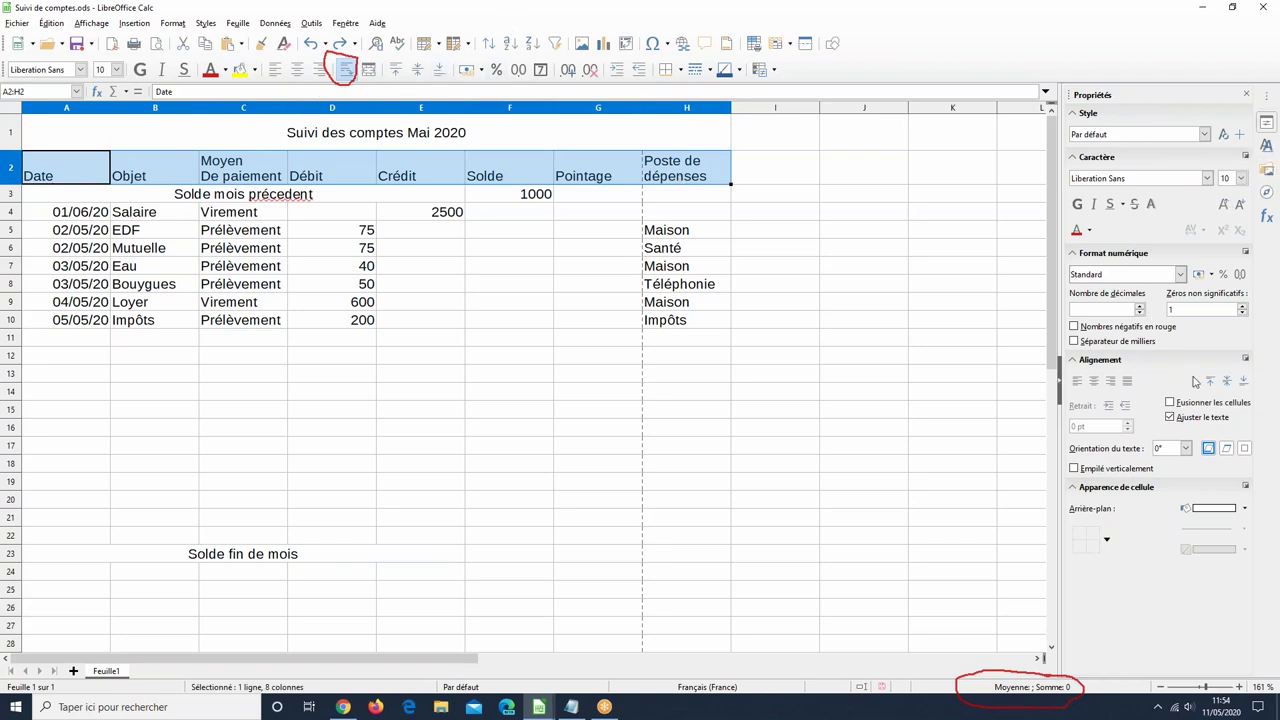
click(1094, 384)
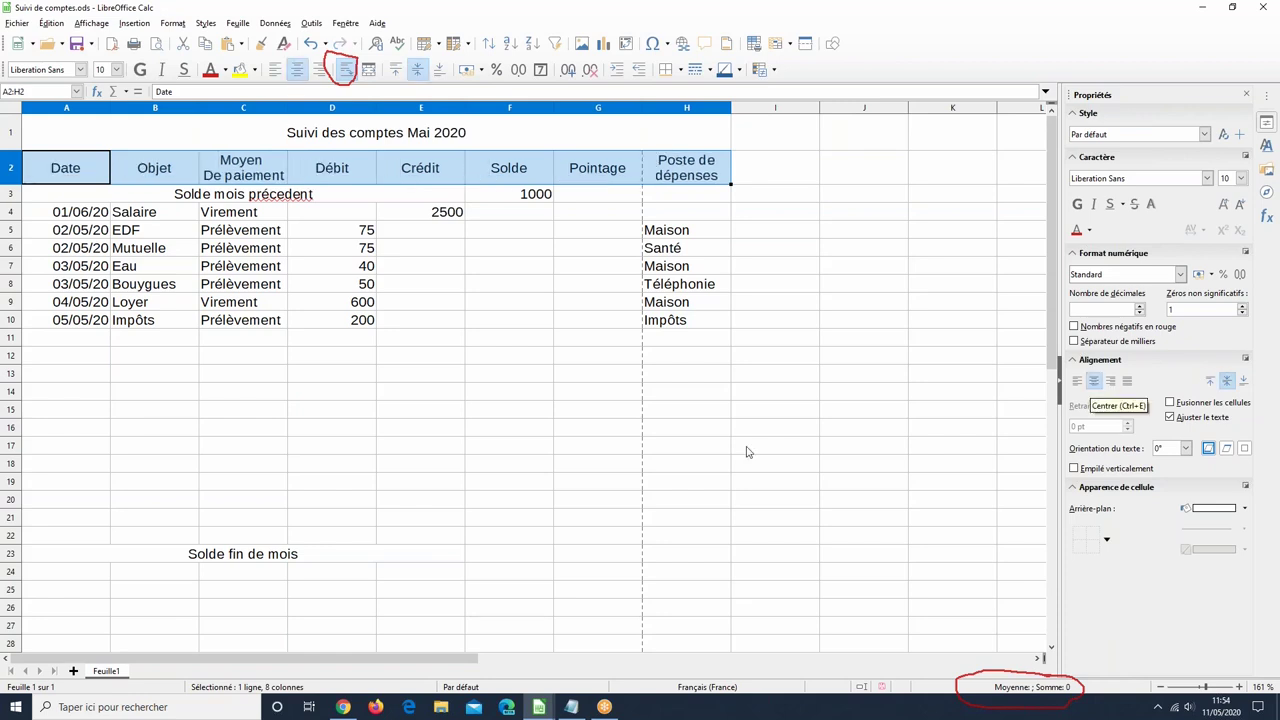
click(208, 199)
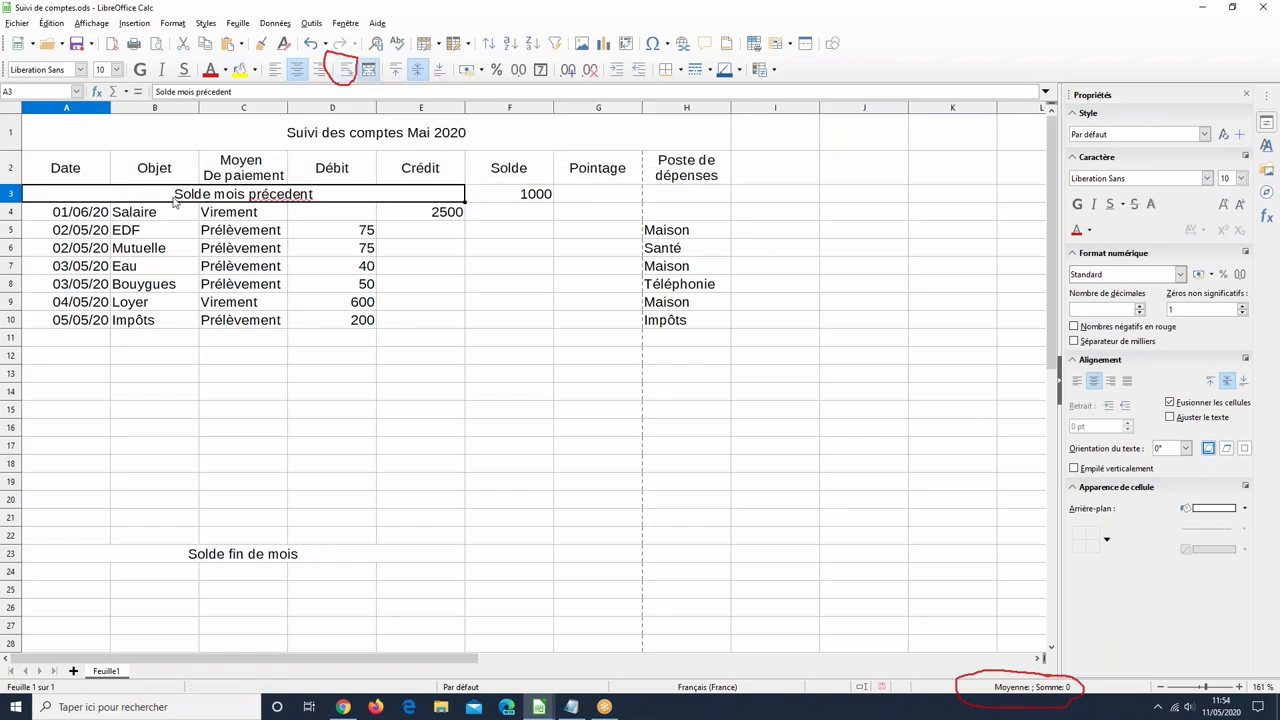
click(513, 199)
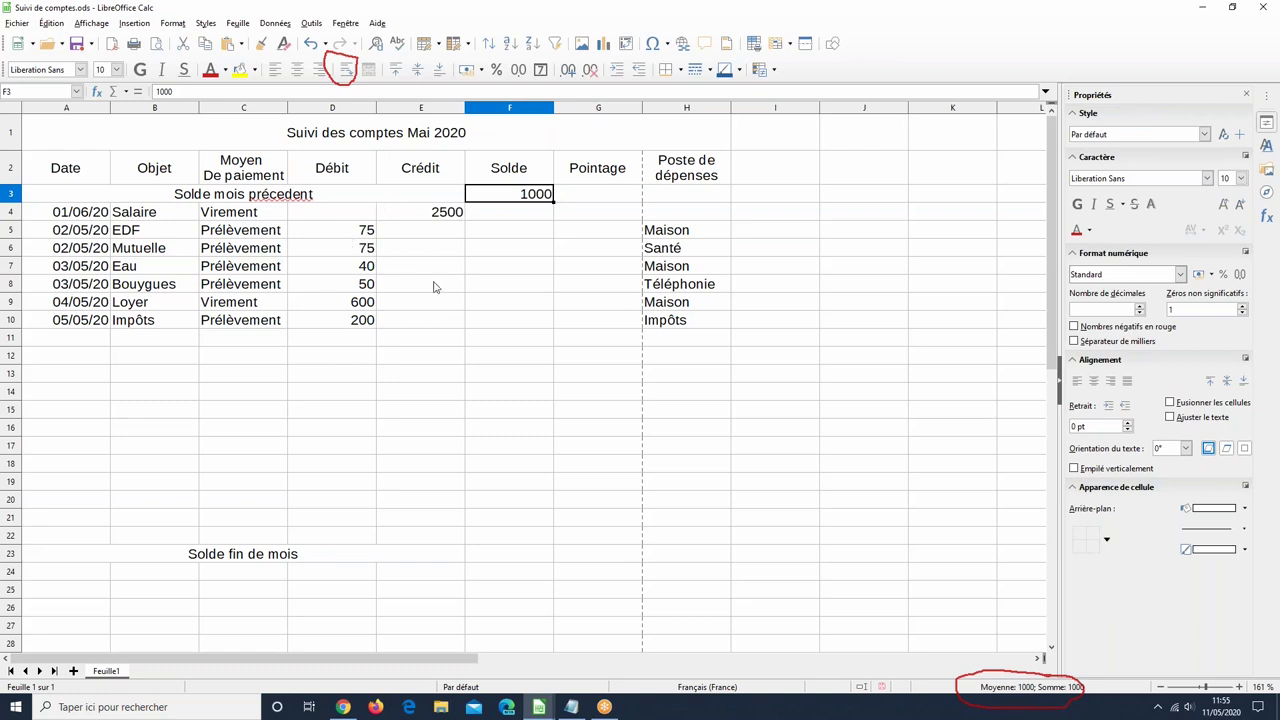
drag(527, 216, 529, 506)
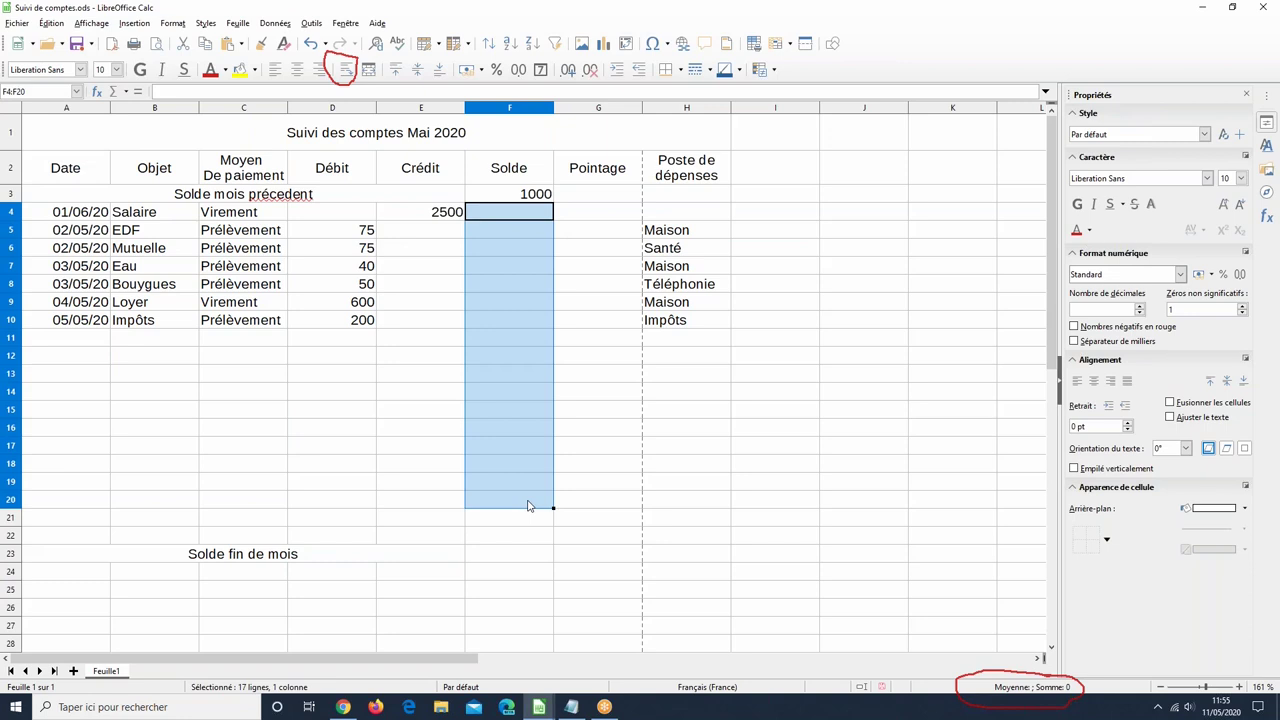
Step: Enter sample X marks in the Pointage cells G5 and G7 and clear them
click(604, 235)
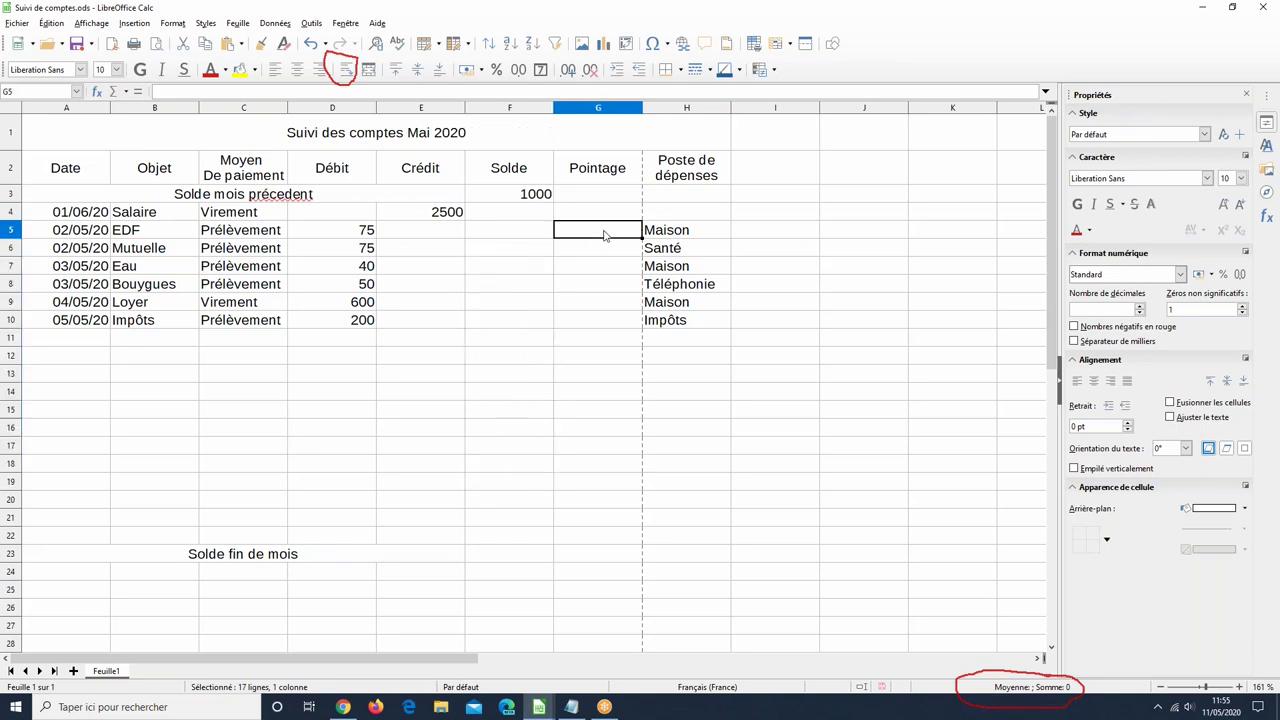
text(x)
key(Return)
click(594, 266)
text(x)
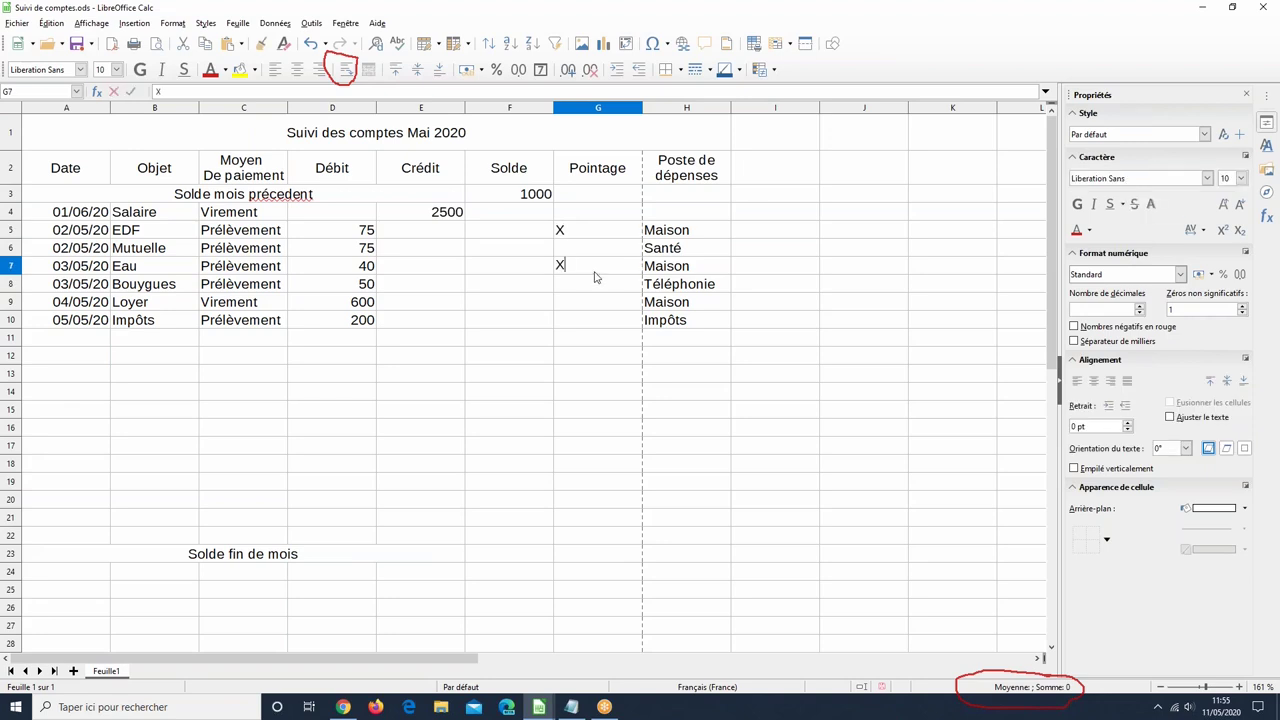
drag(590, 235, 592, 270)
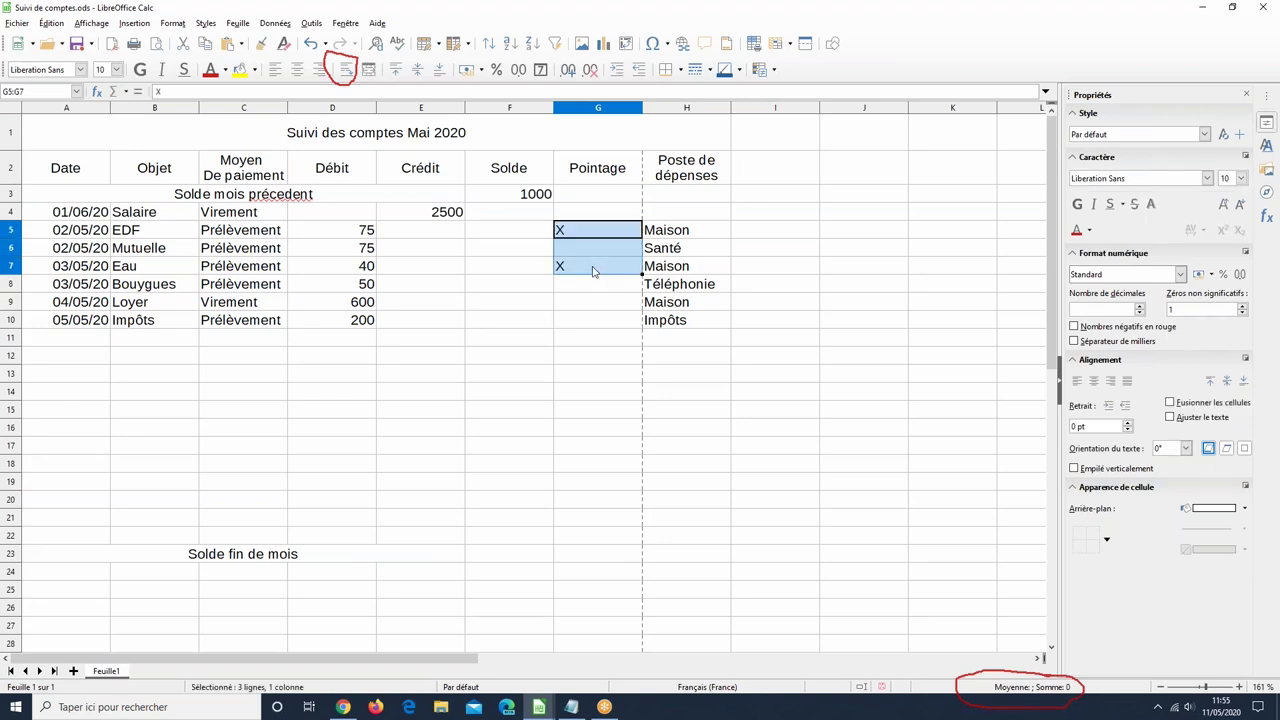
key(Delete)
Step: Apply outer and inner borders to all cells of the table range A2:H23
drag(48, 167, 540, 540)
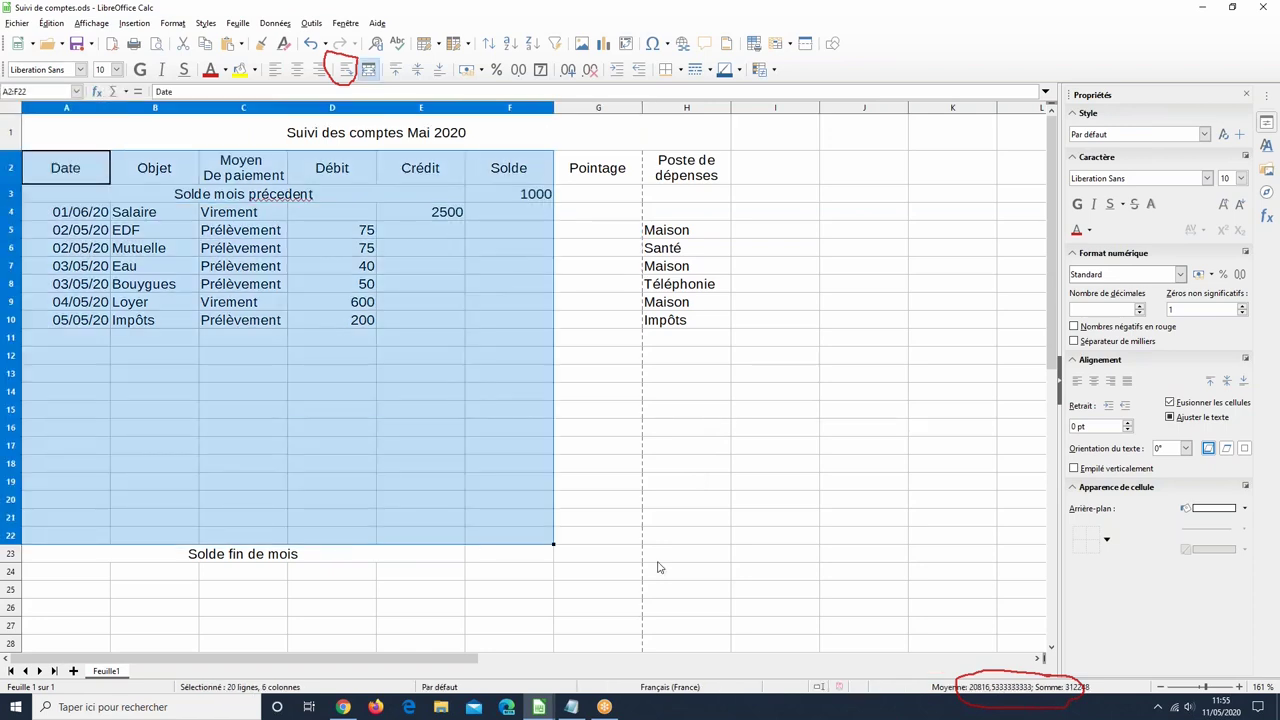
drag(658, 567, 658, 566)
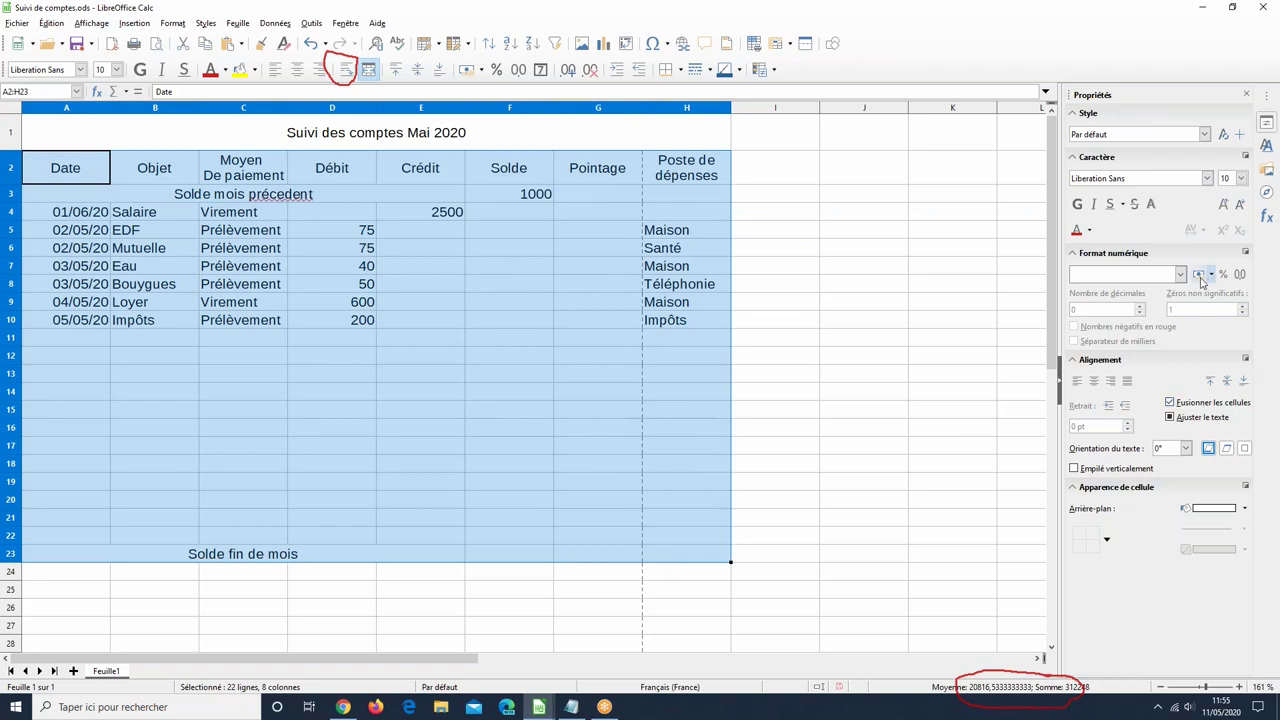
click(1106, 539)
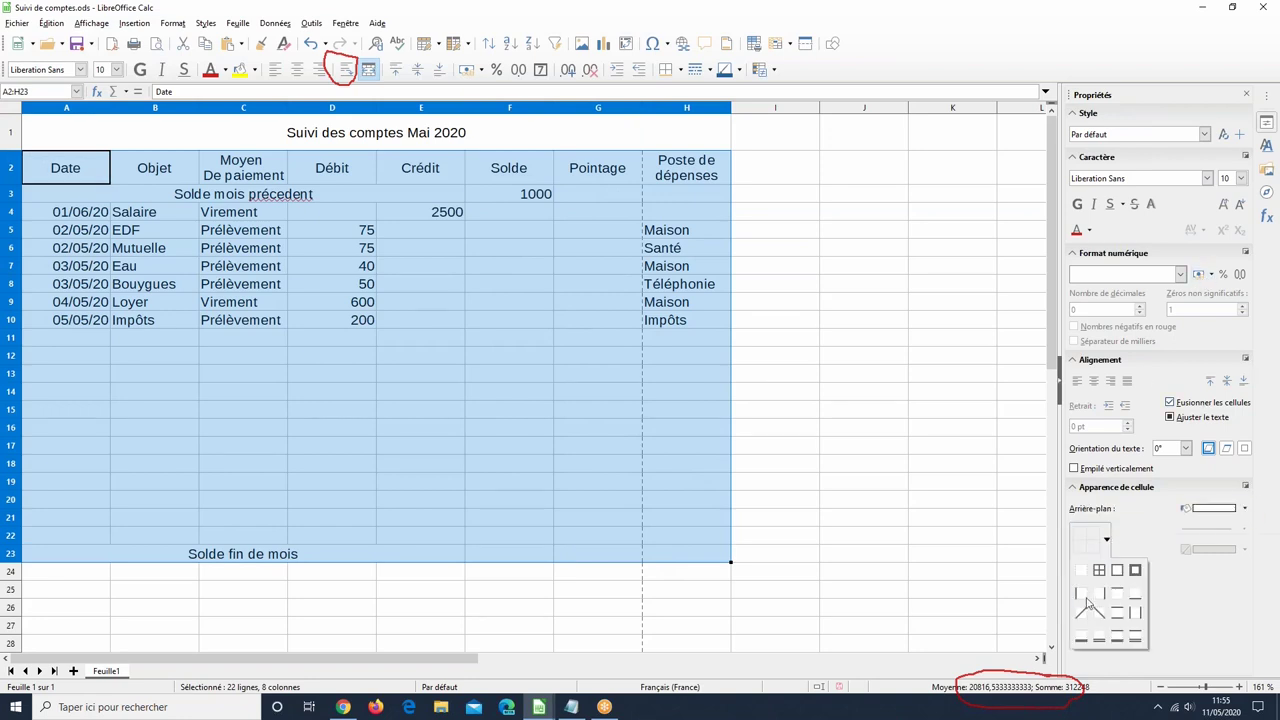
click(1099, 570)
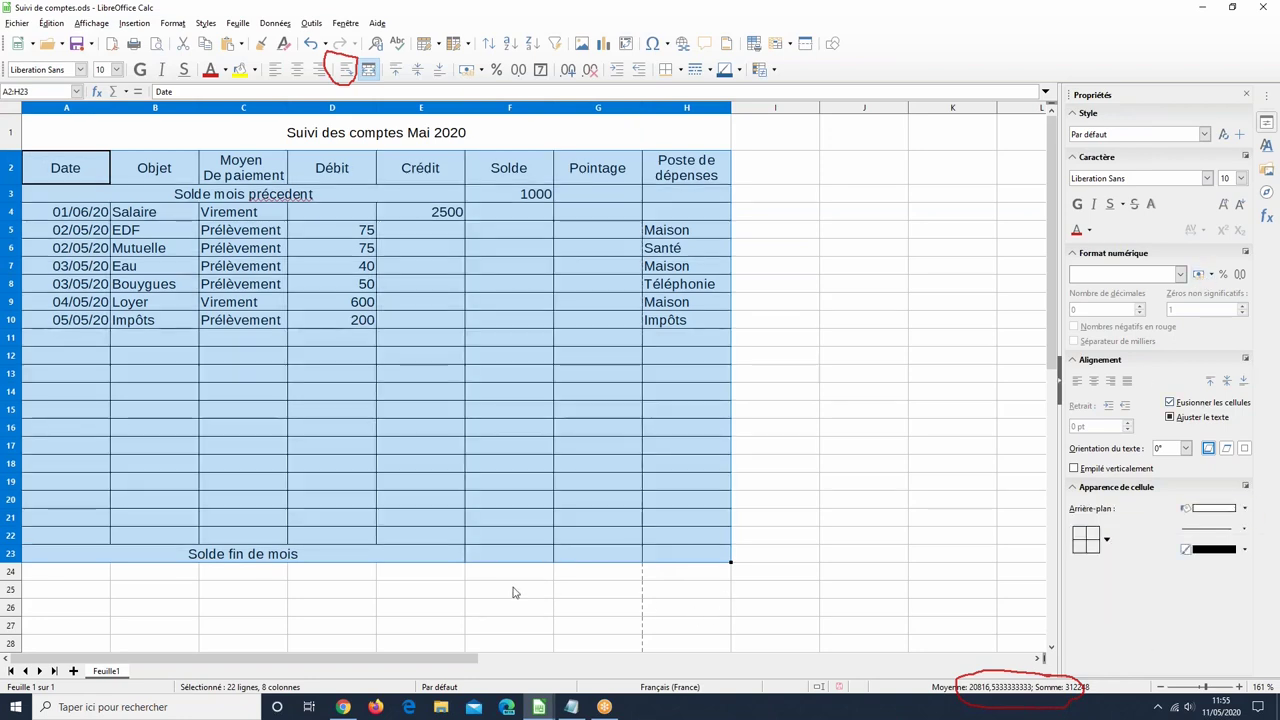
click(545, 578)
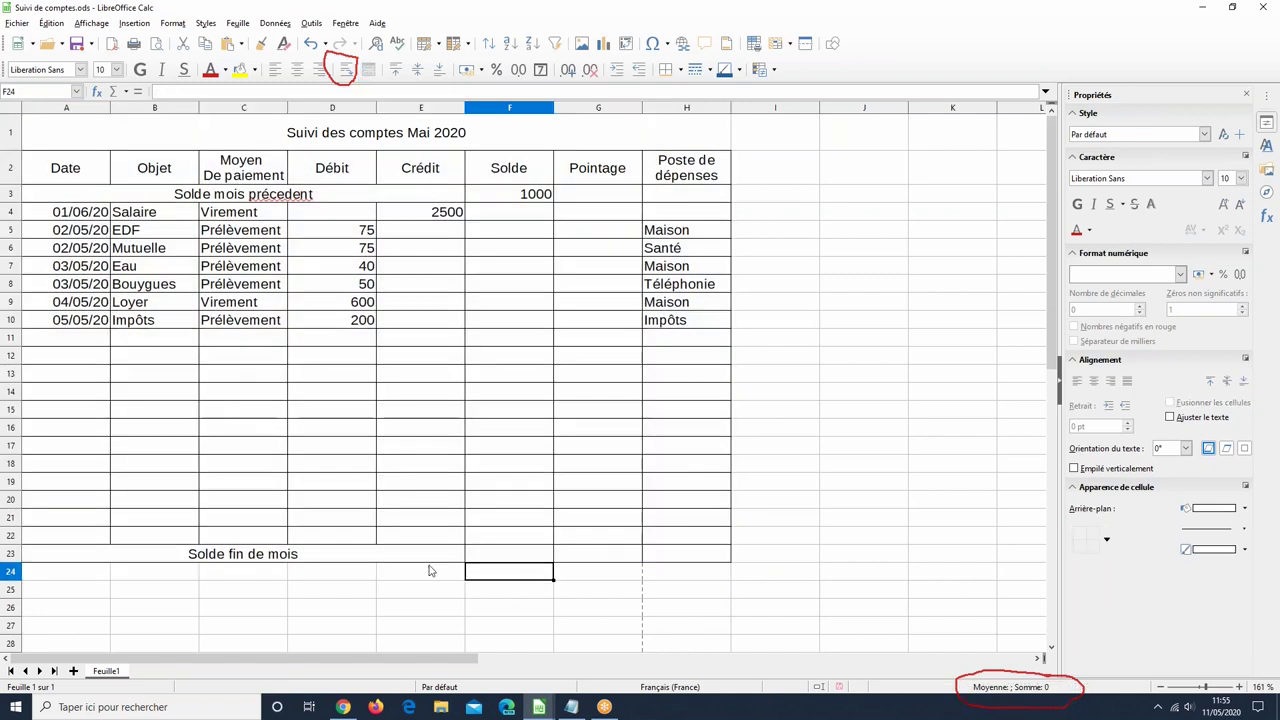
click(290, 556)
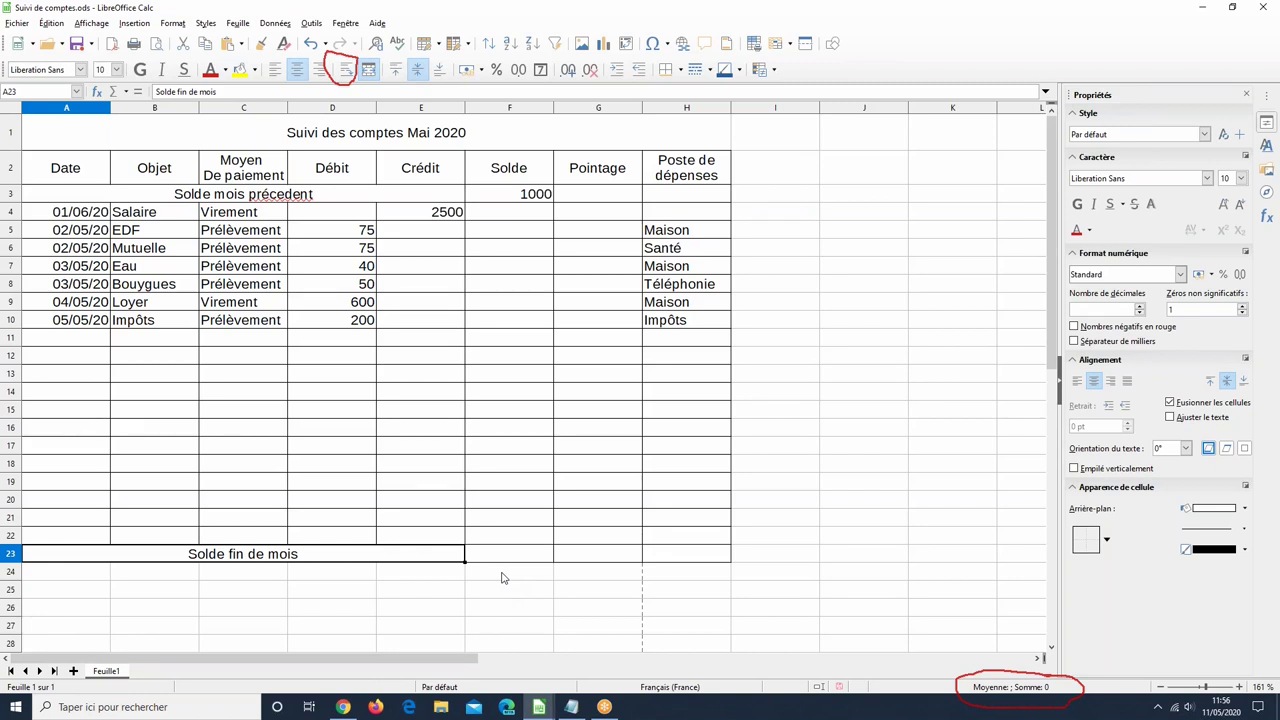
Step: Add the salary credit to the previous balance in F4 with the formula =F3+E4
click(512, 216)
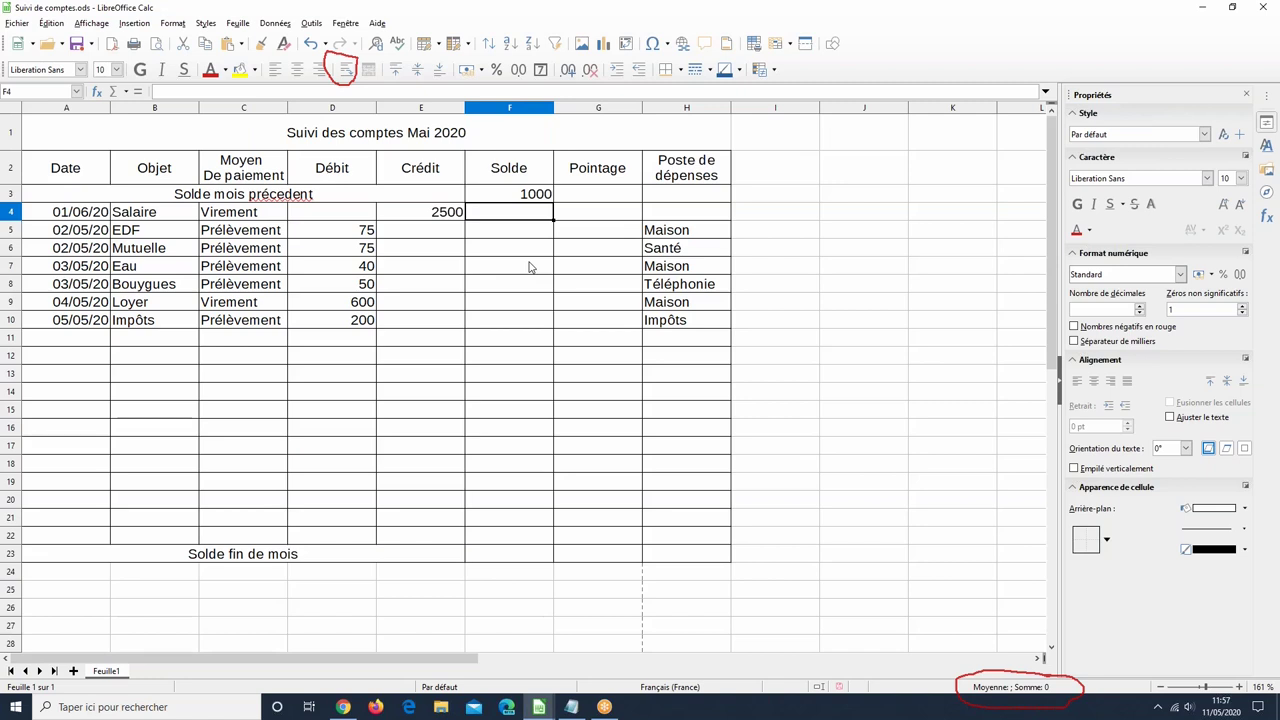
text(+)
key(BackSpace)
text(=)
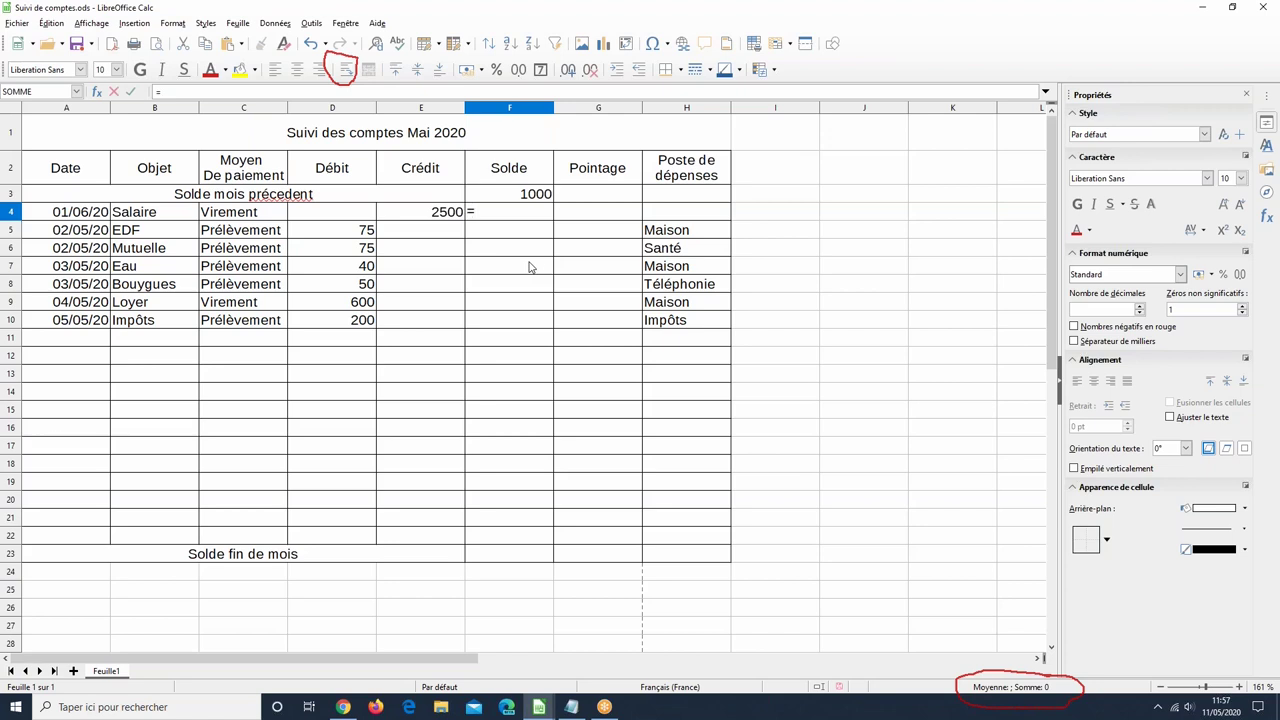
click(533, 199)
text(+)
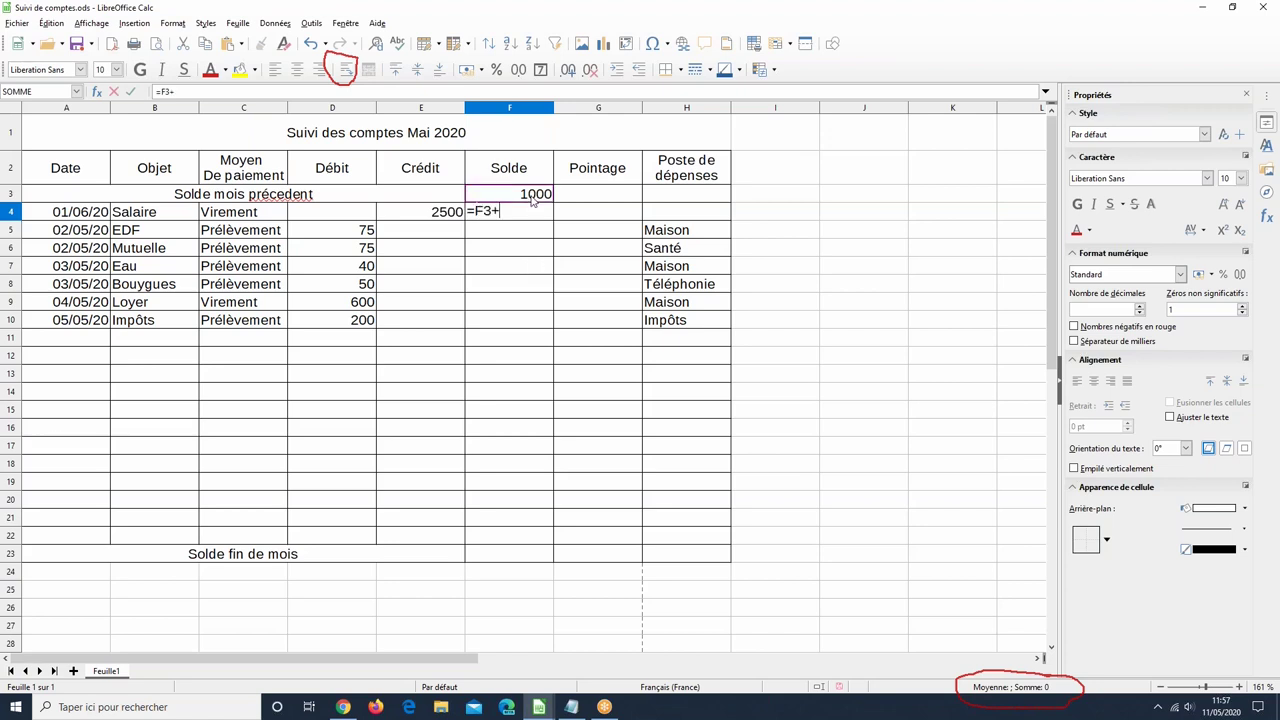
click(433, 212)
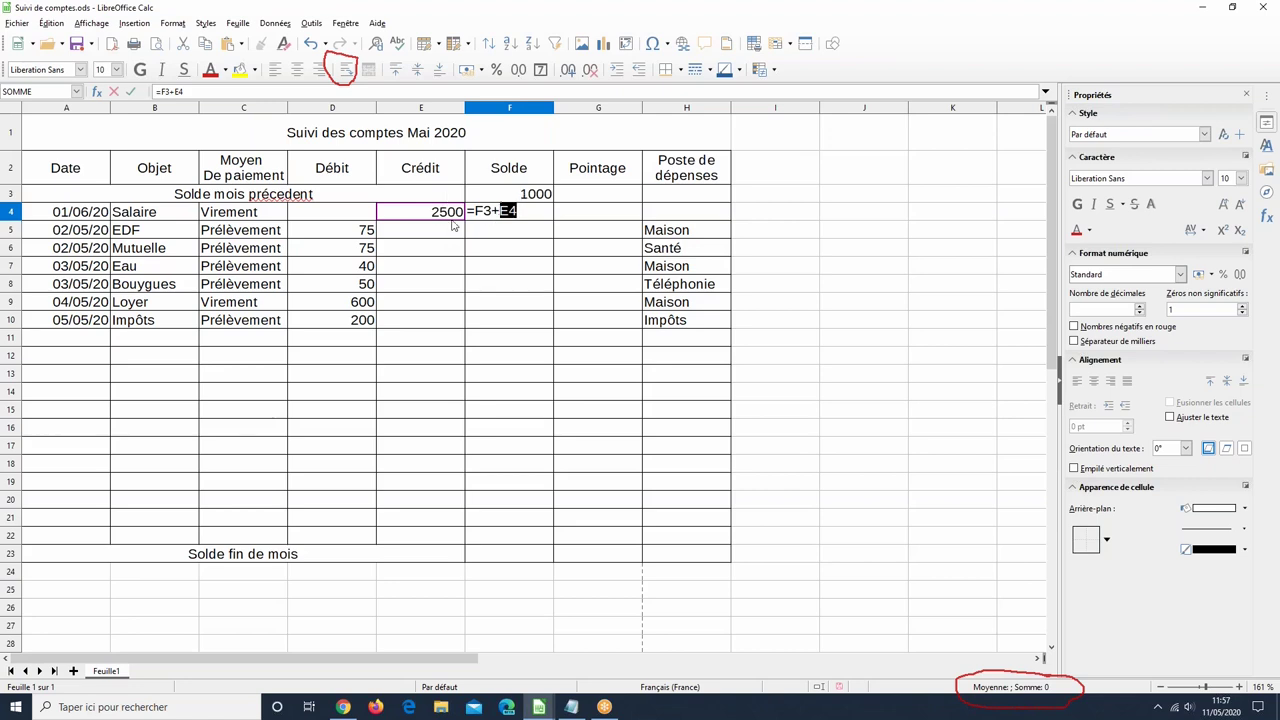
key(Return)
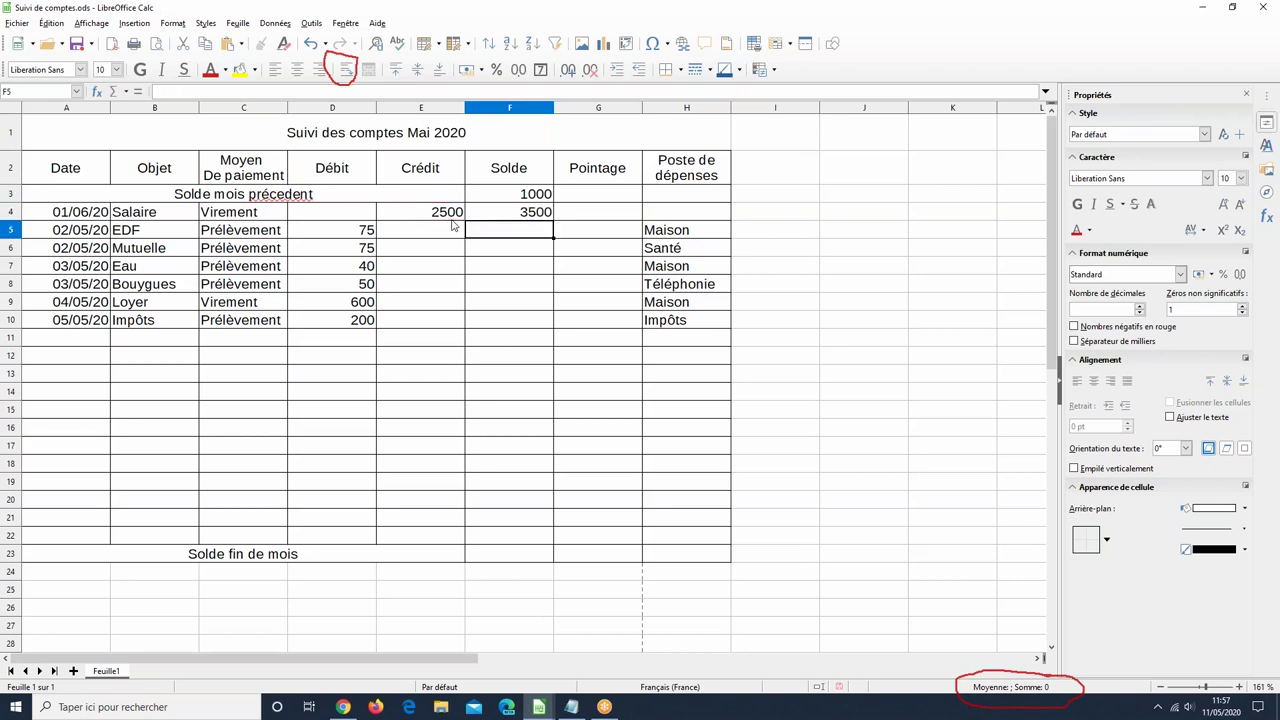
Step: Fill the F4 formula down to F12 and inspect the copied formula in F5
key(Up)
drag(553, 221, 530, 377)
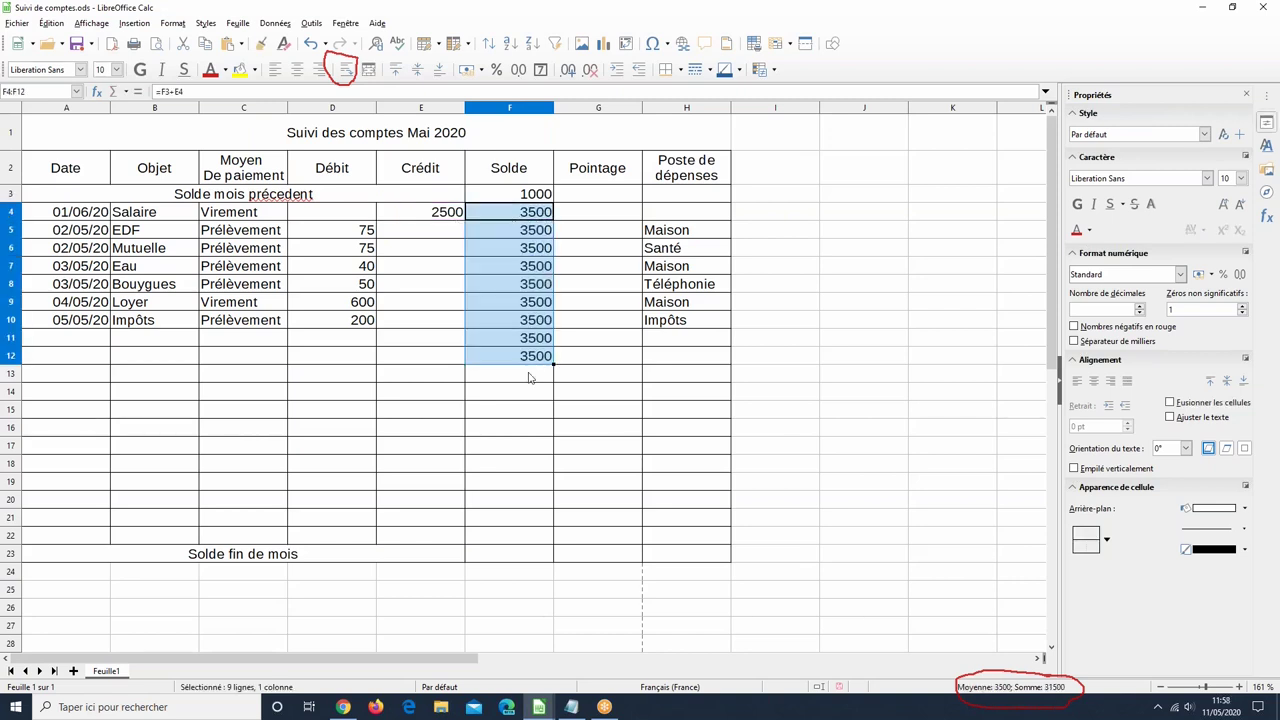
click(510, 214)
click(507, 232)
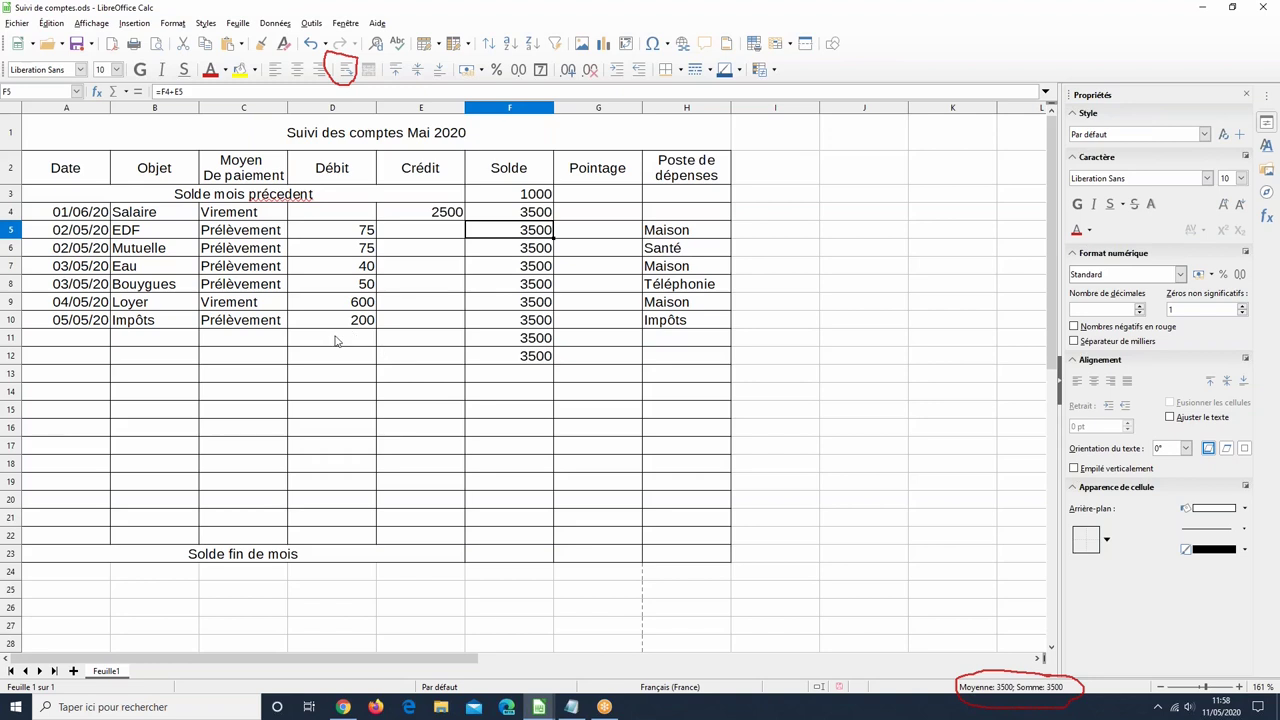
Step: Clear the balance formulas from F4:F12
drag(486, 212, 484, 362)
text(=)
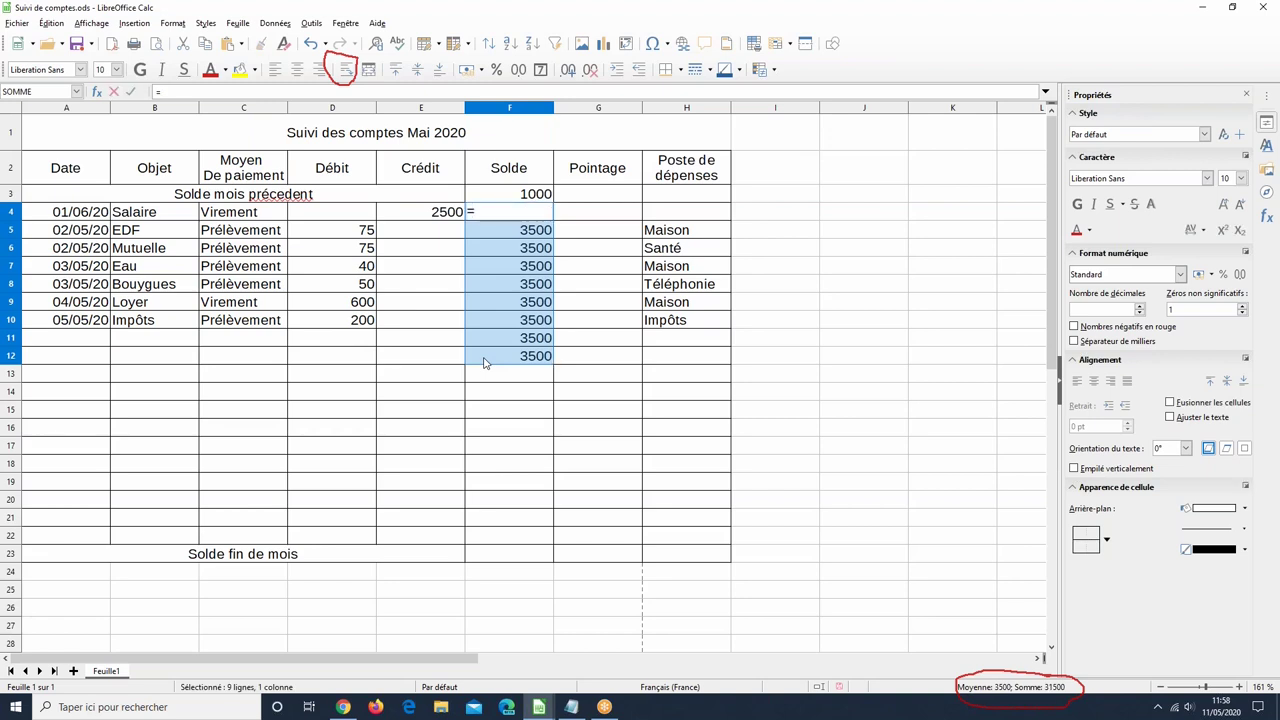
key(Escape)
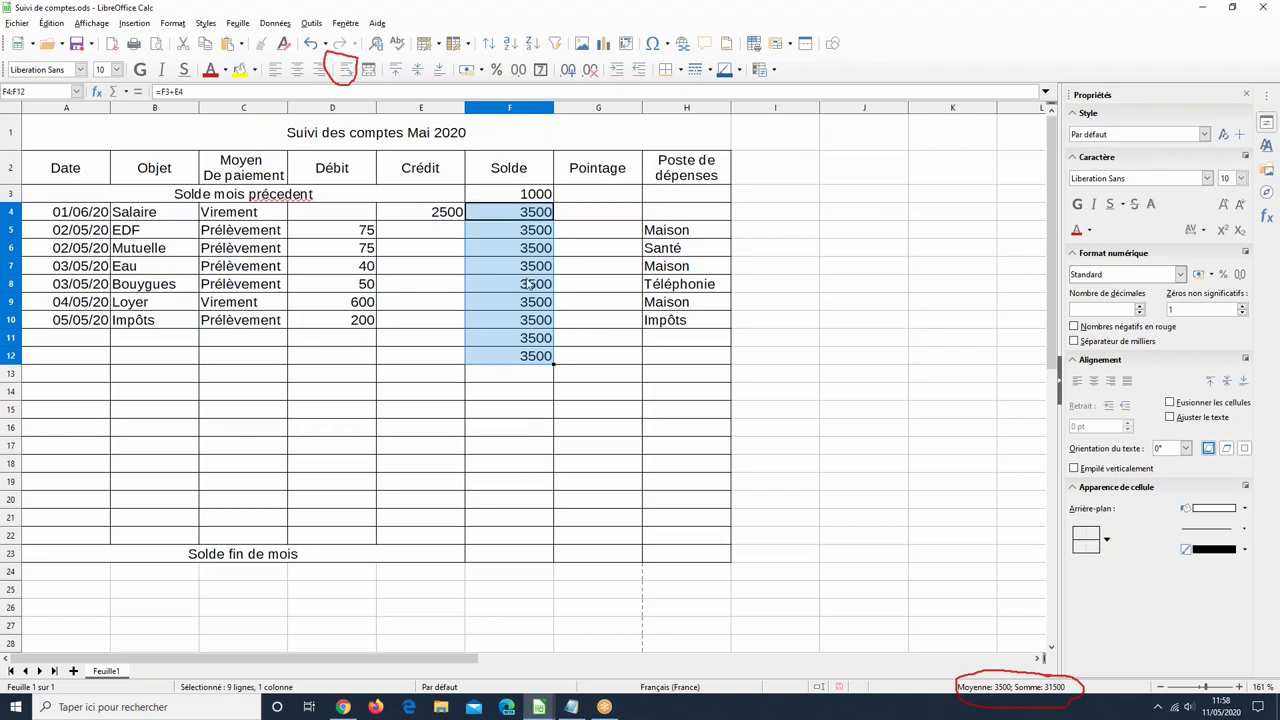
key(Delete)
click(526, 378)
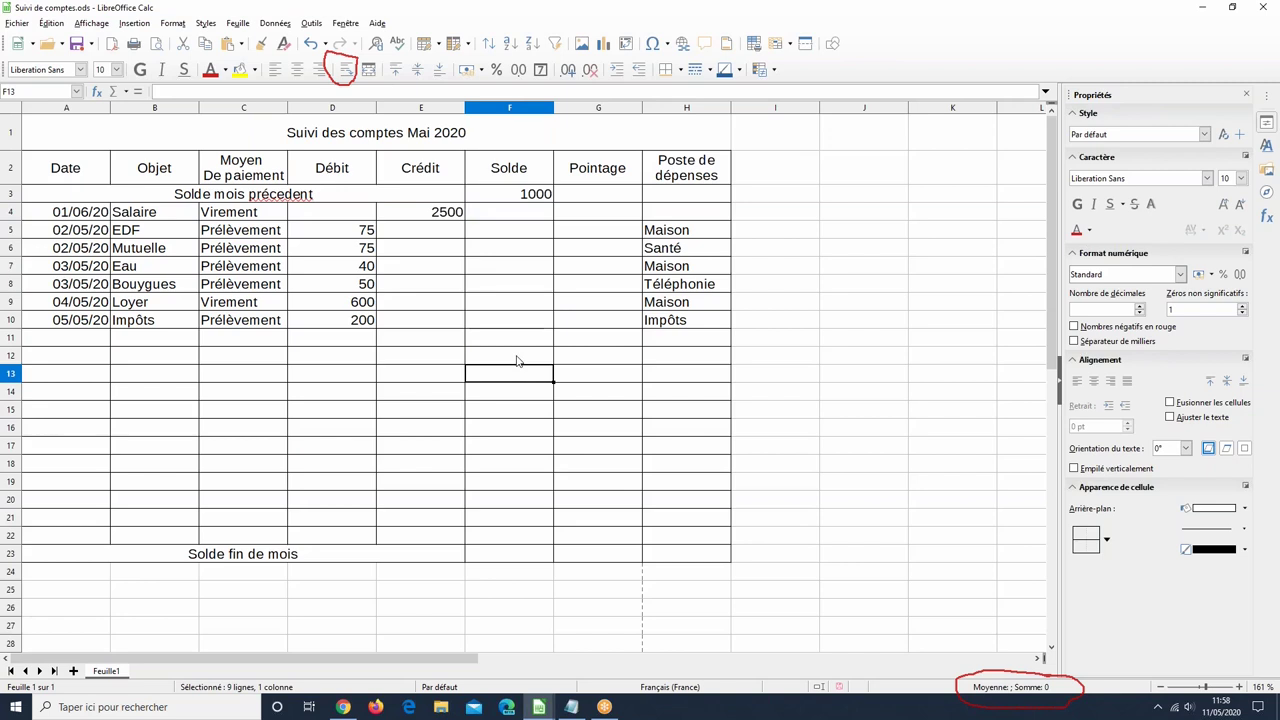
Step: Calculate the running balance in F4 with =F3-D4+E4 and fill the formula down to F22
click(506, 219)
text(=)
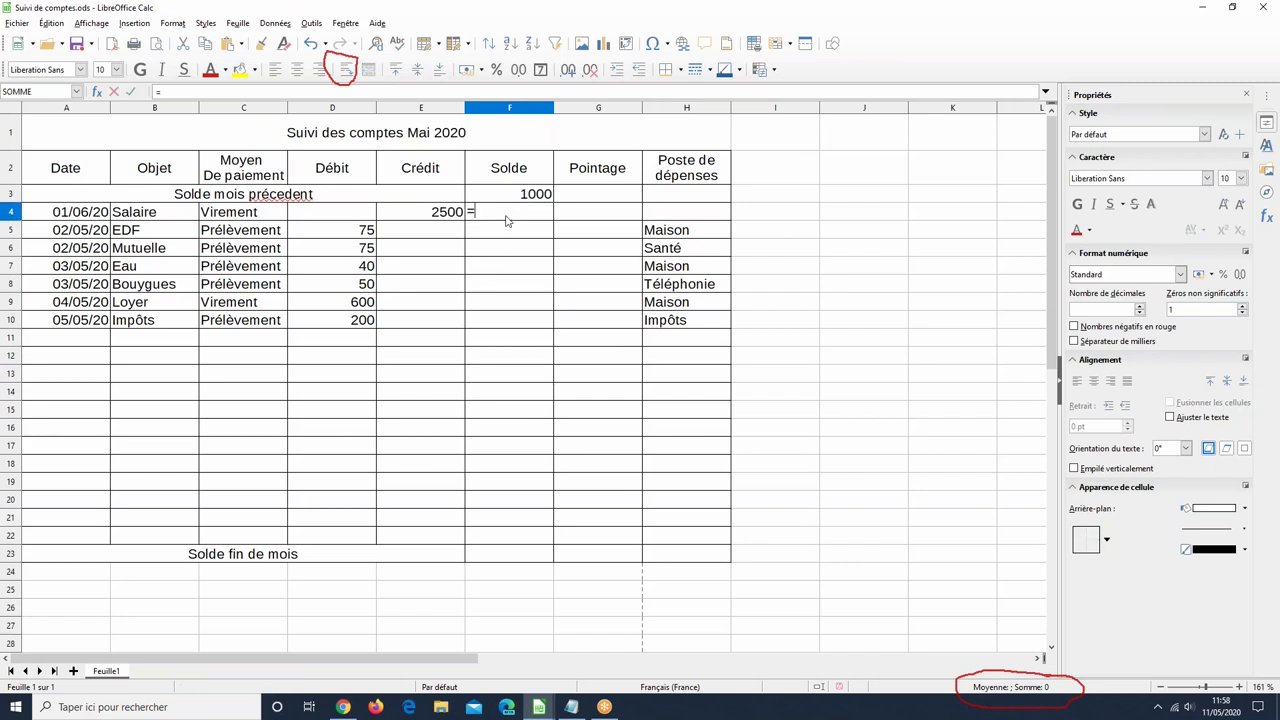
click(517, 194)
text(-)
click(351, 212)
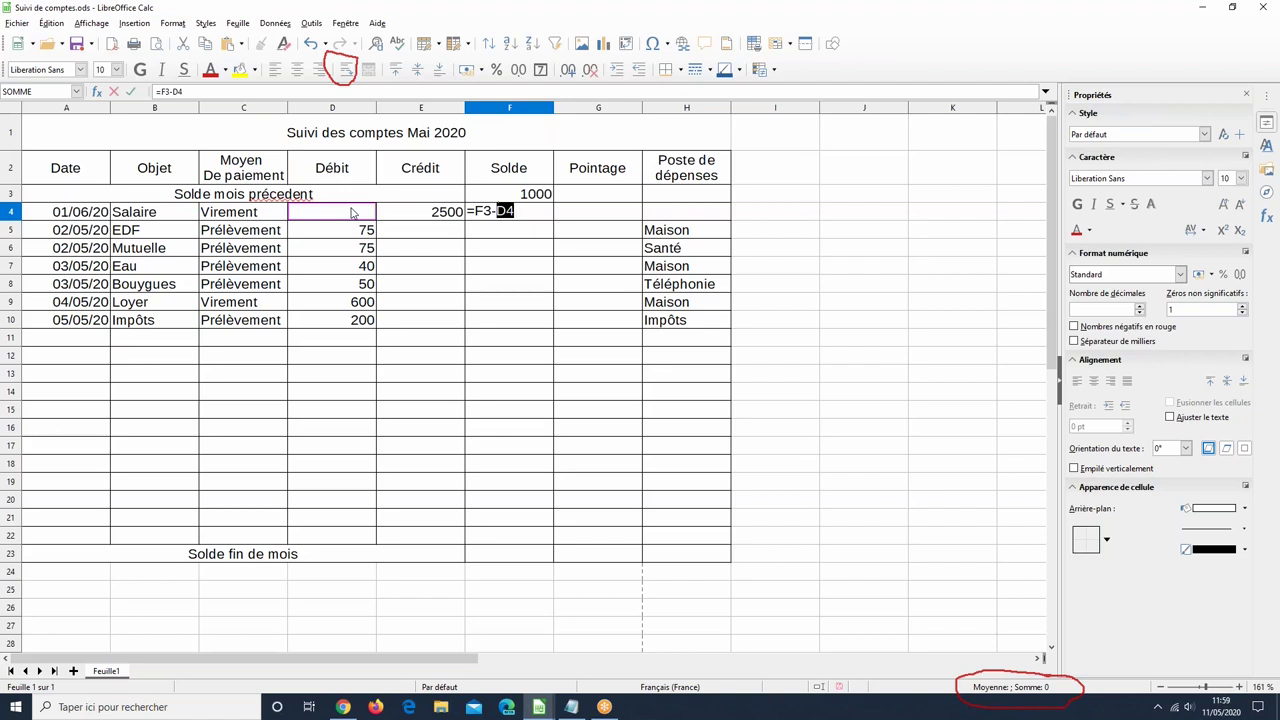
text(+)
click(420, 213)
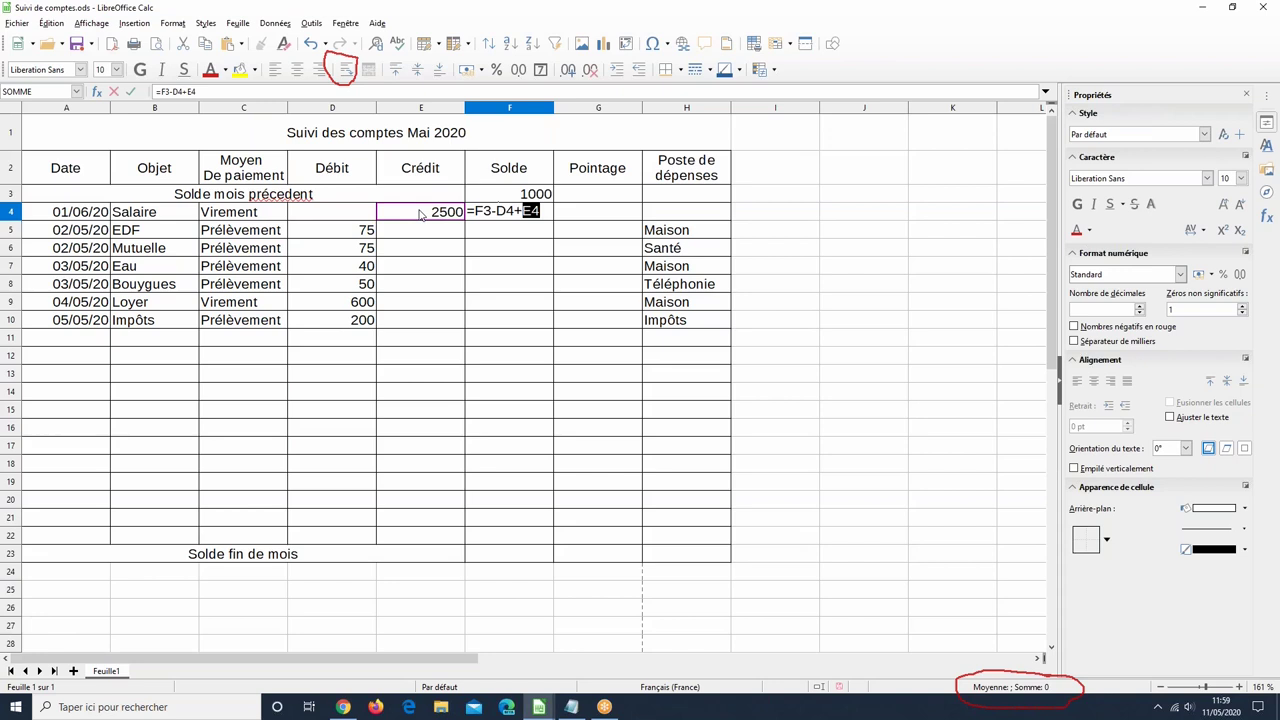
key(Return)
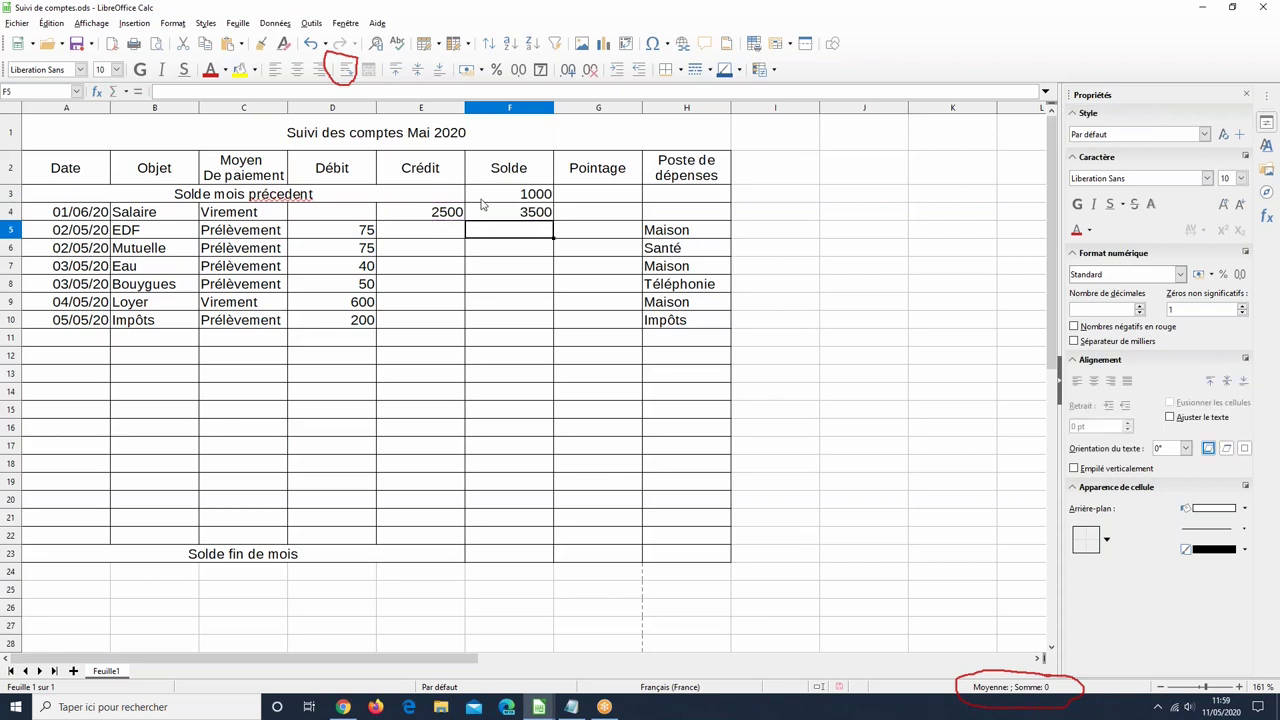
click(510, 212)
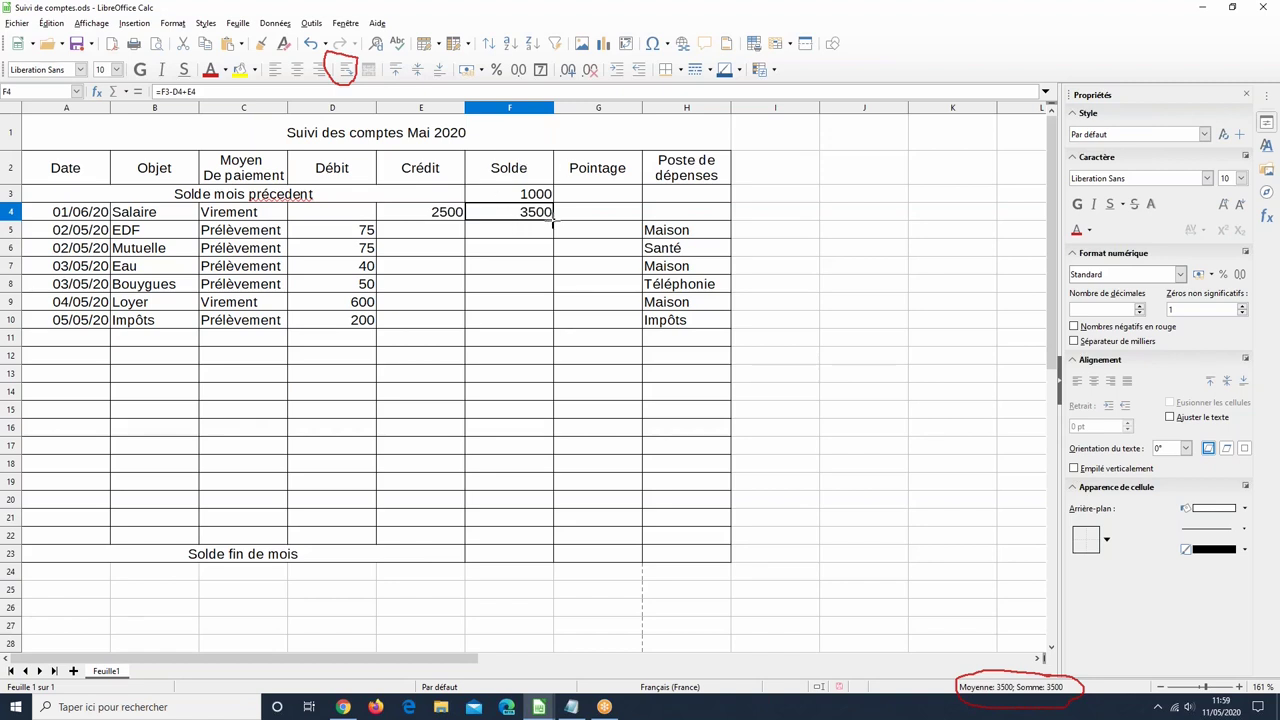
drag(552, 224, 524, 538)
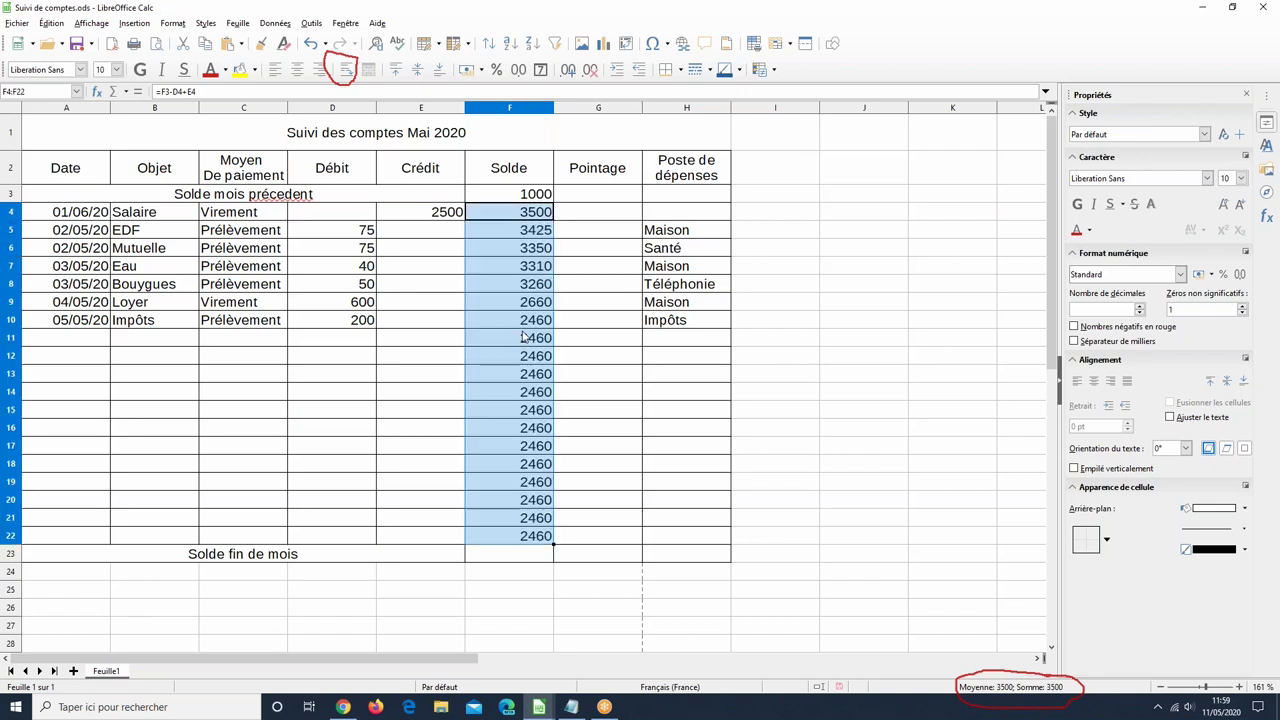
Step: Inspect the balance formulas in F5 and F4, and test them with a credit of 1000 in E11 and a debit of 2000 in D12
click(527, 229)
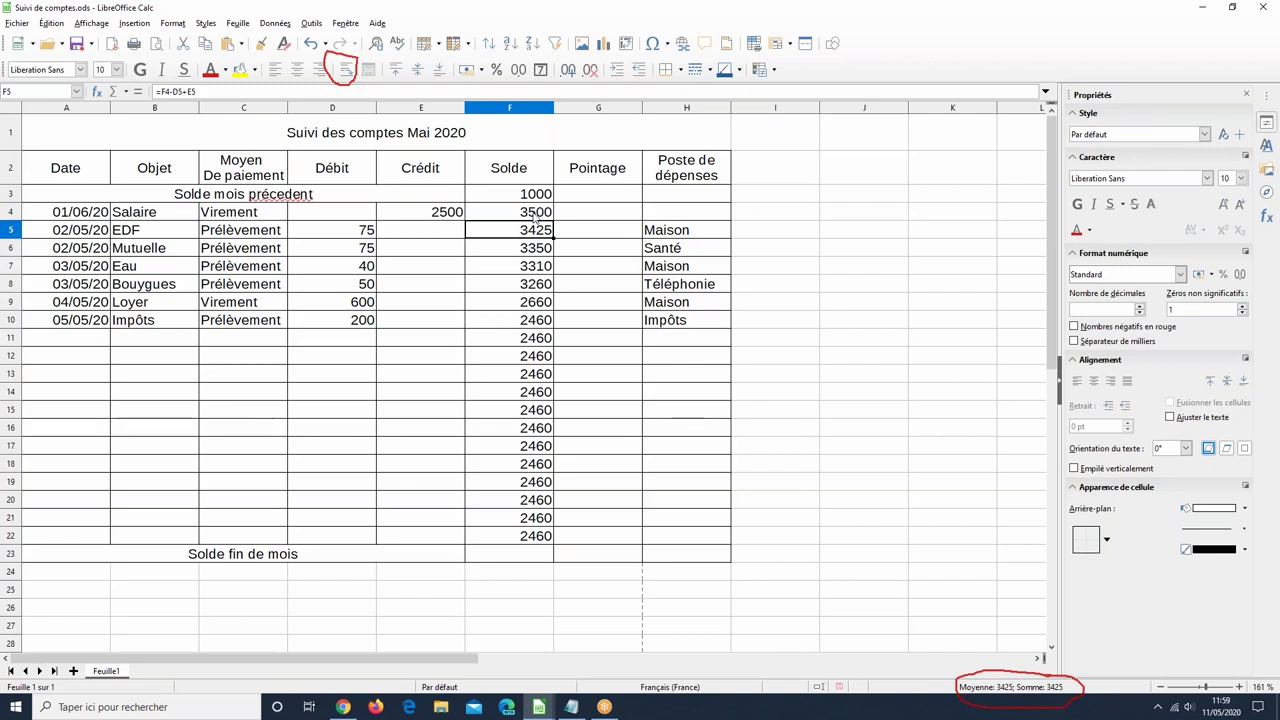
click(536, 216)
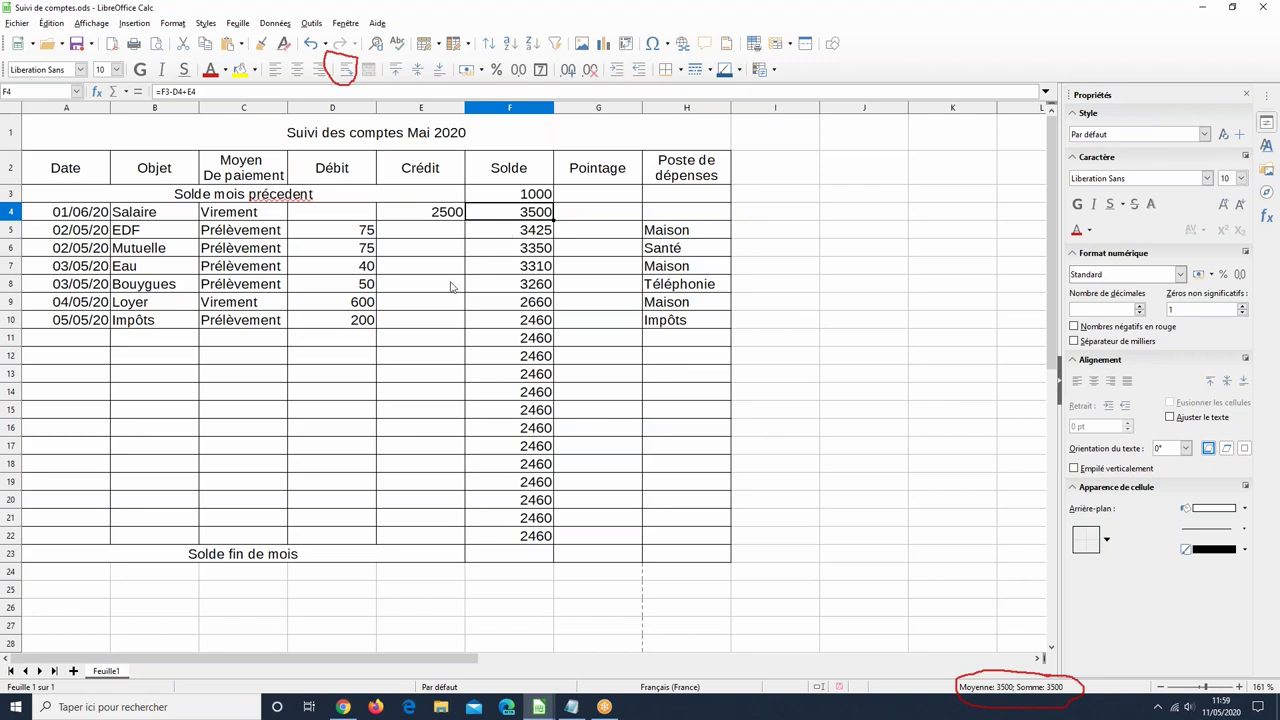
click(459, 344)
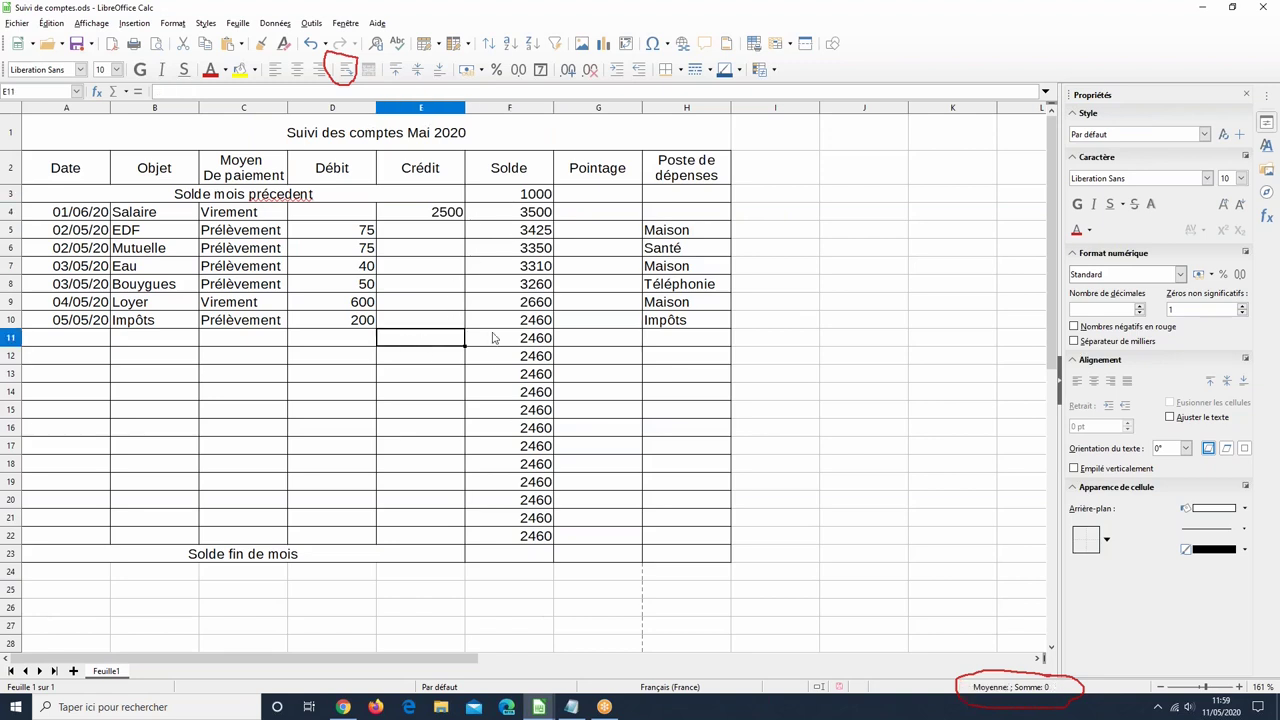
text(1000)
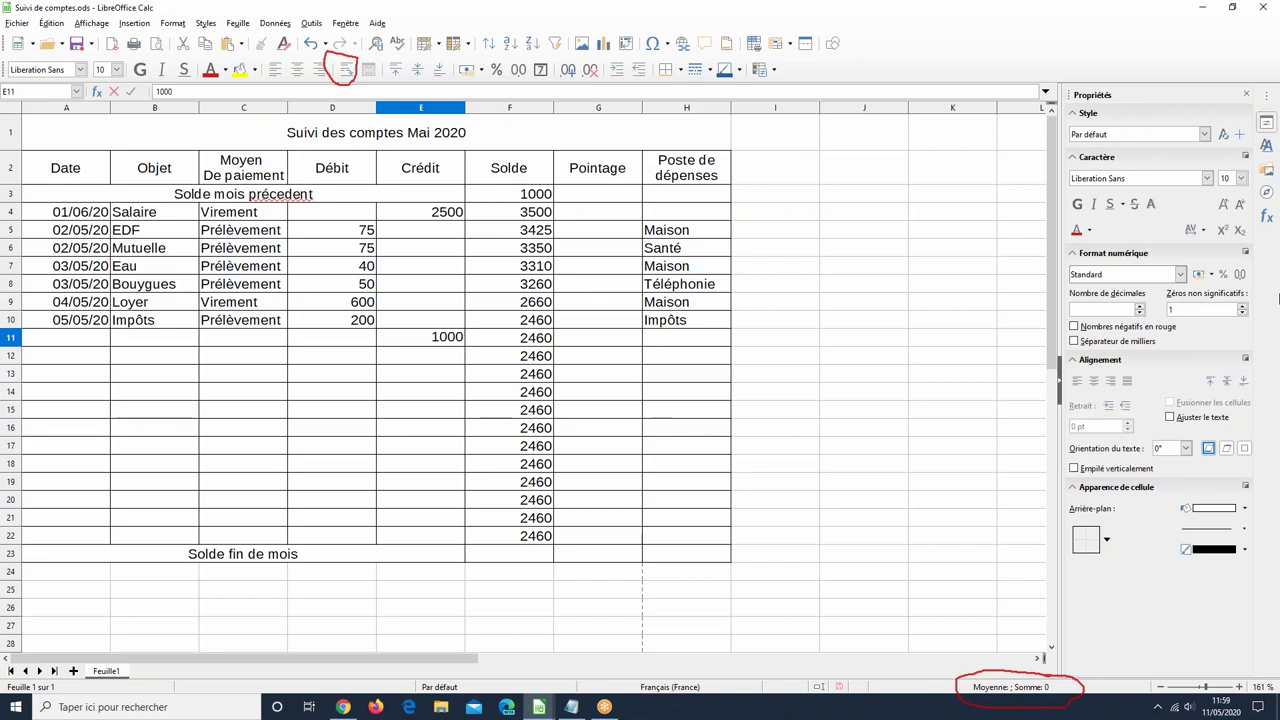
key(Return)
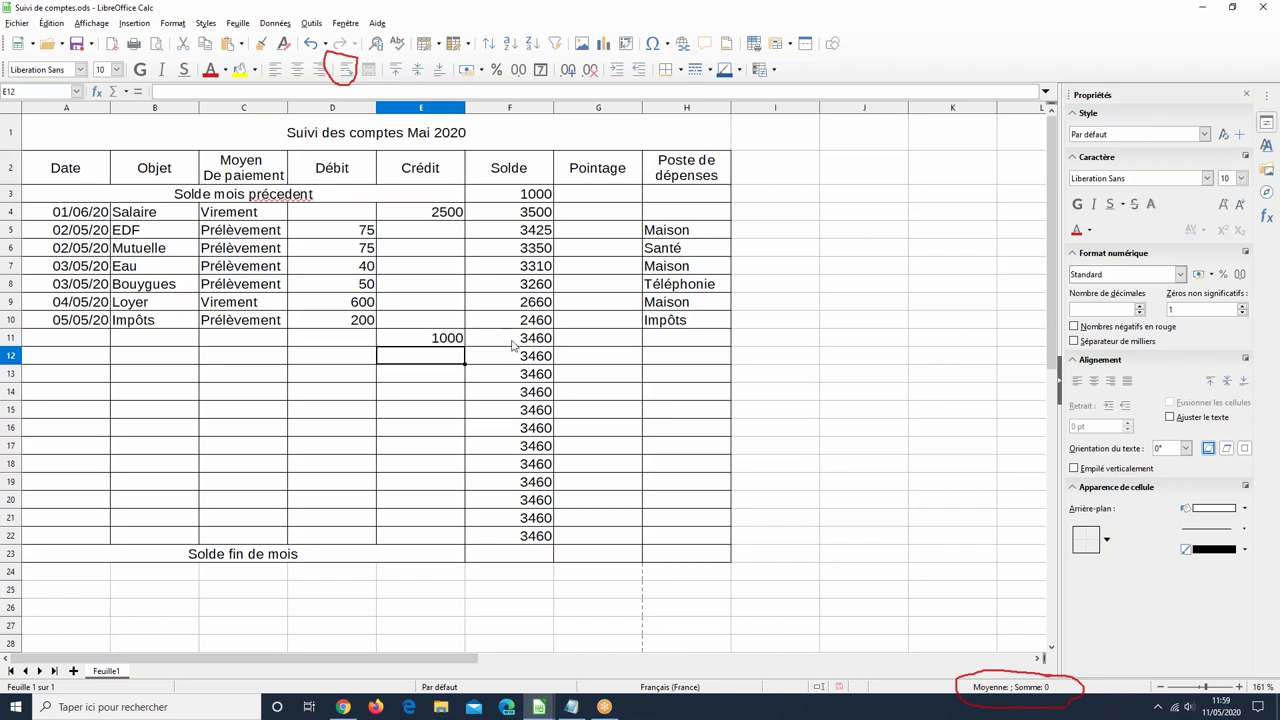
click(338, 358)
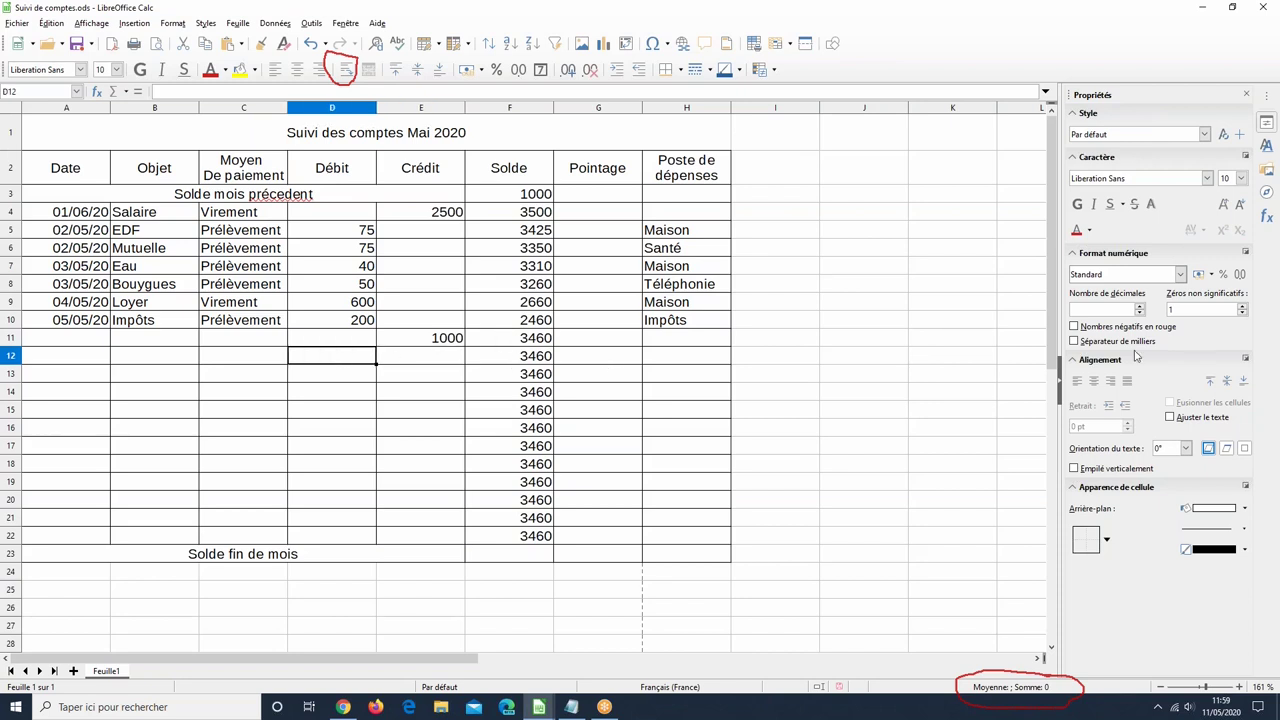
text(2000)
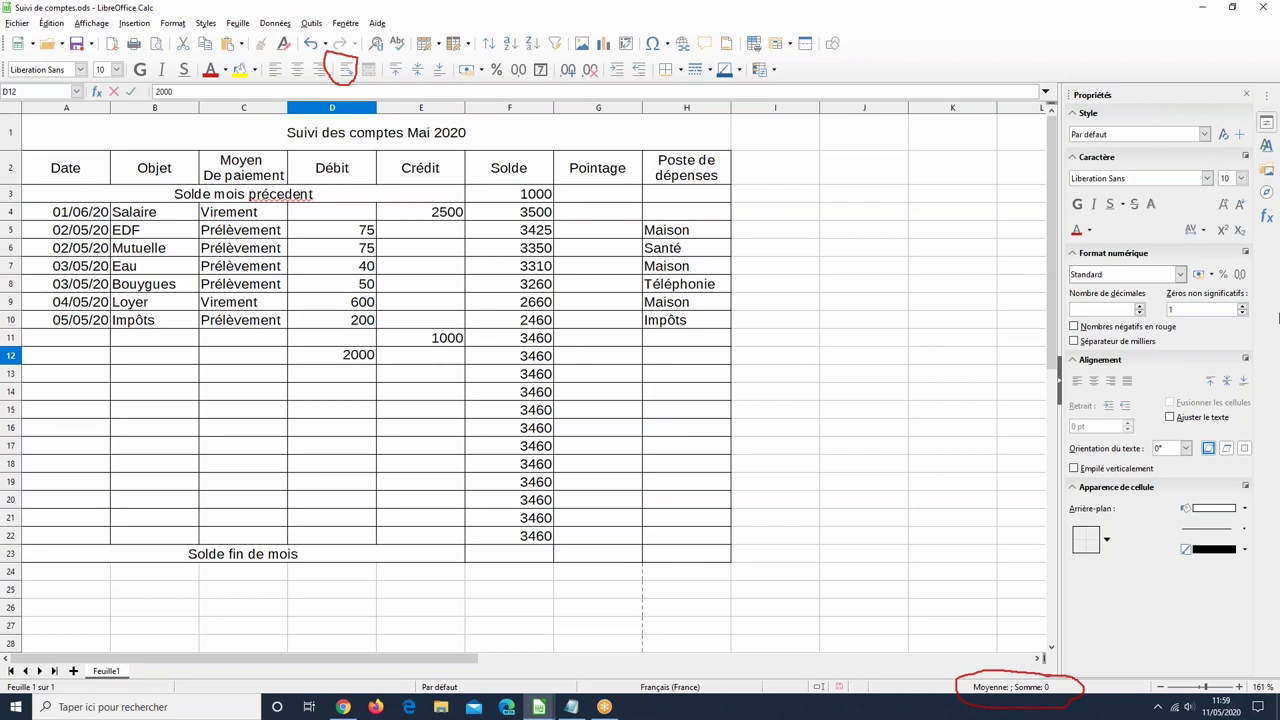
key(Return)
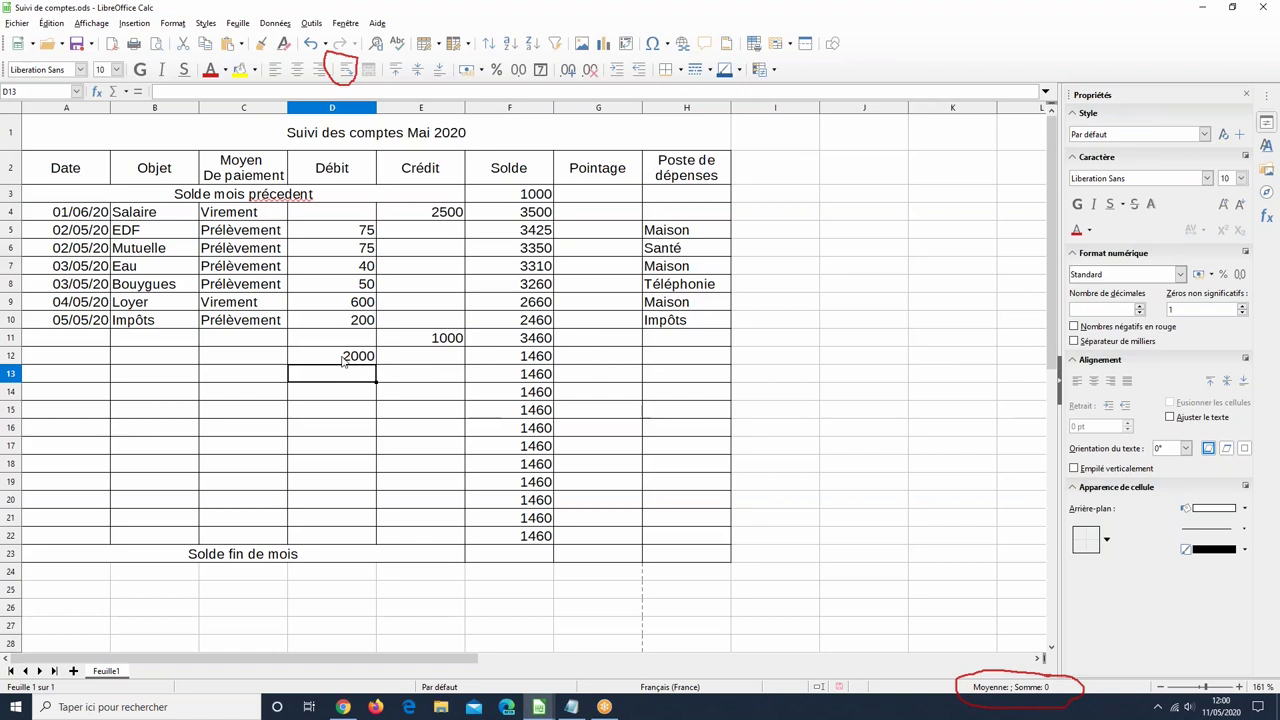
Step: Clear the test amounts from the debit and credit cells D11:E14
drag(340, 343, 428, 399)
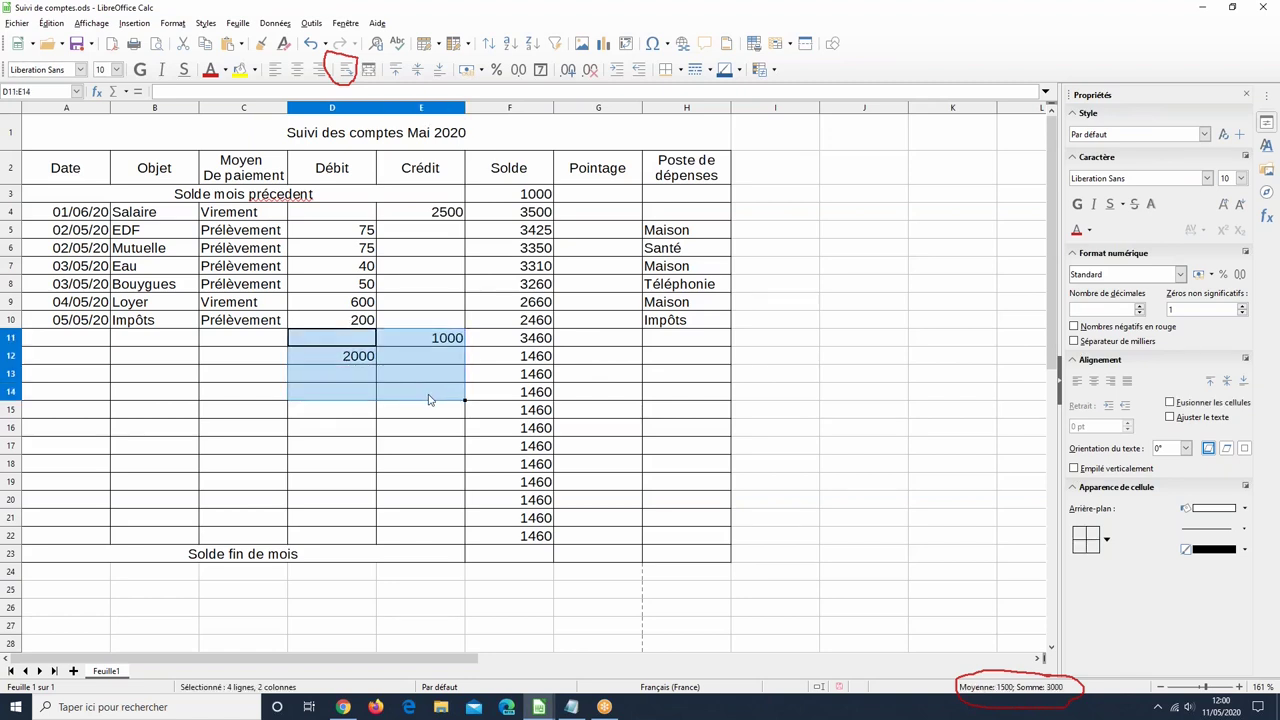
key(Delete)
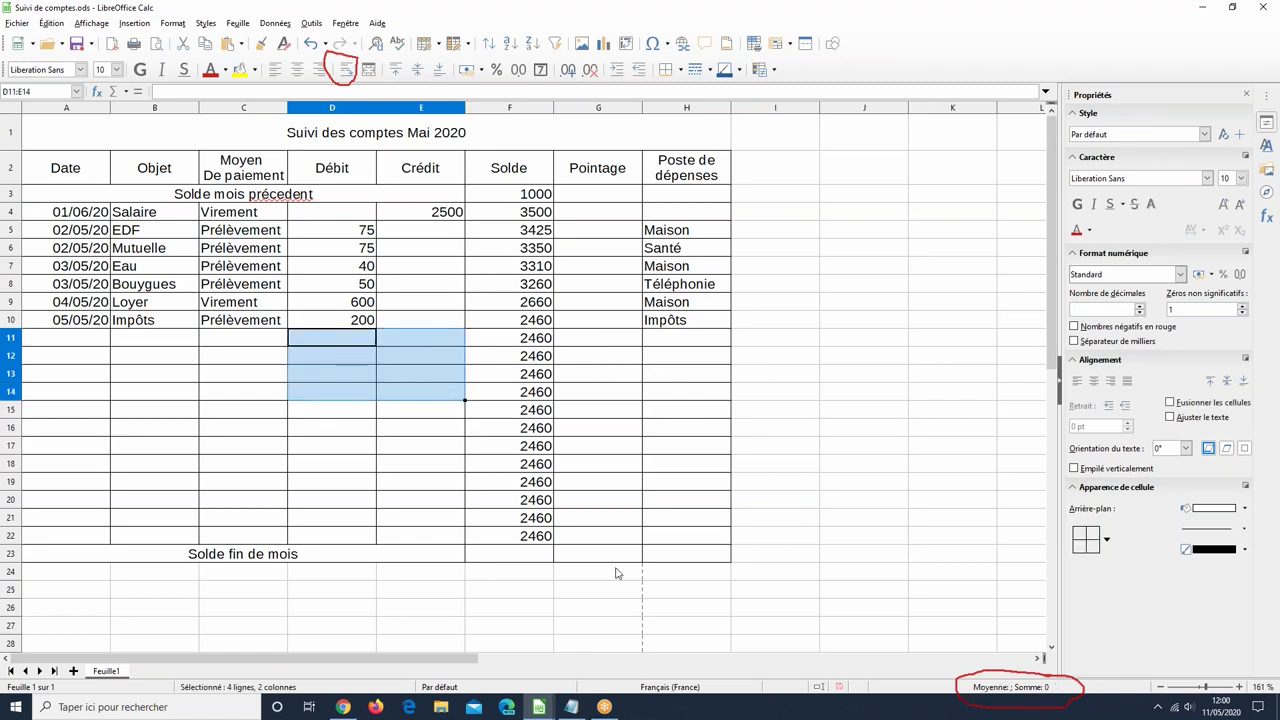
click(613, 609)
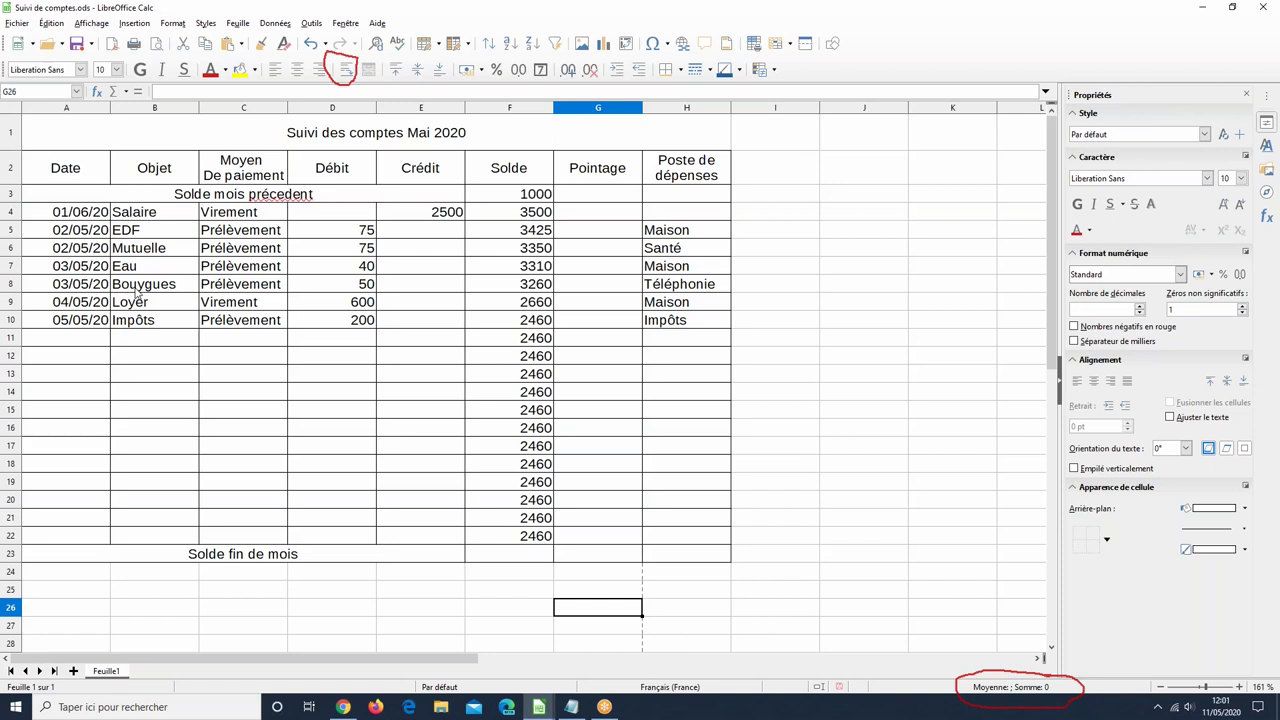
Step: Save the spreadsheet under the new name Suivi de comptes lundi in the Cours 1 folder
click(19, 28)
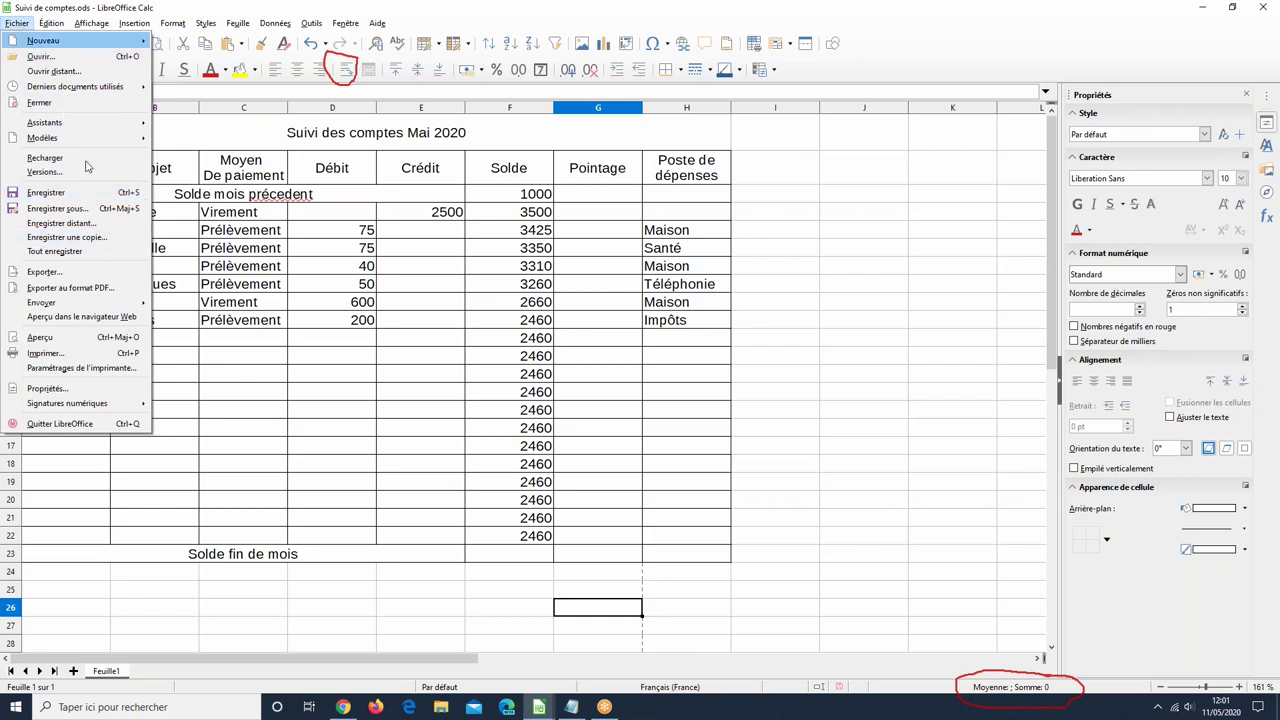
click(78, 209)
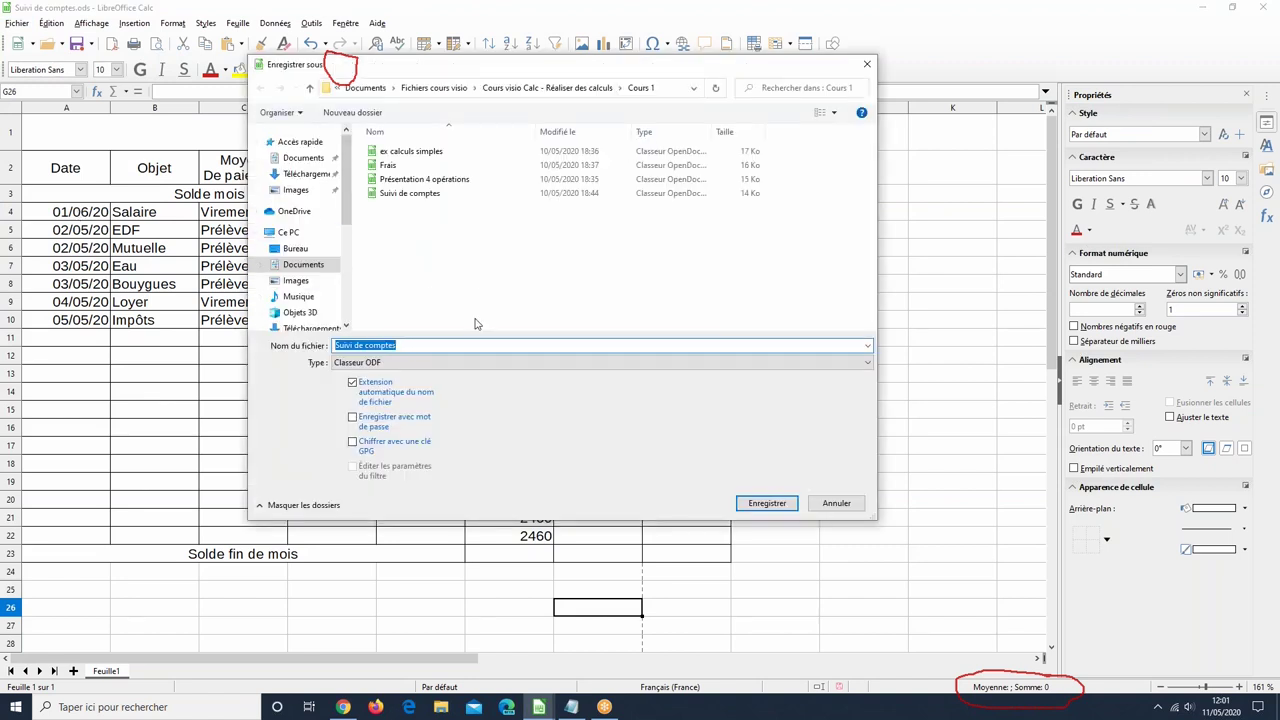
click(431, 346)
text(lundi)
click(755, 510)
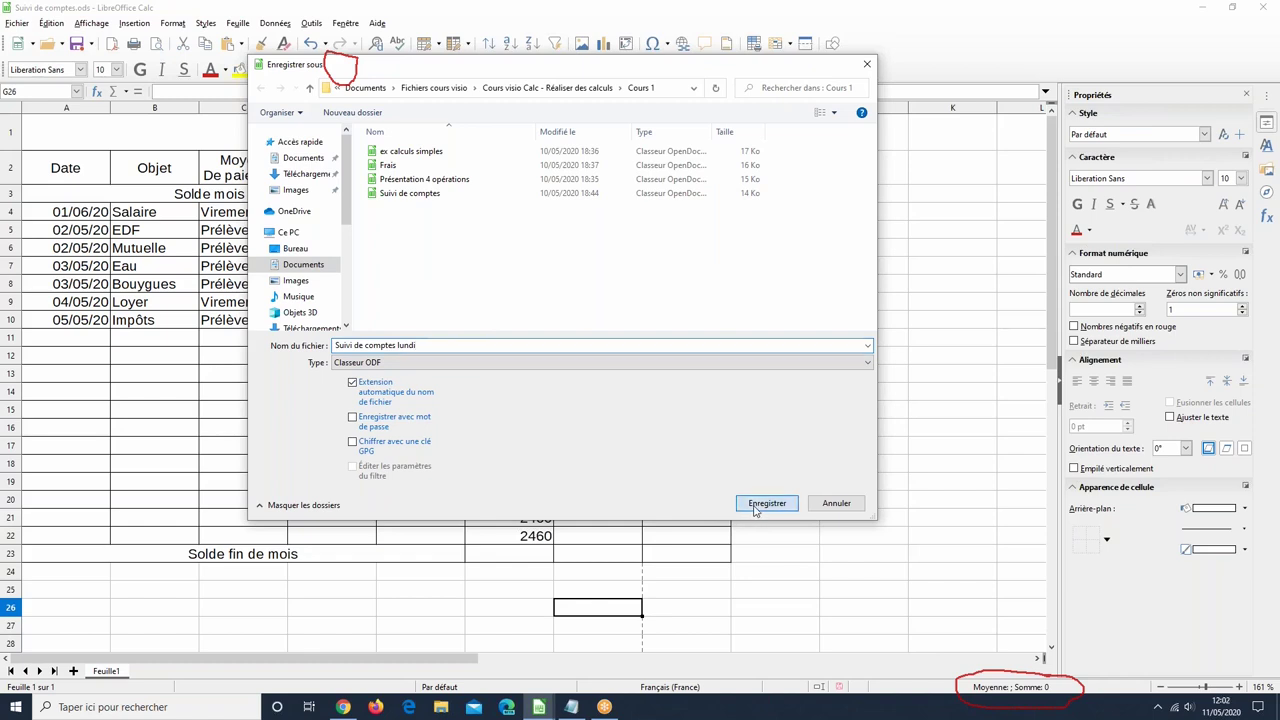